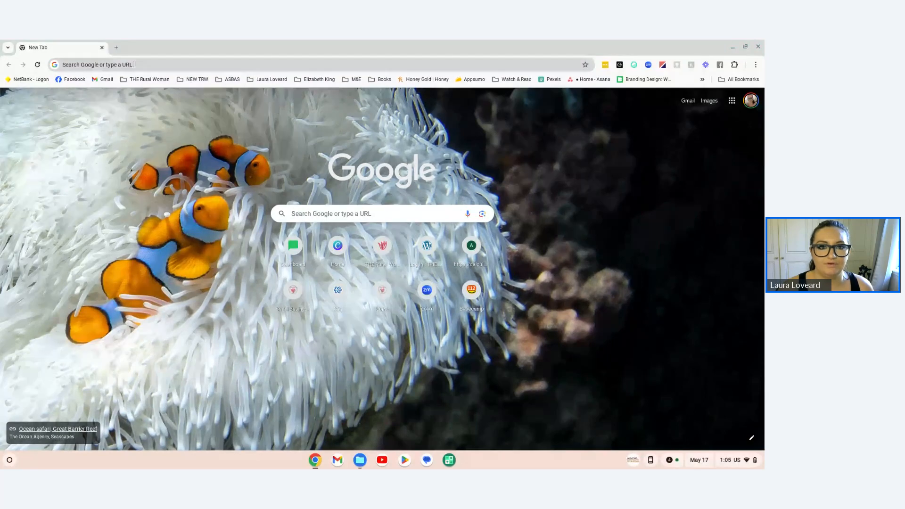
Step: Open Meta's Ad Library at facebook.com/ads/library in the browser
{"action": "left_click", "coordinate": [251, 69]}
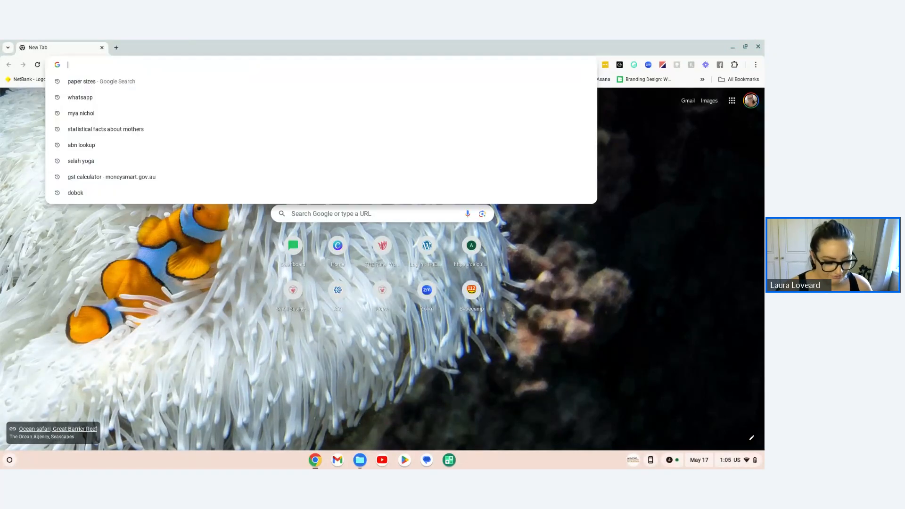
{"action": "type", "text": "ad lio"}
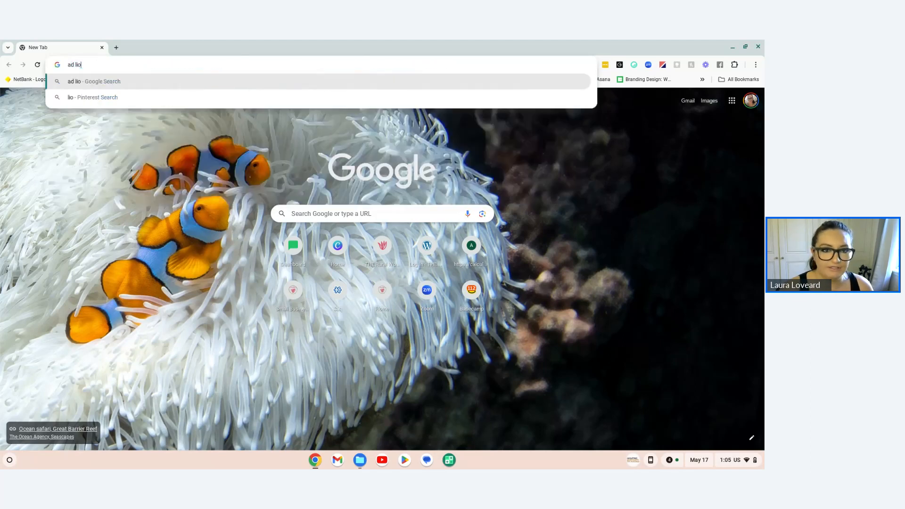
{"action": "key", "text": "BackSpace"}
{"action": "type", "text": "brar"}
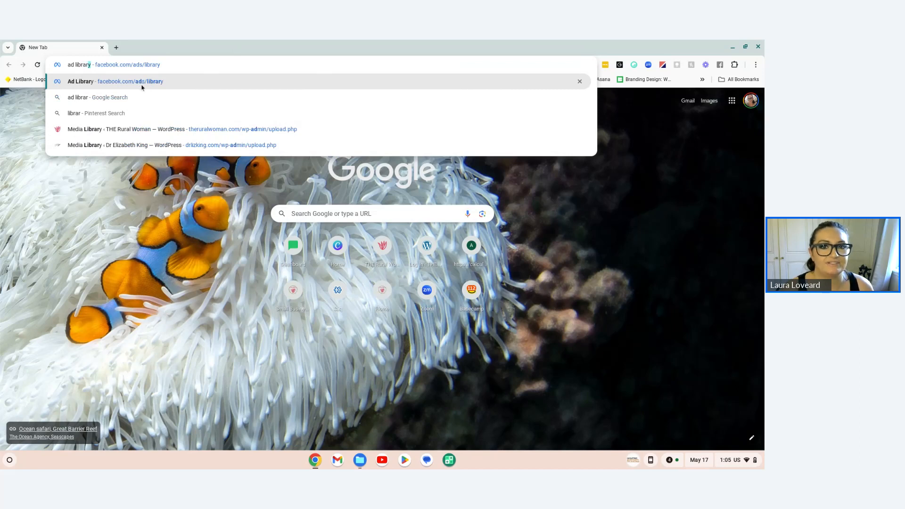
{"action": "left_click", "coordinate": [151, 81]}
{"action": "left_click", "coordinate": [150, 65]}
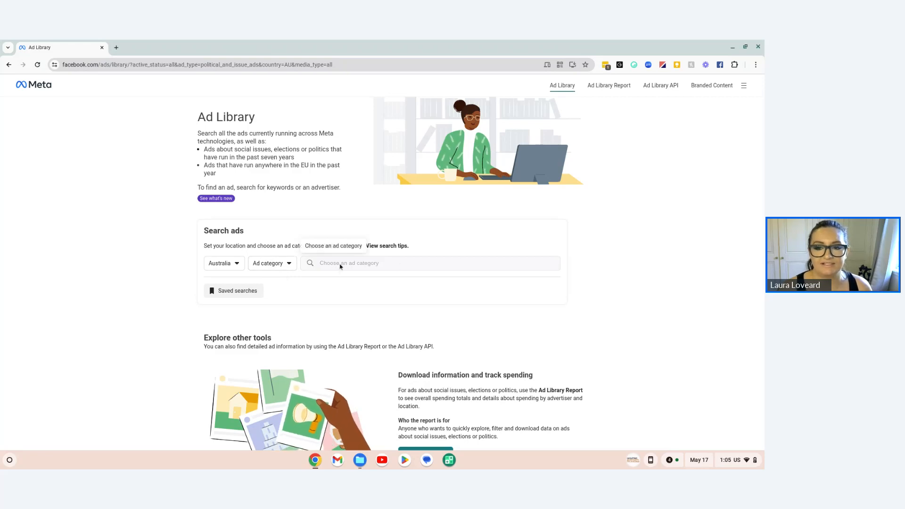
Step: Set the ad category to All ads for Australia, search for "the rural woman" and open the advertiser The Rural Woman
{"action": "left_click", "coordinate": [271, 263]}
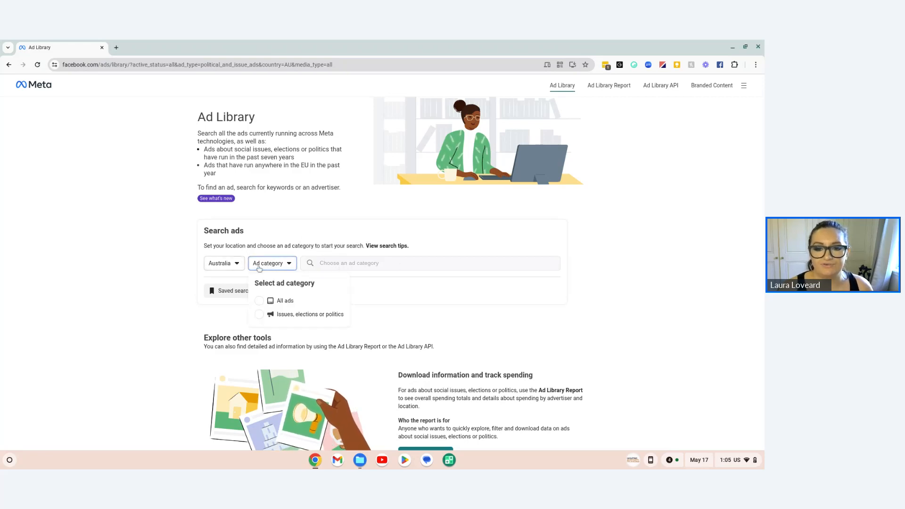
{"action": "left_click", "coordinate": [262, 301]}
{"action": "type", "text": "the"}
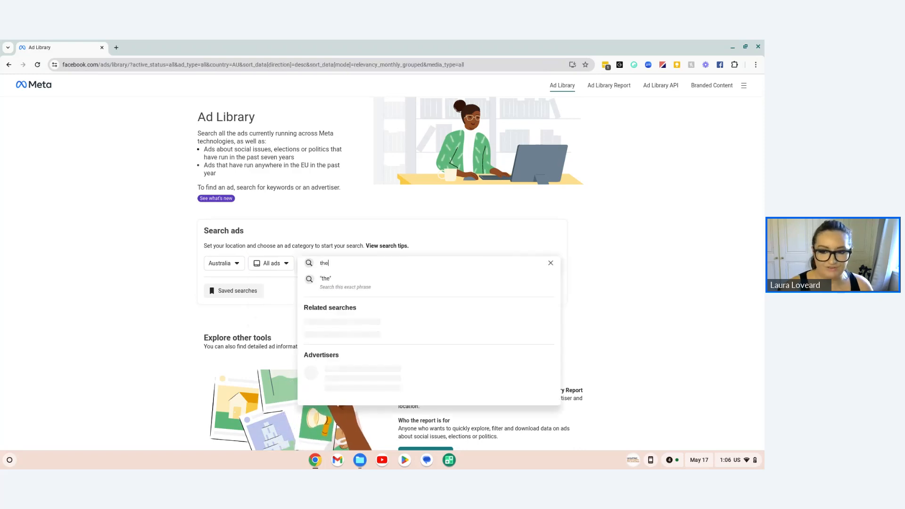
{"action": "type", "text": " rurua"}
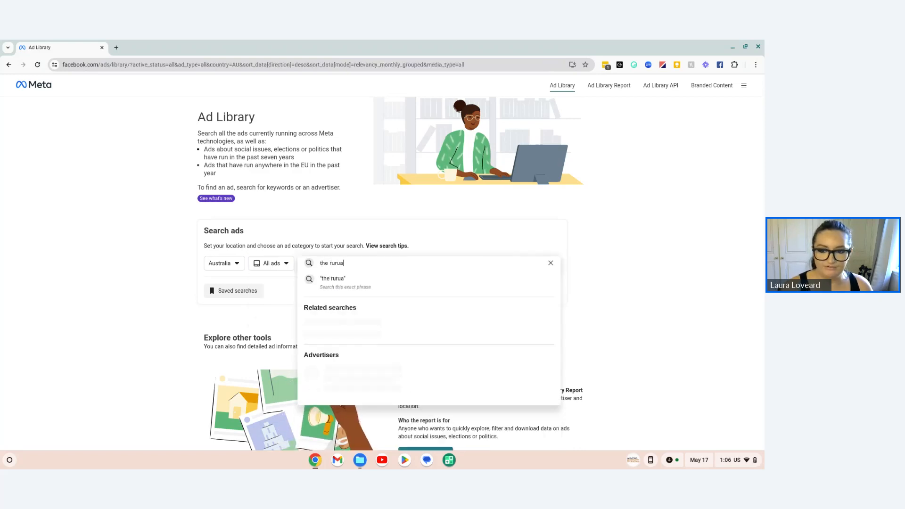
{"action": "key", "text": "BackSpace"}
{"action": "key", "text": "BackSpace"}
{"action": "type", "text": "al woman"}
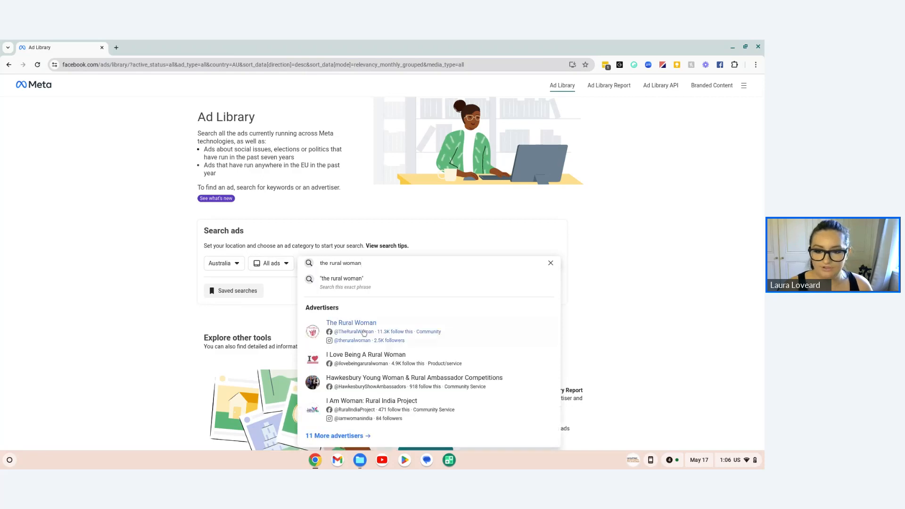
{"action": "left_click", "coordinate": [364, 333]}
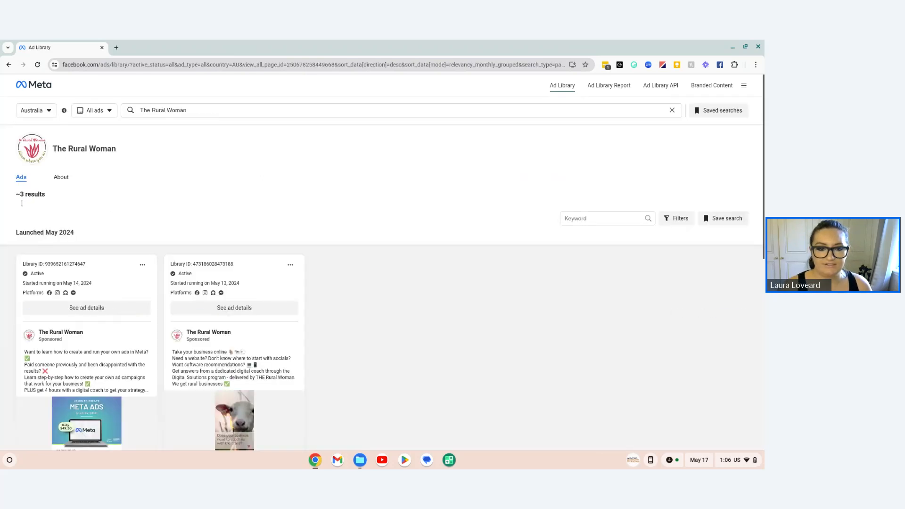
Step: Look through The Rural Woman's ads, checking their status, start dates, platforms and creatives
{"action": "scroll", "coordinate": [338, 287], "scroll_direction": "down", "scroll_amount": 3}
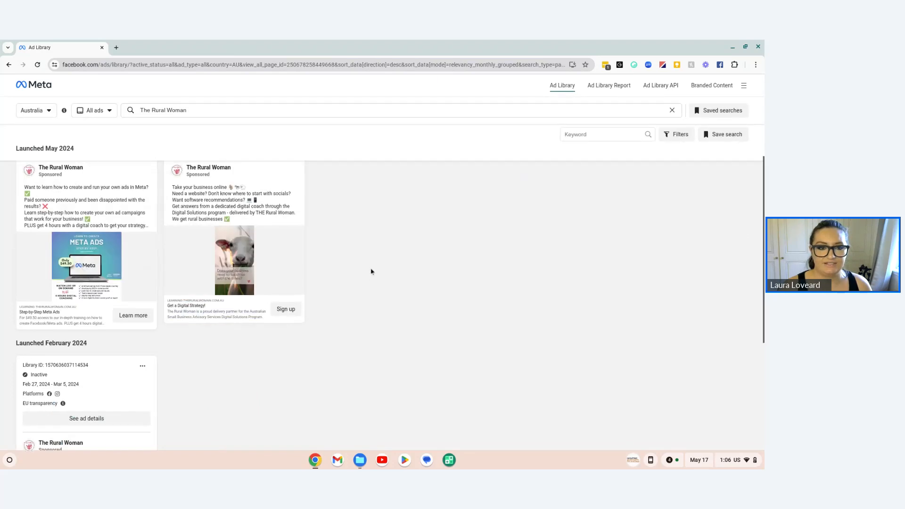
{"action": "scroll", "coordinate": [370, 269], "scroll_direction": "up", "scroll_amount": 3}
{"action": "scroll", "coordinate": [95, 378], "scroll_direction": "down", "scroll_amount": 1}
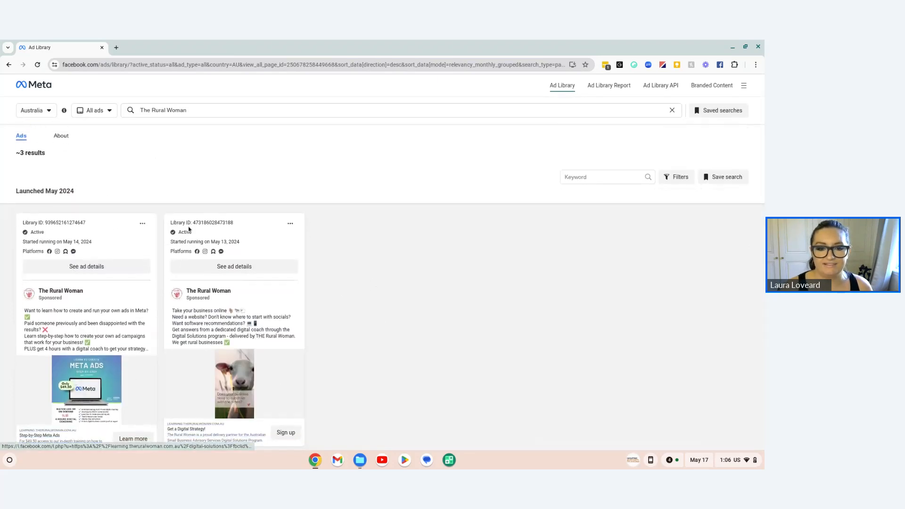
{"action": "scroll", "coordinate": [240, 429], "scroll_direction": "down", "scroll_amount": 1}
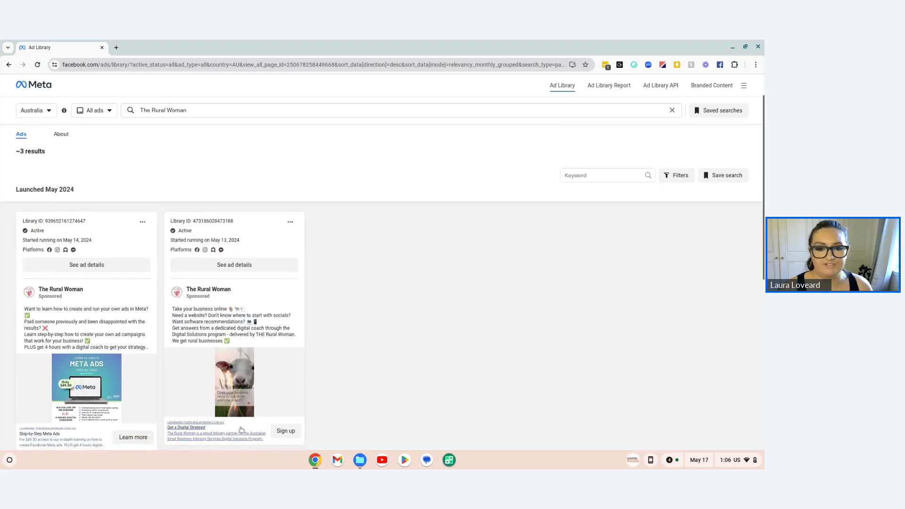
{"action": "scroll", "coordinate": [227, 424], "scroll_direction": "down", "scroll_amount": 1}
{"action": "scroll", "coordinate": [182, 209], "scroll_direction": "up", "scroll_amount": 2}
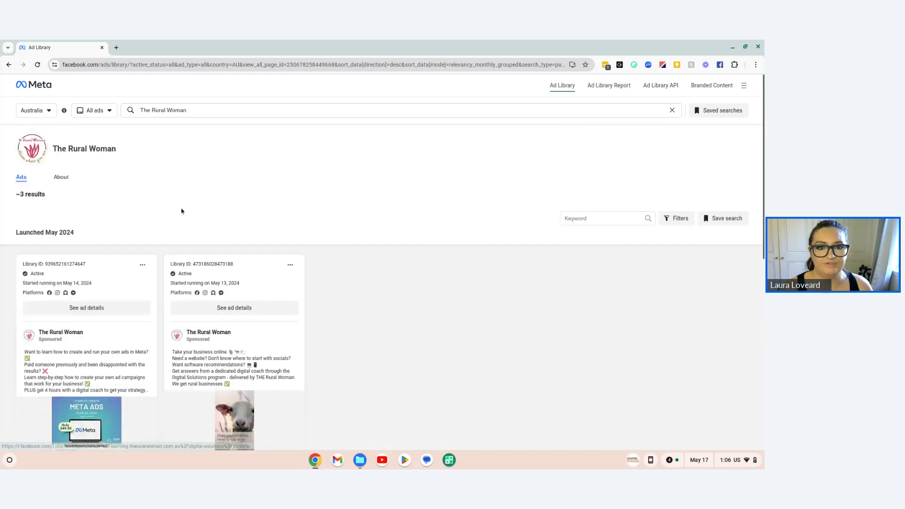
Step: Run a keyword search for "Realise Business" across all ads
{"action": "left_click", "coordinate": [171, 112]}
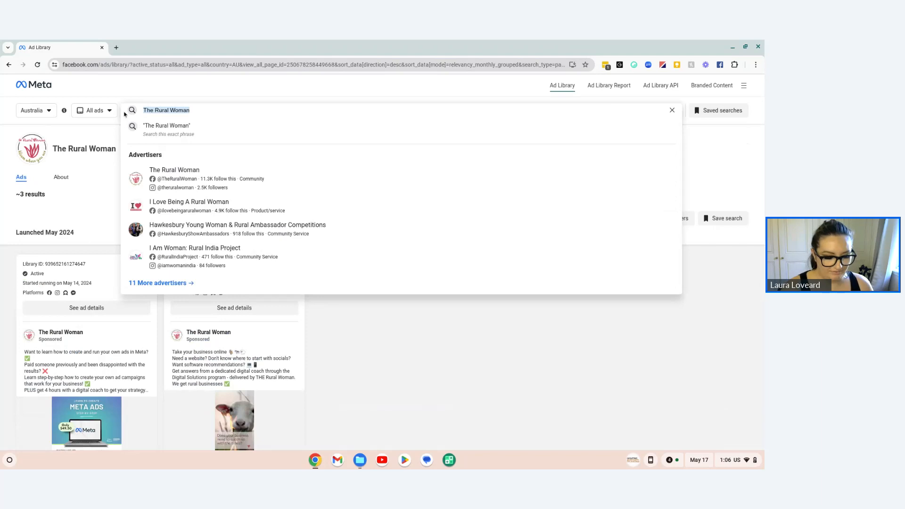
{"action": "key", "text": "ctrl+a"}
{"action": "type", "text": "Realise Bu"}
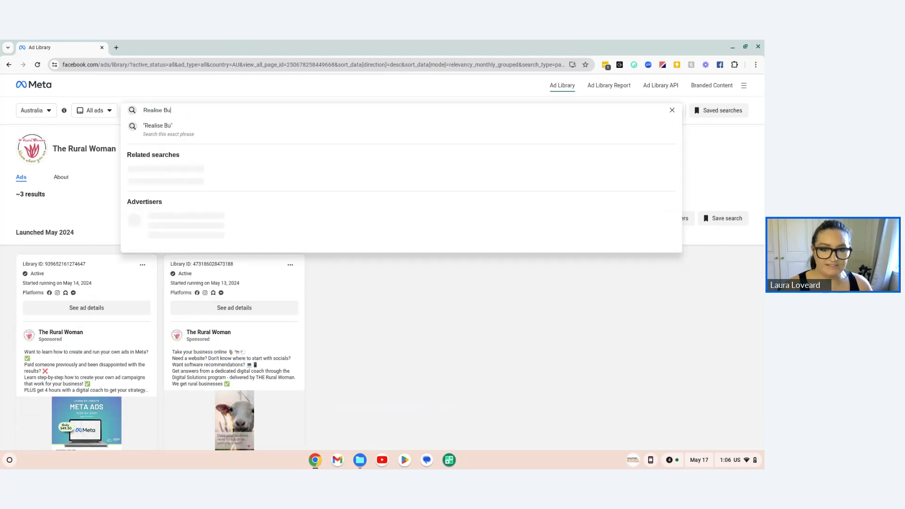
{"action": "type", "text": "siness"}
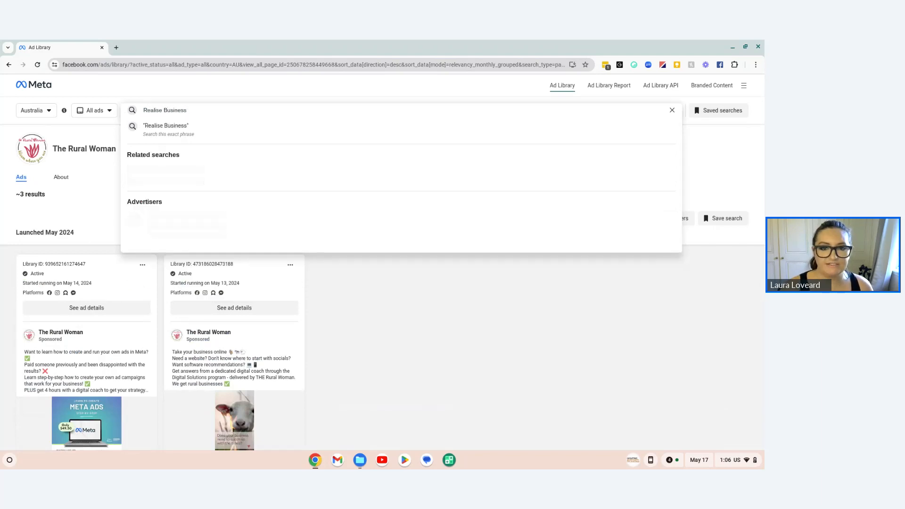
{"action": "key", "text": "Return"}
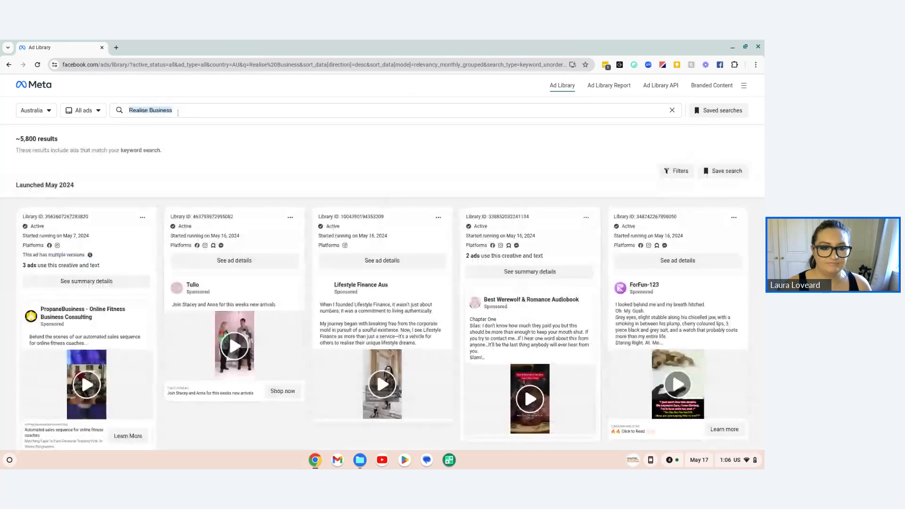
{"action": "left_click_drag", "start_coordinate": [127, 110], "coordinate": [178, 113]}
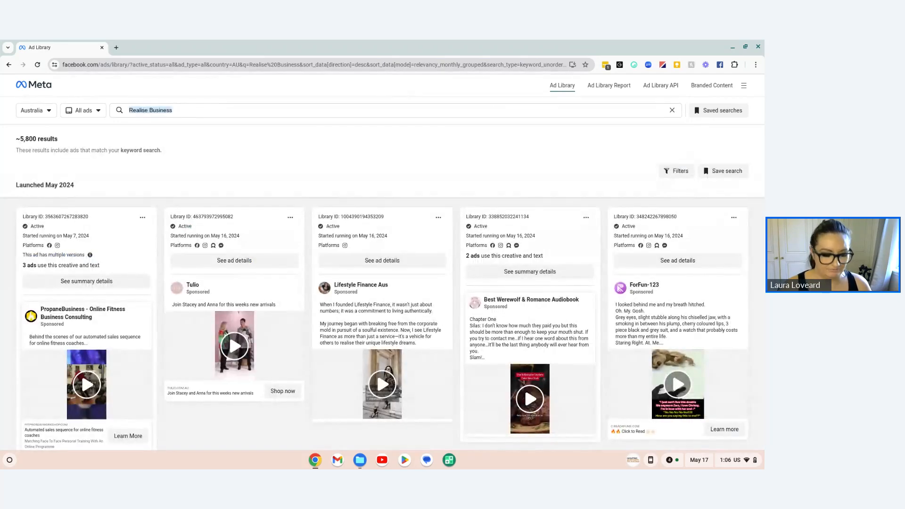
{"action": "type", "text": "Realise"}
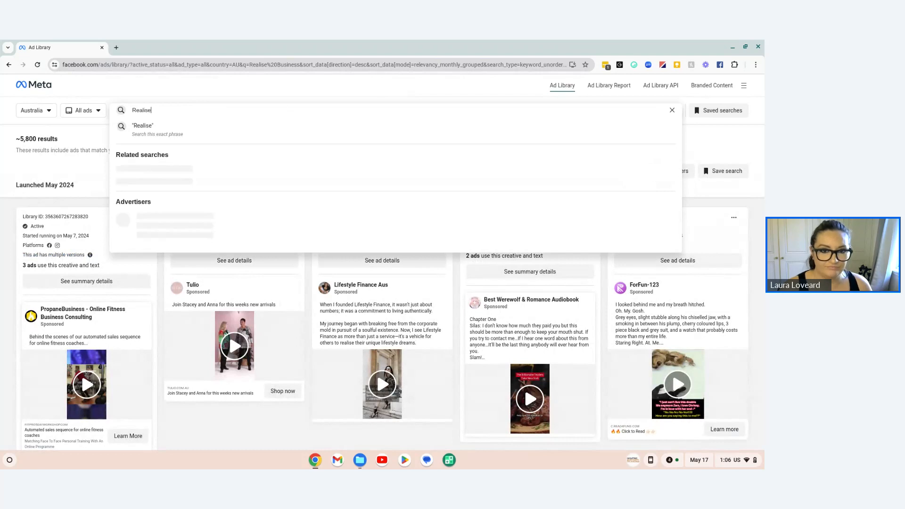
{"action": "type", "text": " B"}
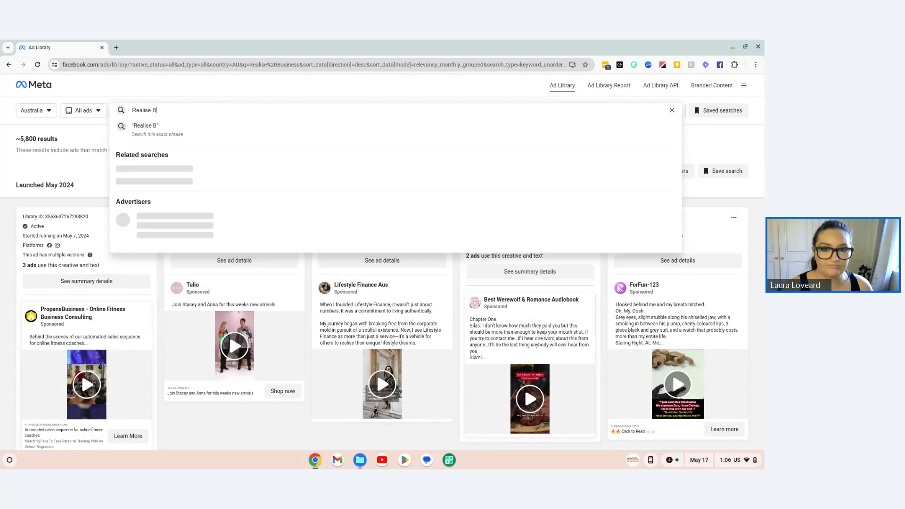
{"action": "type", "text": "usiness"}
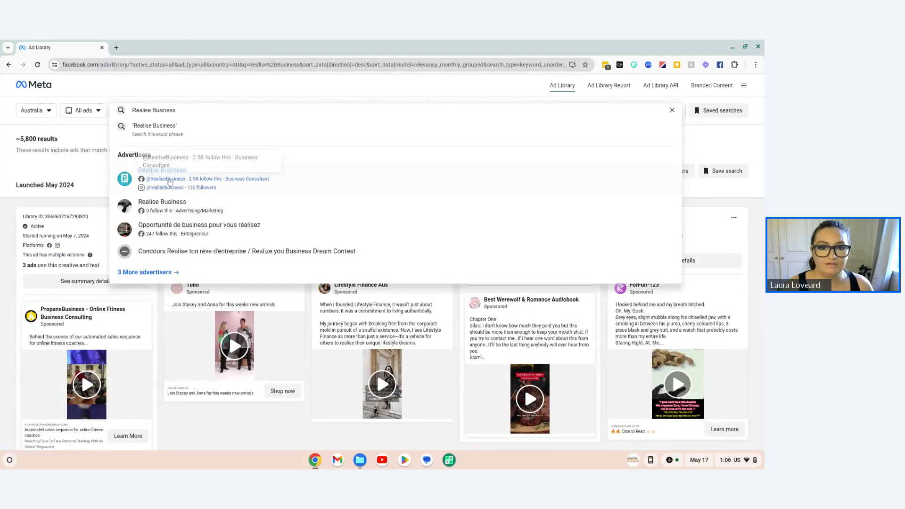
{"action": "left_click", "coordinate": [177, 181]}
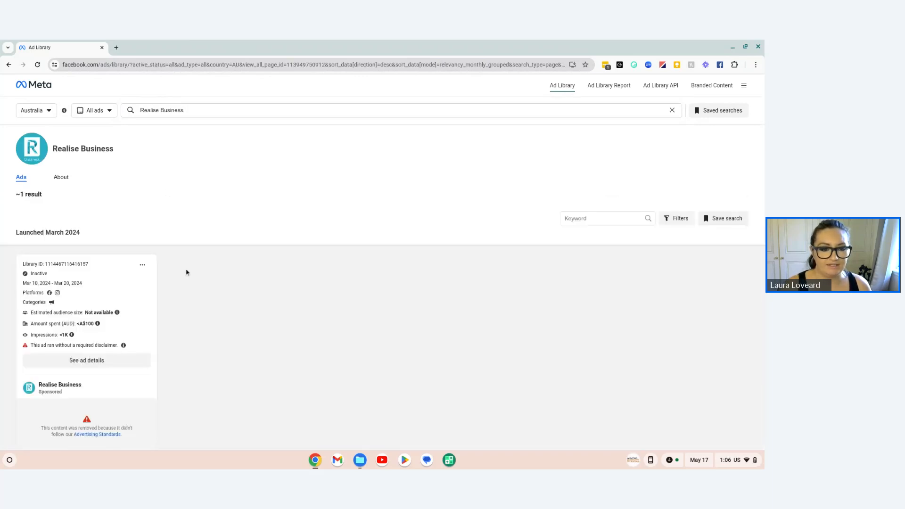
{"action": "scroll", "coordinate": [134, 259], "scroll_direction": "down", "scroll_amount": 2}
{"action": "scroll", "coordinate": [212, 276], "scroll_direction": "up", "scroll_amount": 2}
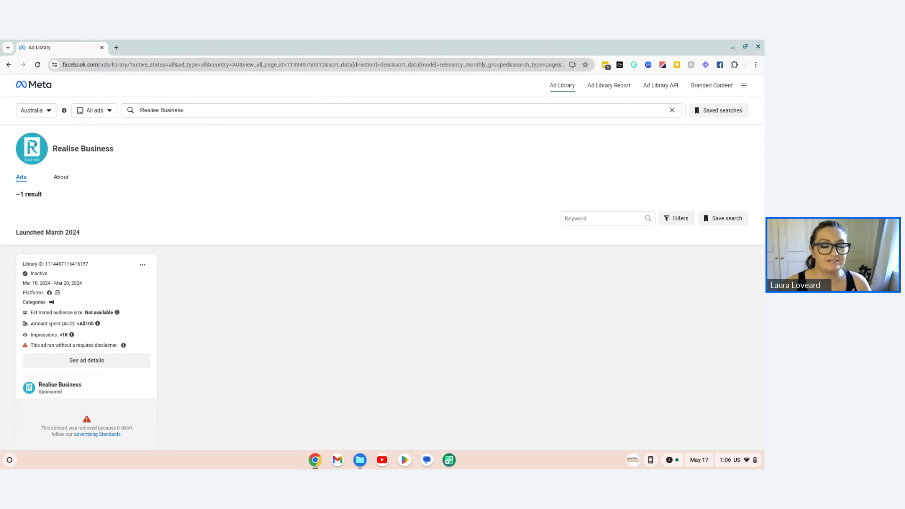
{"action": "triple_click", "coordinate": [189, 112]}
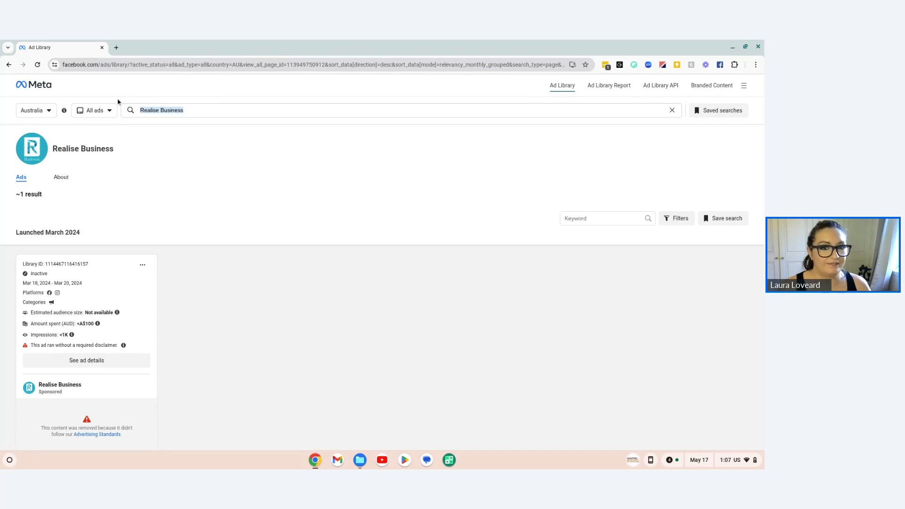
Step: Open Facebook in a new tab and go from its home feed to The Rural Woman page's Ad Center
{"action": "left_click", "coordinate": [116, 48]}
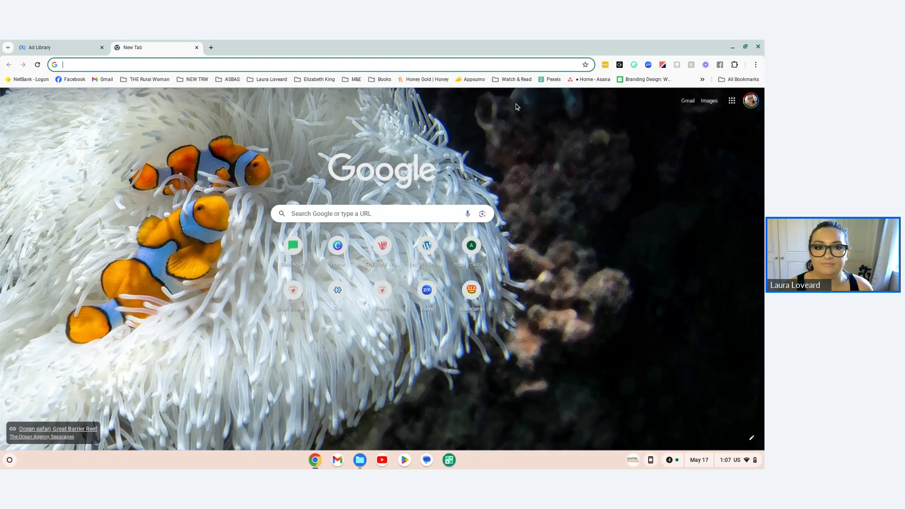
{"action": "left_click", "coordinate": [72, 79]}
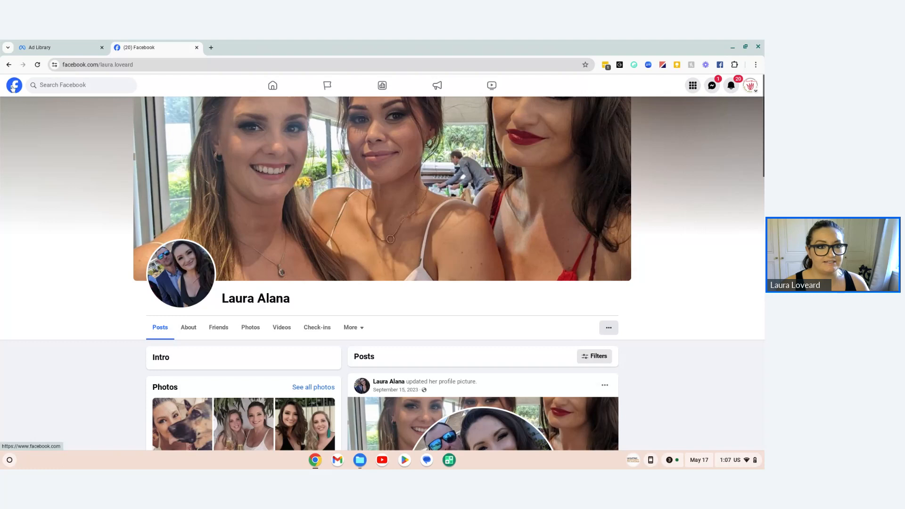
{"action": "left_click", "coordinate": [13, 87]}
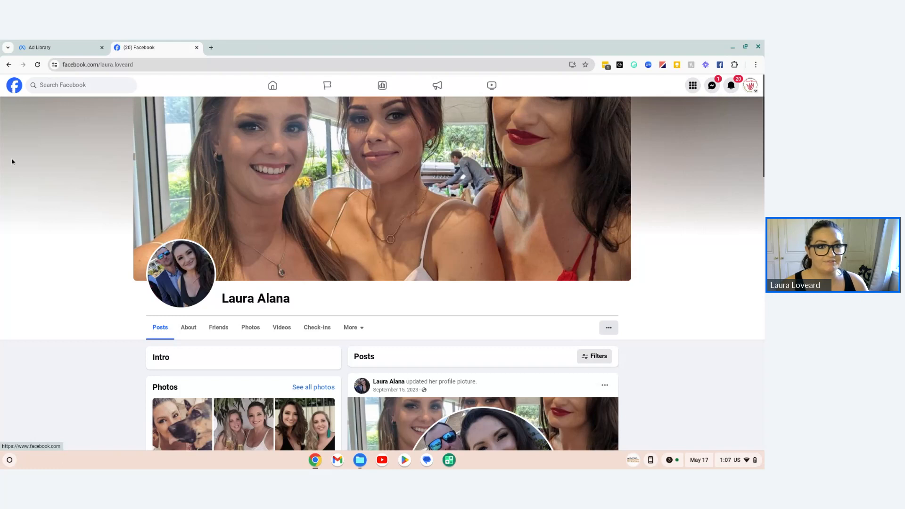
{"action": "right_click", "coordinate": [11, 164]}
{"action": "left_click", "coordinate": [378, 212]}
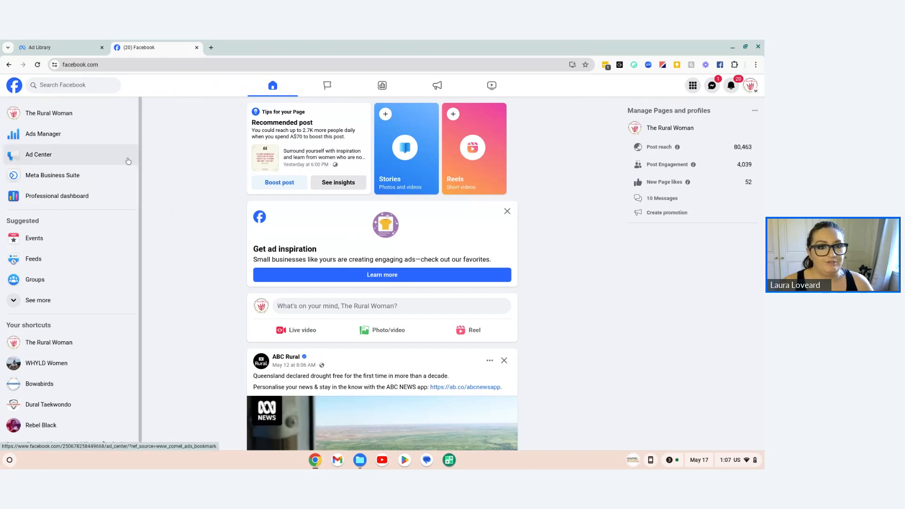
{"action": "left_click", "coordinate": [750, 86]}
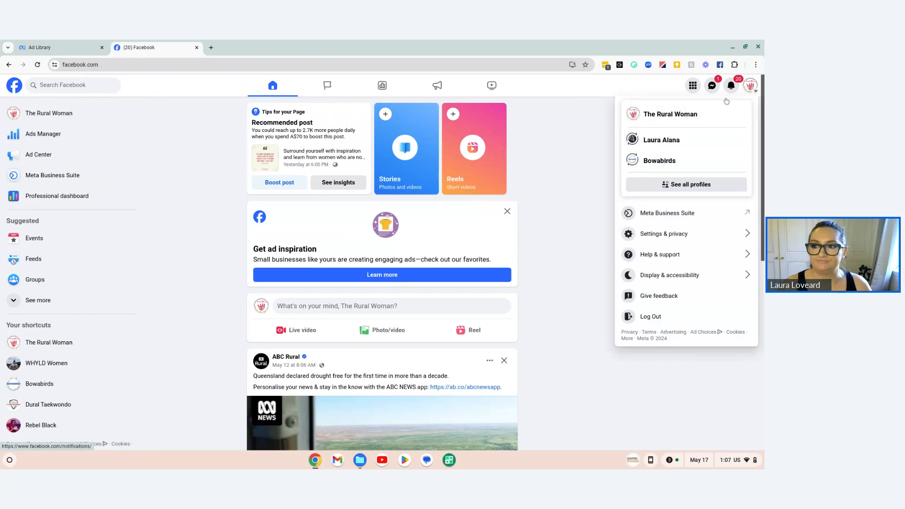
{"action": "left_click", "coordinate": [46, 157]}
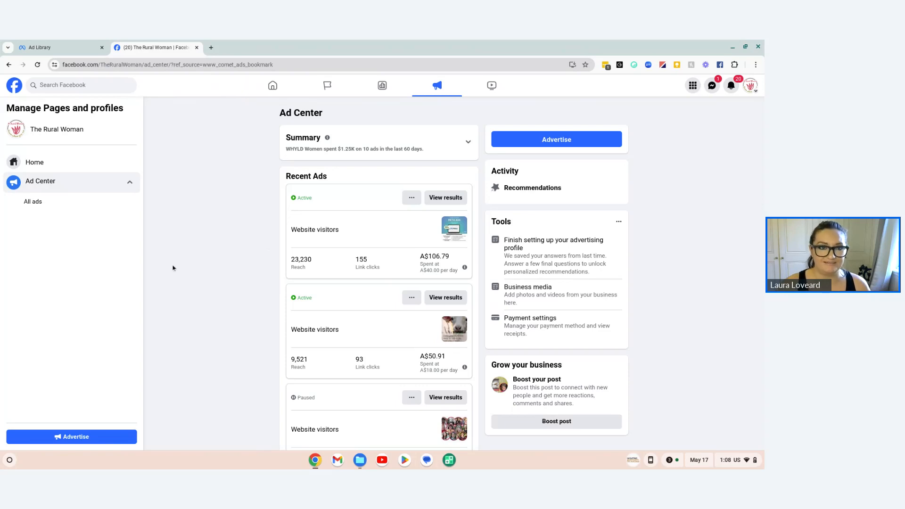
Step: In a new tab, search the password manager vault for "udemy" and launch the Udemy site from its entry
{"action": "left_click", "coordinate": [211, 48]}
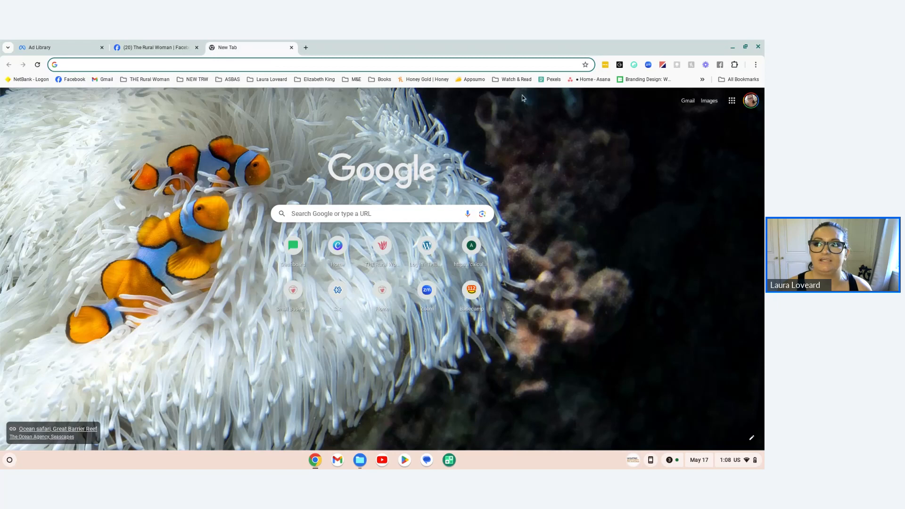
{"action": "left_click", "coordinate": [605, 65]}
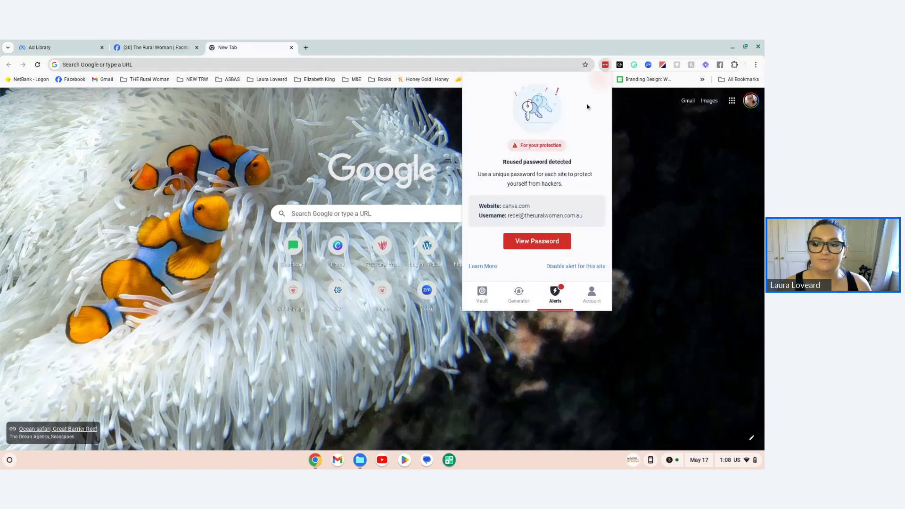
{"action": "left_click", "coordinate": [483, 292]}
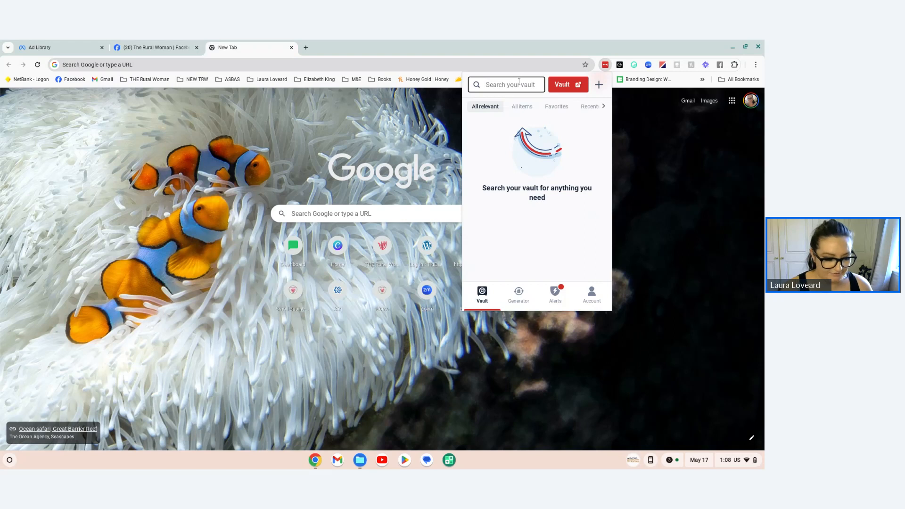
{"action": "type", "text": "ud"}
{"action": "key", "text": "BackSpace"}
{"action": "key", "text": "BackSpace"}
{"action": "type", "text": "ud"}
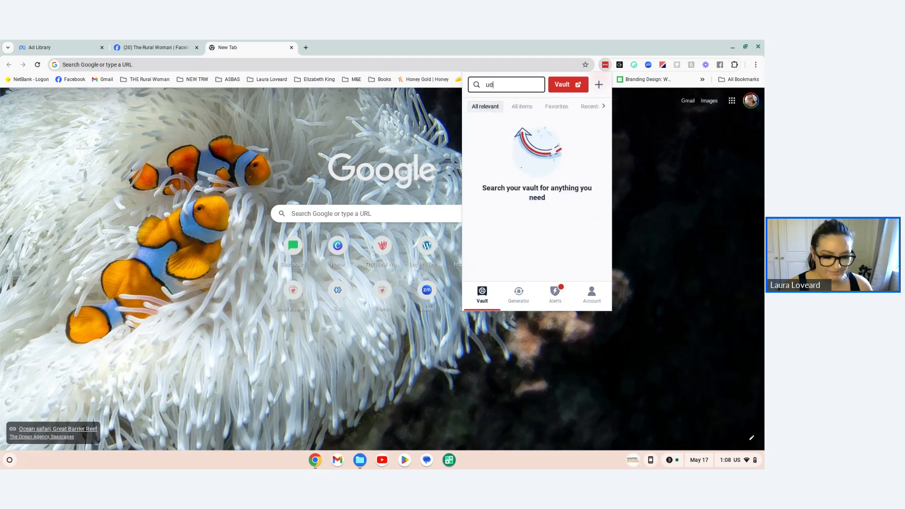
{"action": "type", "text": "emy"}
{"action": "left_click", "coordinate": [519, 111]}
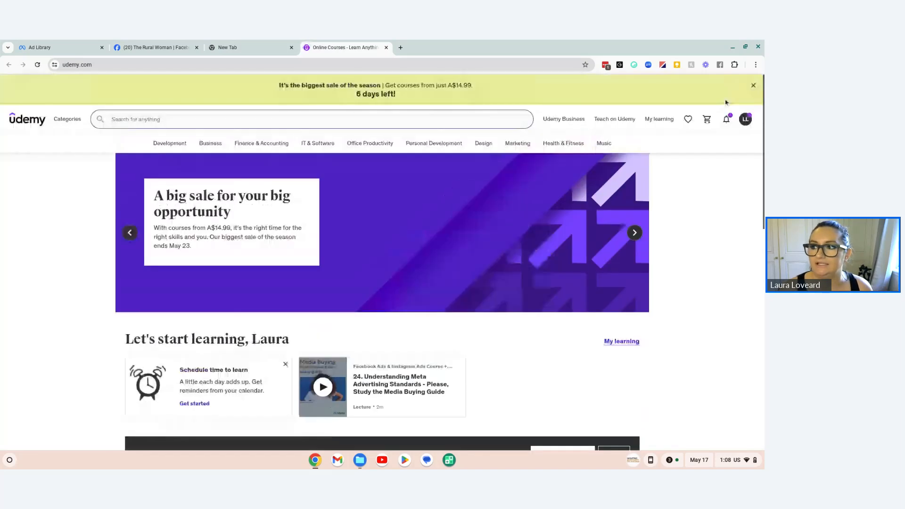
Step: Open the My learning page on Udemy and dismiss the Schedule time to learn prompt
{"action": "mouse_move", "coordinate": [746, 119]}
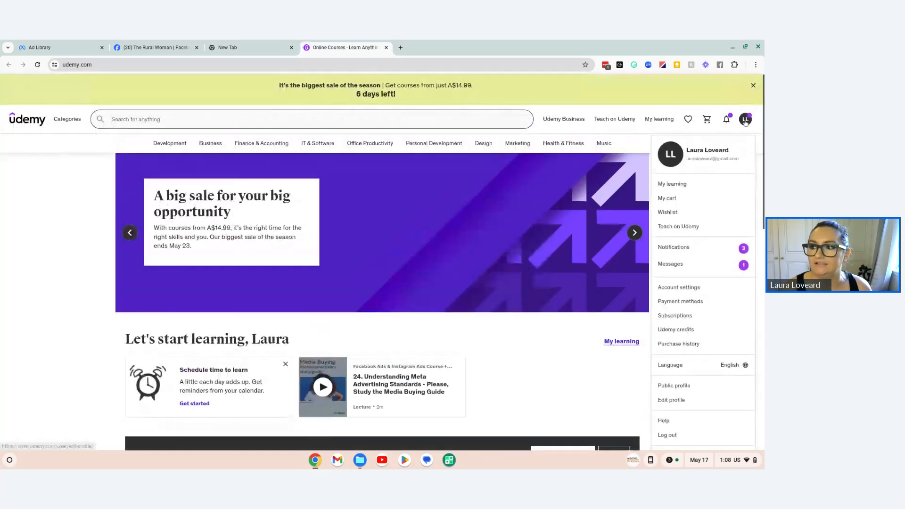
{"action": "left_click", "coordinate": [673, 184]}
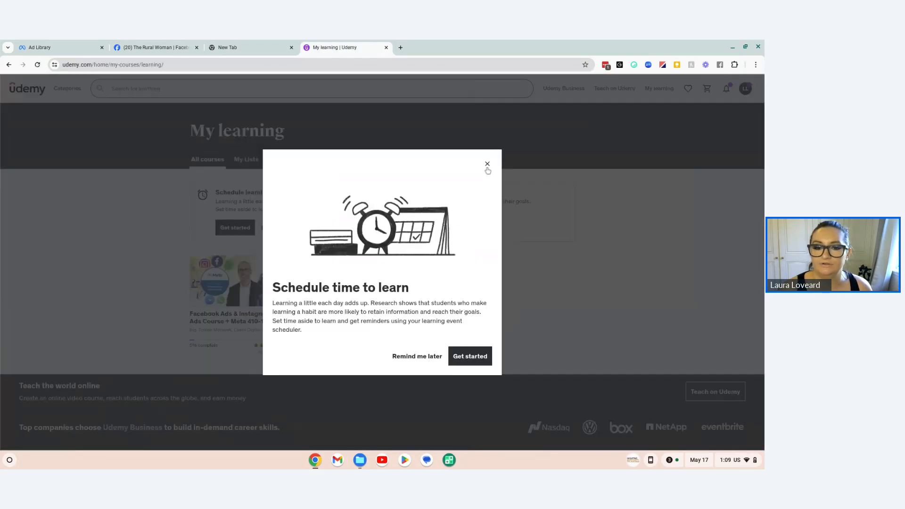
{"action": "left_click", "coordinate": [488, 164]}
Step: View the share link of the Facebook Ads & Instagram Ads course and close it again
{"action": "left_click", "coordinate": [272, 266]}
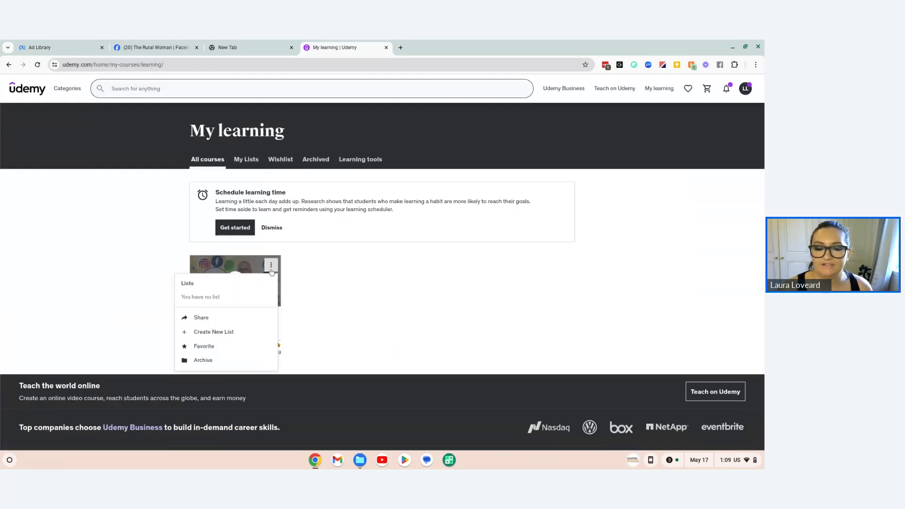
{"action": "left_click", "coordinate": [210, 317]}
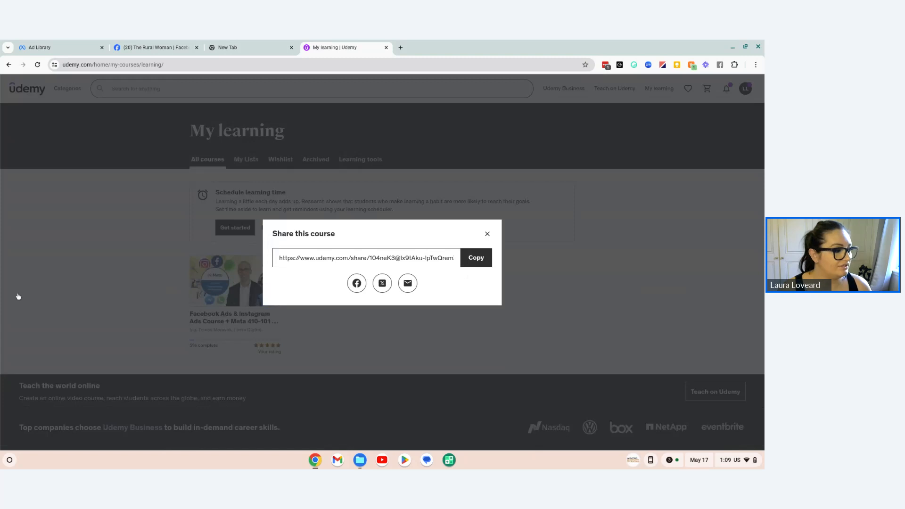
{"action": "left_click", "coordinate": [487, 234]}
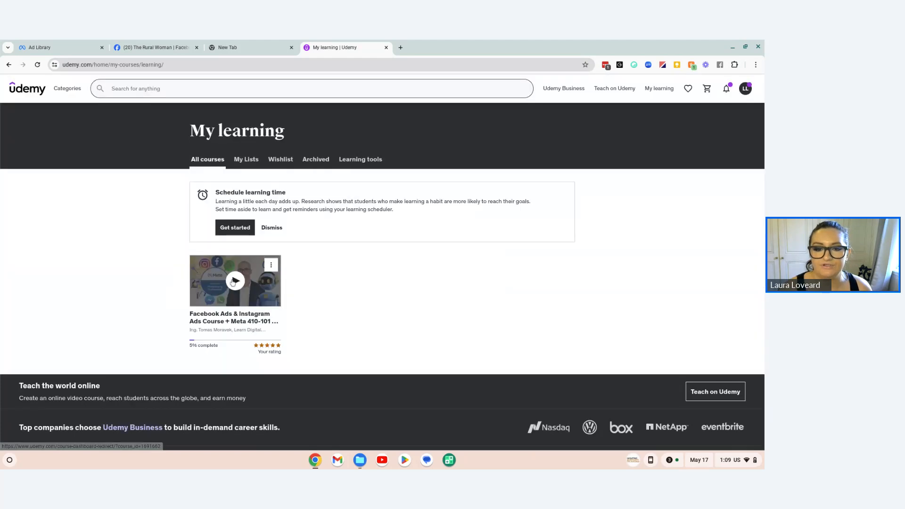
Step: Open the Facebook Ads & Instagram Ads course and examine its course content from the first section through to the last
{"action": "left_click", "coordinate": [241, 337]}
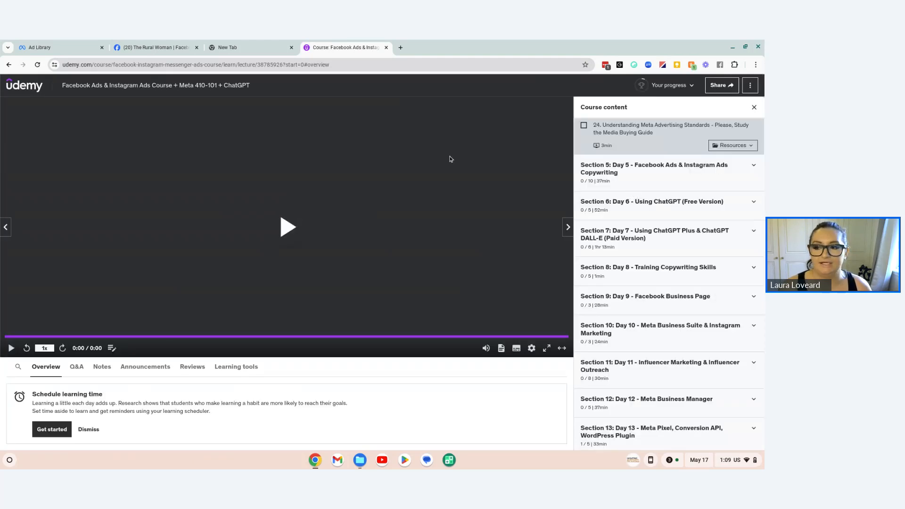
{"action": "scroll", "coordinate": [685, 219], "scroll_direction": "down", "scroll_amount": 1}
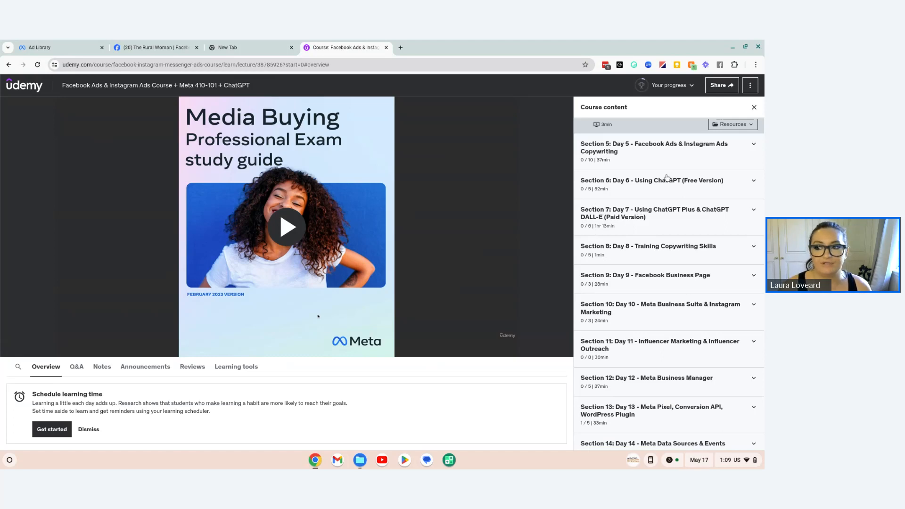
{"action": "scroll", "coordinate": [669, 189], "scroll_direction": "down", "scroll_amount": 1}
{"action": "scroll", "coordinate": [669, 195], "scroll_direction": "up", "scroll_amount": 3}
{"action": "scroll", "coordinate": [668, 195], "scroll_direction": "up", "scroll_amount": 3}
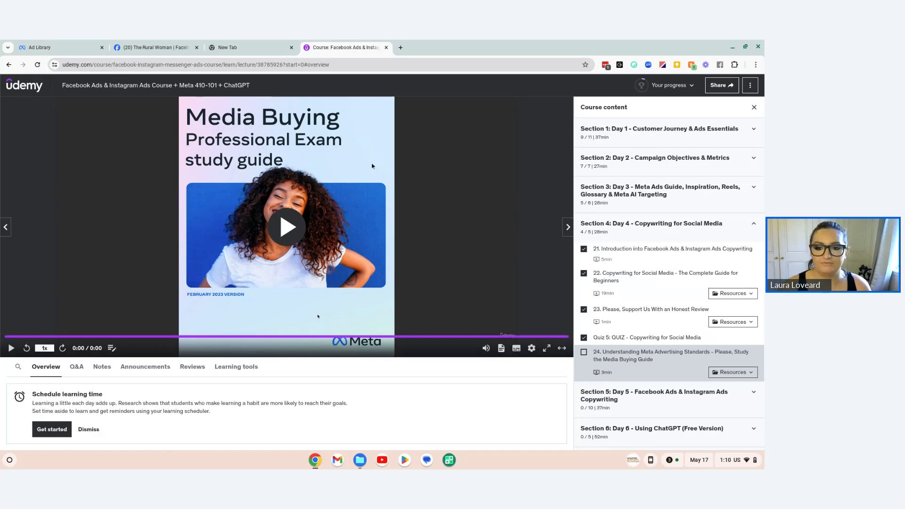
{"action": "scroll", "coordinate": [670, 283], "scroll_direction": "down", "scroll_amount": 1}
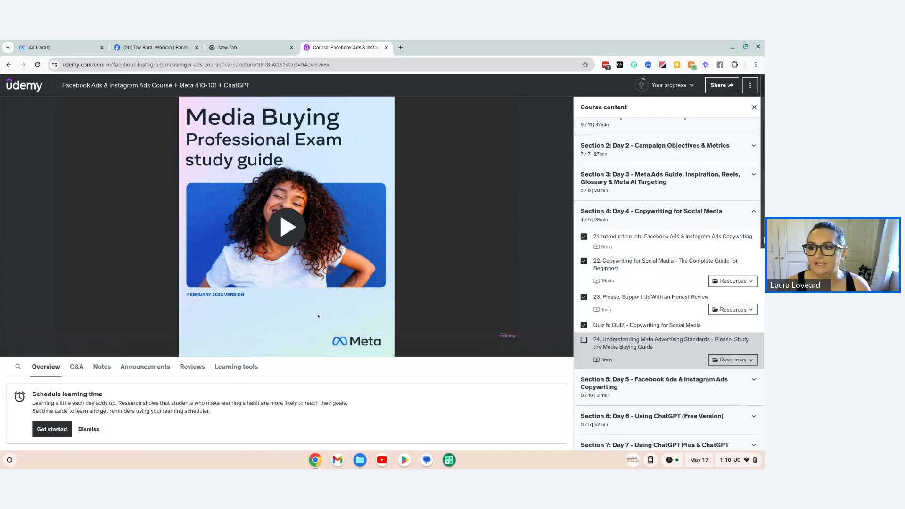
{"action": "scroll", "coordinate": [731, 357], "scroll_direction": "down", "scroll_amount": 2}
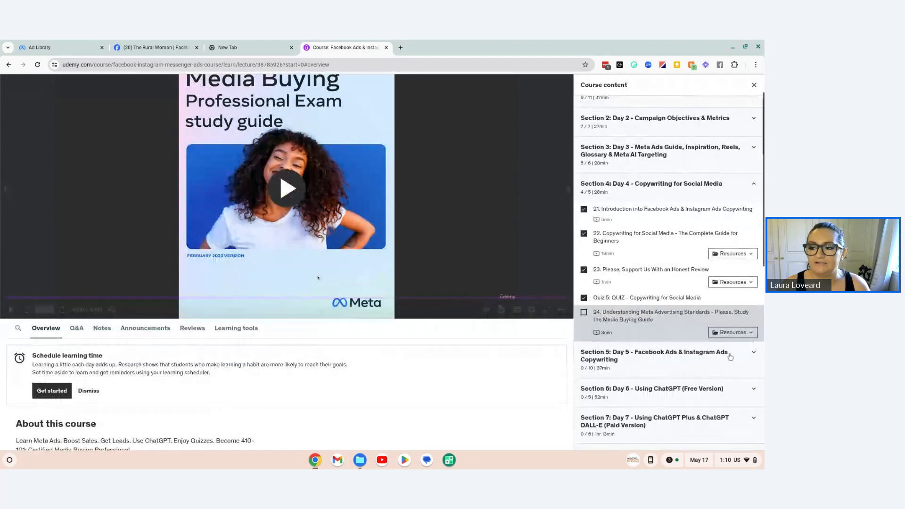
{"action": "scroll", "coordinate": [731, 357], "scroll_direction": "down", "scroll_amount": 4}
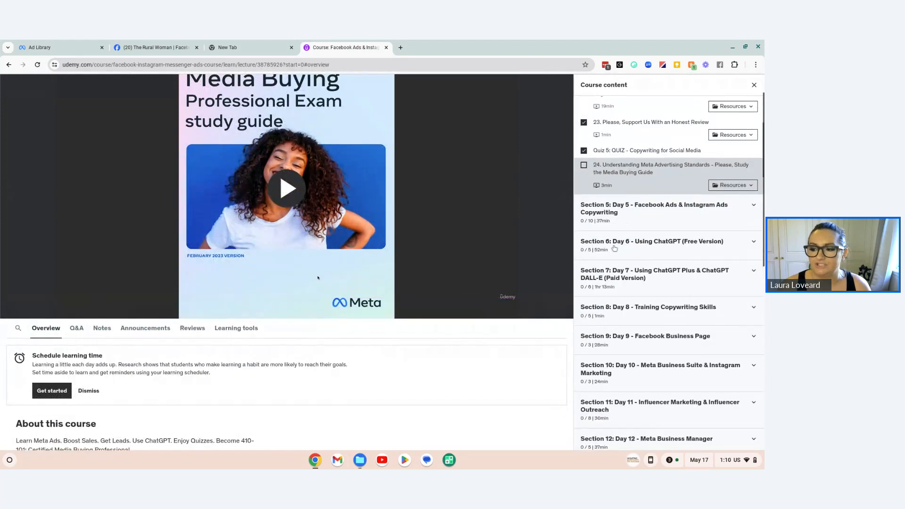
{"action": "scroll", "coordinate": [660, 245], "scroll_direction": "down", "scroll_amount": 2}
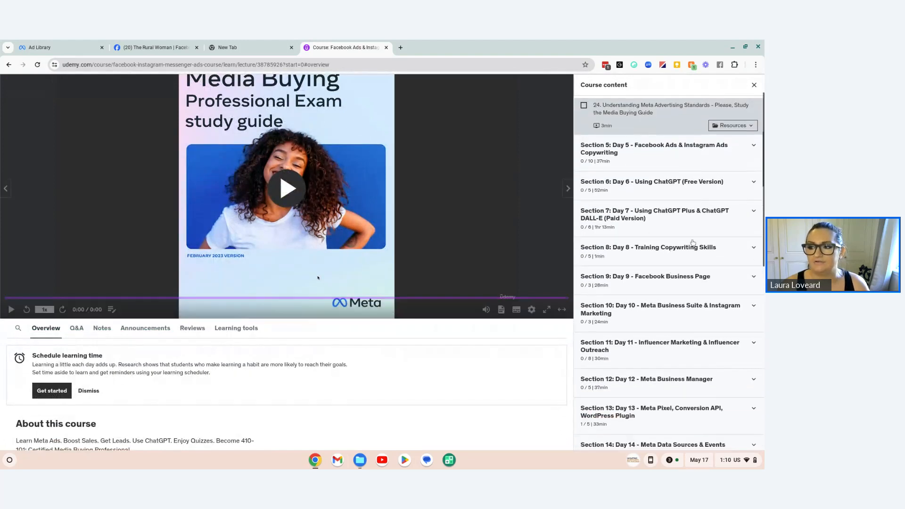
{"action": "scroll", "coordinate": [693, 242], "scroll_direction": "down", "scroll_amount": 2}
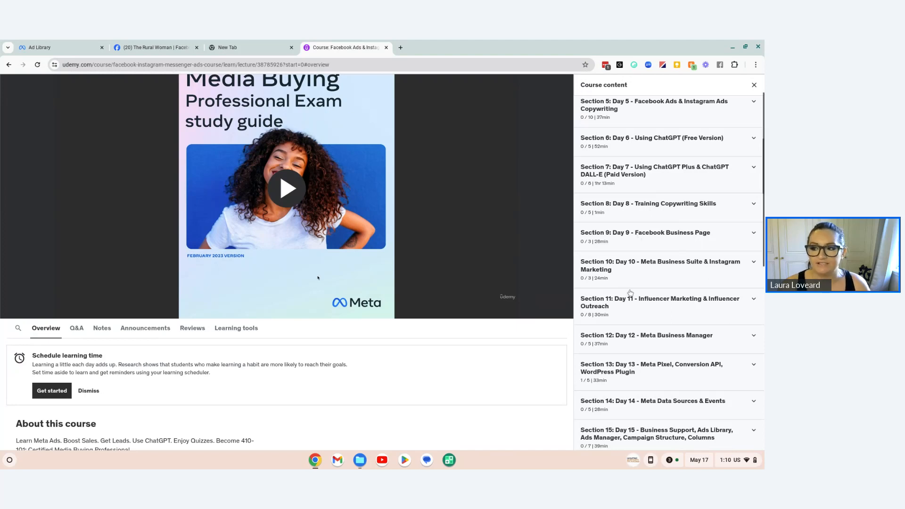
{"action": "scroll", "coordinate": [679, 259], "scroll_direction": "down", "scroll_amount": 2}
{"action": "scroll", "coordinate": [679, 260], "scroll_direction": "down", "scroll_amount": 2}
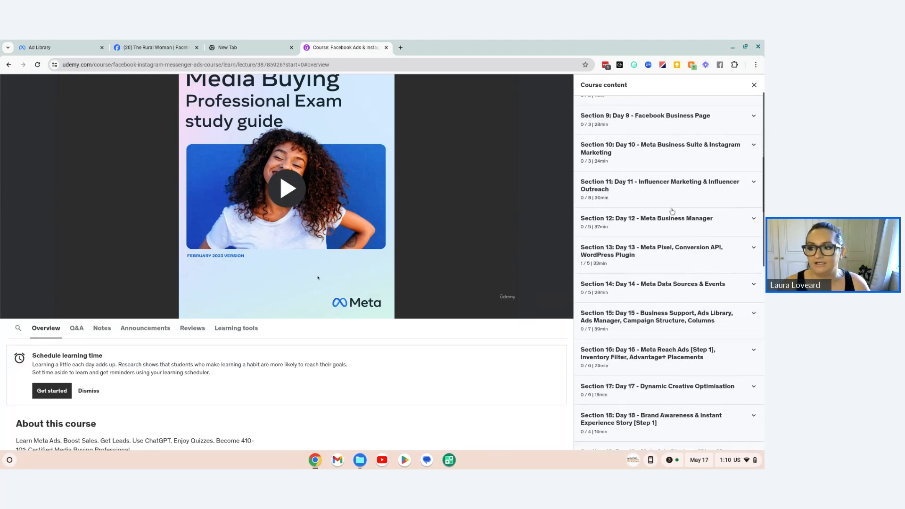
{"action": "scroll", "coordinate": [691, 236], "scroll_direction": "down", "scroll_amount": 2}
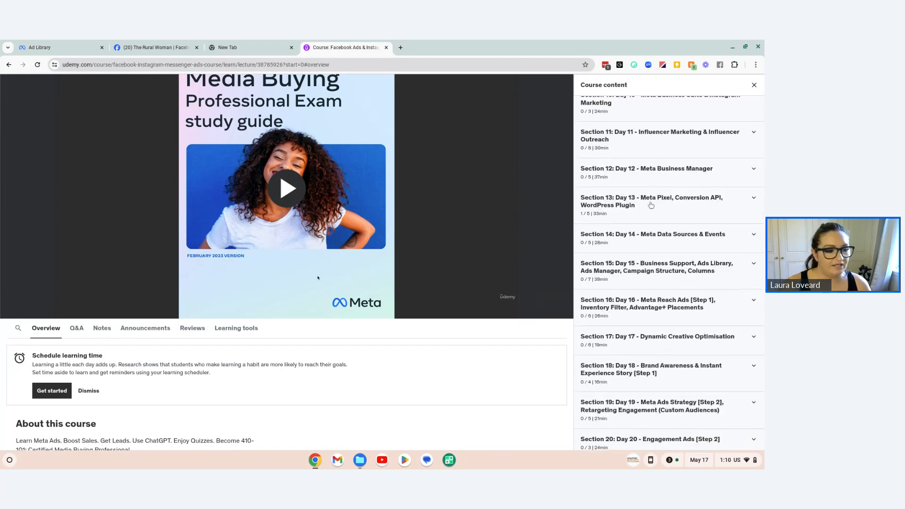
{"action": "scroll", "coordinate": [652, 250], "scroll_direction": "down", "scroll_amount": 5}
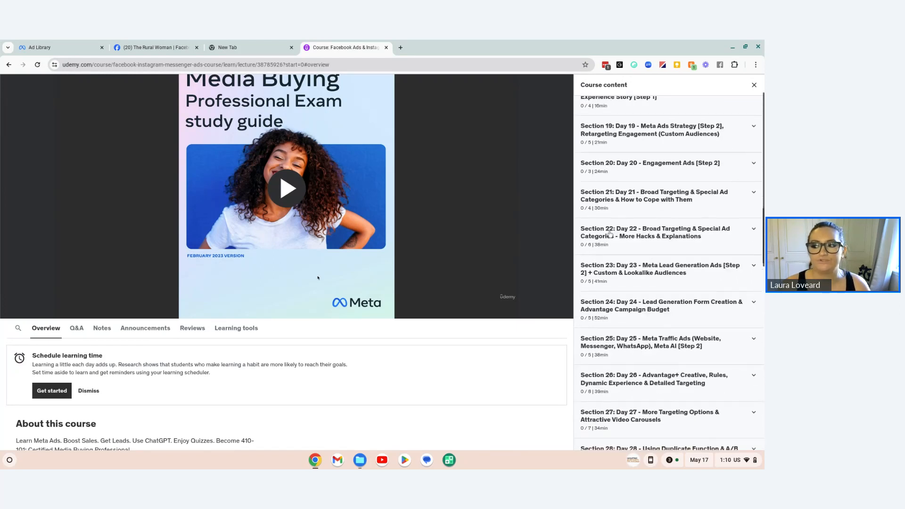
{"action": "scroll", "coordinate": [610, 234], "scroll_direction": "down", "scroll_amount": 17}
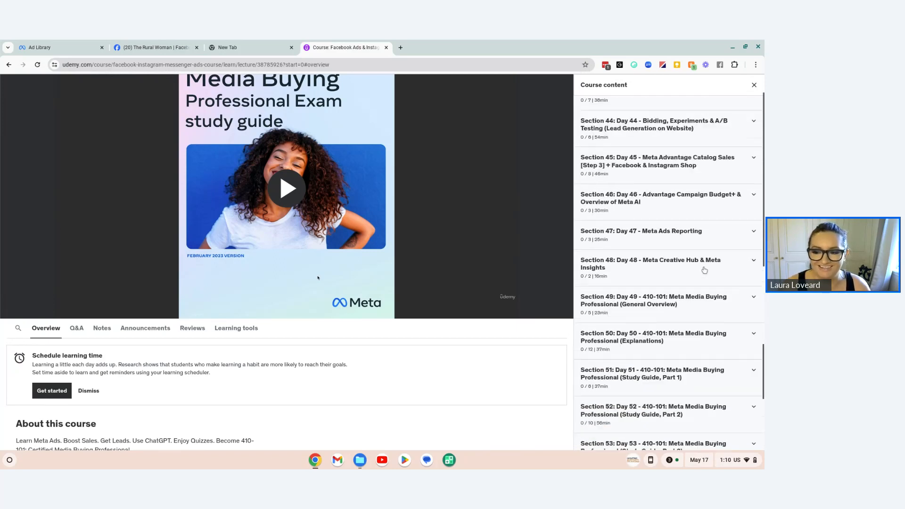
{"action": "scroll", "coordinate": [705, 271], "scroll_direction": "down", "scroll_amount": 12}
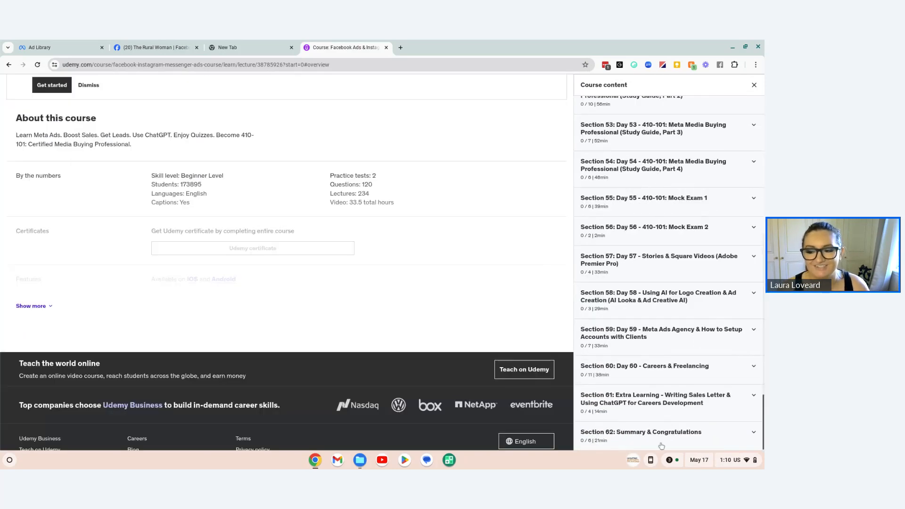
{"action": "scroll", "coordinate": [658, 439], "scroll_direction": "up", "scroll_amount": 20}
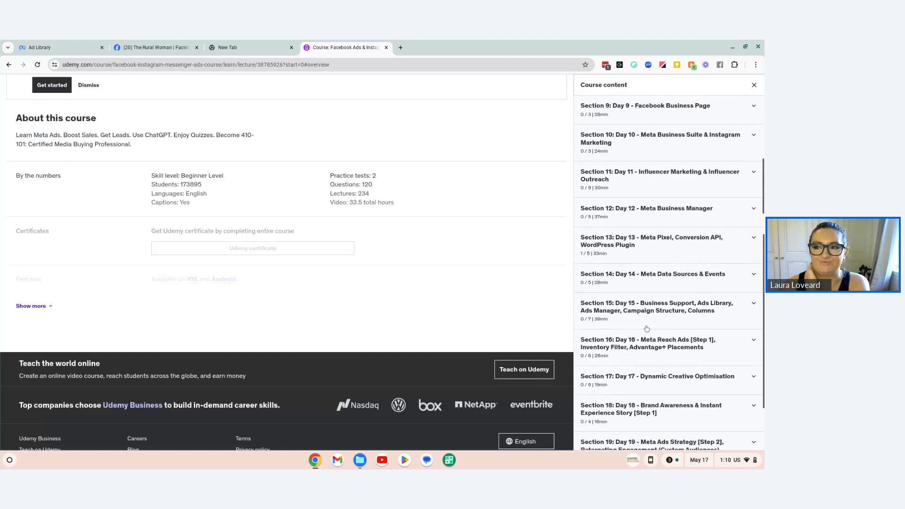
{"action": "scroll", "coordinate": [647, 329], "scroll_direction": "up", "scroll_amount": 10}
{"action": "scroll", "coordinate": [394, 182], "scroll_direction": "up", "scroll_amount": 10}
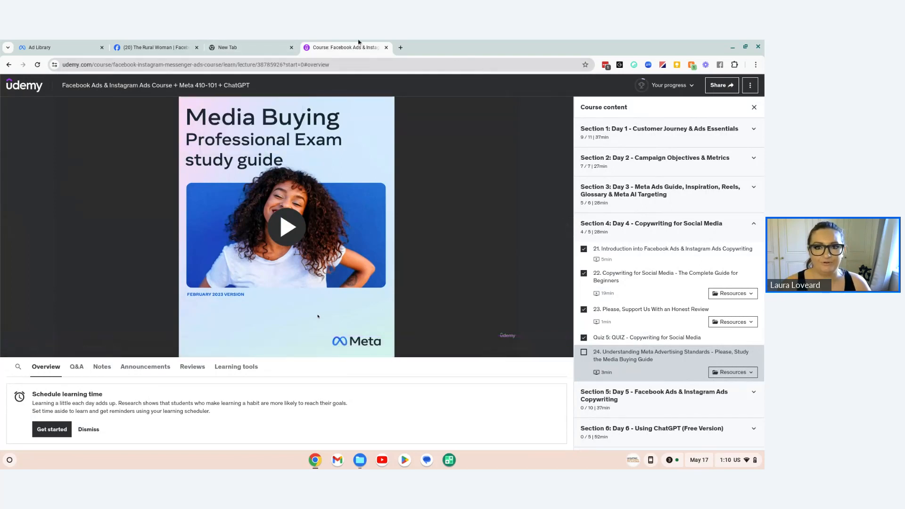
Step: Return to the Ad Library, show the ads of advertiser "The rural woman" and highlight the text of the "Take your business online" ad
{"action": "mouse_move", "coordinate": [231, 51]}
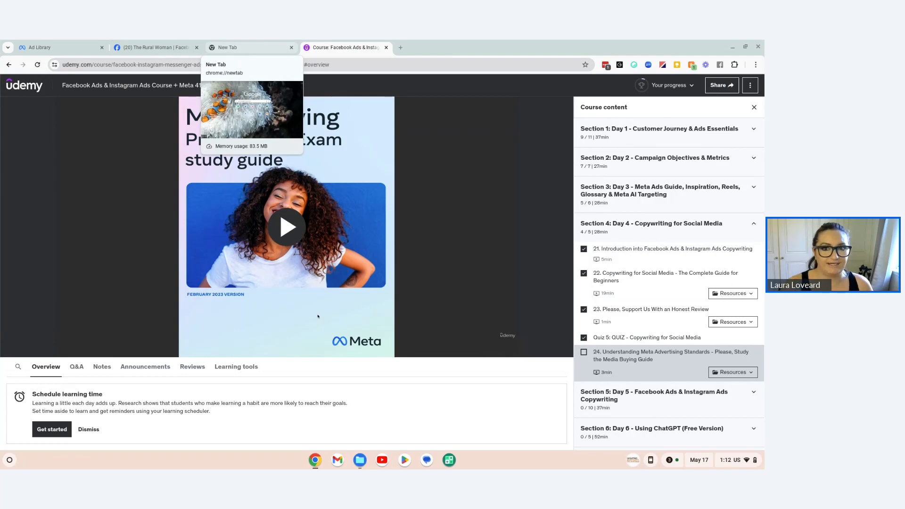
{"action": "left_click", "coordinate": [250, 48]}
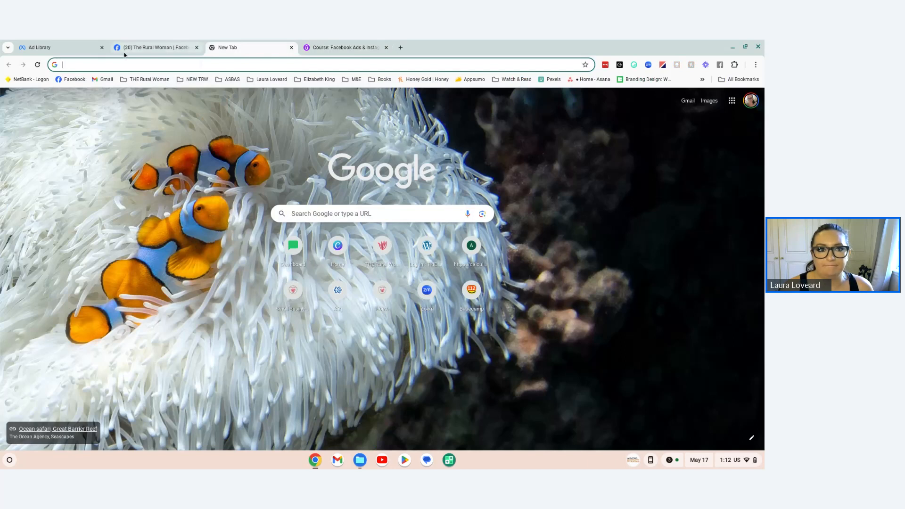
{"action": "left_click", "coordinate": [84, 49]}
{"action": "left_click", "coordinate": [87, 121]}
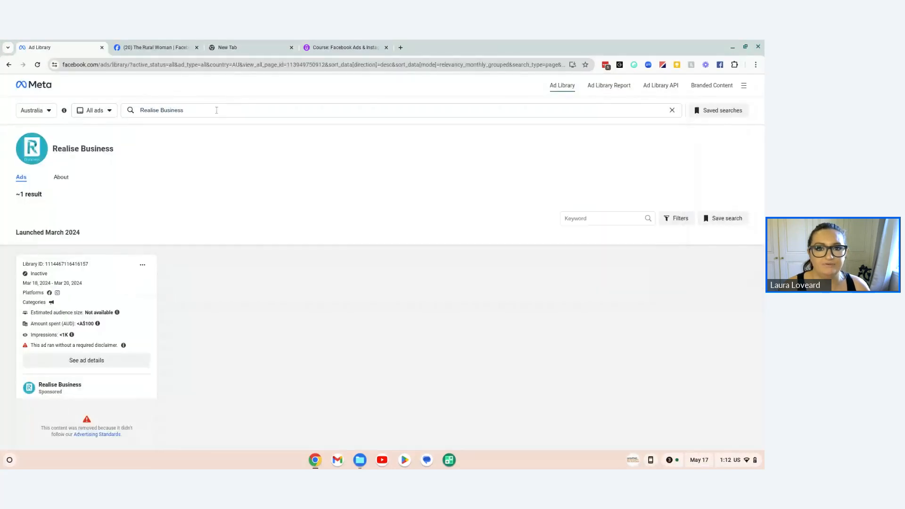
{"action": "left_click", "coordinate": [211, 110]}
{"action": "left_click_drag", "start_coordinate": [212, 110], "coordinate": [137, 114]}
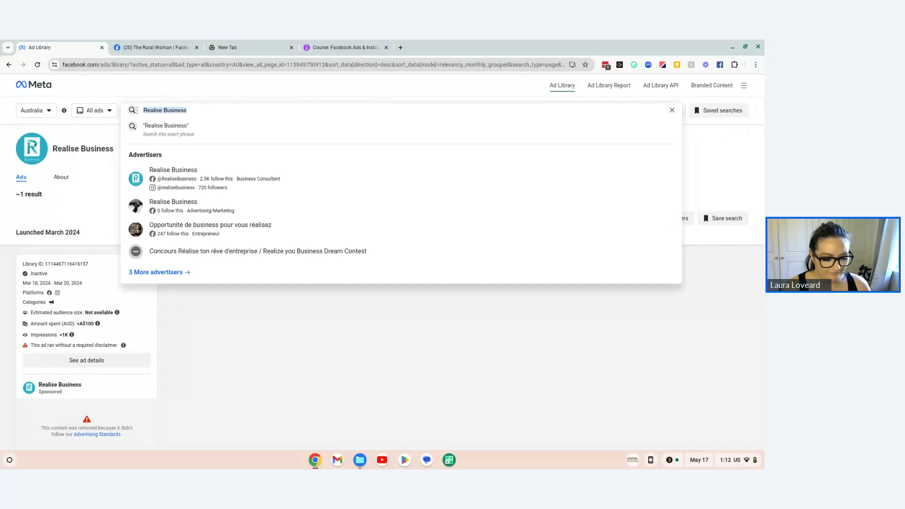
{"action": "type", "text": "The"}
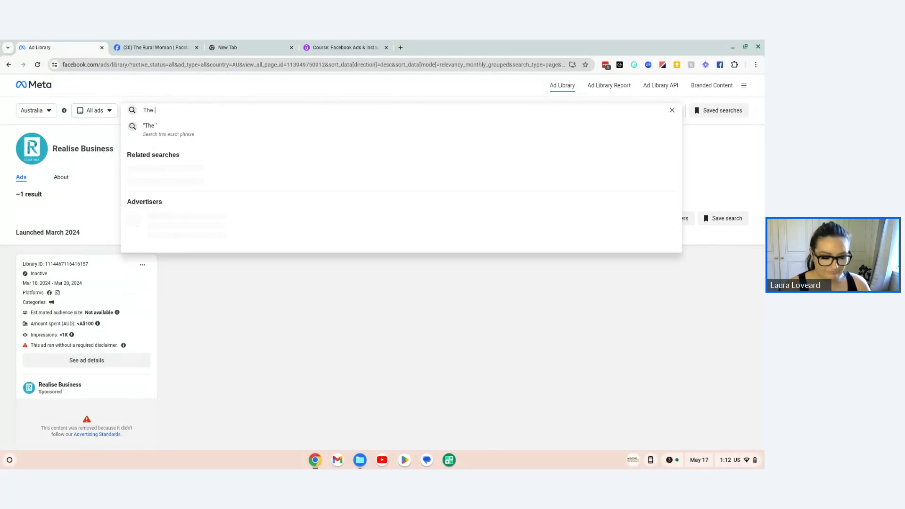
{"action": "type", "text": " rural woman"}
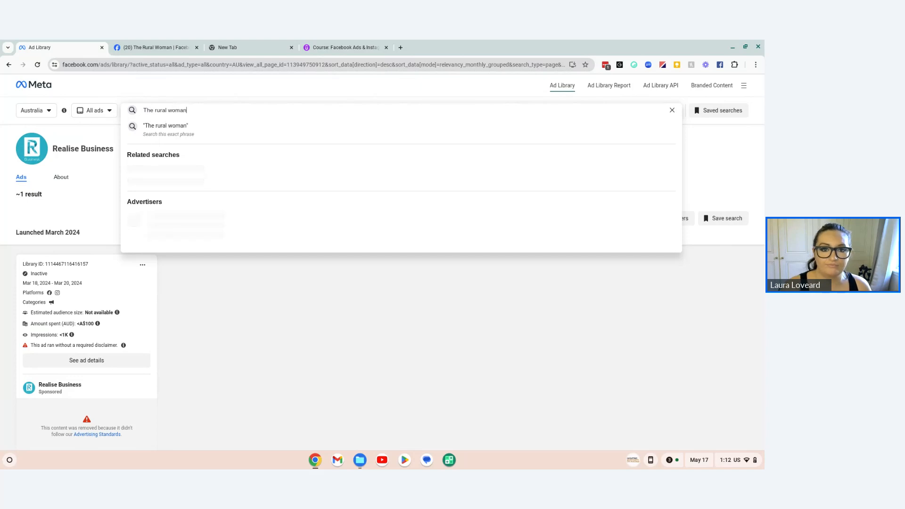
{"action": "left_click", "coordinate": [174, 183]}
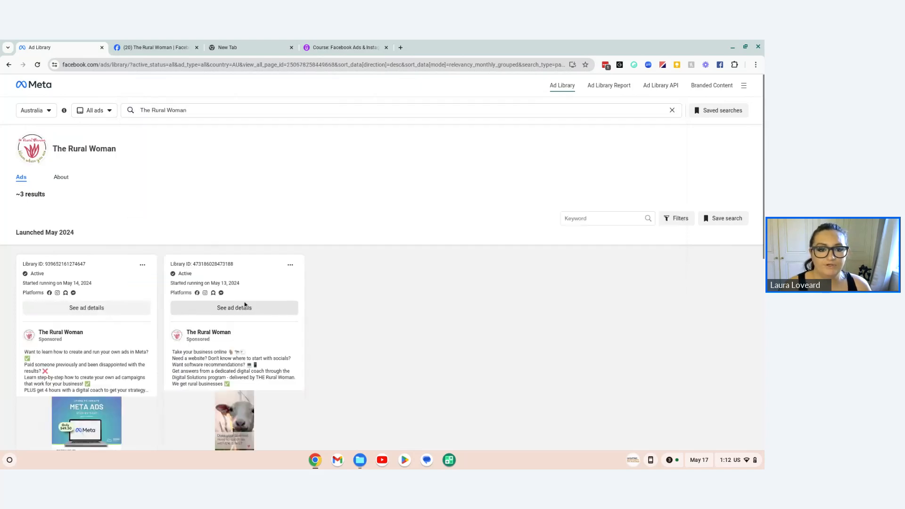
{"action": "scroll", "coordinate": [132, 243], "scroll_direction": "down", "scroll_amount": 2}
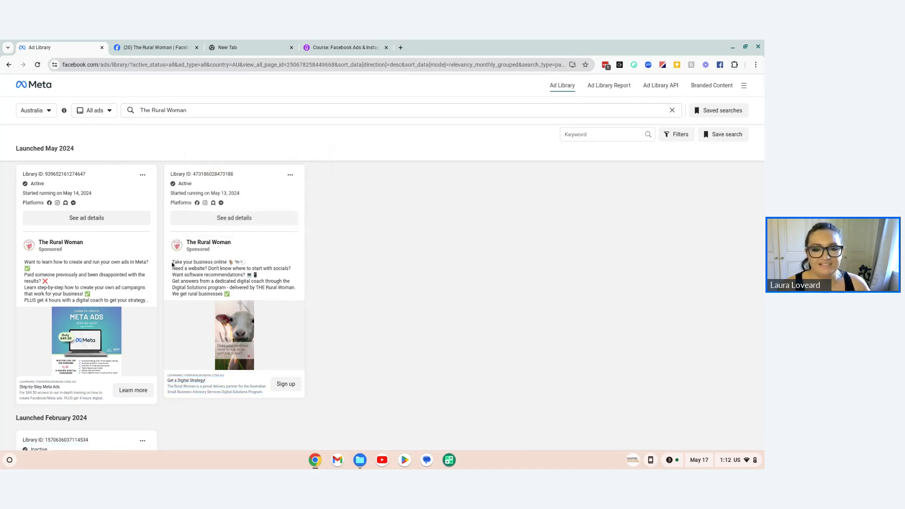
{"action": "left_click_drag", "start_coordinate": [172, 263], "coordinate": [261, 298]}
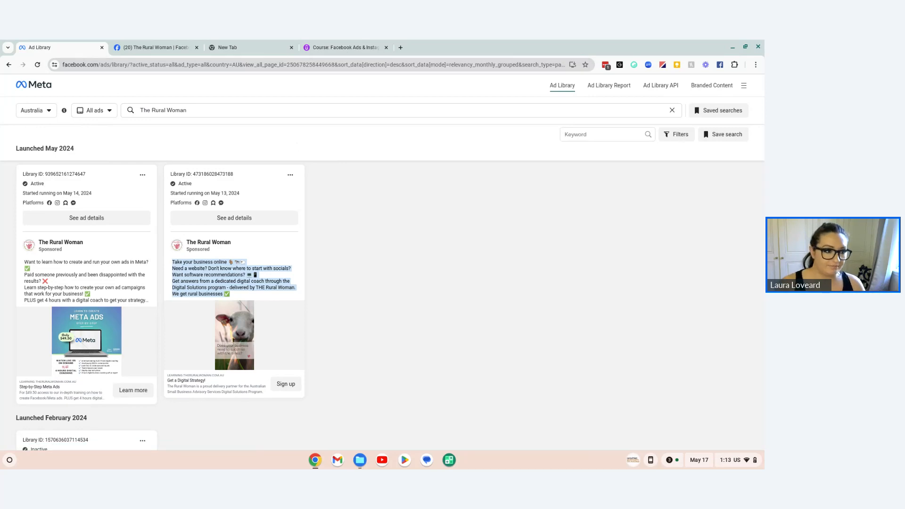
Step: Switch to Canva in a new tab, open the recent design "Canva Ad" and add a blank page to it
{"action": "left_click", "coordinate": [401, 48]}
{"action": "left_click", "coordinate": [334, 243]}
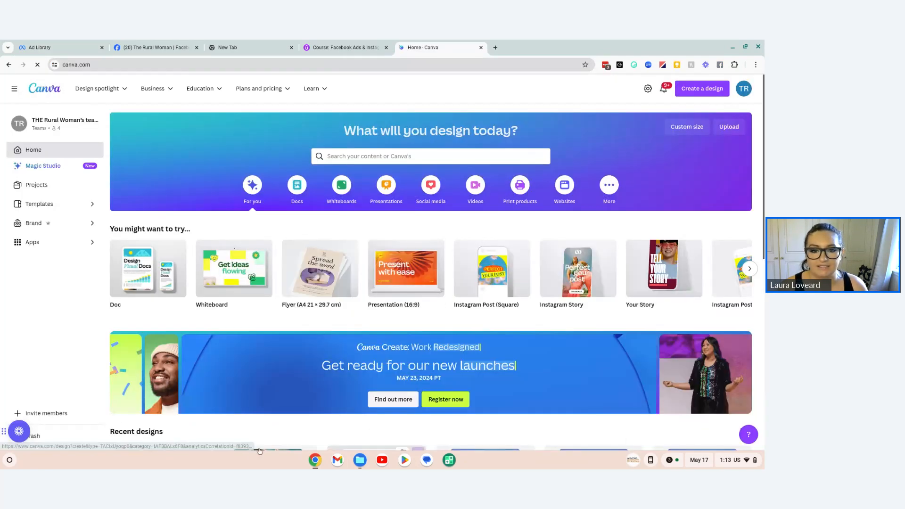
{"action": "scroll", "coordinate": [351, 302], "scroll_direction": "down", "scroll_amount": 5}
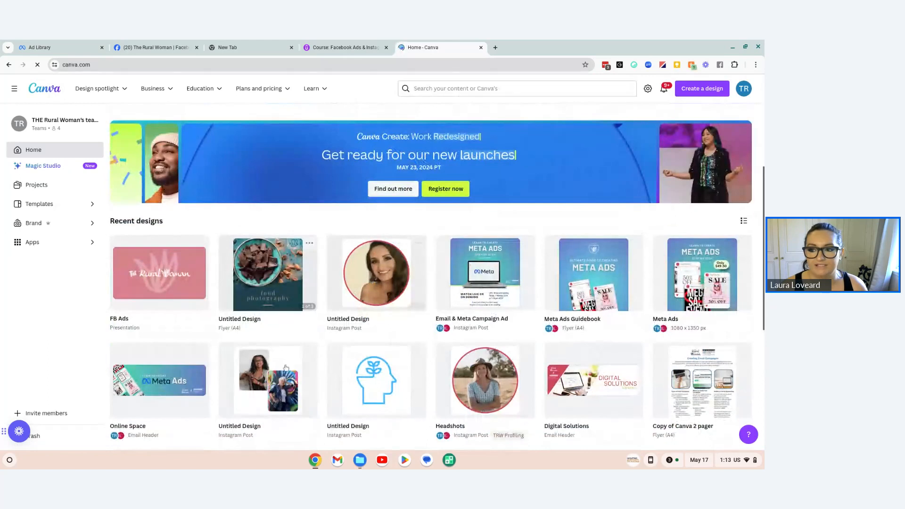
{"action": "scroll", "coordinate": [355, 293], "scroll_direction": "down", "scroll_amount": 1}
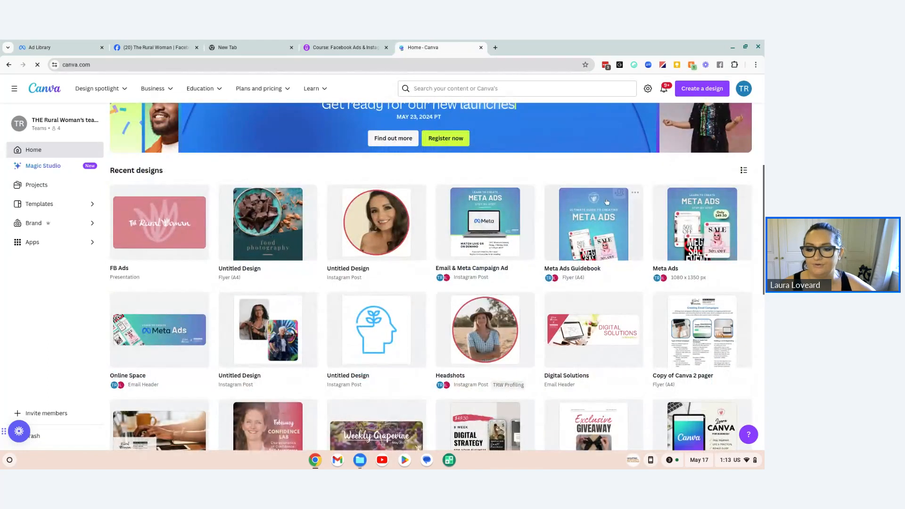
{"action": "scroll", "coordinate": [656, 302], "scroll_direction": "down", "scroll_amount": 3}
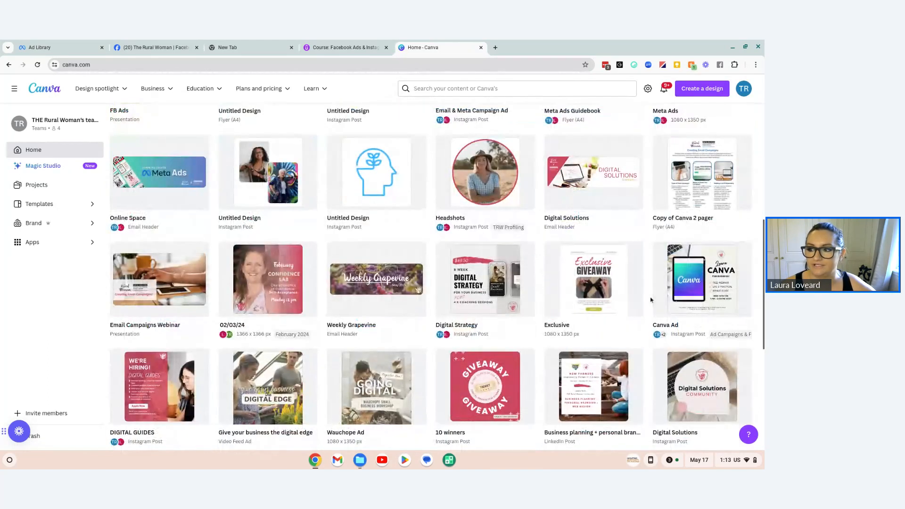
{"action": "scroll", "coordinate": [727, 264], "scroll_direction": "down", "scroll_amount": 1}
{"action": "left_click", "coordinate": [731, 244]}
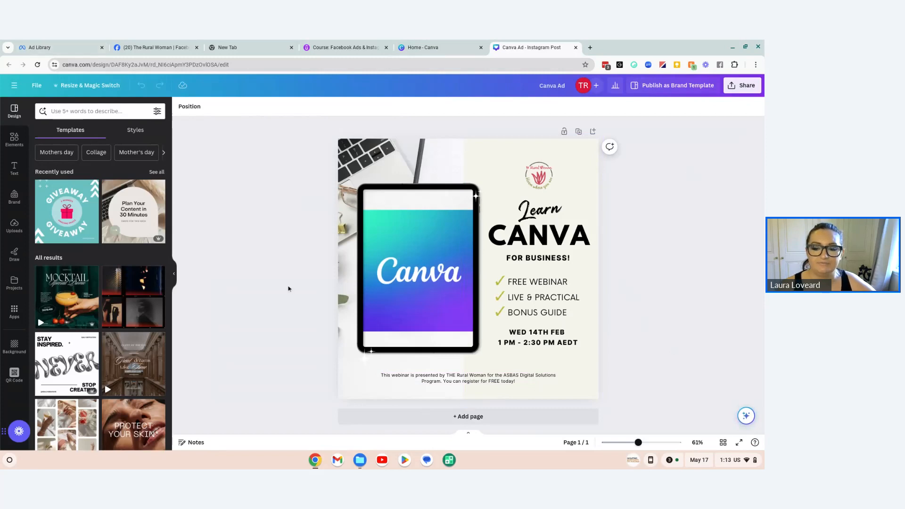
{"action": "left_click", "coordinate": [448, 417]}
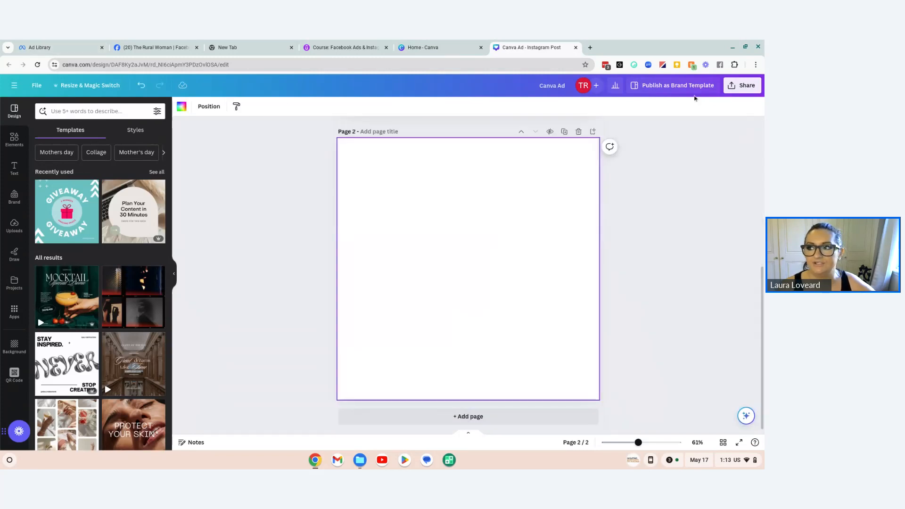
Step: View the suggested formats for a new design on the Canva home page and revisit The Rural Woman's ads in the Ad Library
{"action": "left_click", "coordinate": [439, 47]}
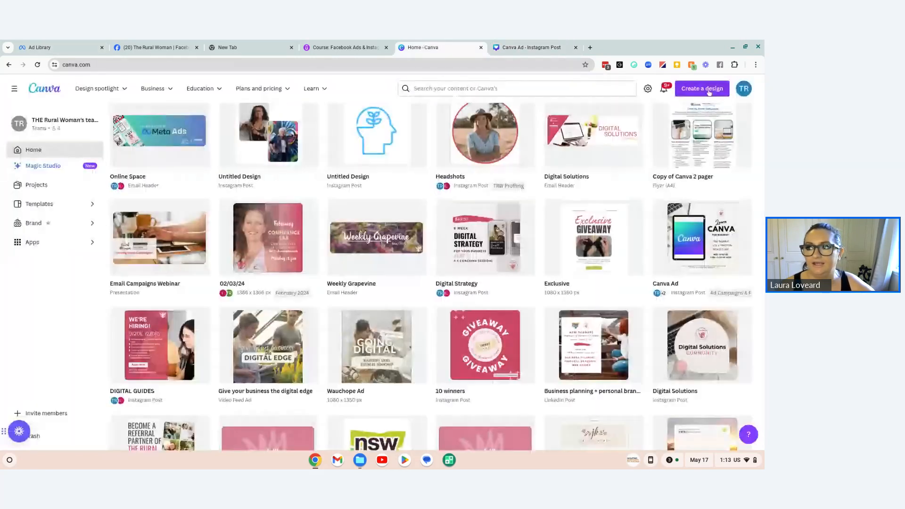
{"action": "left_click", "coordinate": [702, 88]}
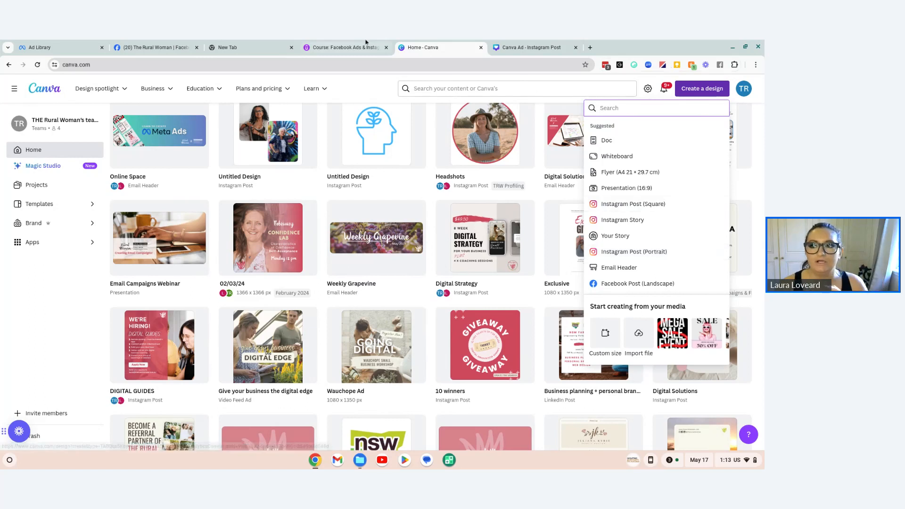
{"action": "left_click", "coordinate": [62, 48]}
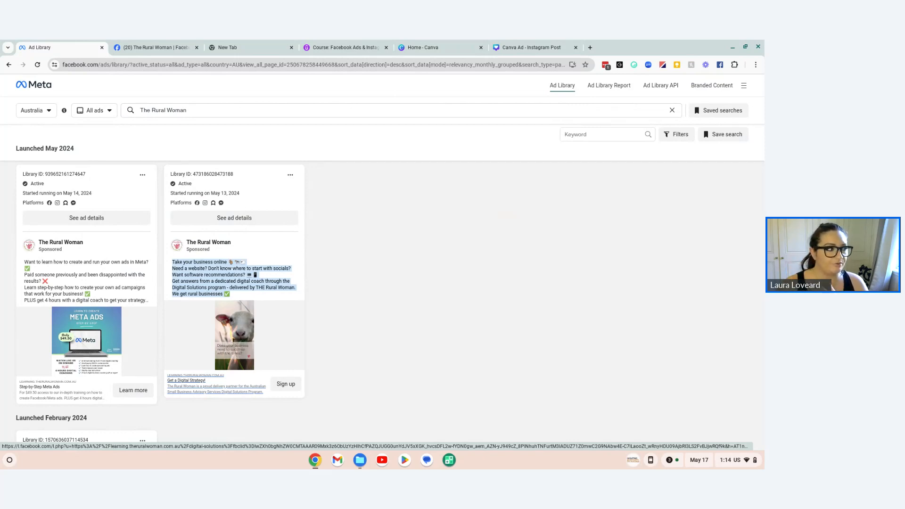
Step: Return to the Canva Ad design and look over its first page and the suggested templates
{"action": "left_click", "coordinate": [523, 47]}
{"action": "scroll", "coordinate": [510, 148], "scroll_direction": "up", "scroll_amount": 5}
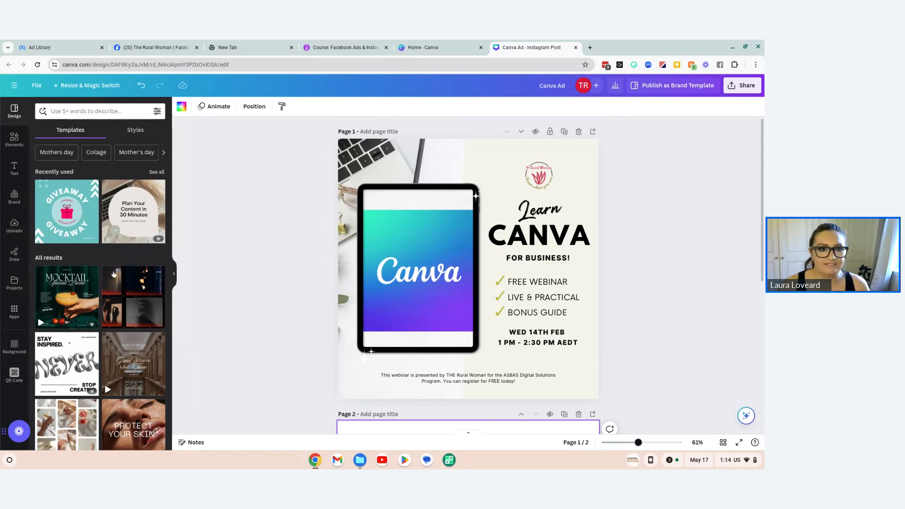
{"action": "scroll", "coordinate": [111, 355], "scroll_direction": "down", "scroll_amount": 3}
{"action": "scroll", "coordinate": [111, 355], "scroll_direction": "up", "scroll_amount": 10}
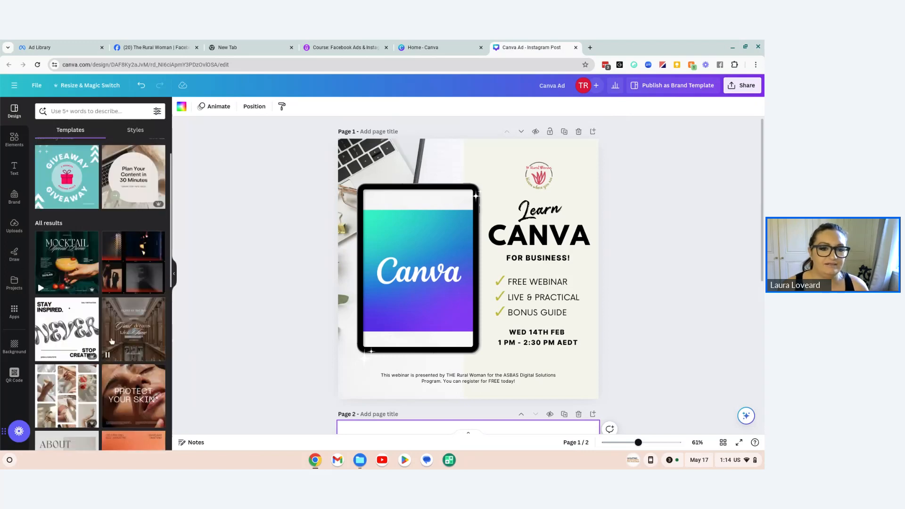
Step: Search the templates for "sale" and apply the "Last Chance 60%FF" Instagram Facebook Ads template to blank page 2
{"action": "left_click", "coordinate": [72, 112]}
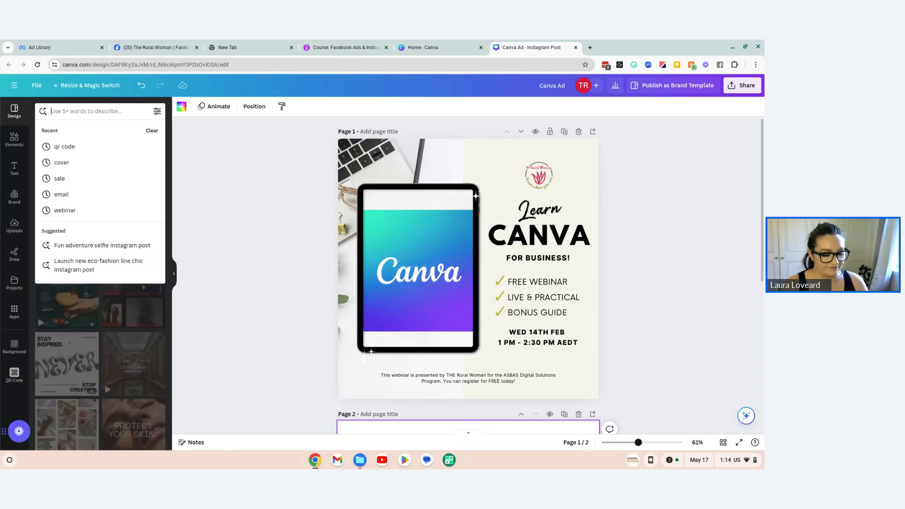
{"action": "type", "text": "sale"}
{"action": "key", "text": "Return"}
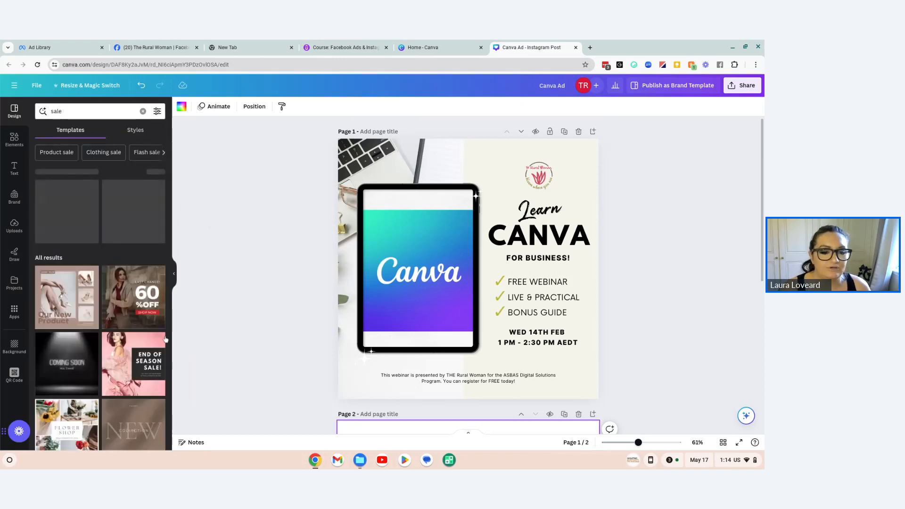
{"action": "scroll", "coordinate": [114, 325], "scroll_direction": "down", "scroll_amount": 2}
{"action": "scroll", "coordinate": [113, 325], "scroll_direction": "down", "scroll_amount": 1}
{"action": "scroll", "coordinate": [142, 349], "scroll_direction": "down", "scroll_amount": 2}
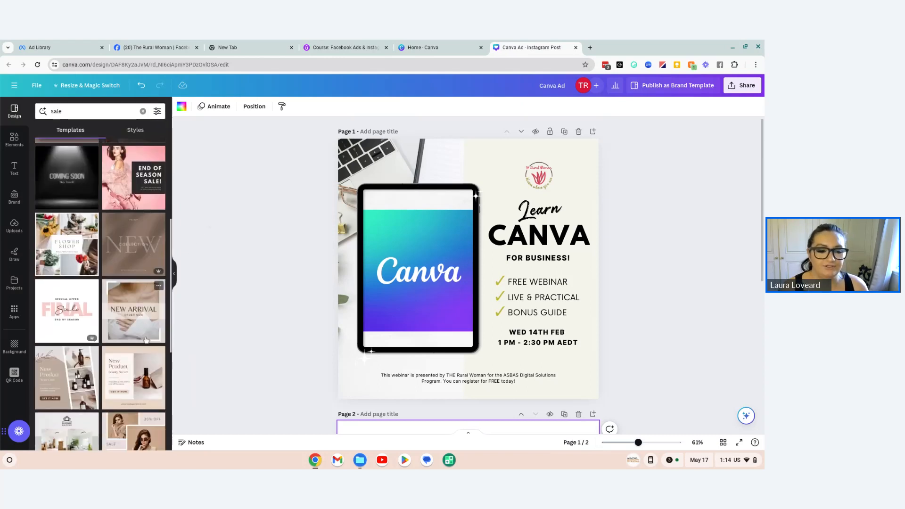
{"action": "scroll", "coordinate": [141, 363], "scroll_direction": "down", "scroll_amount": 8}
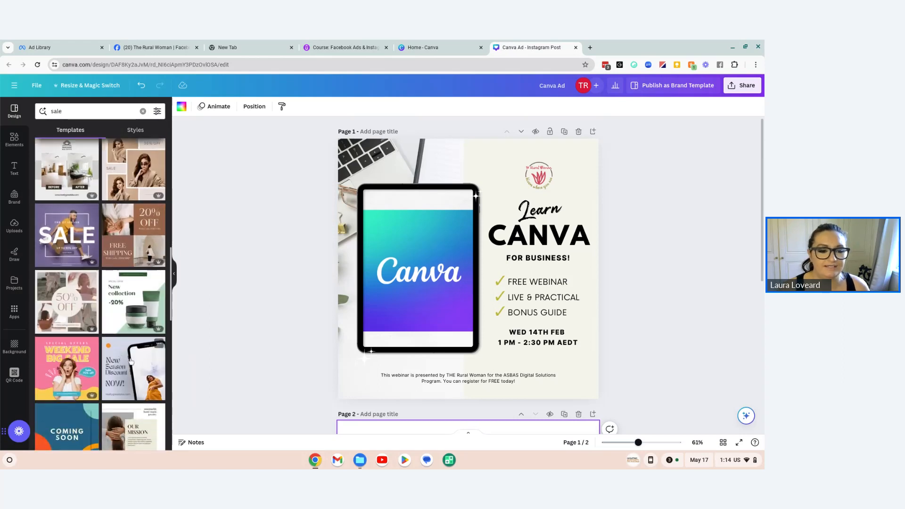
{"action": "scroll", "coordinate": [127, 378], "scroll_direction": "down", "scroll_amount": 1}
{"action": "scroll", "coordinate": [288, 380], "scroll_direction": "down", "scroll_amount": 3}
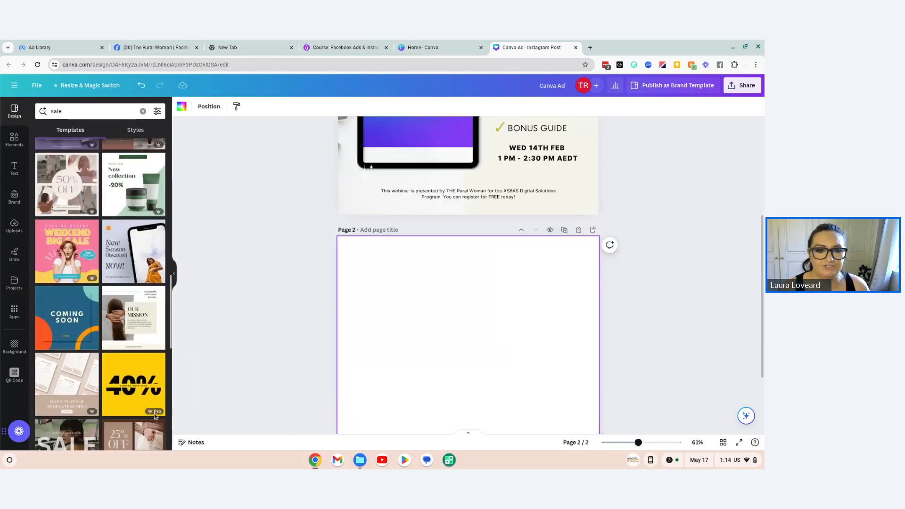
{"action": "scroll", "coordinate": [141, 321], "scroll_direction": "up", "scroll_amount": 12}
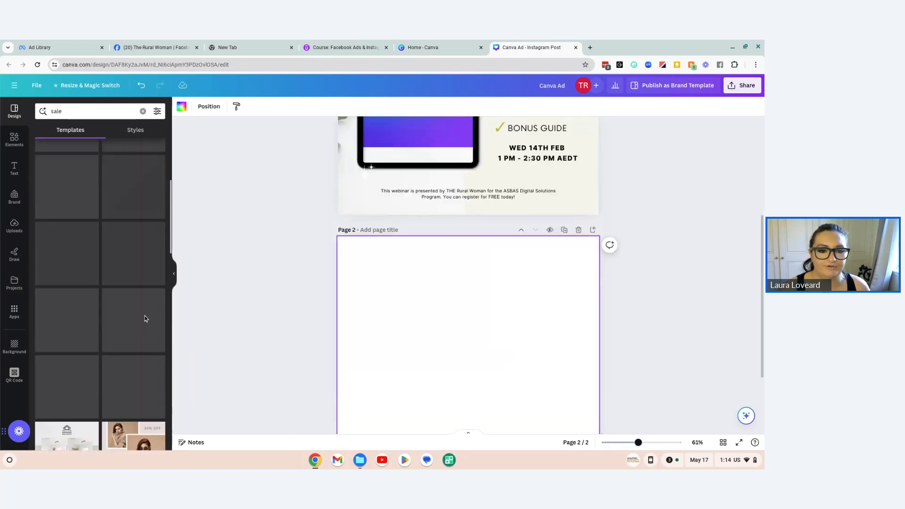
{"action": "left_click", "coordinate": [133, 198]}
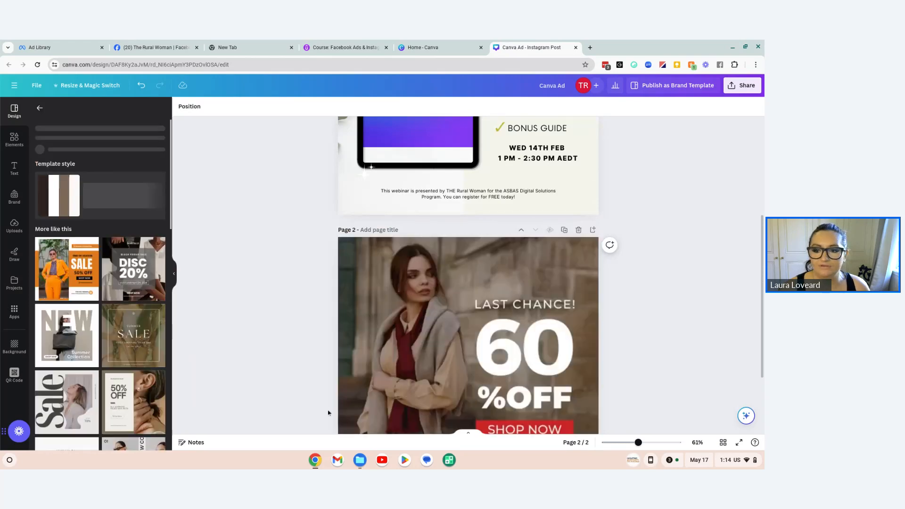
Step: Replace the template's photo of the woman with the brown and black handbags photo, found by searching the elements for "handbags"
{"action": "left_click", "coordinate": [372, 193]}
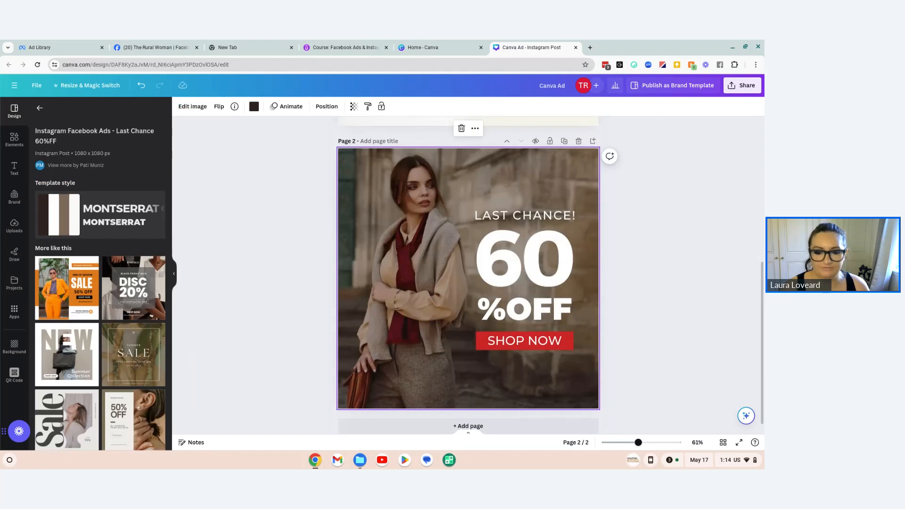
{"action": "key", "text": "Delete"}
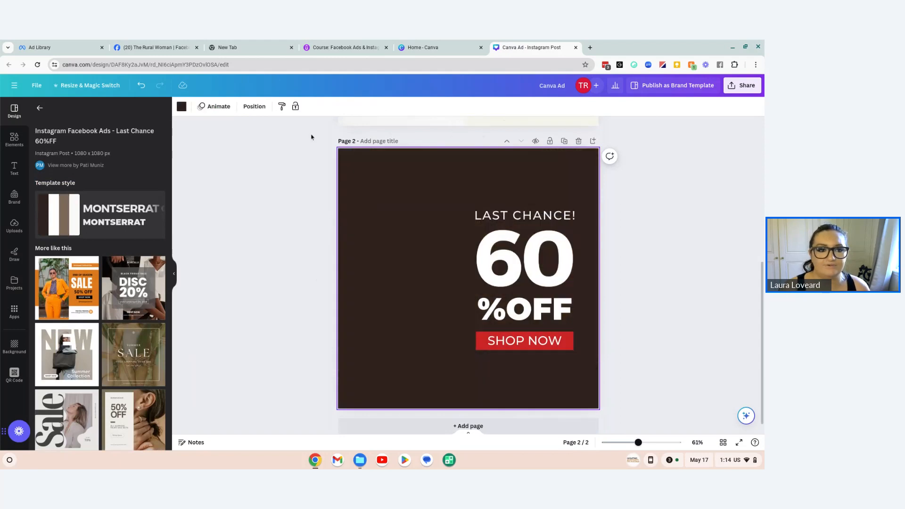
{"action": "left_click", "coordinate": [14, 137]}
{"action": "left_click", "coordinate": [85, 110]}
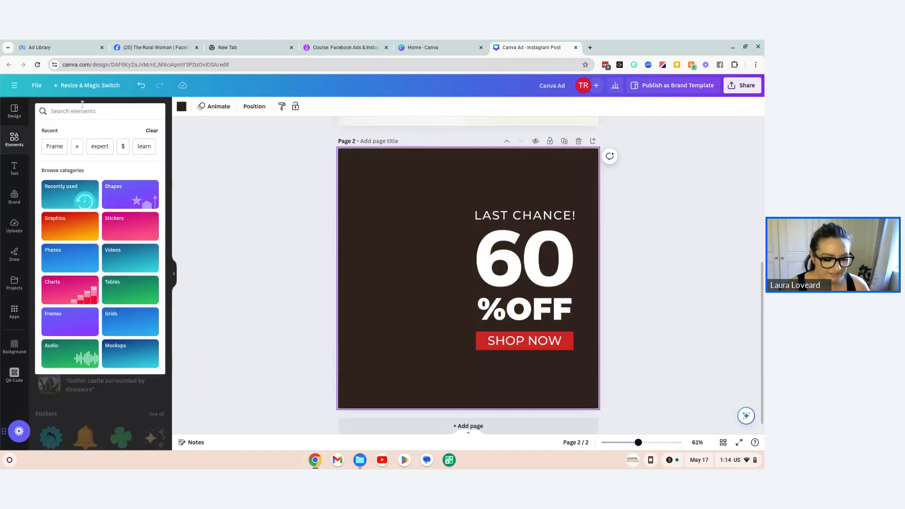
{"action": "type", "text": "handbags"}
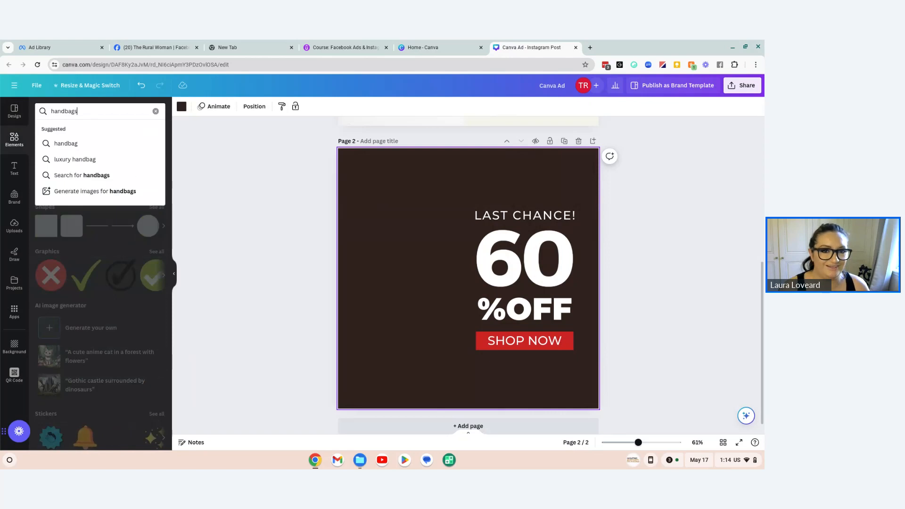
{"action": "key", "text": "Return"}
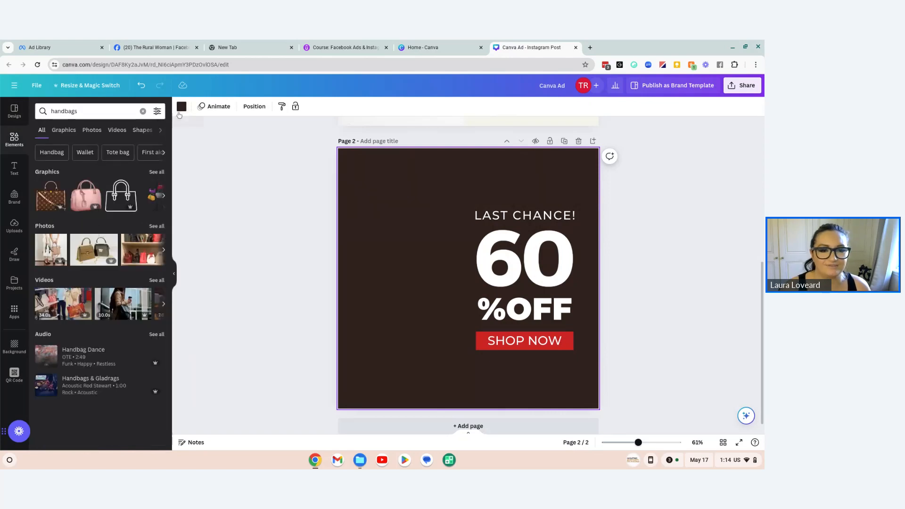
{"action": "left_click", "coordinate": [156, 226]}
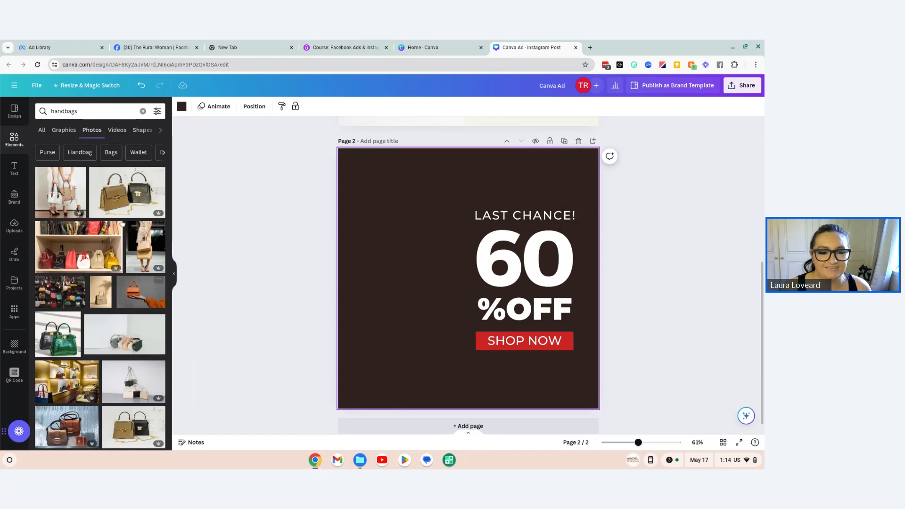
{"action": "left_click_drag", "start_coordinate": [160, 189], "coordinate": [471, 292]}
Step: Send the handbags photo one layer backward, behind the red SHOP NOW box
{"action": "left_click", "coordinate": [584, 258]}
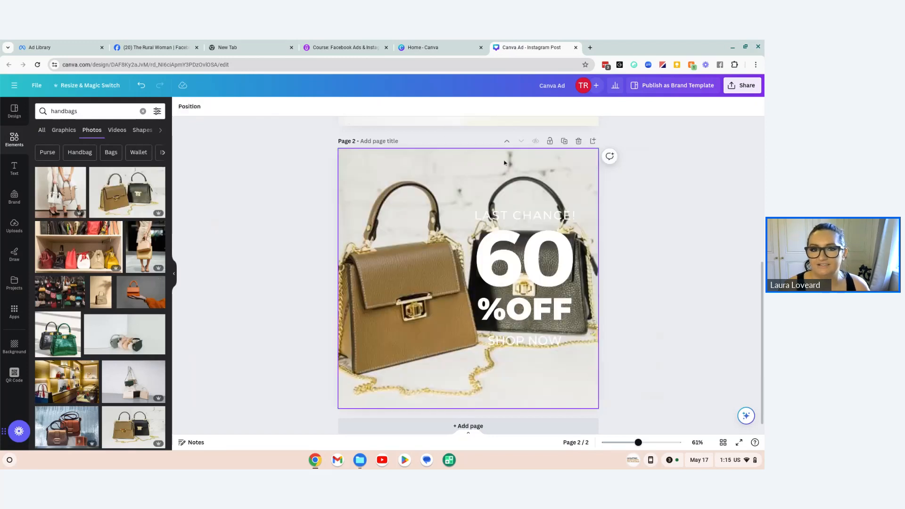
{"action": "left_click", "coordinate": [327, 106]}
{"action": "left_click", "coordinate": [139, 126]}
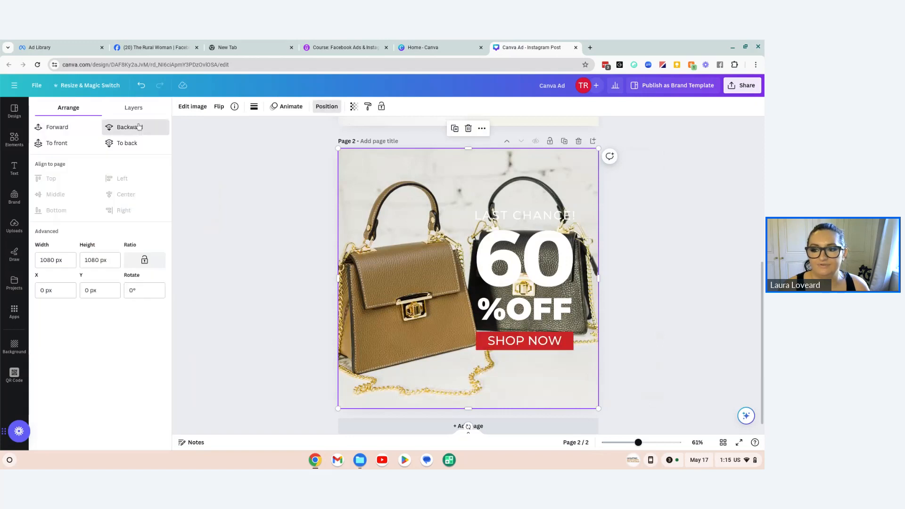
{"action": "left_click", "coordinate": [230, 238]}
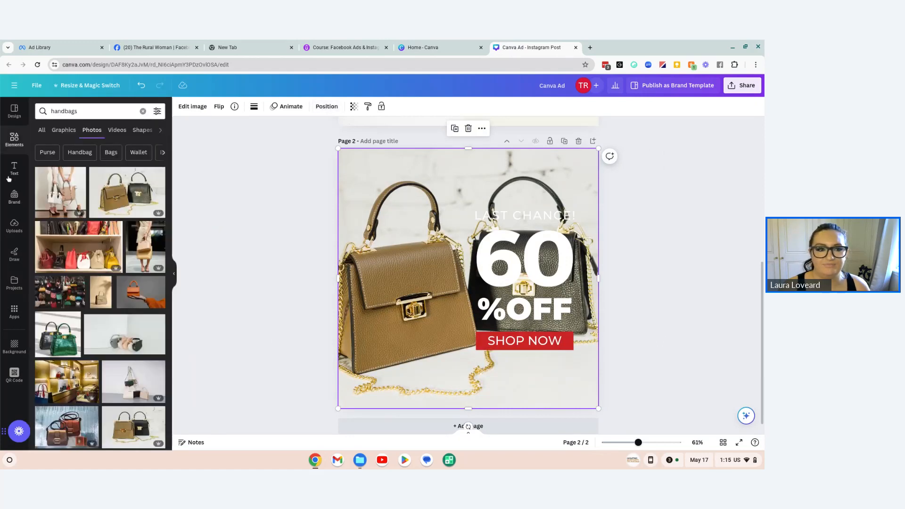
Step: Add a square shape and stretch it to about 596 × 702 px over the sale text, flush with the page's right edge
{"action": "left_click", "coordinate": [14, 139]}
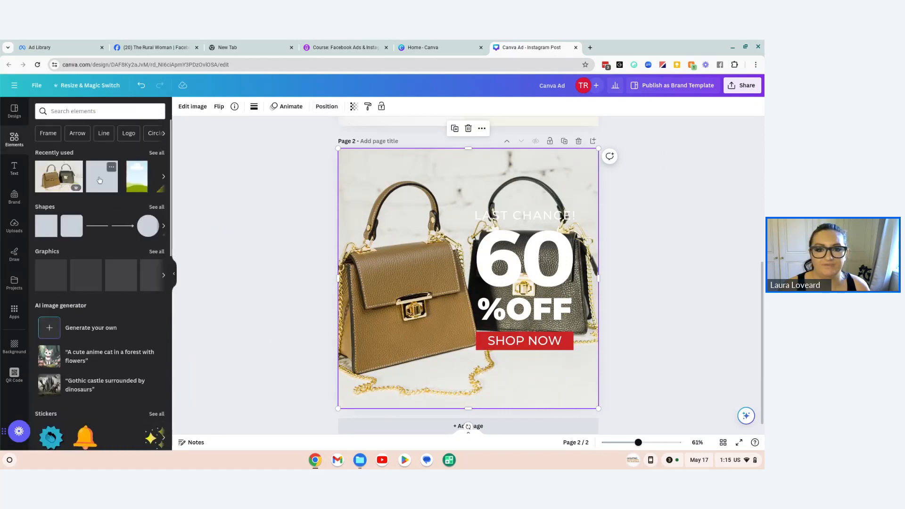
{"action": "left_click", "coordinate": [46, 225]}
{"action": "left_click_drag", "start_coordinate": [452, 287], "coordinate": [482, 243]}
{"action": "left_click_drag", "start_coordinate": [539, 233], "coordinate": [598, 235]}
{"action": "left_click_drag", "start_coordinate": [529, 274], "coordinate": [529, 365]}
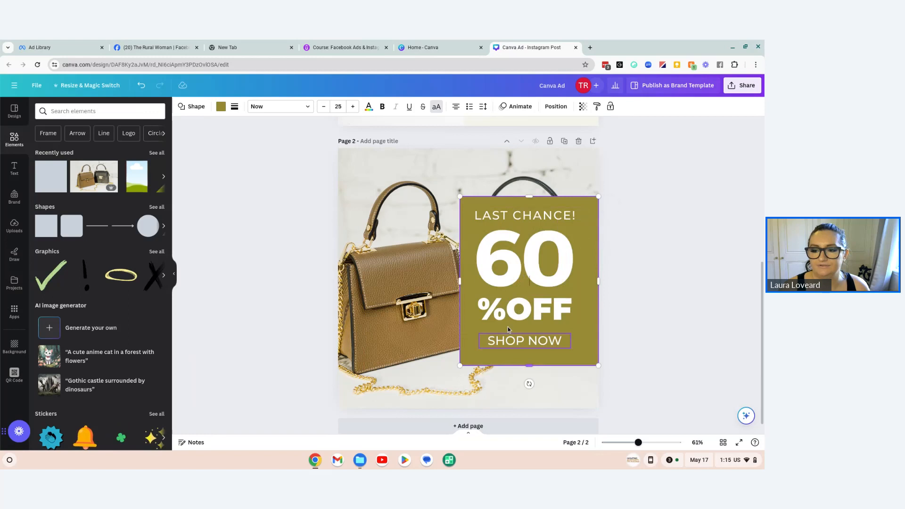
{"action": "left_click_drag", "start_coordinate": [460, 282], "coordinate": [454, 282]}
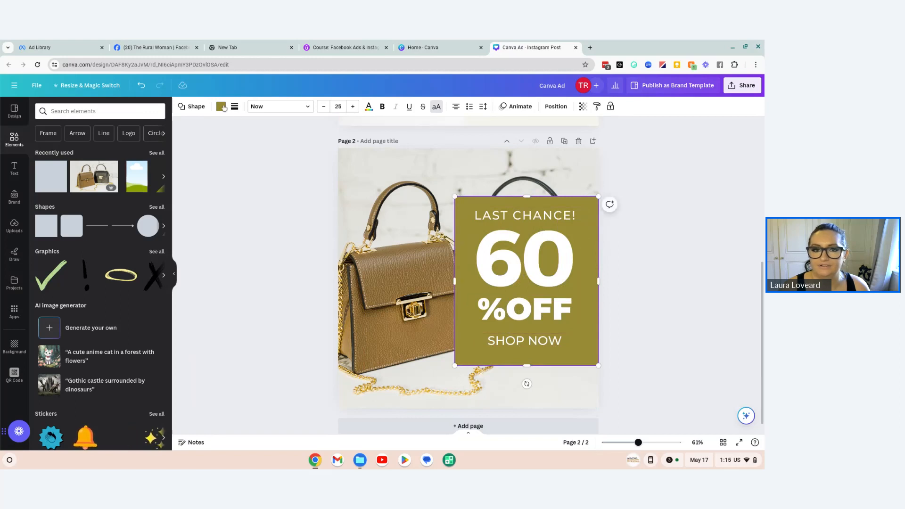
Step: Fill the rectangle with the palest Monochromatic 2 brand colour and make it semi-transparent
{"action": "left_click", "coordinate": [221, 107]}
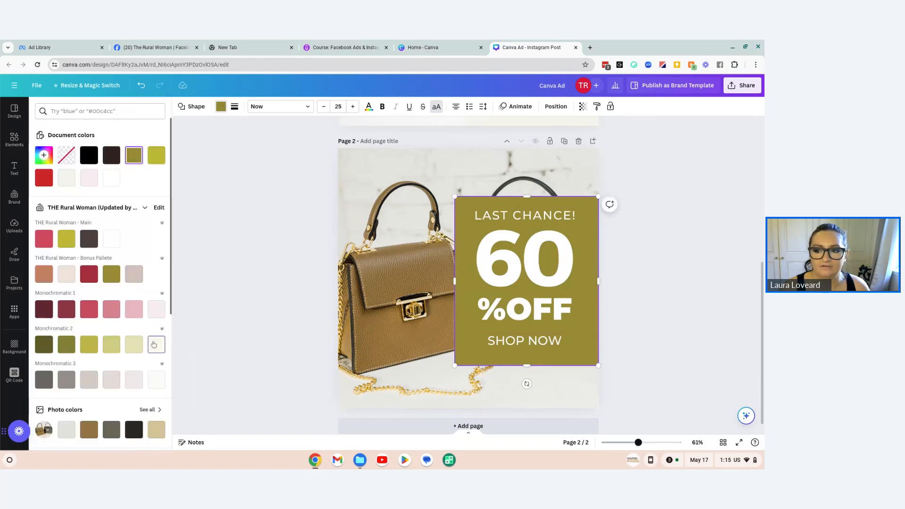
{"action": "left_click", "coordinate": [156, 345]}
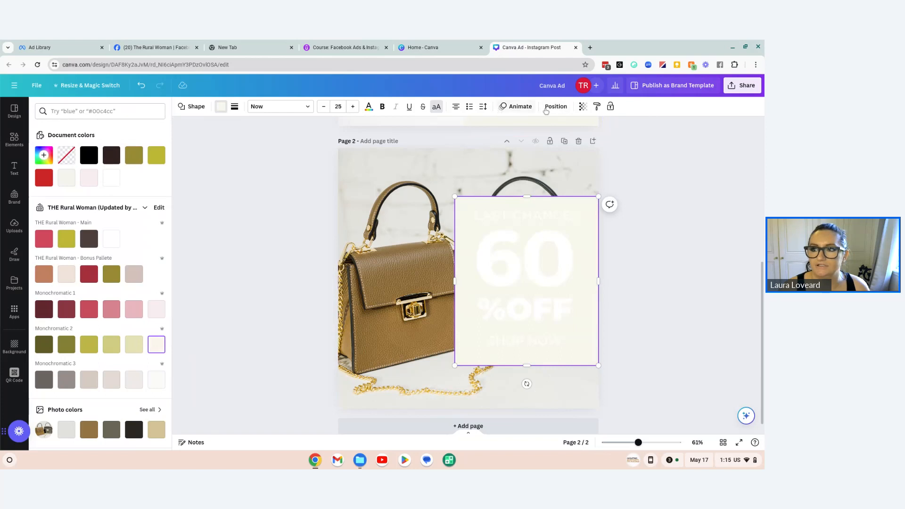
{"action": "left_click", "coordinate": [584, 106]}
{"action": "left_click_drag", "start_coordinate": [562, 140], "coordinate": [539, 139]}
Step: Reorder the pale rectangle so it sits behind the red SHOP NOW box but in front of the handbags photo
{"action": "left_click", "coordinate": [556, 106]}
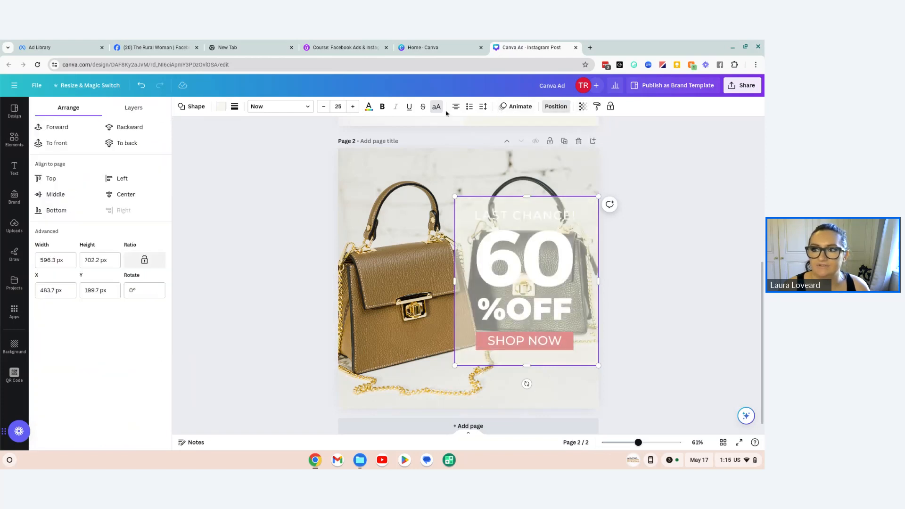
{"action": "left_click", "coordinate": [124, 127]}
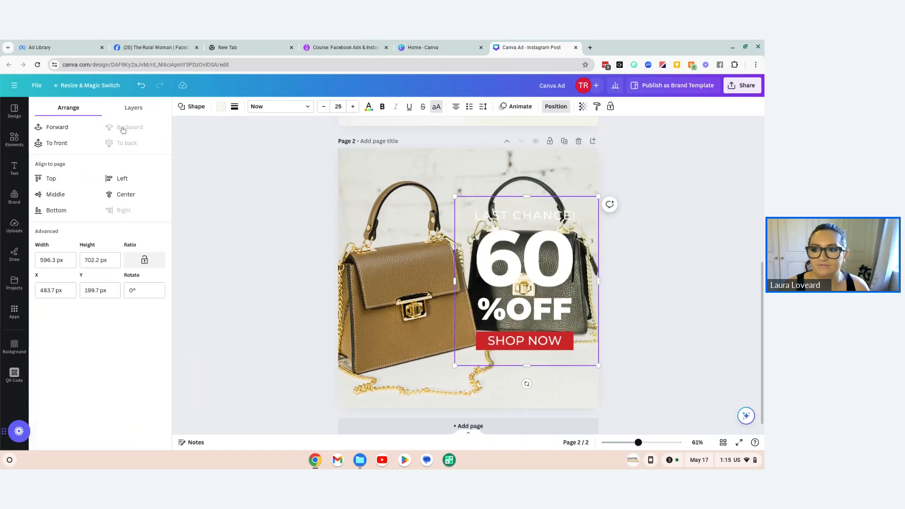
{"action": "left_click", "coordinate": [59, 131]}
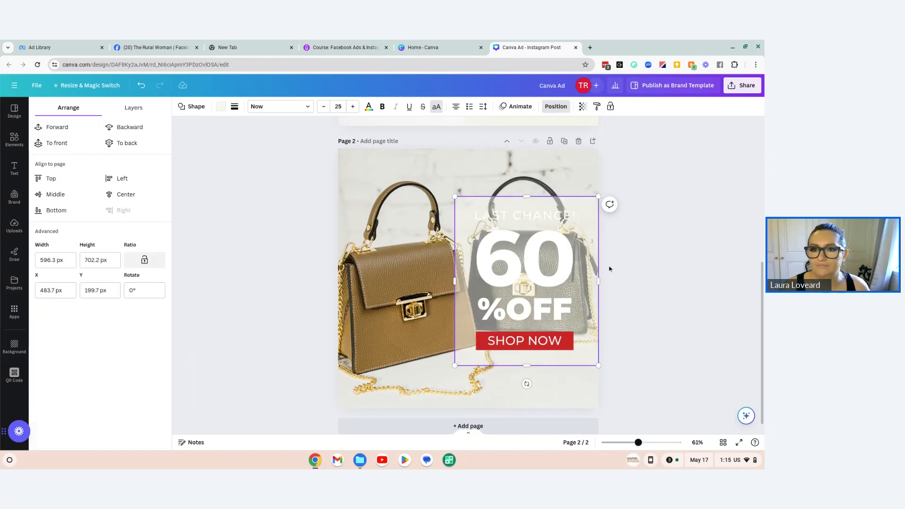
Step: Colour the "60" text with the bonus palette's dark red and "LAST CHANCE!" with the main palette's pinkish red
{"action": "left_click", "coordinate": [557, 261]}
{"action": "left_click", "coordinate": [297, 106]}
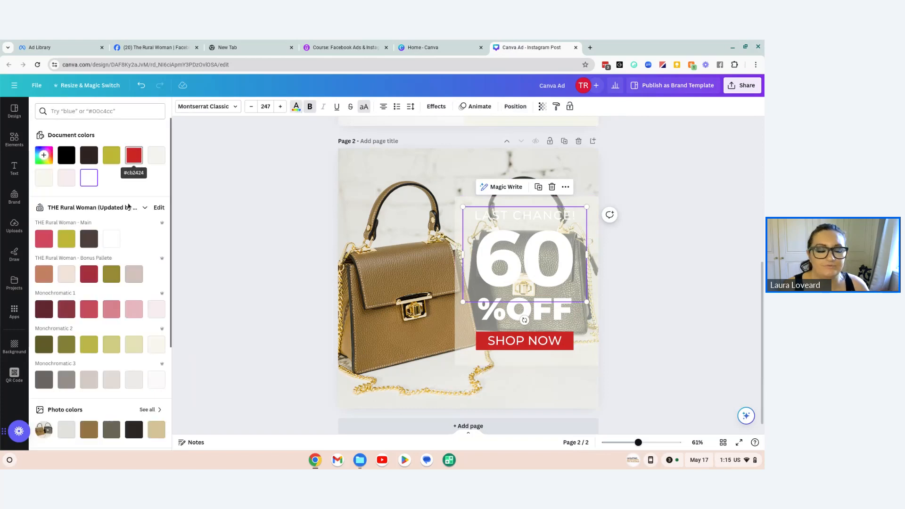
{"action": "left_click", "coordinate": [89, 274]}
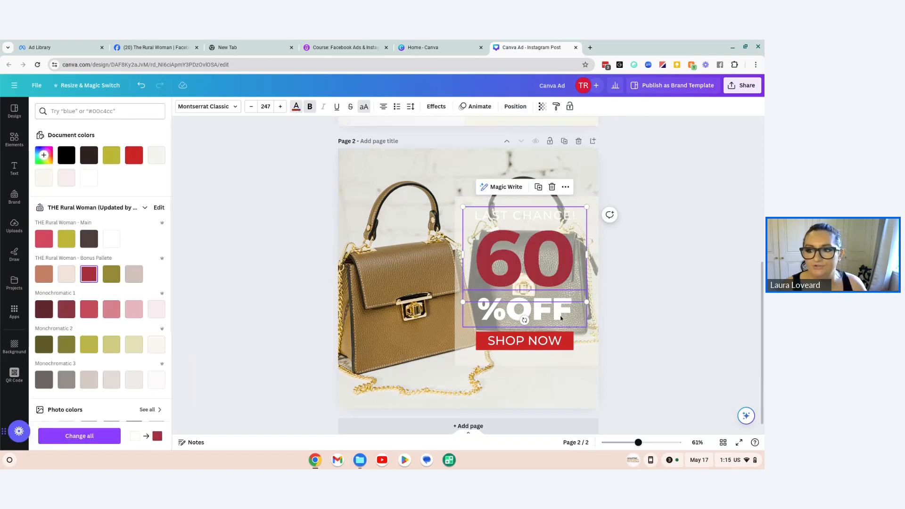
{"action": "left_click", "coordinate": [482, 215]}
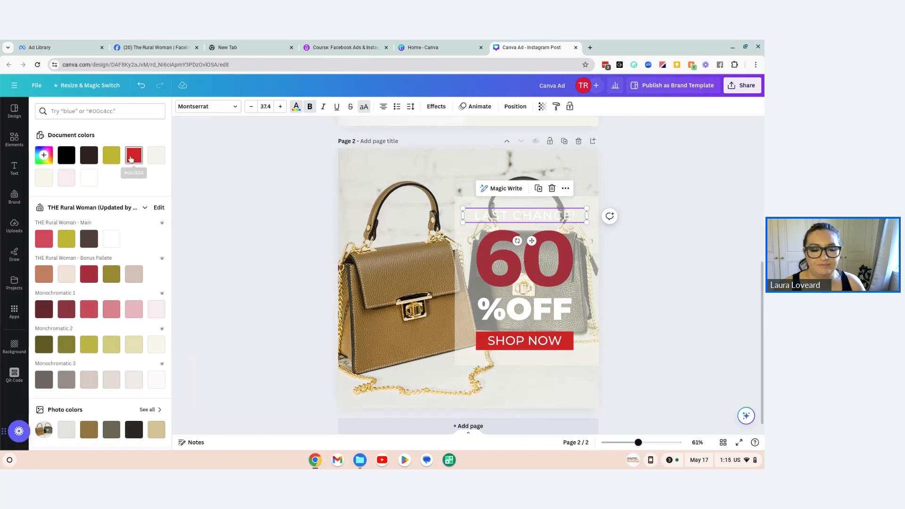
{"action": "left_click", "coordinate": [43, 239]}
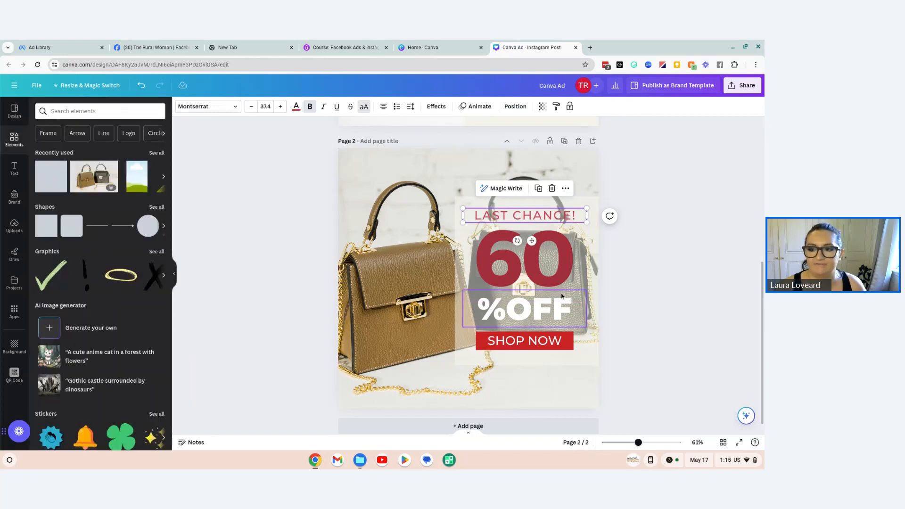
Step: Apply the Lift text effect to the "%OFF" text
{"action": "left_click", "coordinate": [525, 309]}
{"action": "left_click", "coordinate": [437, 106]}
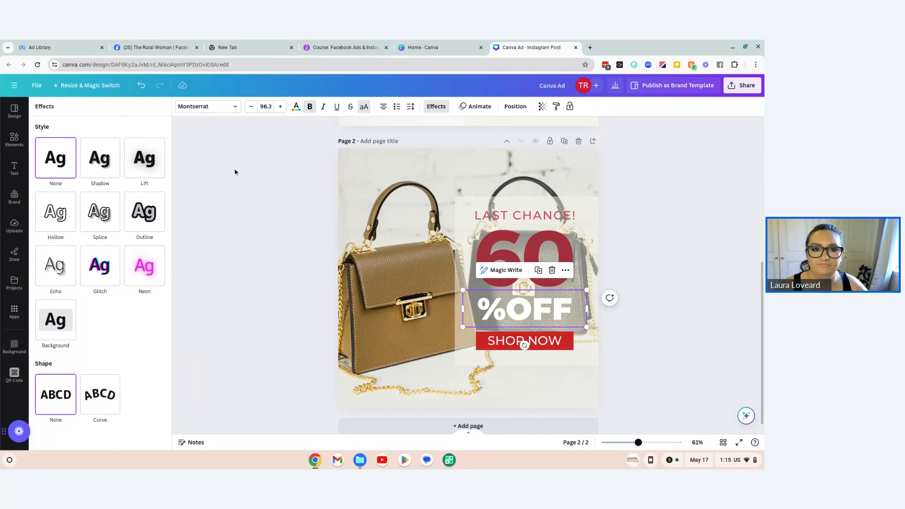
{"action": "left_click", "coordinate": [144, 177]}
{"action": "left_click", "coordinate": [732, 250]}
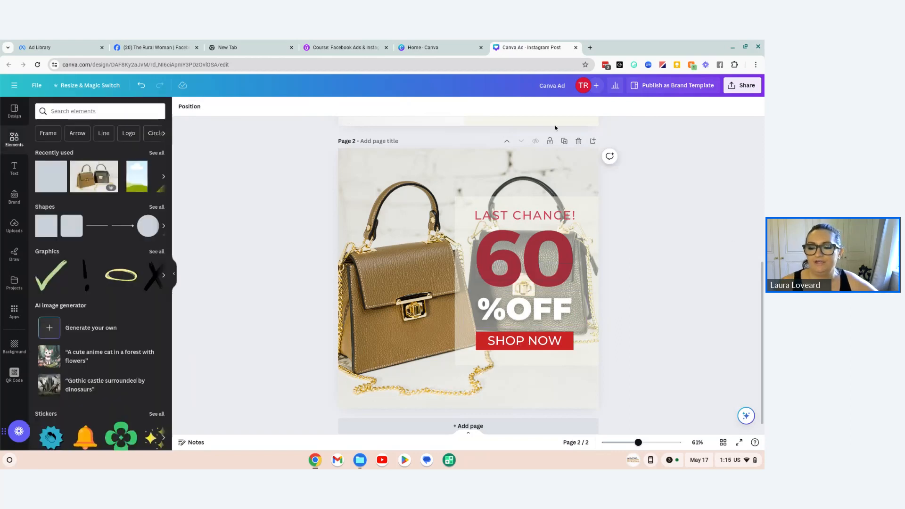
Step: Apply the Shadow text effect to the "LAST CHANCE!" text
{"action": "left_click", "coordinate": [542, 216]}
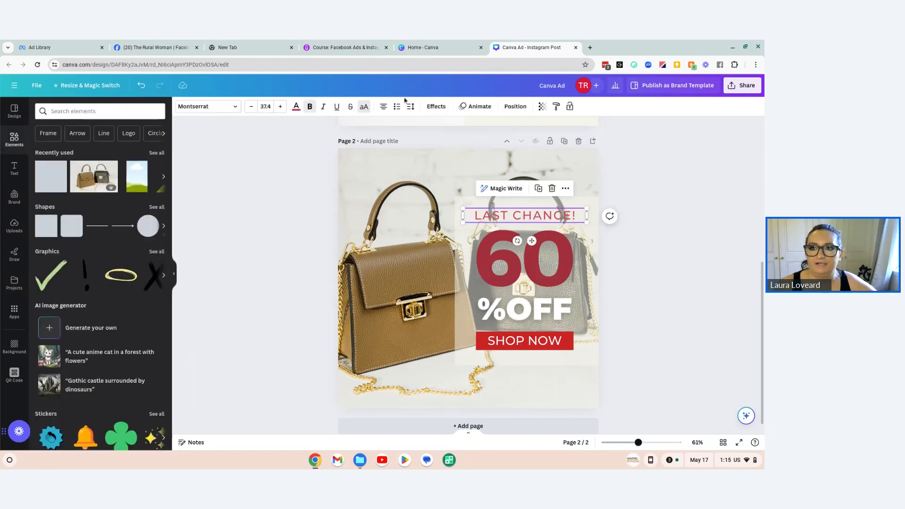
{"action": "left_click", "coordinate": [436, 106]}
{"action": "left_click", "coordinate": [145, 163]}
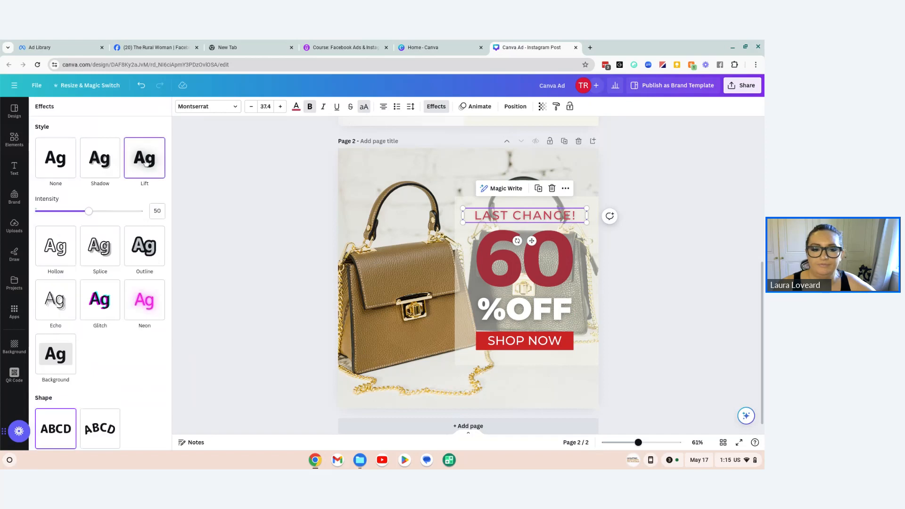
{"action": "left_click", "coordinate": [102, 169]}
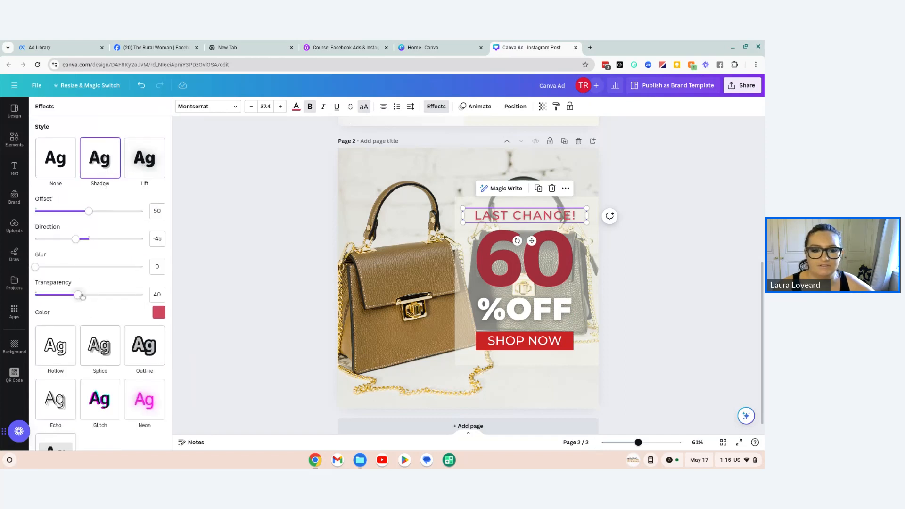
{"action": "left_click", "coordinate": [255, 293]}
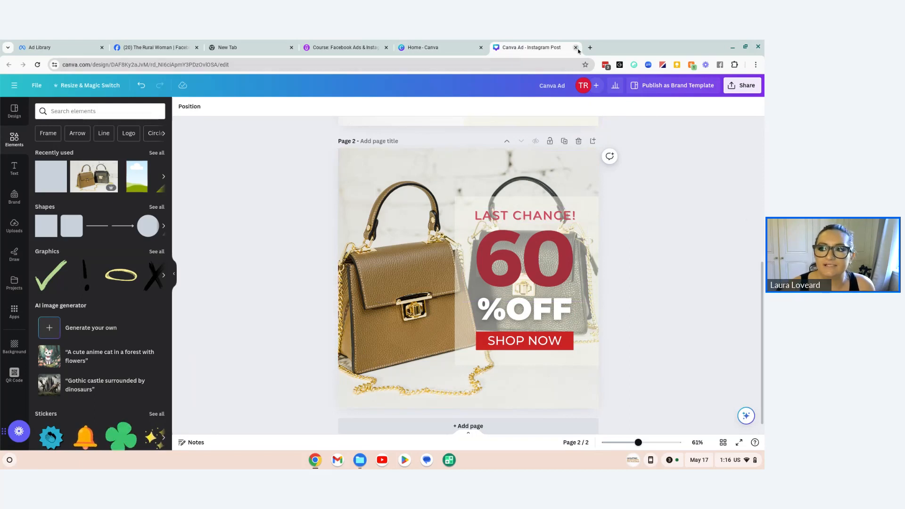
Step: Delete the handbag sale page from the Canva Ad design and close the design to return to the recent designs
{"action": "left_click", "coordinate": [578, 141]}
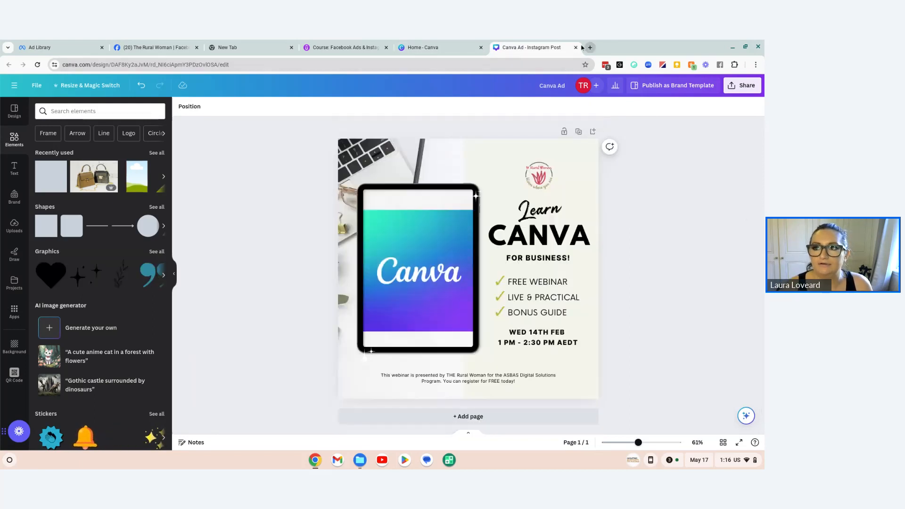
{"action": "left_click", "coordinate": [576, 47]}
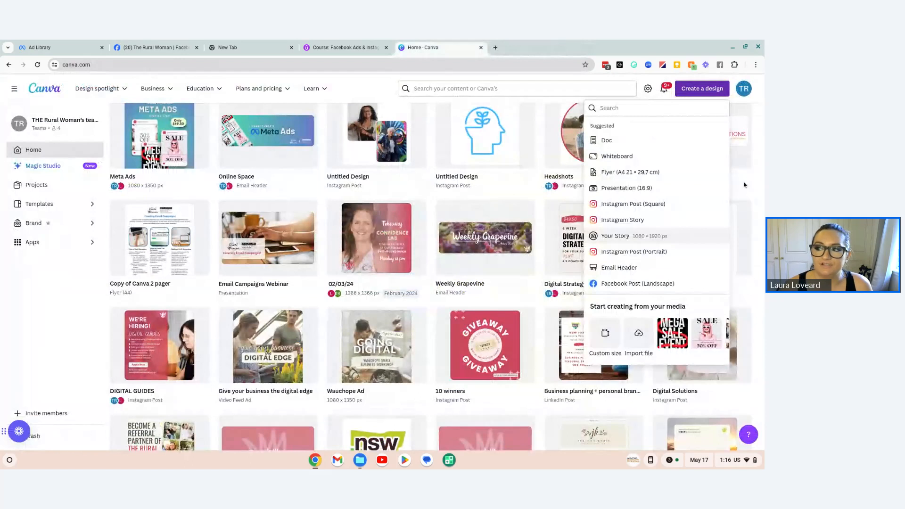
{"action": "left_click", "coordinate": [757, 127]}
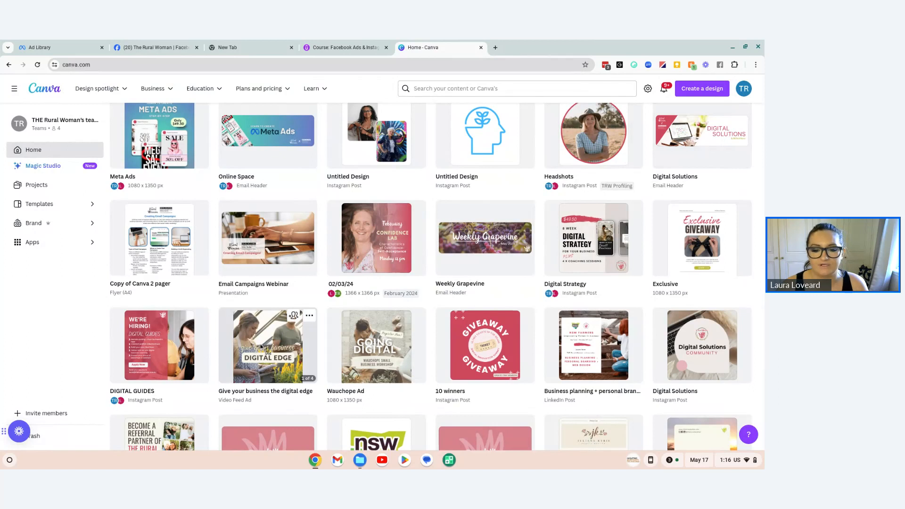
Step: Open the "Give your business the digital edge" video ad and play it through
{"action": "left_click", "coordinate": [261, 347]}
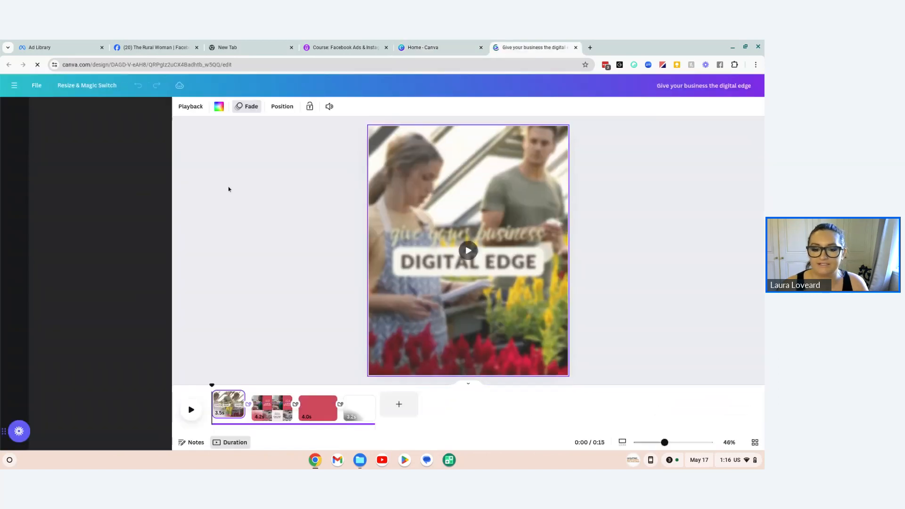
{"action": "left_click", "coordinate": [192, 415]}
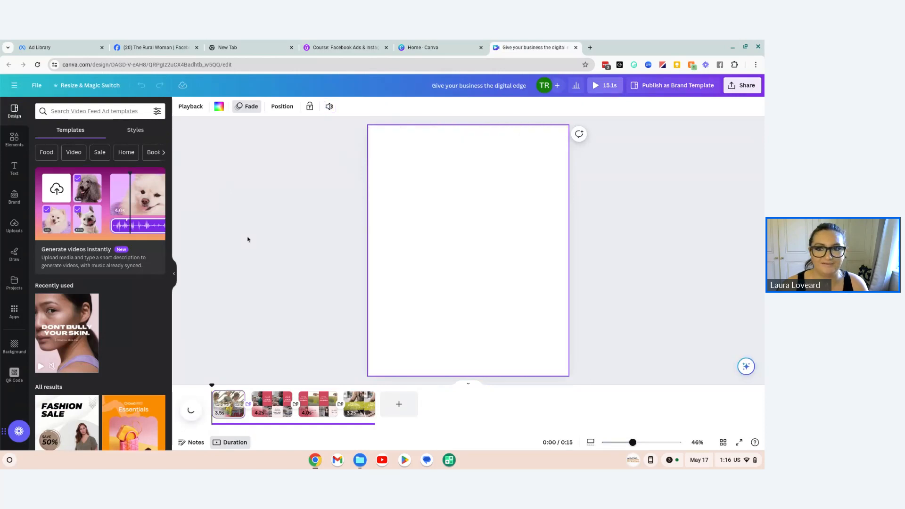
{"action": "right_click", "coordinate": [248, 238]}
{"action": "left_click", "coordinate": [266, 194]}
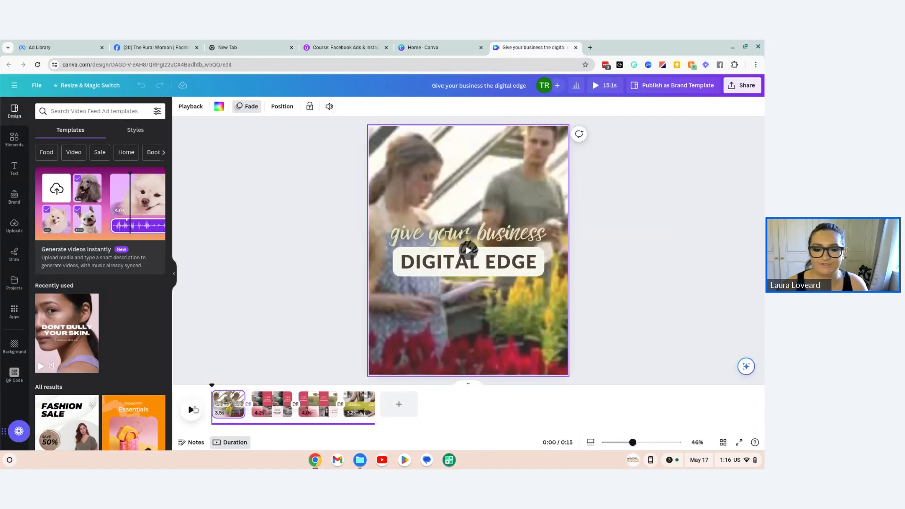
{"action": "left_click", "coordinate": [191, 410]}
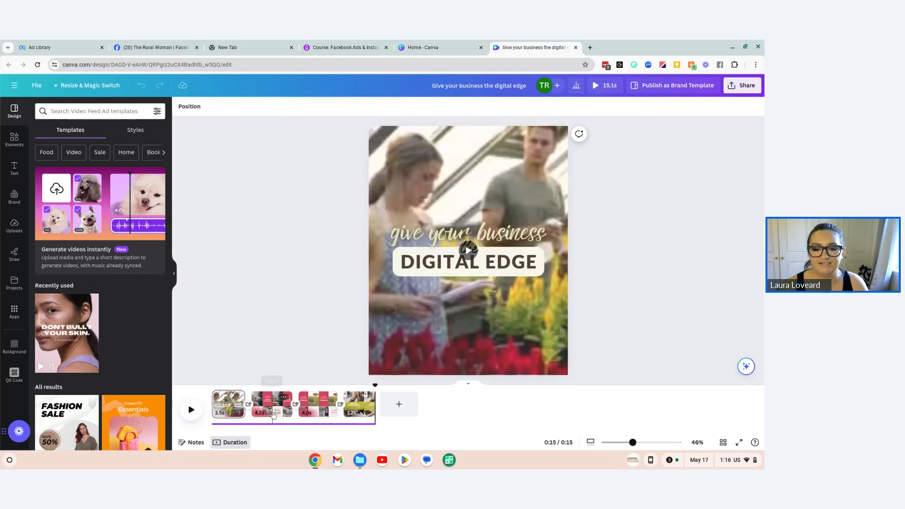
Step: Show the video ad's second scene and browse the Videos category of the elements library
{"action": "left_click", "coordinate": [272, 407]}
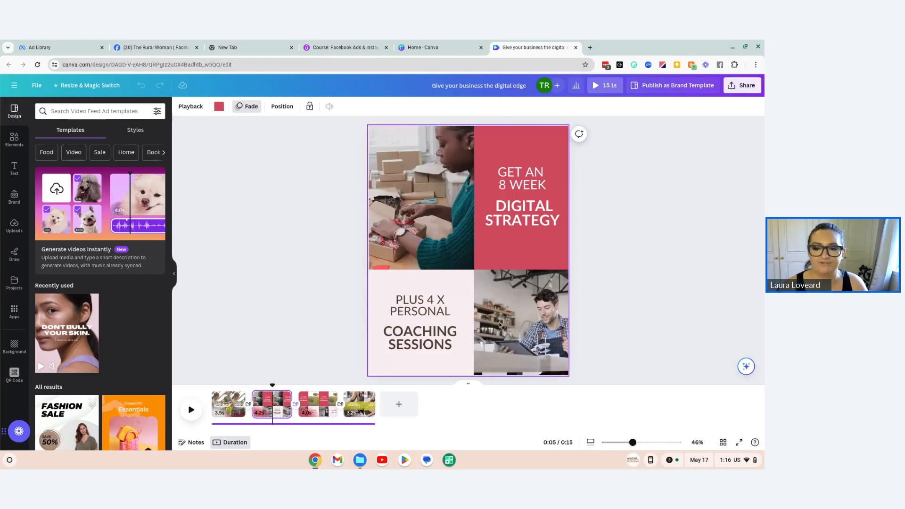
{"action": "left_click", "coordinate": [26, 136]}
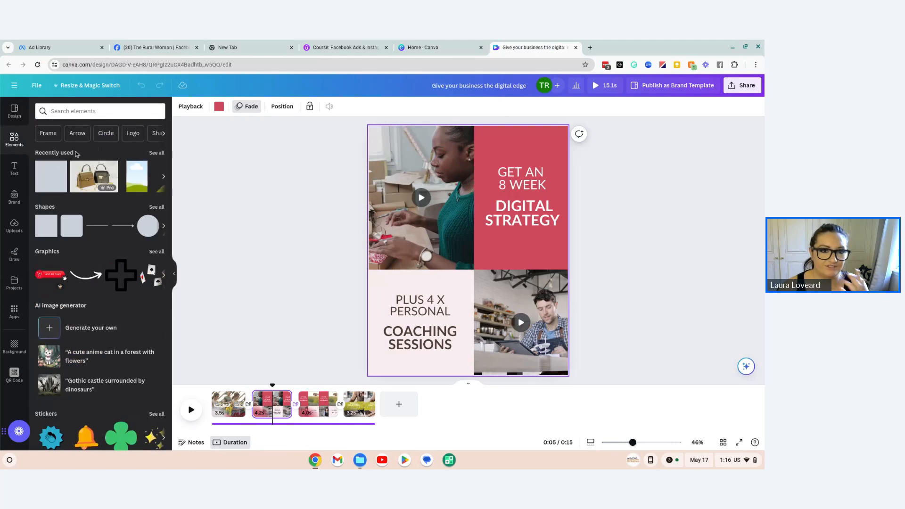
{"action": "left_click", "coordinate": [100, 113]}
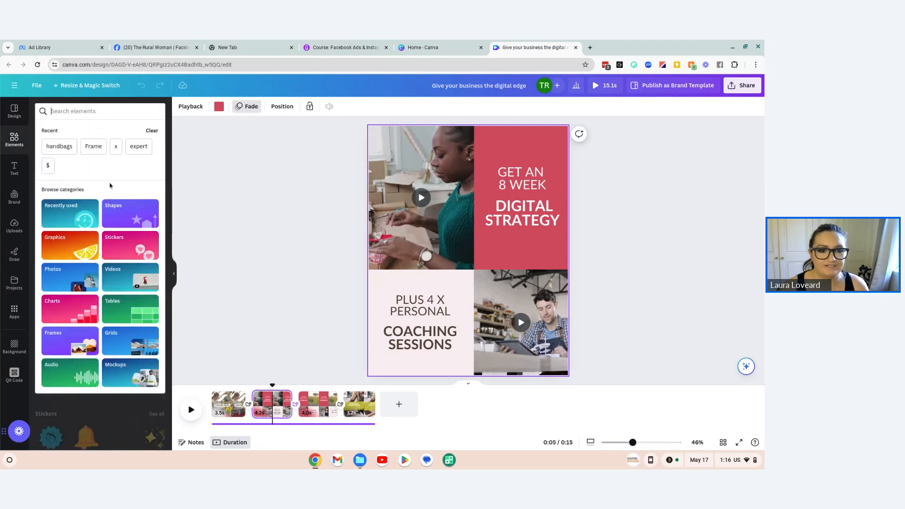
{"action": "left_click", "coordinate": [130, 277]}
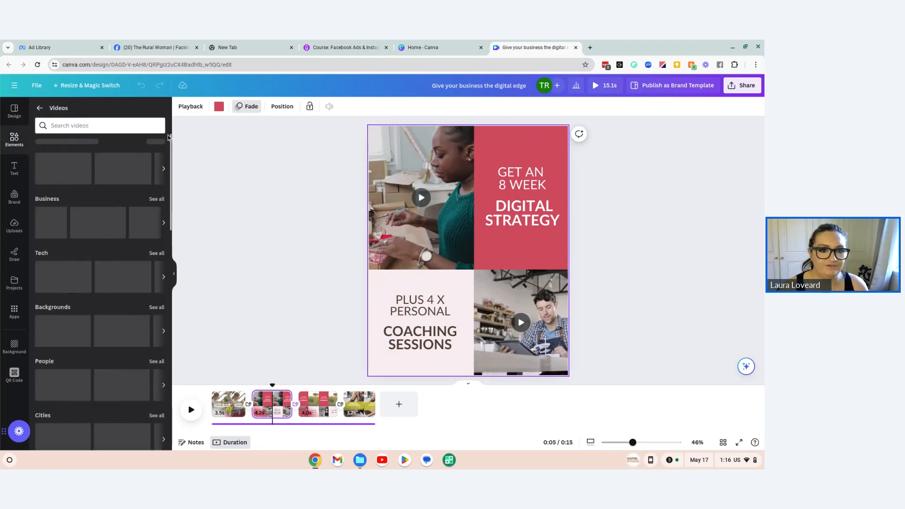
Step: View the video ad's third scene with the webinars offer and close the design
{"action": "left_click", "coordinate": [314, 406]}
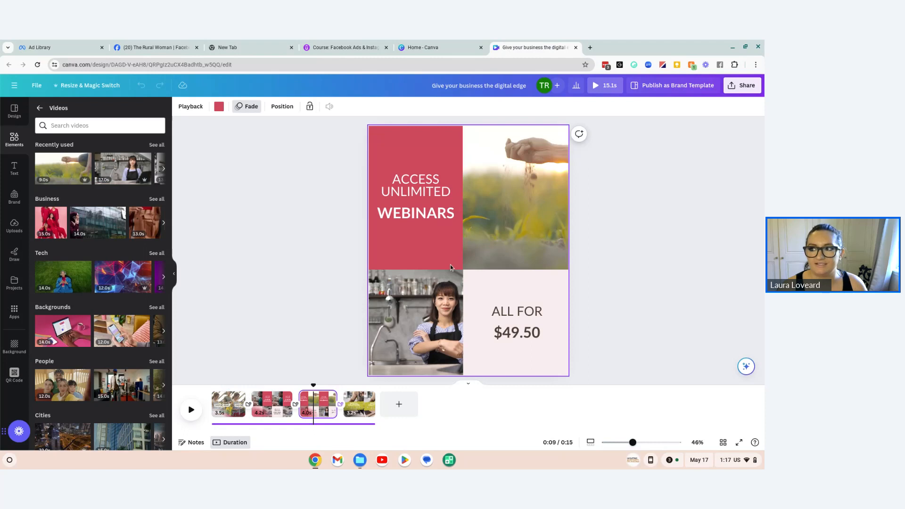
{"action": "left_click", "coordinate": [749, 86]}
{"action": "left_click", "coordinate": [355, 253]}
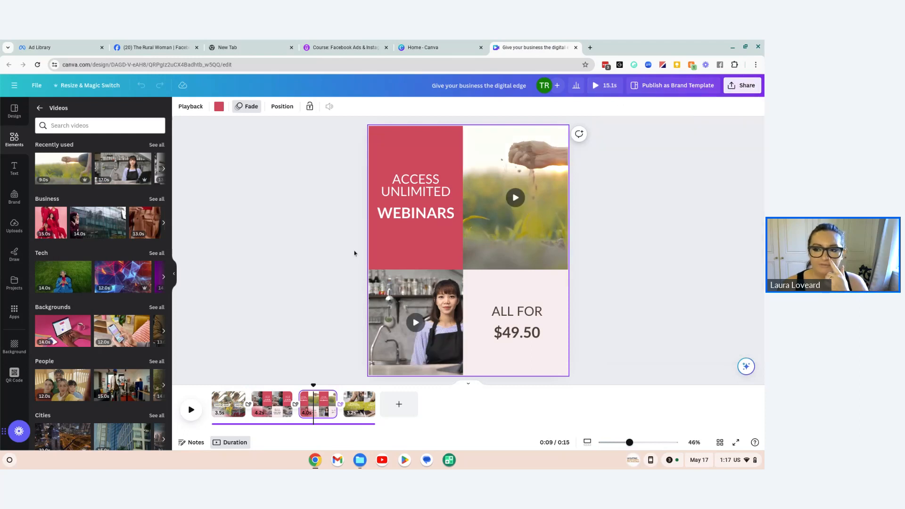
{"action": "left_click", "coordinate": [576, 47]}
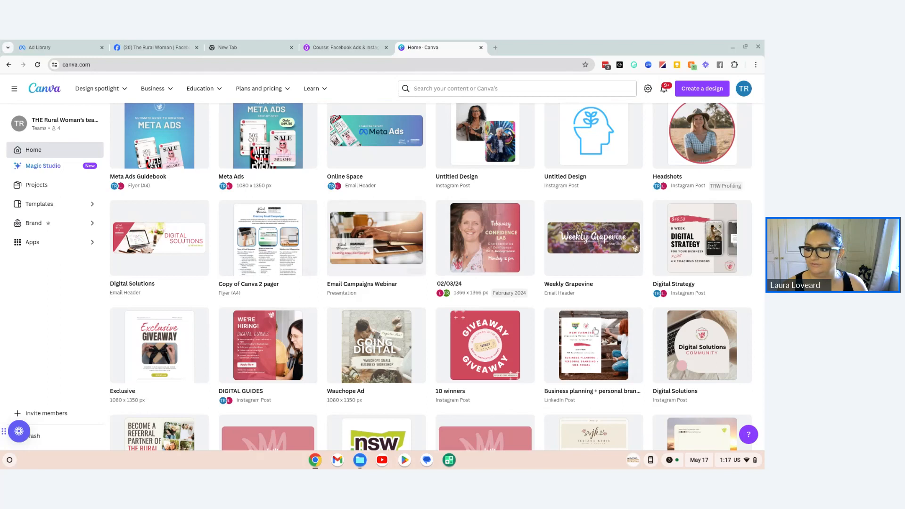
Step: Find the "Email & Meta Campaign Ad" among the recent designs, review its first two pages, and close it
{"action": "scroll", "coordinate": [595, 331], "scroll_direction": "up", "scroll_amount": 5}
{"action": "scroll", "coordinate": [585, 330], "scroll_direction": "down", "scroll_amount": 1}
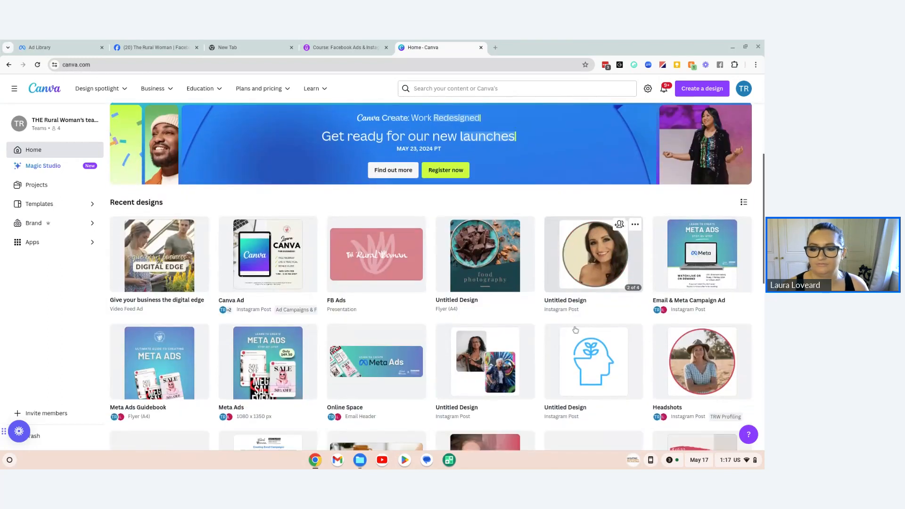
{"action": "scroll", "coordinate": [576, 329], "scroll_direction": "down", "scroll_amount": 6}
{"action": "scroll", "coordinate": [585, 332], "scroll_direction": "up", "scroll_amount": 10}
{"action": "scroll", "coordinate": [593, 338], "scroll_direction": "down", "scroll_amount": 5}
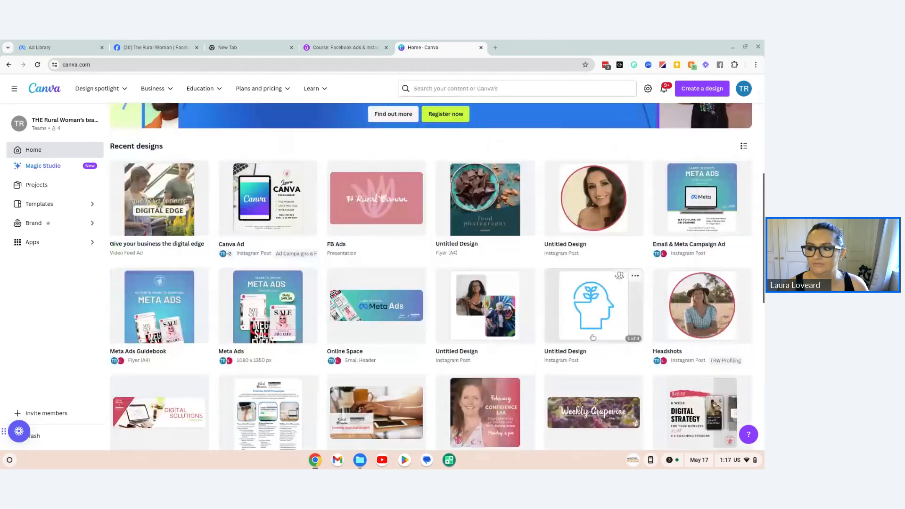
{"action": "left_click", "coordinate": [660, 233]}
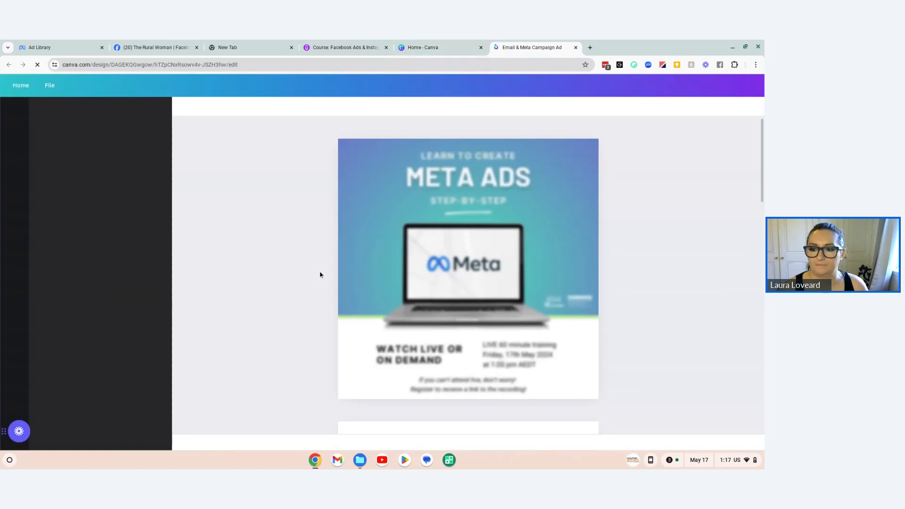
{"action": "scroll", "coordinate": [320, 274], "scroll_direction": "down", "scroll_amount": 5}
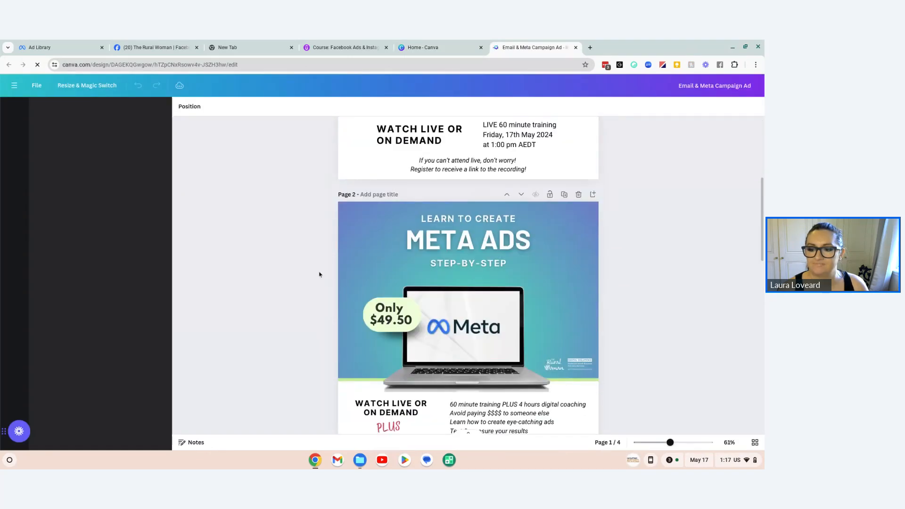
{"action": "scroll", "coordinate": [319, 274], "scroll_direction": "down", "scroll_amount": 1}
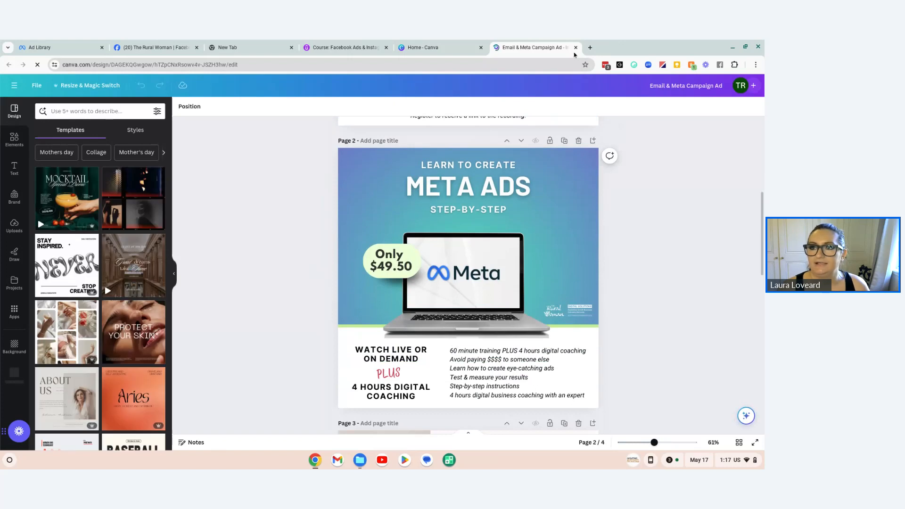
{"action": "left_click", "coordinate": [576, 47]}
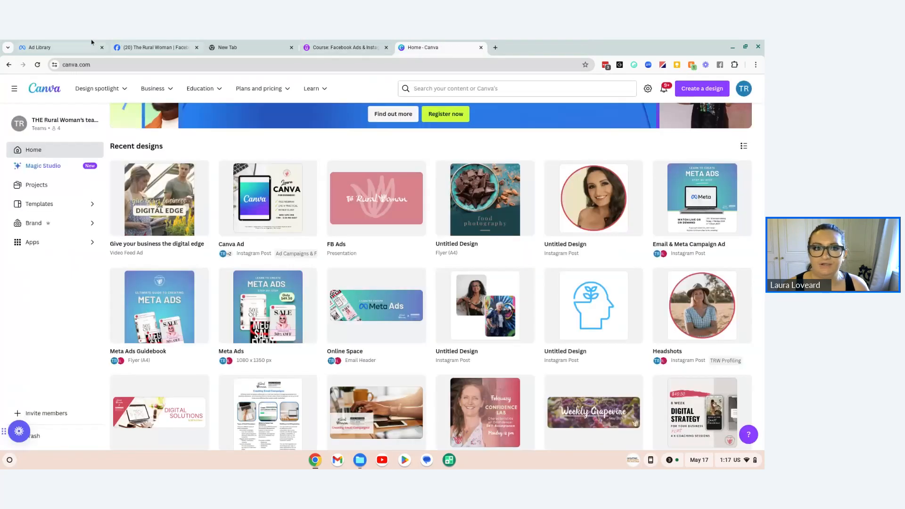
Step: Switch to Facebook, start a new ad for The Rural Woman page, and check which ad accounts are available
{"action": "left_click", "coordinate": [95, 48]}
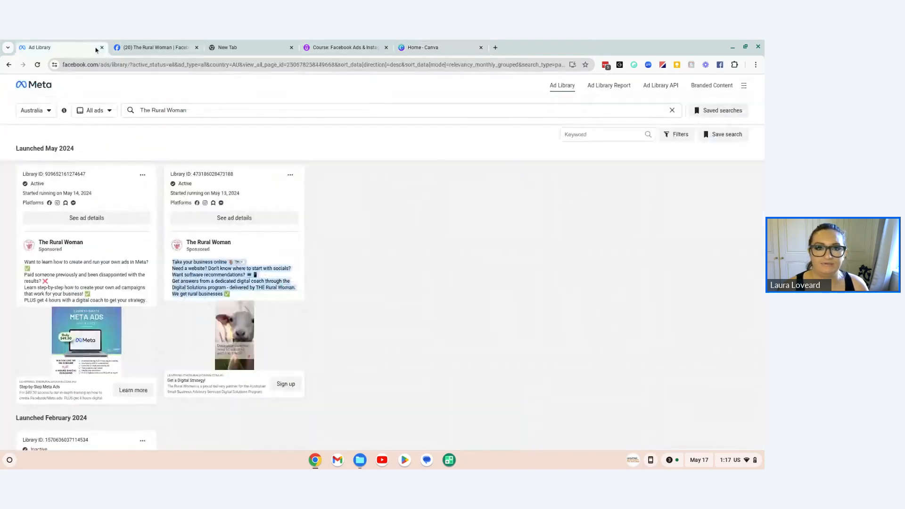
{"action": "left_click", "coordinate": [146, 46]}
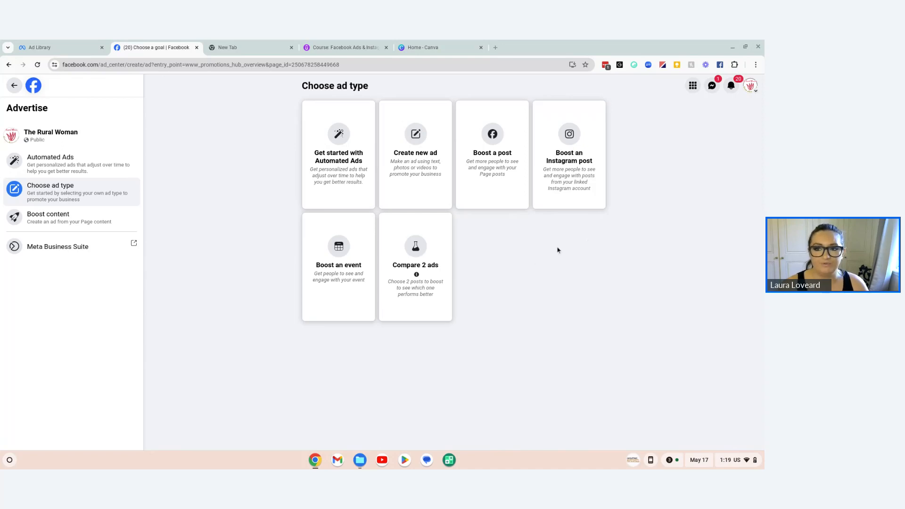
{"action": "left_click", "coordinate": [398, 164]}
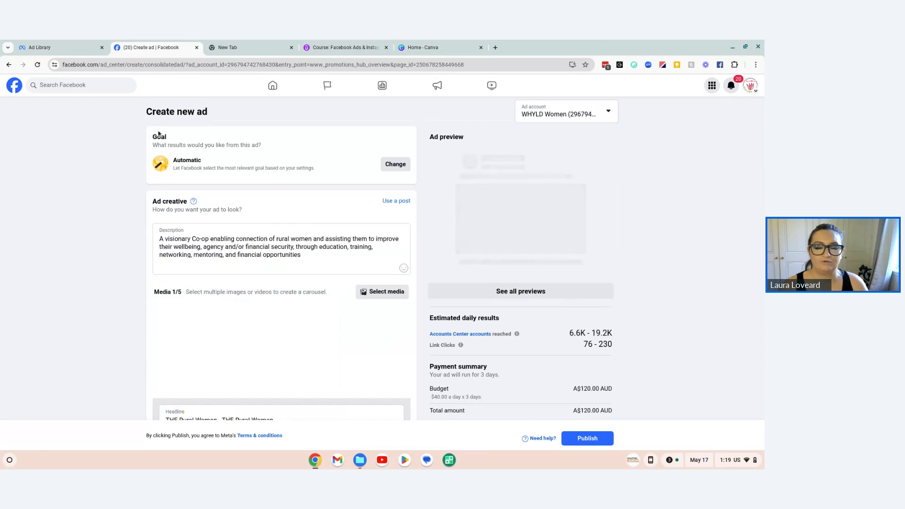
{"action": "left_click", "coordinate": [613, 111]}
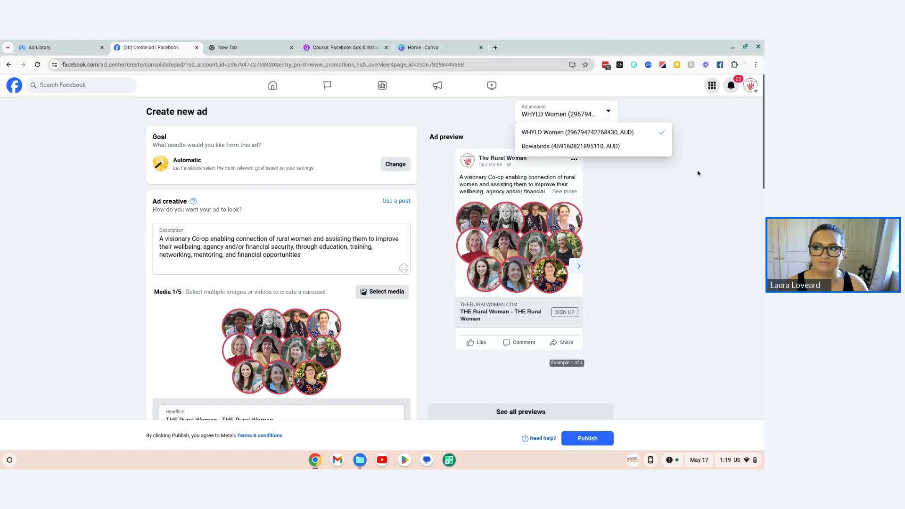
{"action": "left_click", "coordinate": [638, 122]}
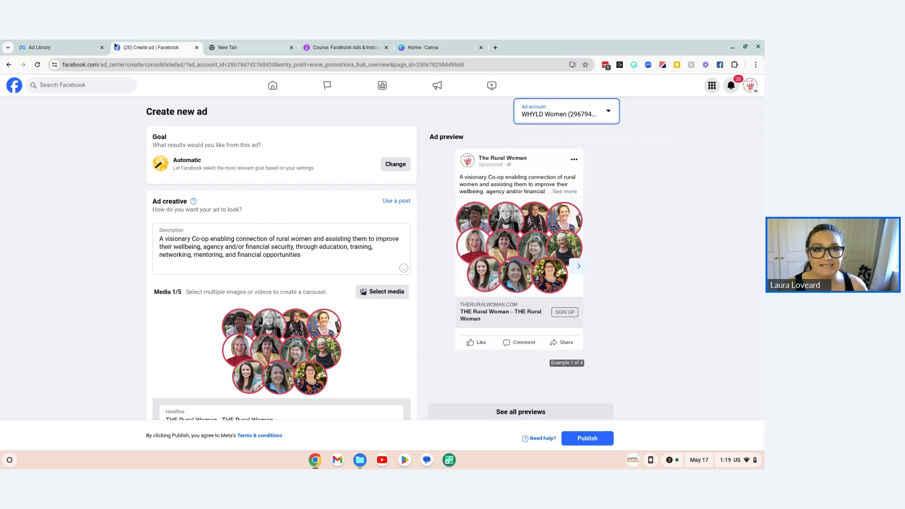
Step: Leave the new ad form without saving and return to the ad type selection
{"action": "left_click", "coordinate": [52, 47]}
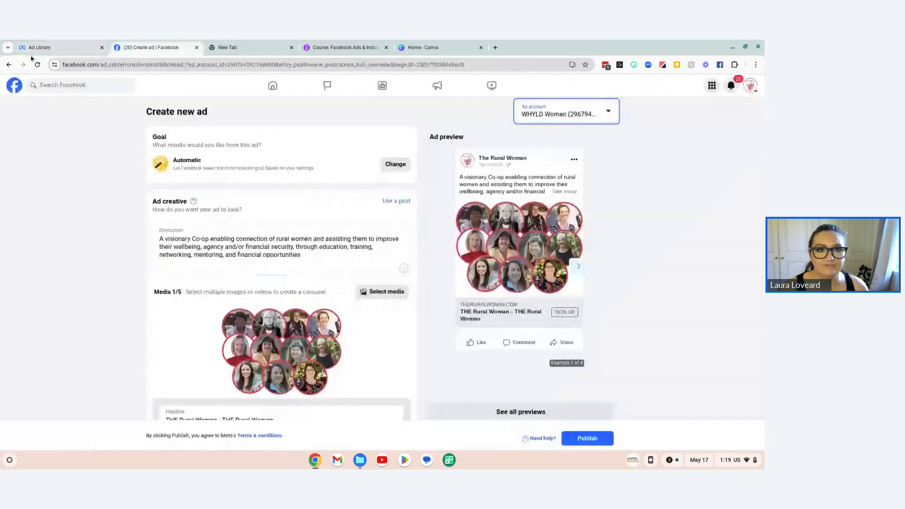
{"action": "left_click", "coordinate": [8, 63]}
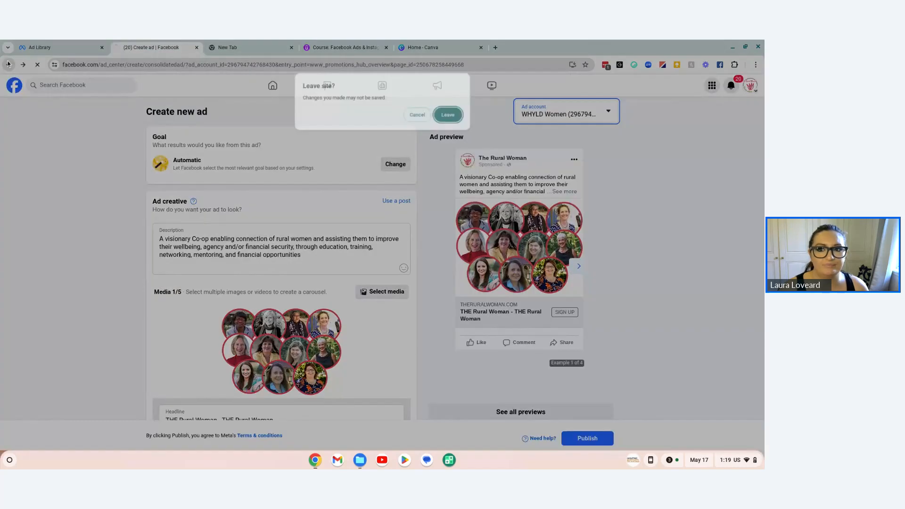
{"action": "key", "text": "Return"}
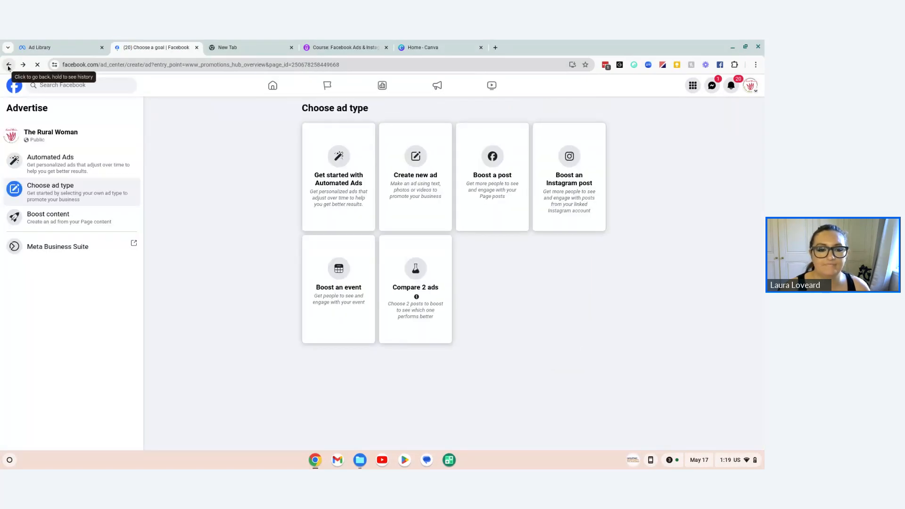
Step: Open Meta Business Suite, go to its home page, and list the available business portfolios
{"action": "left_click", "coordinate": [42, 248]}
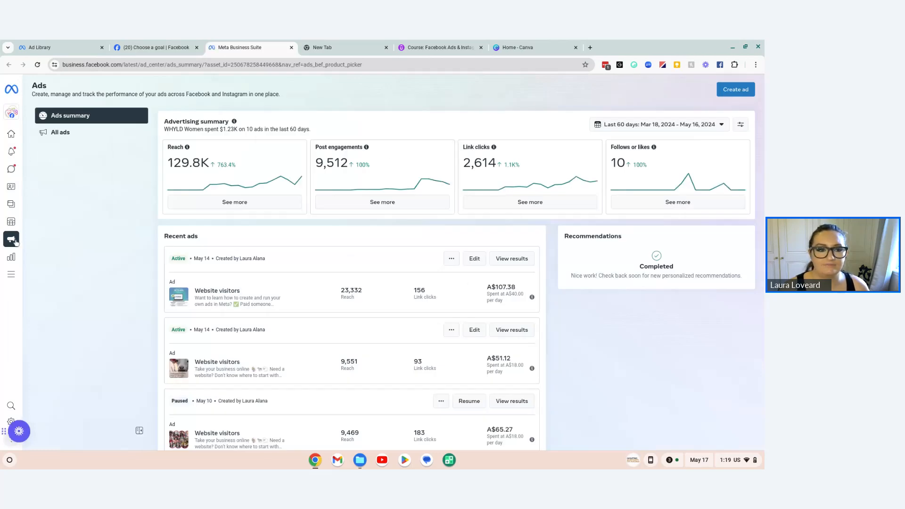
{"action": "left_click", "coordinate": [36, 136]}
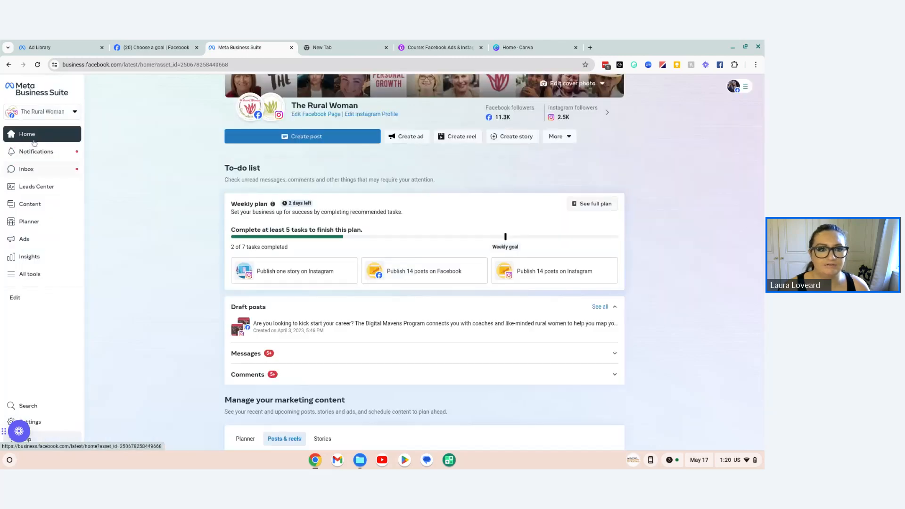
{"action": "left_click", "coordinate": [47, 112]}
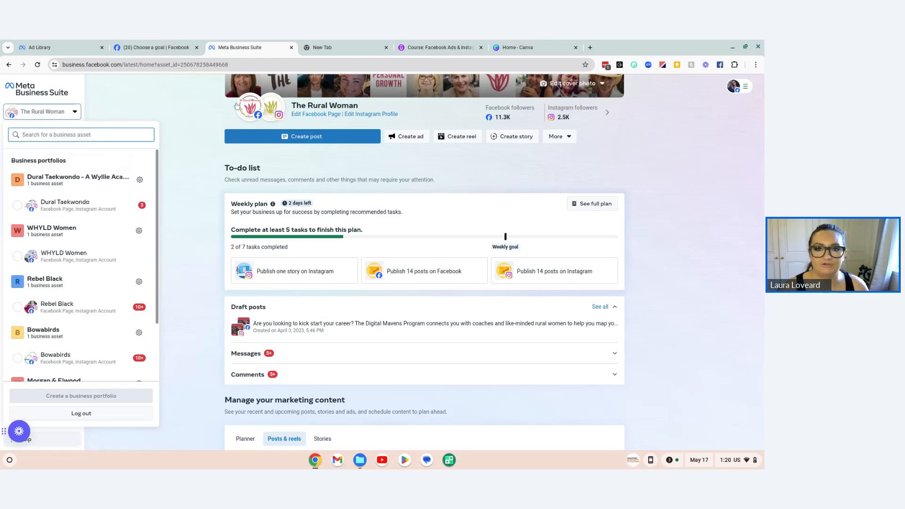
{"action": "mouse_move", "coordinate": [238, 107]}
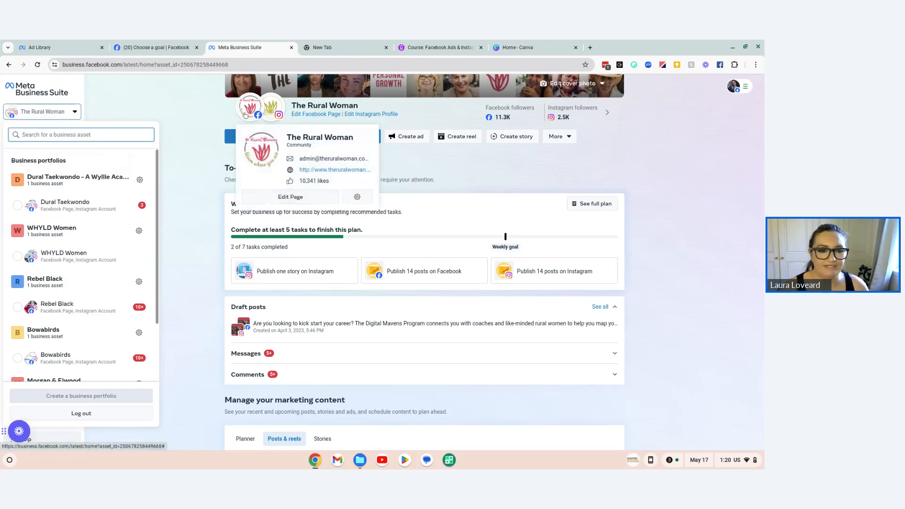
{"action": "scroll", "coordinate": [101, 329], "scroll_direction": "down", "scroll_amount": 2}
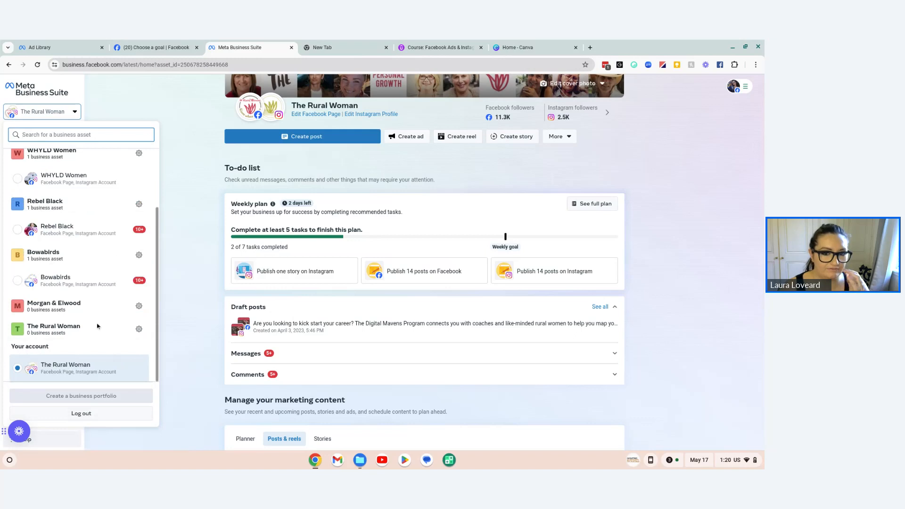
{"action": "left_click", "coordinate": [140, 257]}
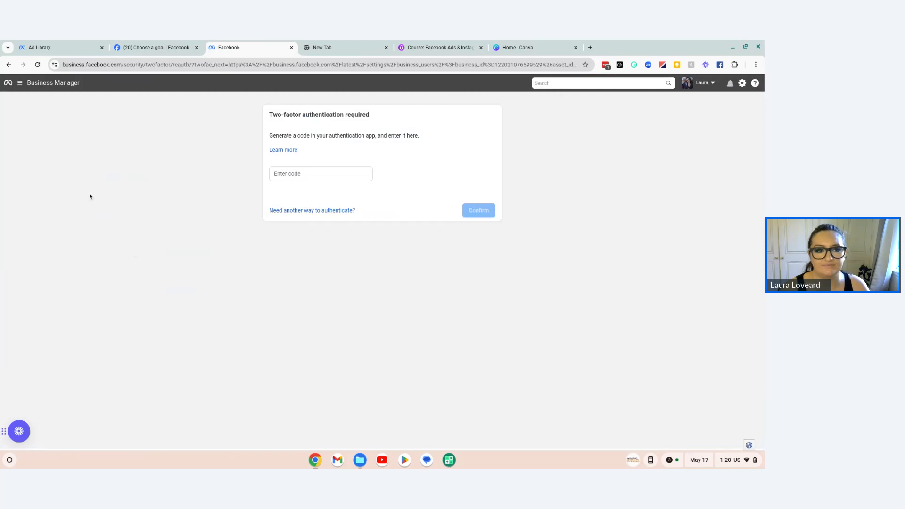
{"action": "left_click", "coordinate": [8, 64]}
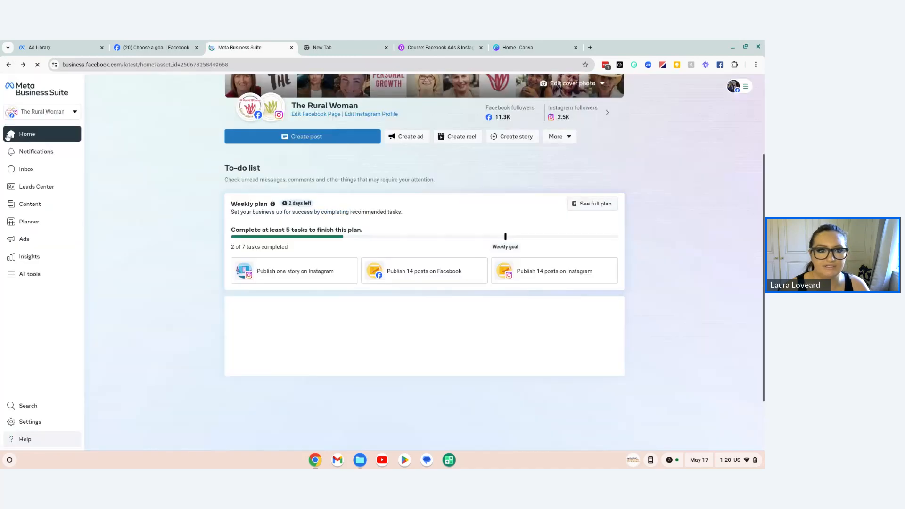
Step: Find The Rural Woman among the business portfolios and open its settings
{"action": "left_click", "coordinate": [52, 107]}
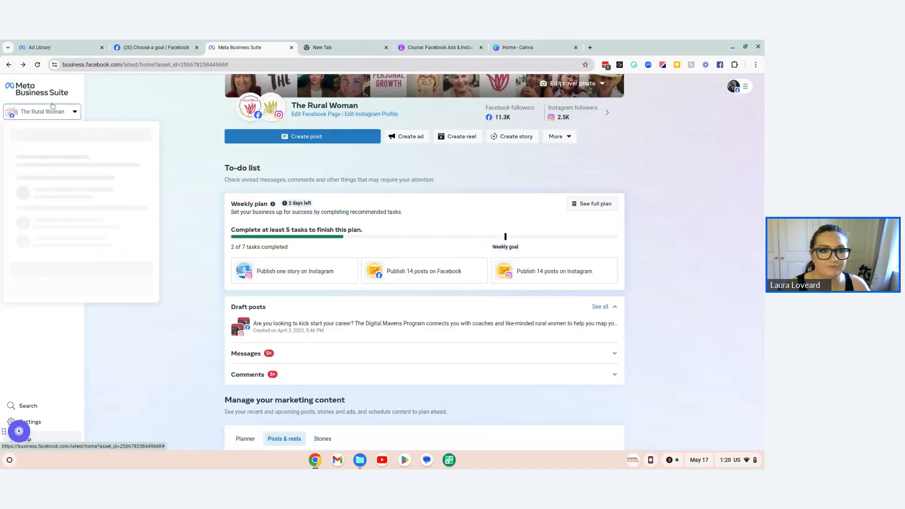
{"action": "scroll", "coordinate": [87, 305], "scroll_direction": "down", "scroll_amount": 1}
{"action": "scroll", "coordinate": [86, 305], "scroll_direction": "up", "scroll_amount": 1}
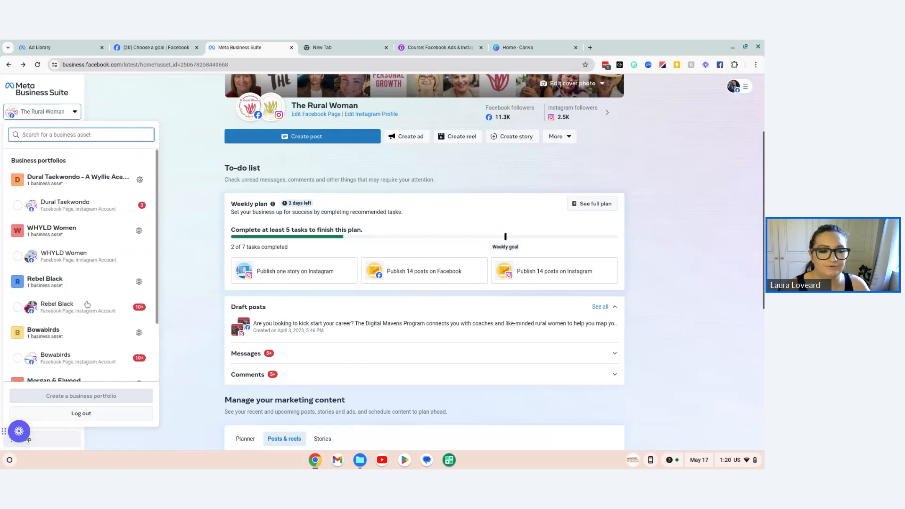
{"action": "scroll", "coordinate": [87, 305], "scroll_direction": "down", "scroll_amount": 3}
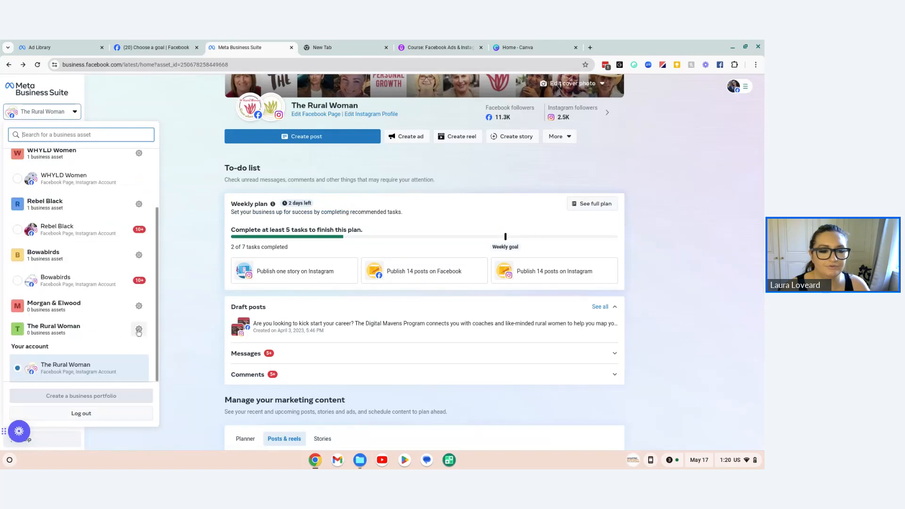
{"action": "left_click", "coordinate": [139, 330]}
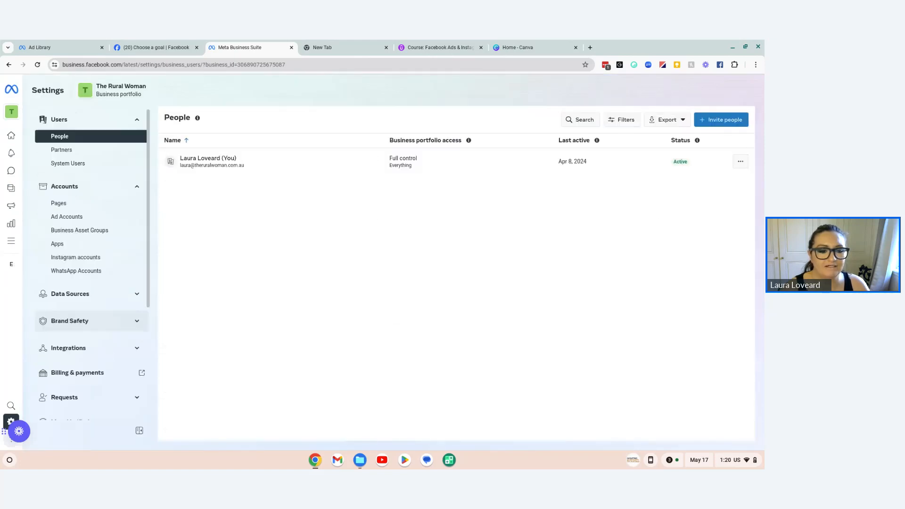
Step: Open the portfolio's ad account settings in Ads Manager and check which accounts and portfolios are available
{"action": "scroll", "coordinate": [131, 332], "scroll_direction": "down", "scroll_amount": 2}
{"action": "scroll", "coordinate": [132, 332], "scroll_direction": "down", "scroll_amount": 2}
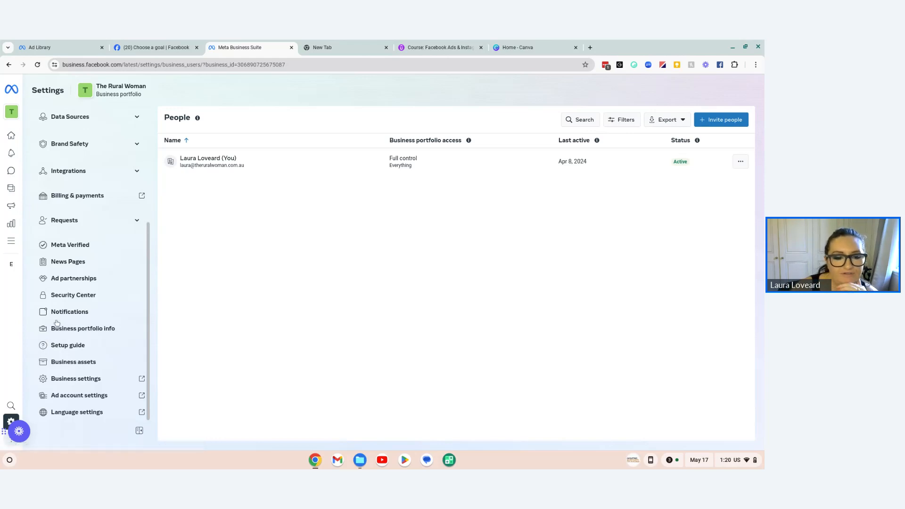
{"action": "left_click", "coordinate": [67, 400]}
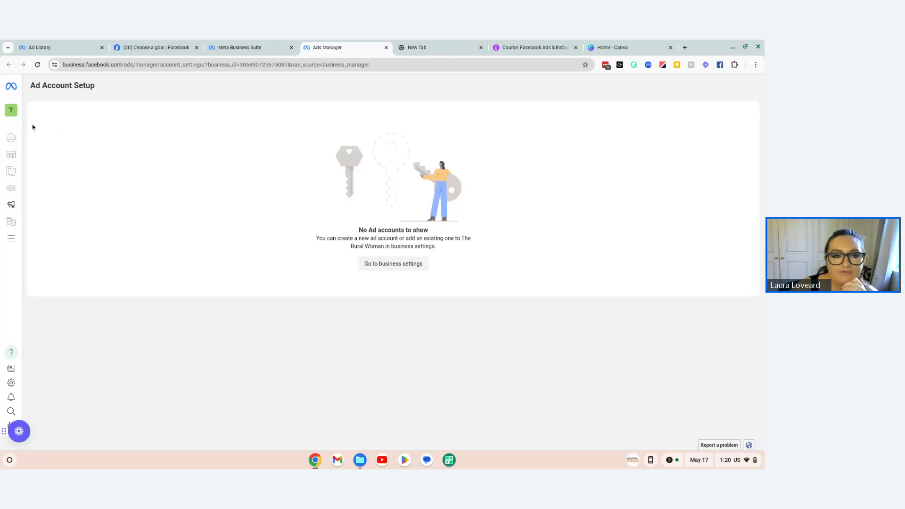
{"action": "mouse_move", "coordinate": [14, 113]}
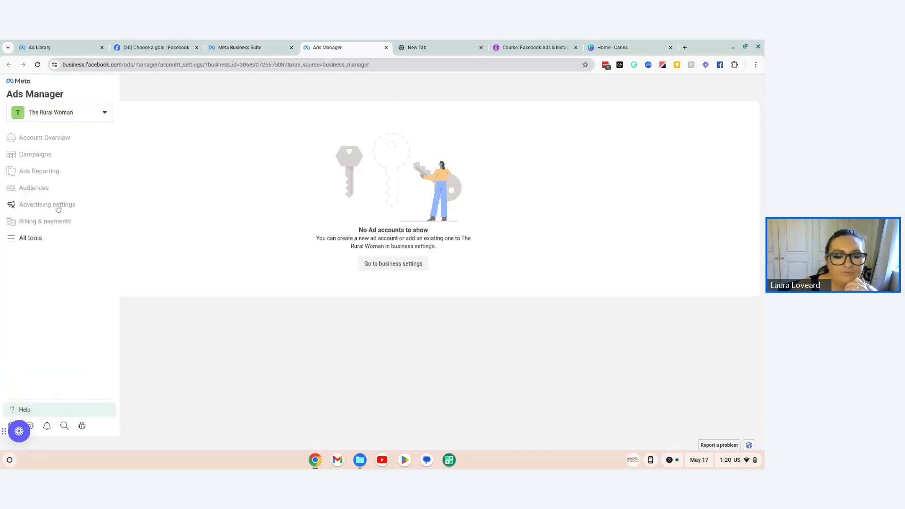
{"action": "left_click", "coordinate": [75, 113]}
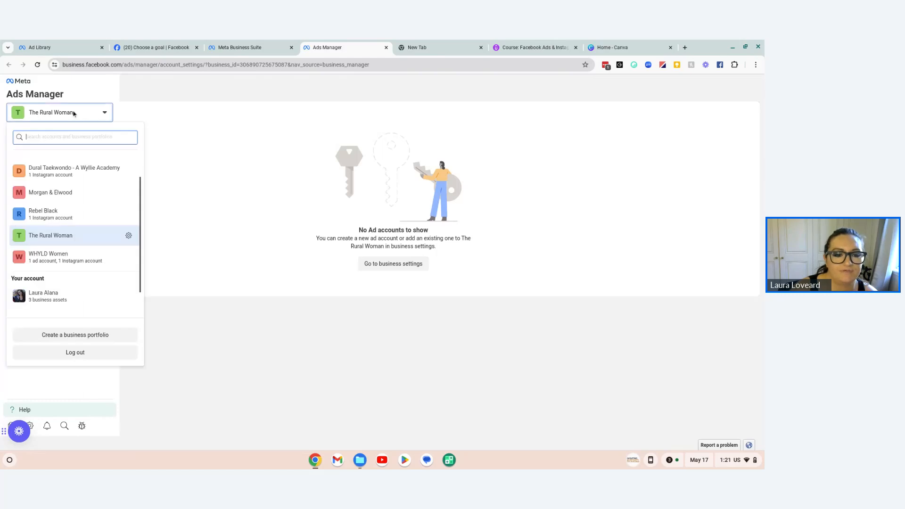
{"action": "left_click", "coordinate": [335, 203]}
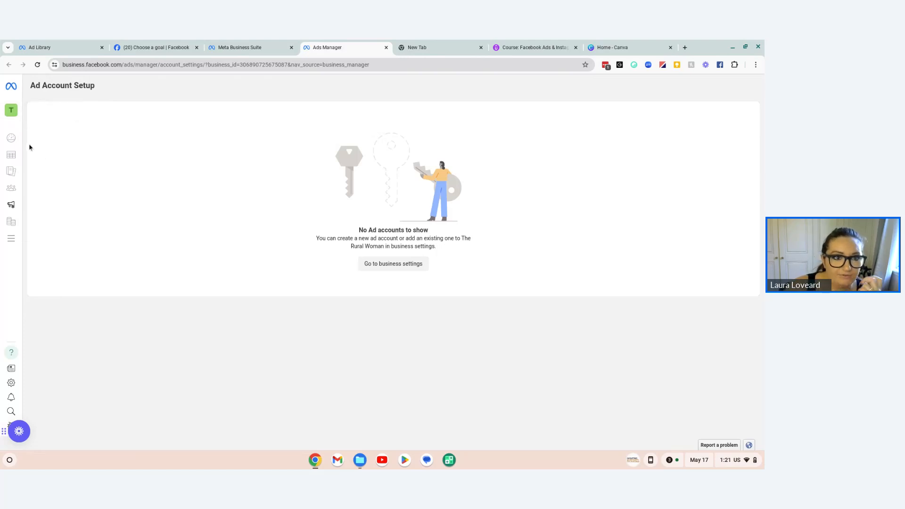
Step: Switch Ads Manager to the WHYLD Women portfolio and view the pages in its ad account settings
{"action": "left_click", "coordinate": [11, 110]}
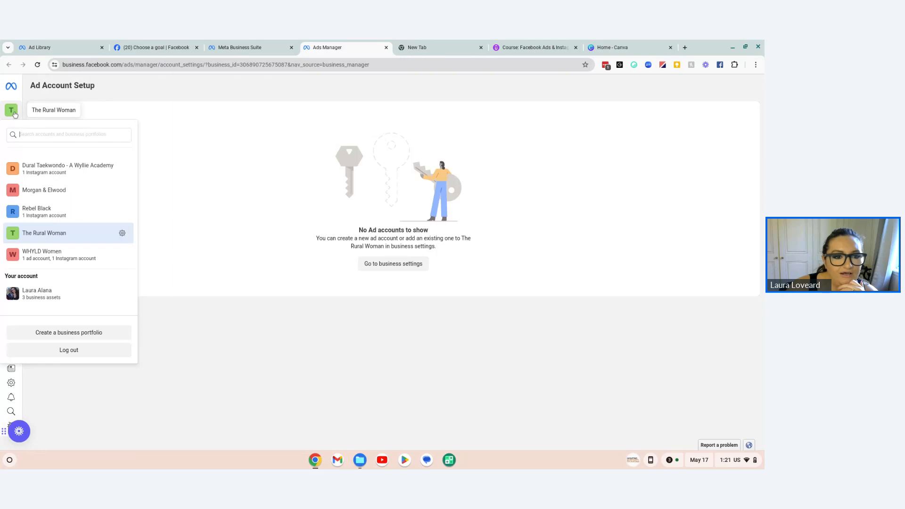
{"action": "left_click", "coordinate": [72, 260]}
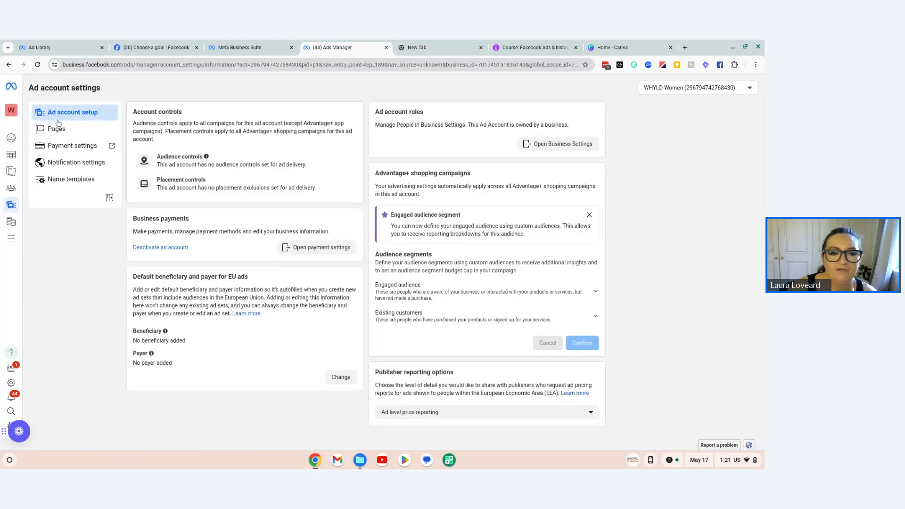
{"action": "left_click", "coordinate": [59, 130]}
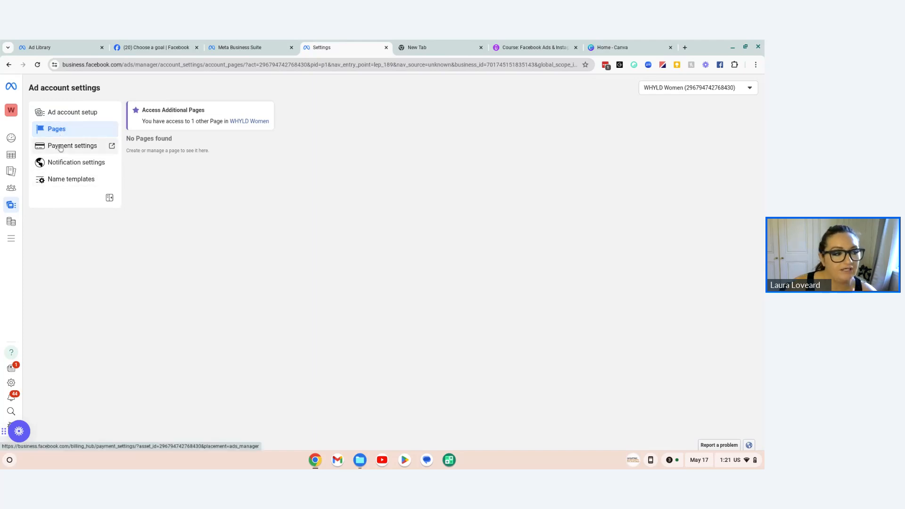
Step: Open the WHYLD Women payment settings and review the payment threshold, payment methods, spending limit and payment activity
{"action": "left_click", "coordinate": [59, 147]}
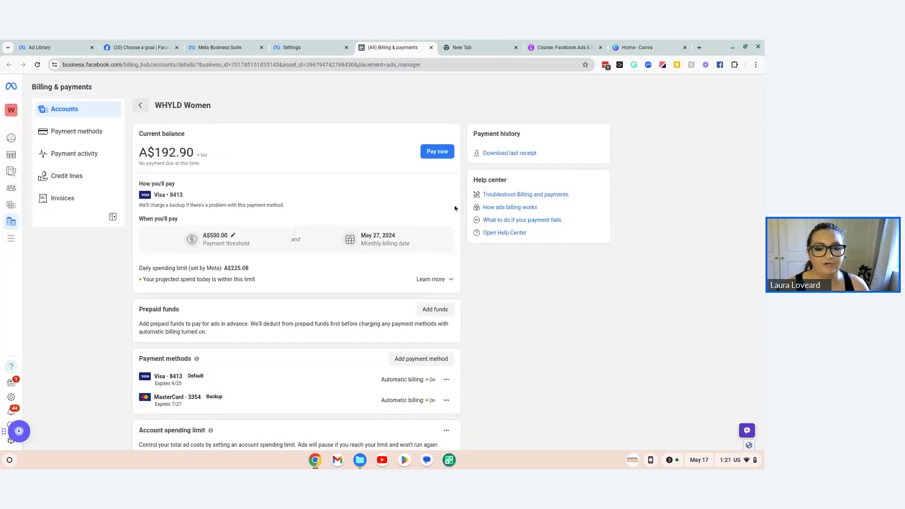
{"action": "scroll", "coordinate": [455, 208], "scroll_direction": "down", "scroll_amount": 3}
{"action": "mouse_move", "coordinate": [390, 251]}
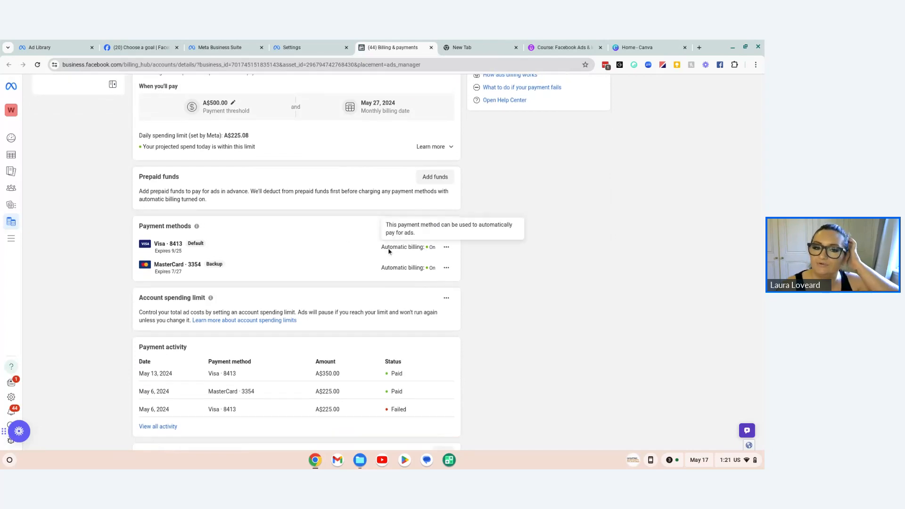
{"action": "scroll", "coordinate": [179, 238], "scroll_direction": "down", "scroll_amount": 3}
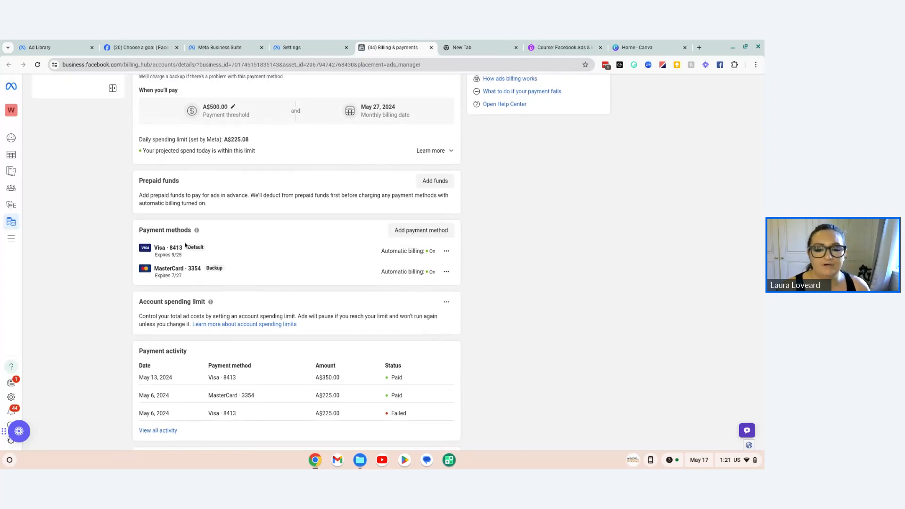
{"action": "scroll", "coordinate": [207, 249], "scroll_direction": "up", "scroll_amount": 5}
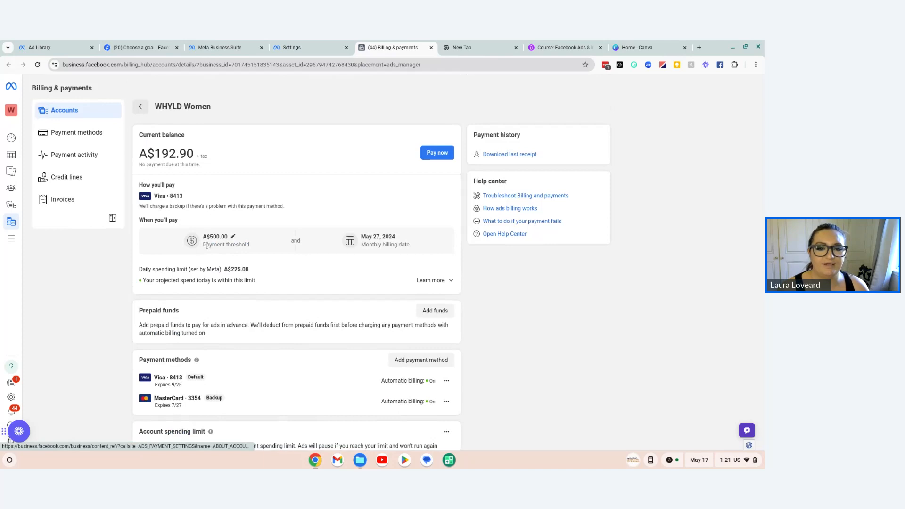
{"action": "scroll", "coordinate": [207, 249], "scroll_direction": "down", "scroll_amount": 4}
{"action": "scroll", "coordinate": [208, 249], "scroll_direction": "down", "scroll_amount": 1}
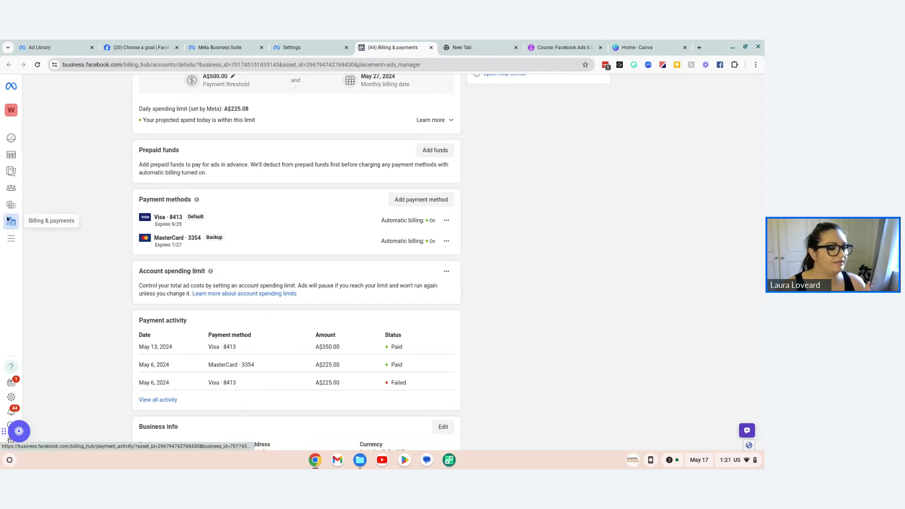
{"action": "mouse_move", "coordinate": [8, 220]}
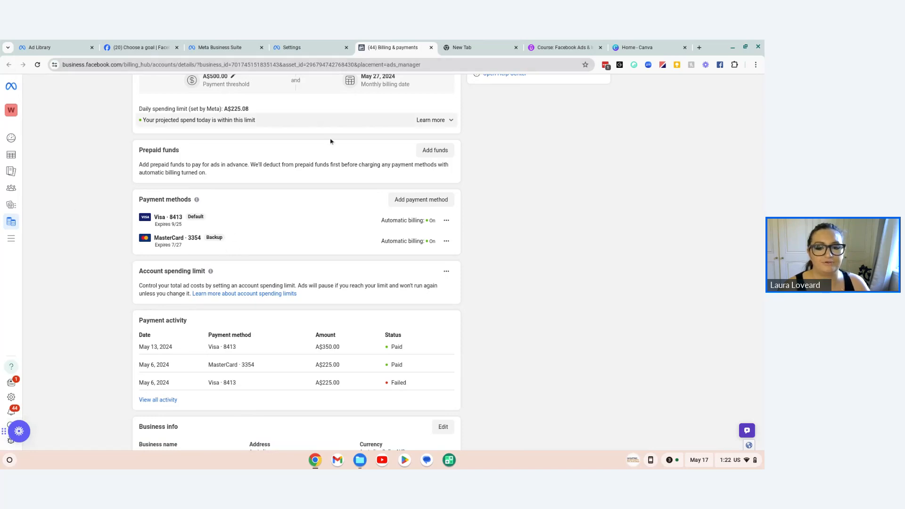
{"action": "mouse_move", "coordinate": [2, 293]}
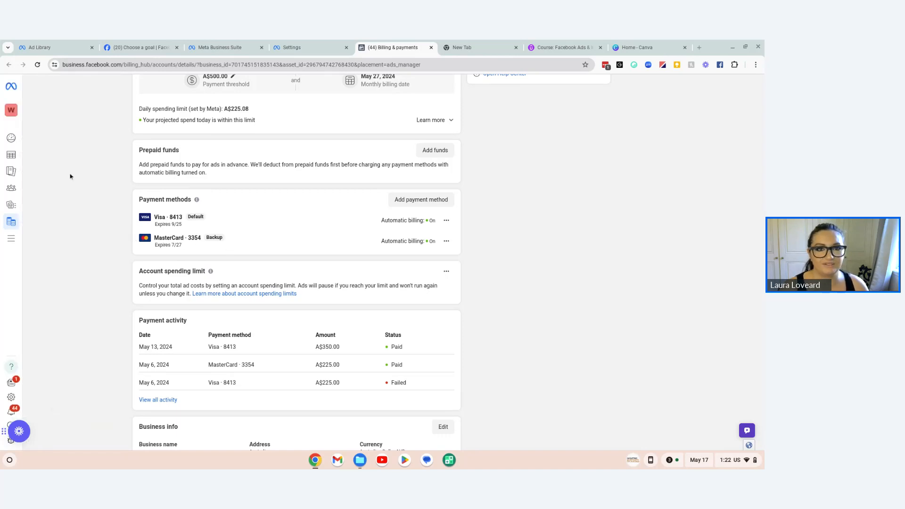
{"action": "scroll", "coordinate": [123, 206], "scroll_direction": "up", "scroll_amount": 4}
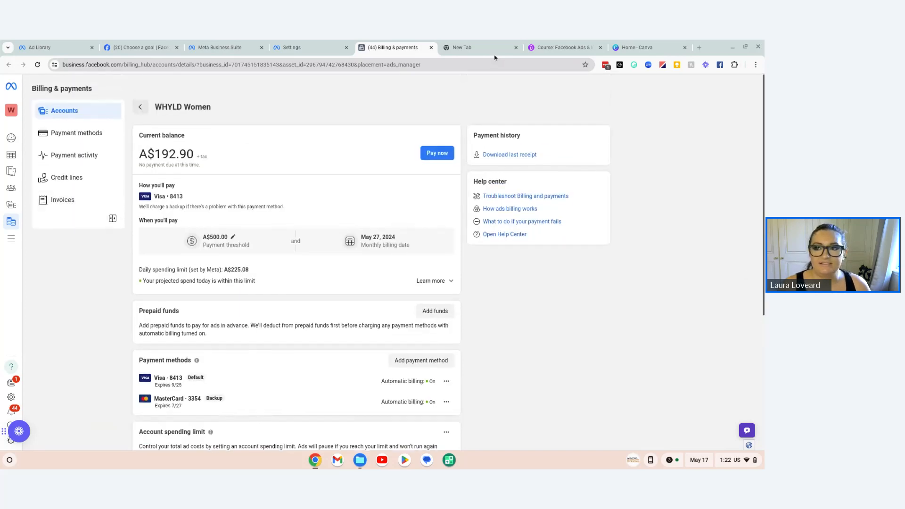
Step: Close the billing, ad account settings and Meta Business Suite pages and return to Facebook's ad type selection
{"action": "left_click", "coordinate": [432, 48]}
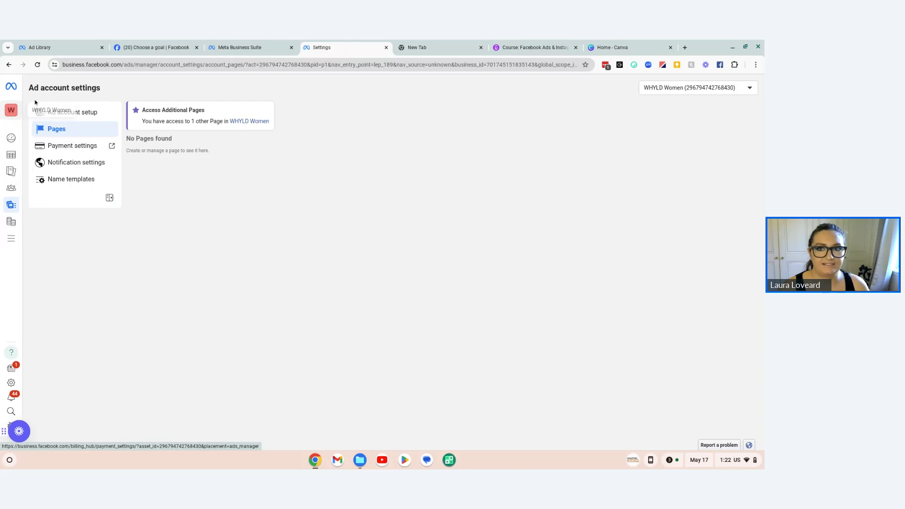
{"action": "left_click", "coordinate": [387, 48]}
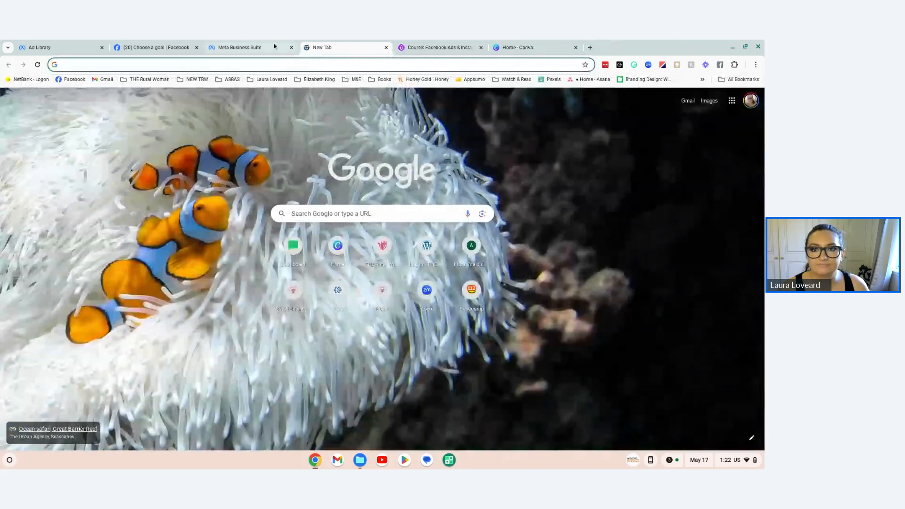
{"action": "left_click", "coordinate": [291, 47]}
{"action": "left_click", "coordinate": [151, 47]}
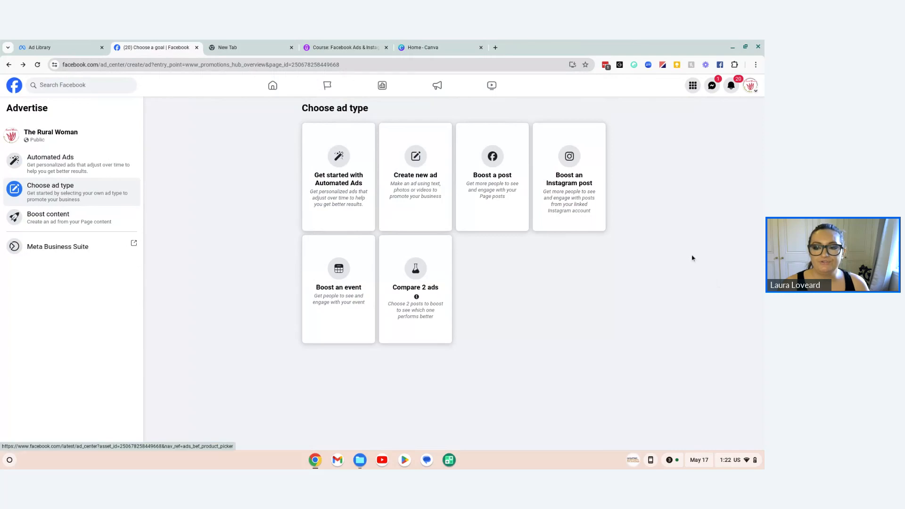
Step: Create a new ad for The Rural Woman page and set its goal to "Get more website visitors"
{"action": "left_click", "coordinate": [417, 214]}
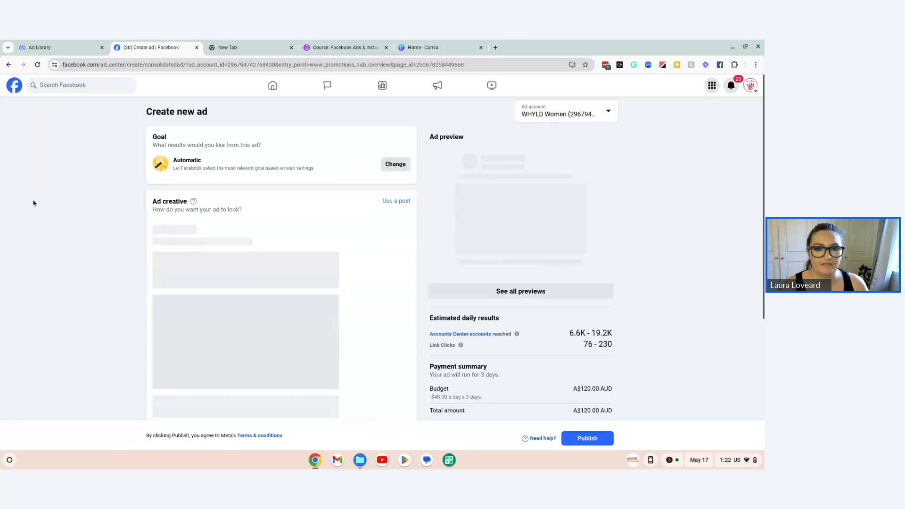
{"action": "left_click", "coordinate": [397, 166]}
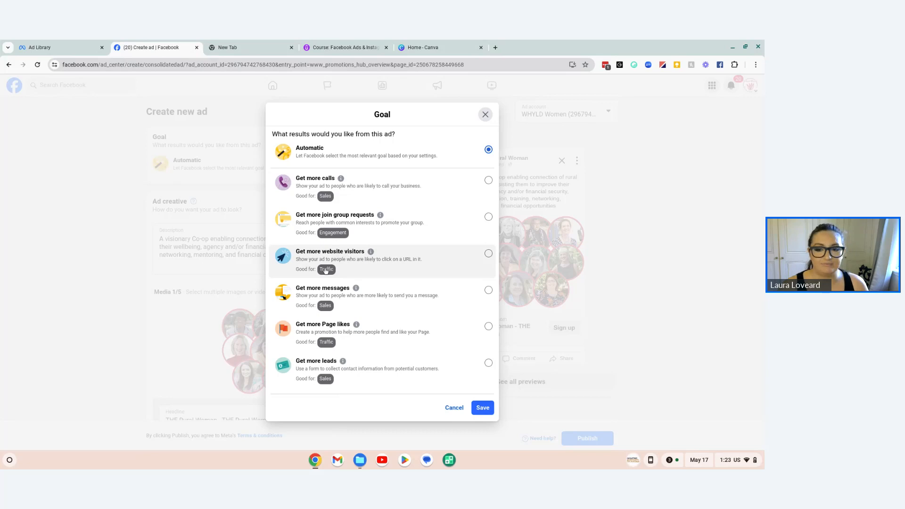
{"action": "left_click", "coordinate": [357, 257]}
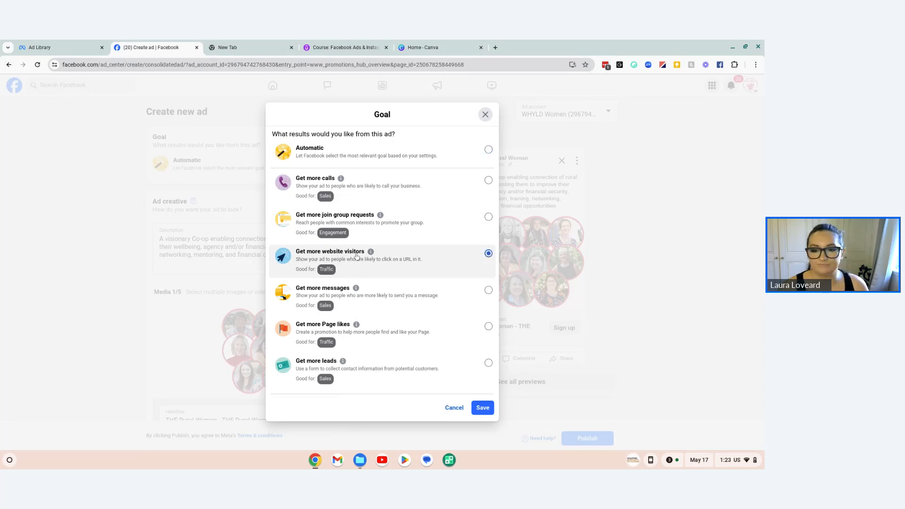
{"action": "left_click", "coordinate": [483, 408]}
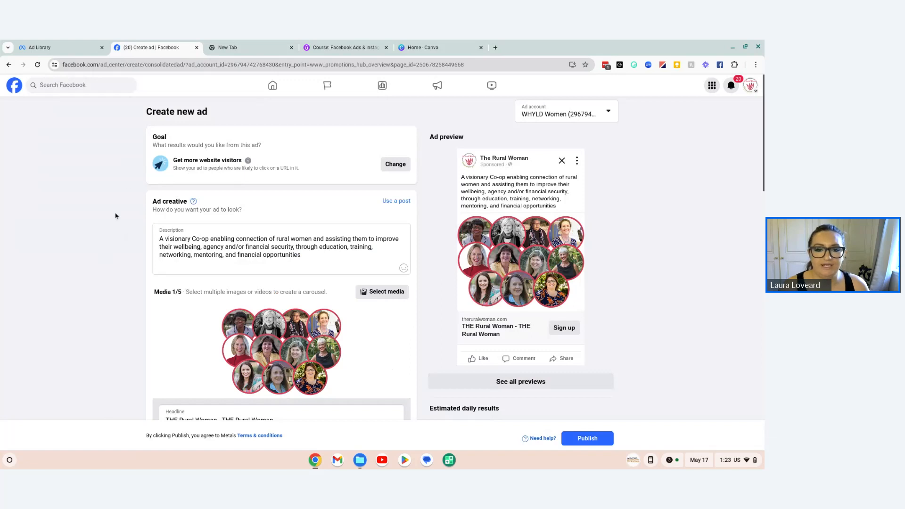
Step: Clear the prefilled description text from the new ad's creative section
{"action": "left_click", "coordinate": [244, 231]}
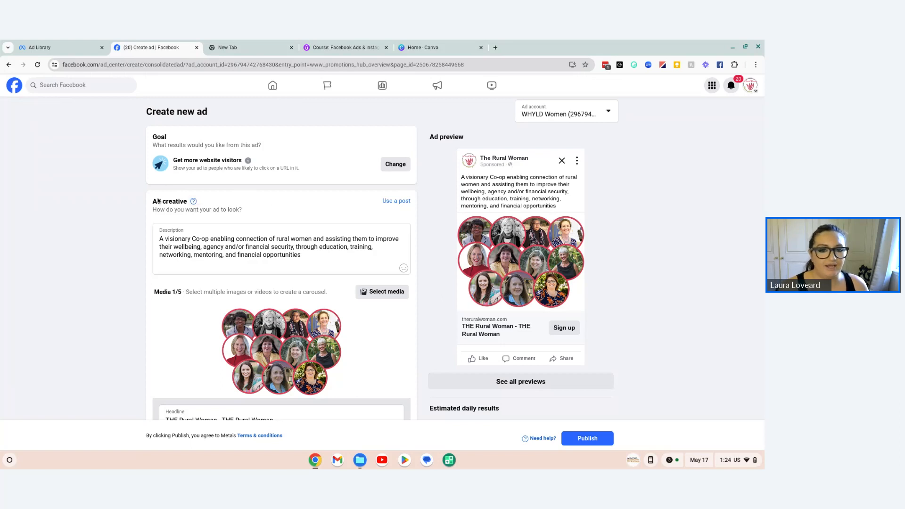
{"action": "left_click", "coordinate": [304, 257]}
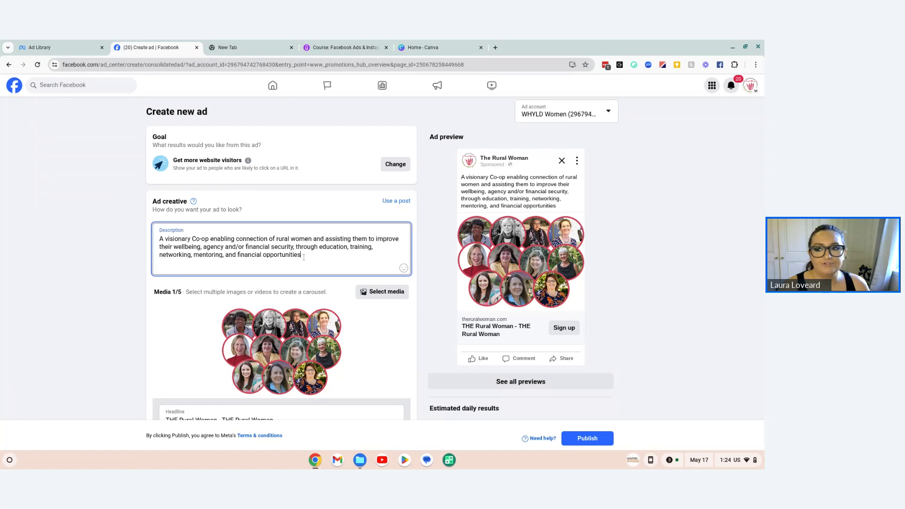
{"action": "key", "text": "ctrl+a"}
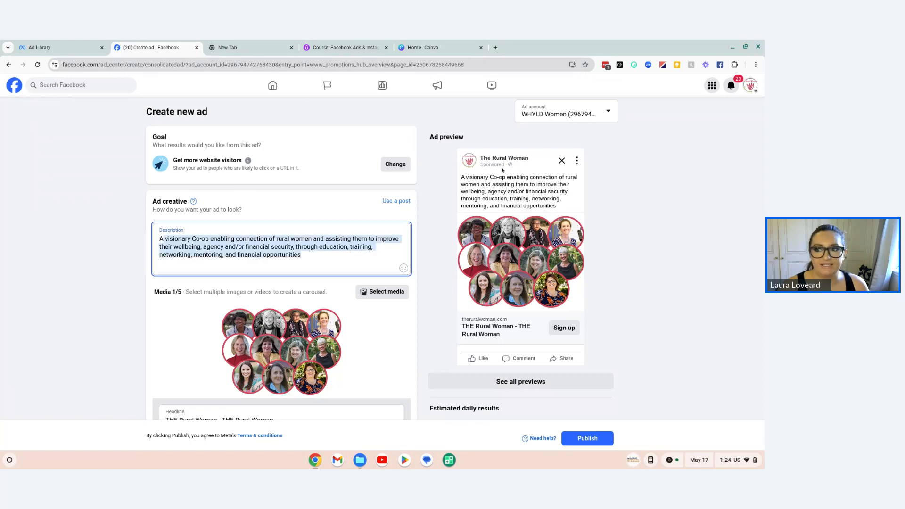
{"action": "left_click", "coordinate": [39, 47]}
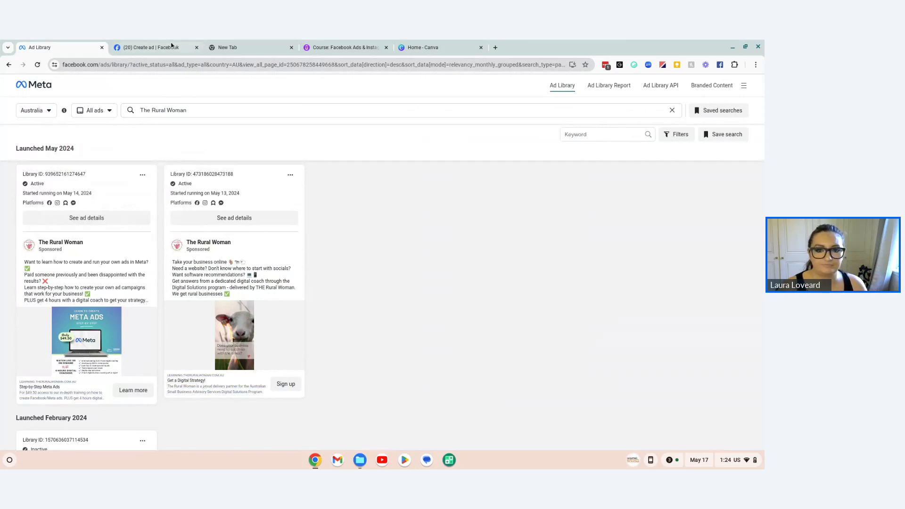
{"action": "left_click", "coordinate": [151, 47]}
{"action": "left_click_drag", "start_coordinate": [163, 239], "coordinate": [159, 239]}
{"action": "key", "text": "BackSpace"}
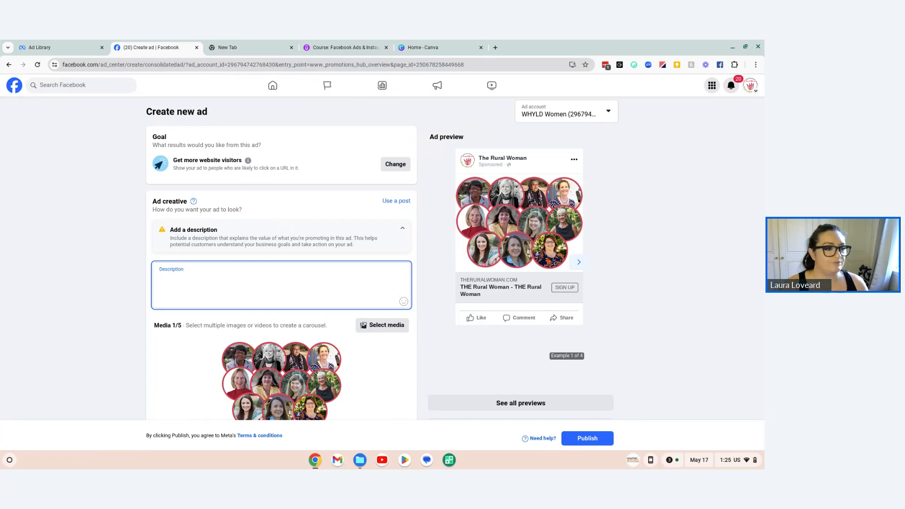
Step: Review the primary text of The Rural Woman's active ads in the Ad Library and return to the new ad
{"action": "left_click", "coordinate": [61, 48]}
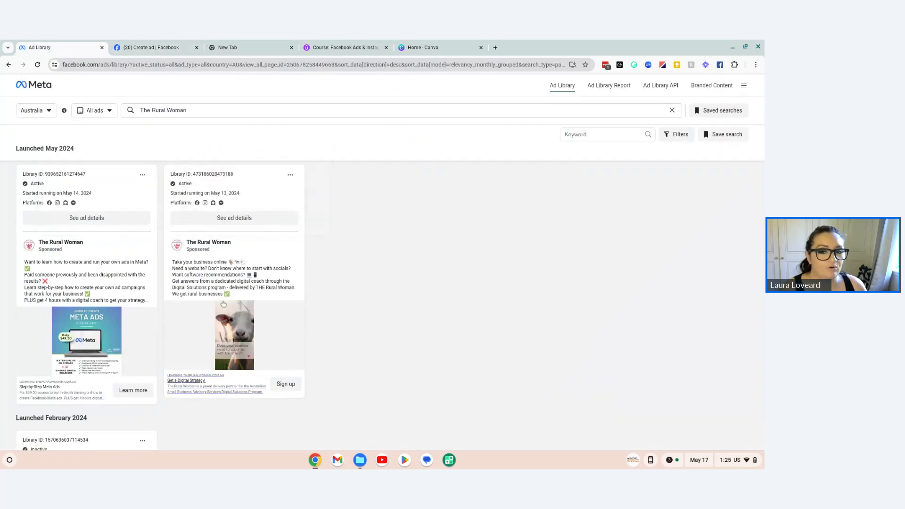
{"action": "left_click", "coordinate": [130, 45]}
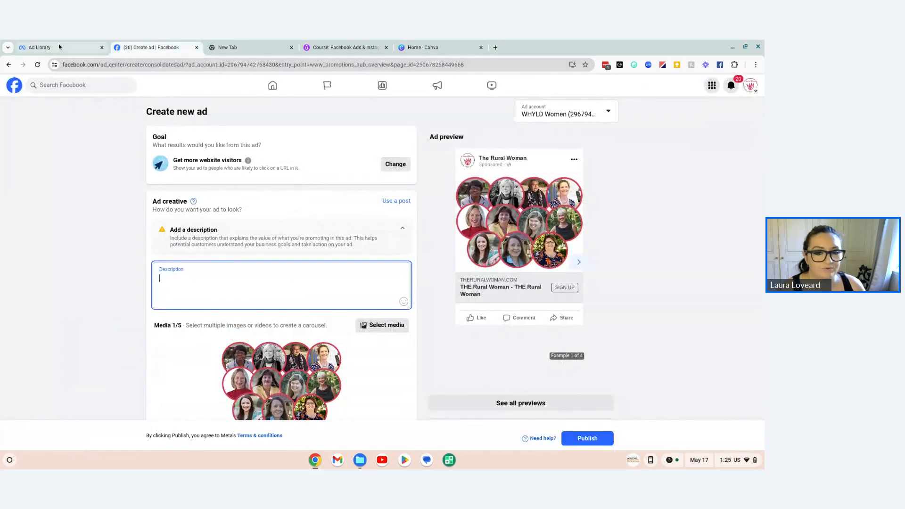
{"action": "left_click", "coordinate": [60, 47]}
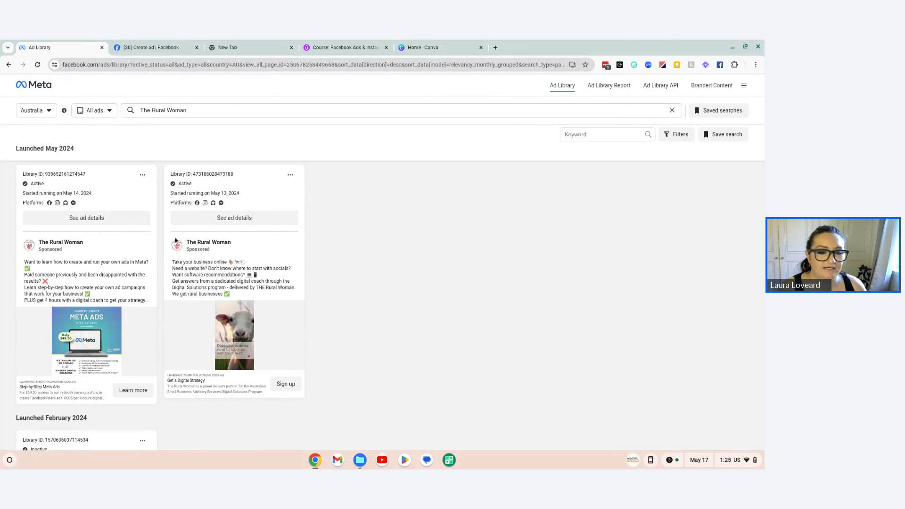
{"action": "left_click", "coordinate": [135, 49]}
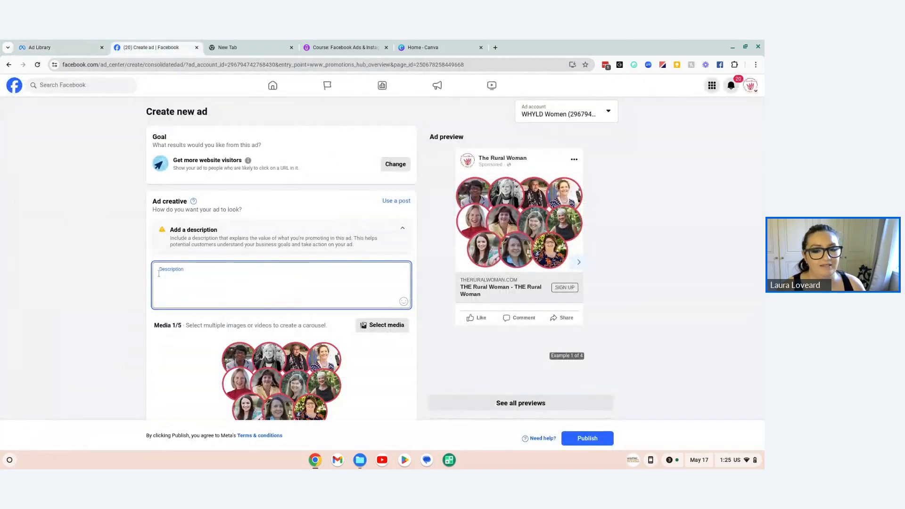
Step: Open media selection for the ad creative and look through the ad account's images
{"action": "scroll", "coordinate": [174, 298], "scroll_direction": "down", "scroll_amount": 3}
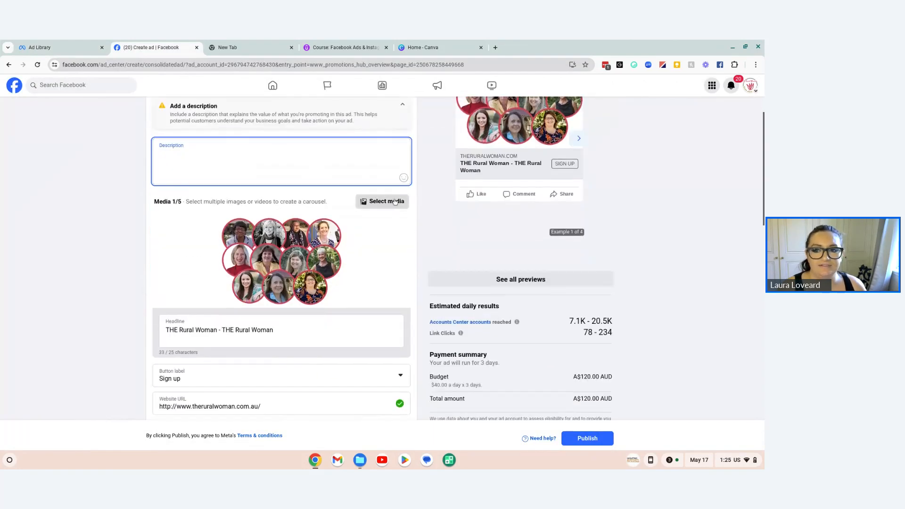
{"action": "left_click", "coordinate": [395, 201]}
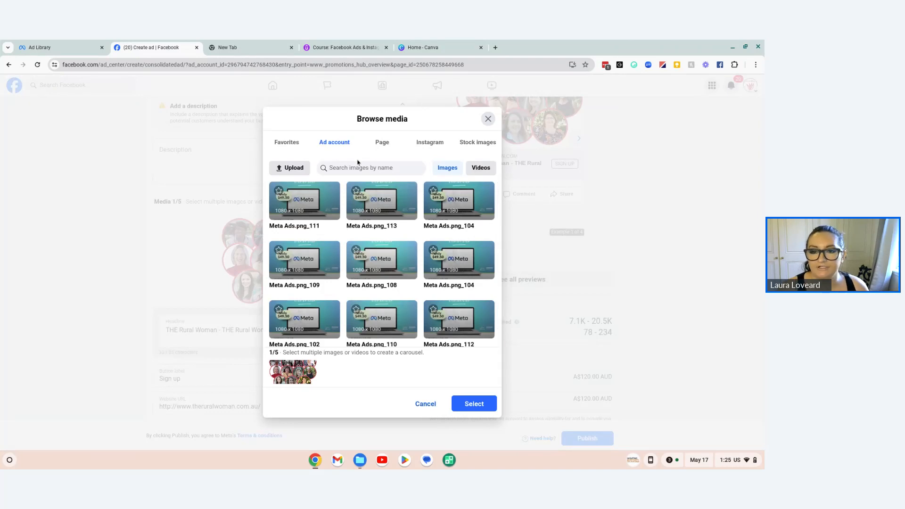
{"action": "scroll", "coordinate": [338, 232], "scroll_direction": "down", "scroll_amount": 1}
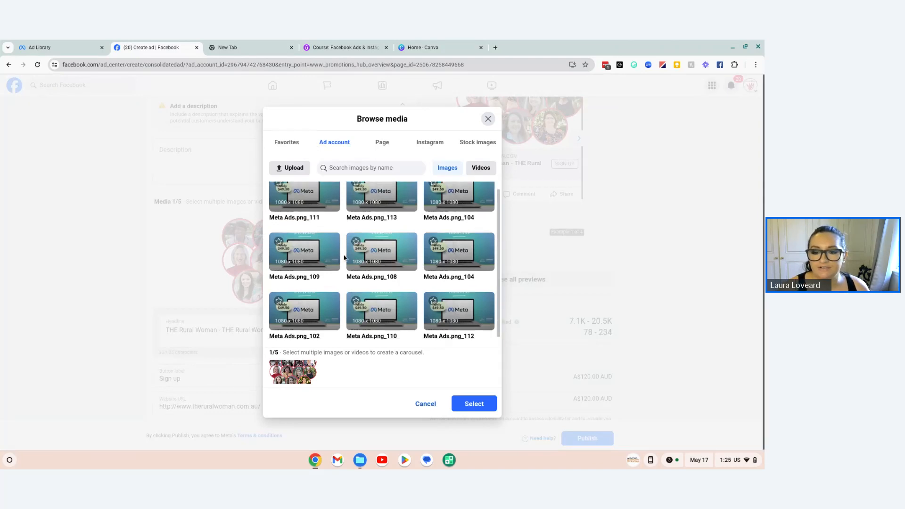
{"action": "scroll", "coordinate": [338, 232], "scroll_direction": "up", "scroll_amount": 1}
Step: Look through the Favorites and Page image collections for ad media
{"action": "left_click", "coordinate": [283, 144]}
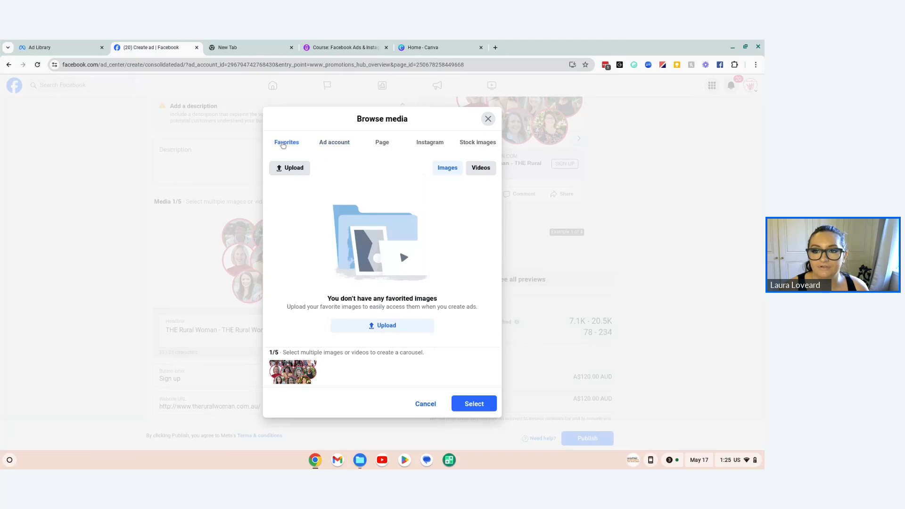
{"action": "left_click", "coordinate": [382, 142]}
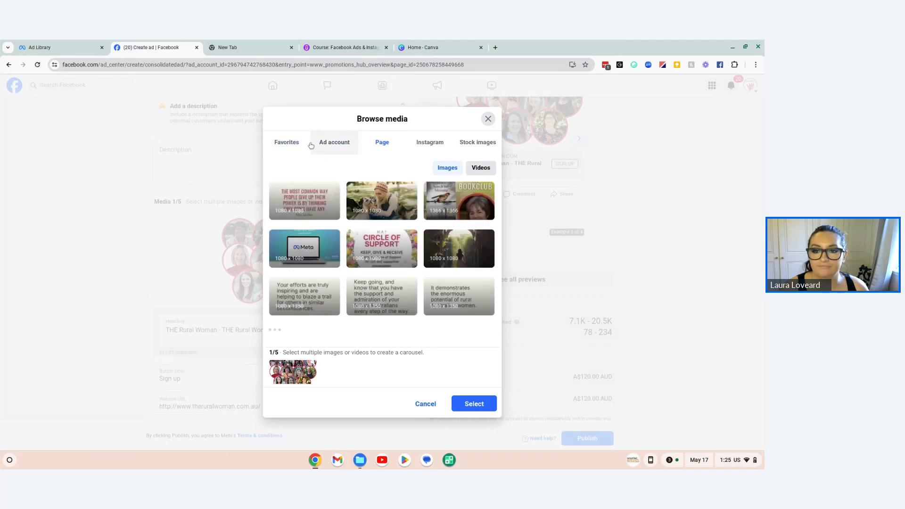
{"action": "left_click", "coordinate": [289, 143]}
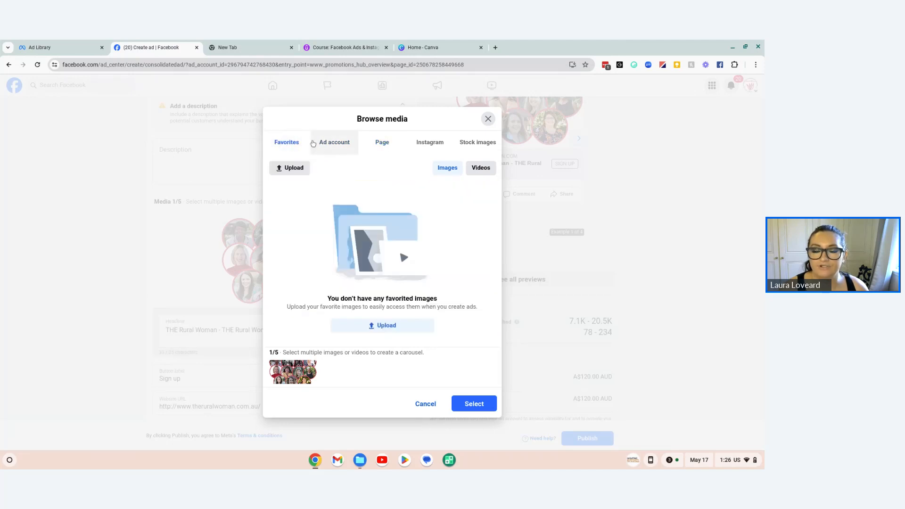
{"action": "left_click", "coordinate": [387, 141]}
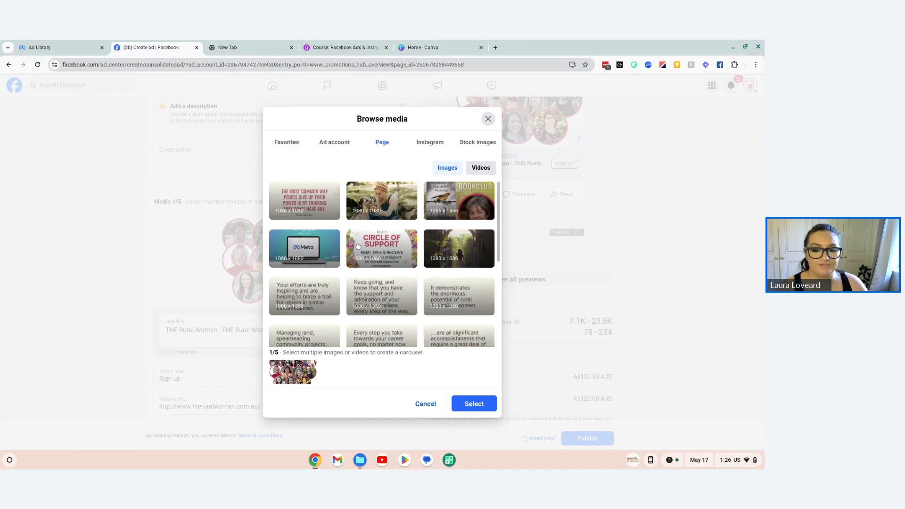
{"action": "scroll", "coordinate": [478, 262], "scroll_direction": "down", "scroll_amount": 5}
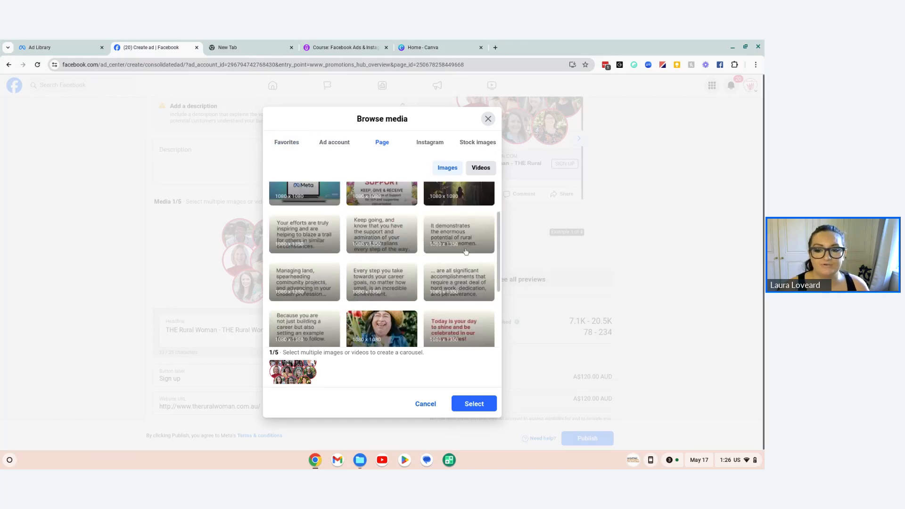
{"action": "scroll", "coordinate": [359, 285], "scroll_direction": "down", "scroll_amount": 5}
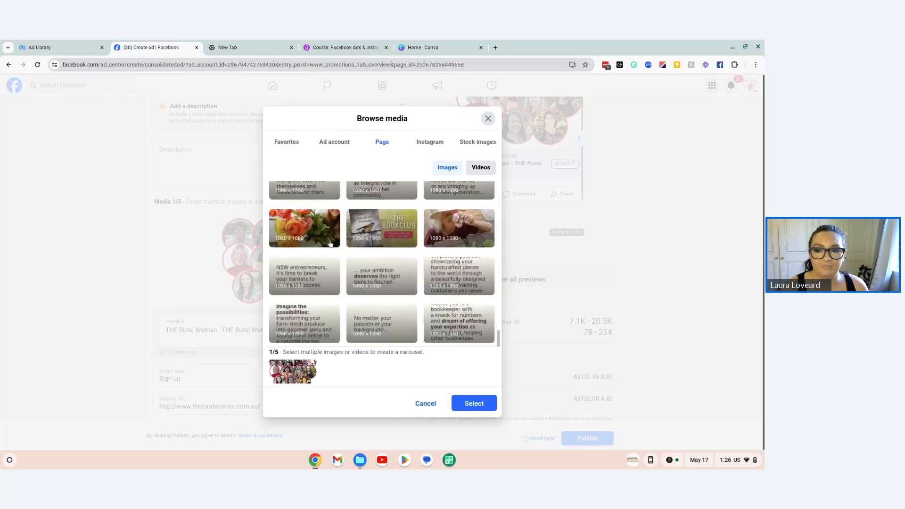
Step: View the Instagram images and the stock image search available for the ad
{"action": "left_click", "coordinate": [428, 143]}
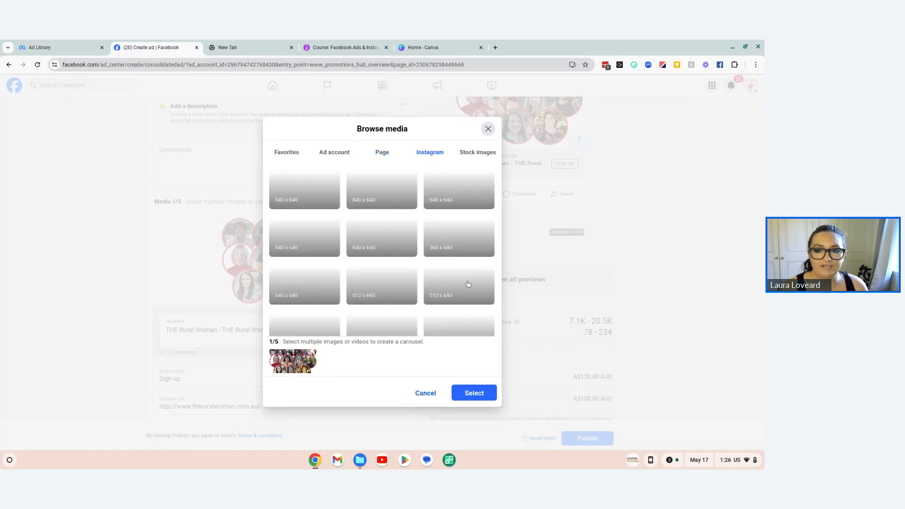
{"action": "scroll", "coordinate": [461, 265], "scroll_direction": "down", "scroll_amount": 10}
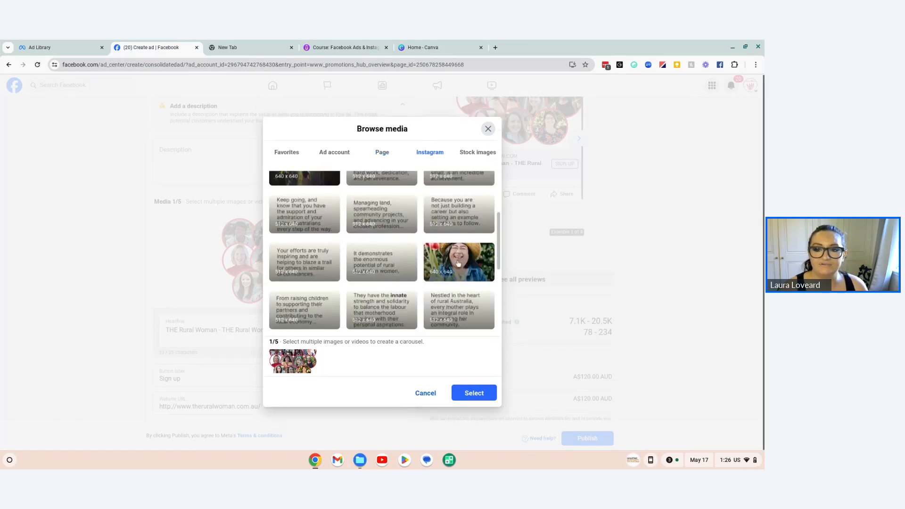
{"action": "left_click", "coordinate": [473, 147]}
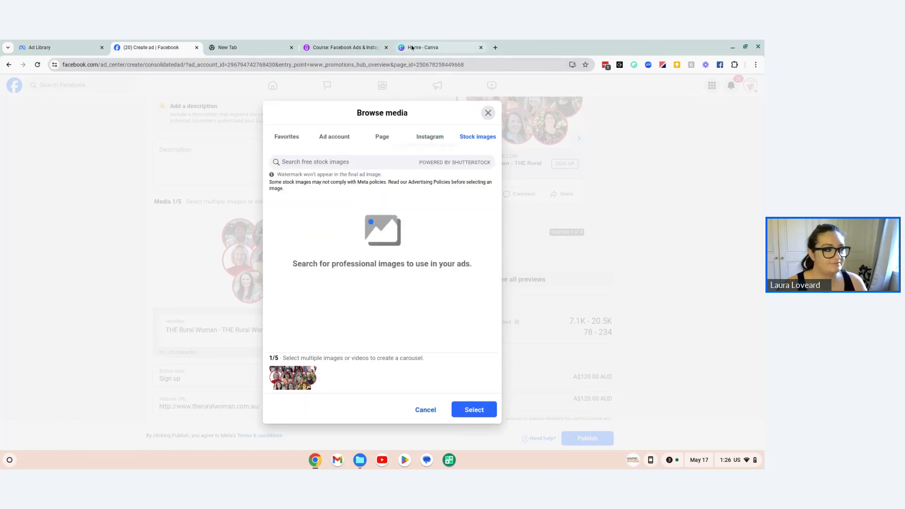
Step: Start an image upload from Favorites and look through the Ads folder in Downloads
{"action": "left_click", "coordinate": [289, 138]}
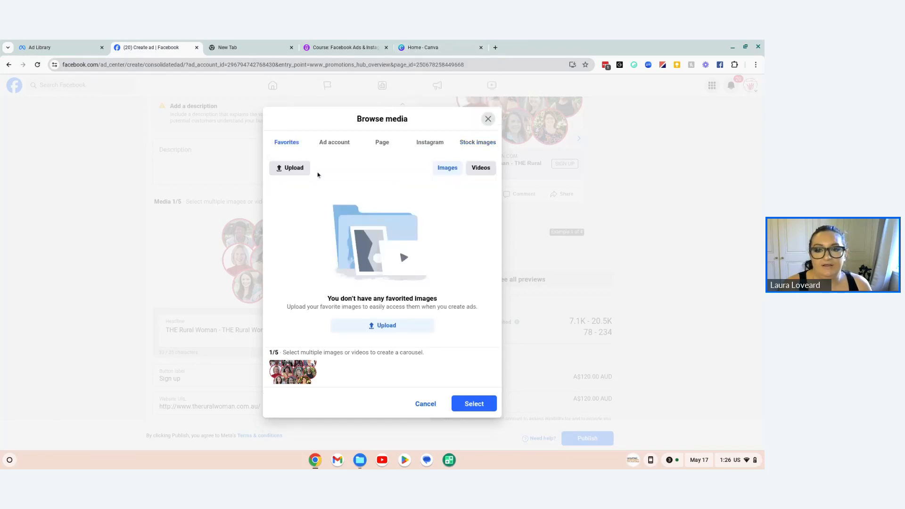
{"action": "left_click", "coordinate": [292, 167]}
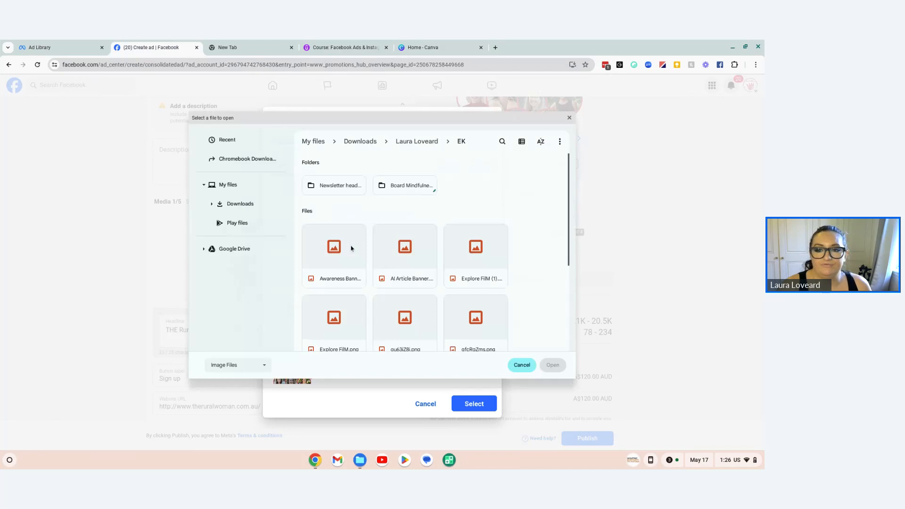
{"action": "left_click", "coordinate": [360, 141]}
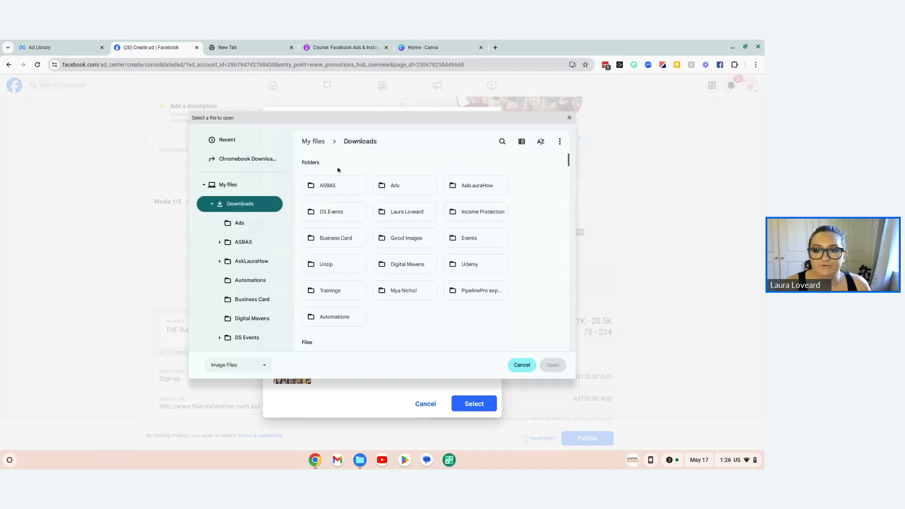
{"action": "double_click", "coordinate": [395, 186]}
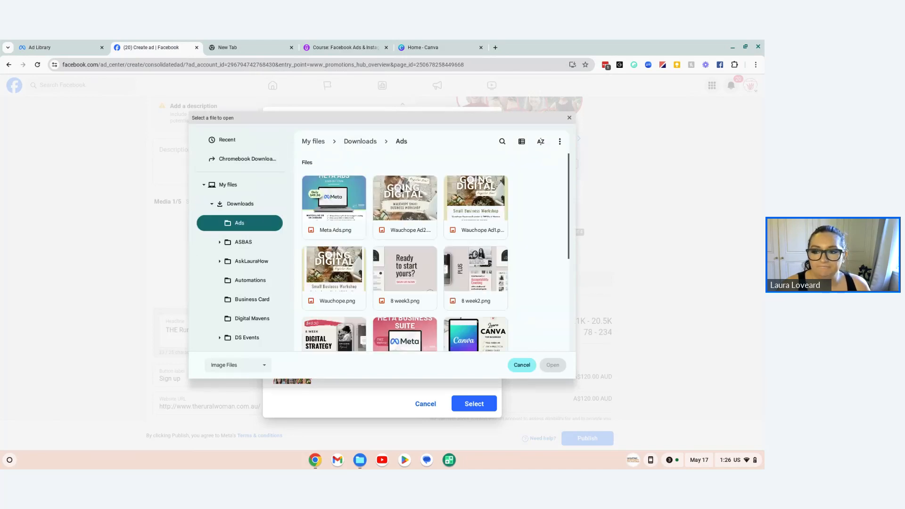
{"action": "scroll", "coordinate": [405, 264], "scroll_direction": "down", "scroll_amount": 5}
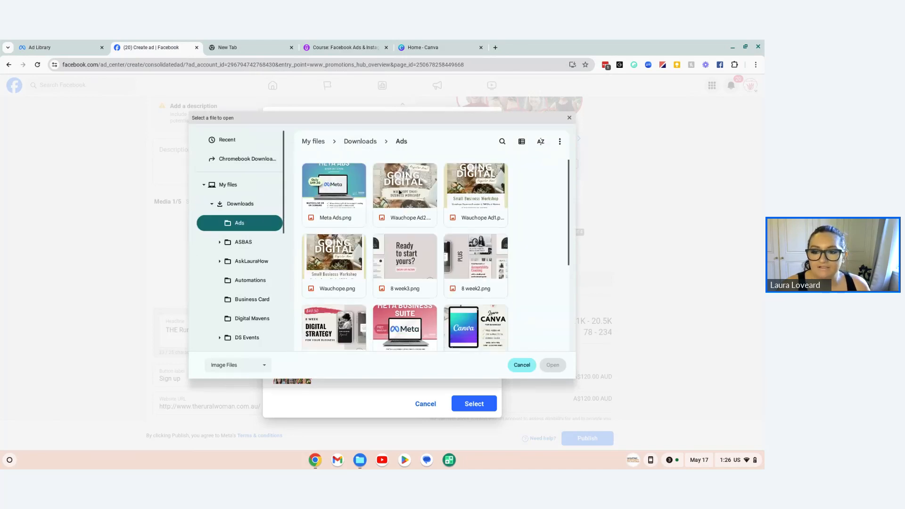
Step: Check the Ads subfolder of the ASBAS folder for a suitable image and return to Downloads
{"action": "left_click", "coordinate": [360, 141]}
{"action": "scroll", "coordinate": [363, 169], "scroll_direction": "up", "scroll_amount": 3}
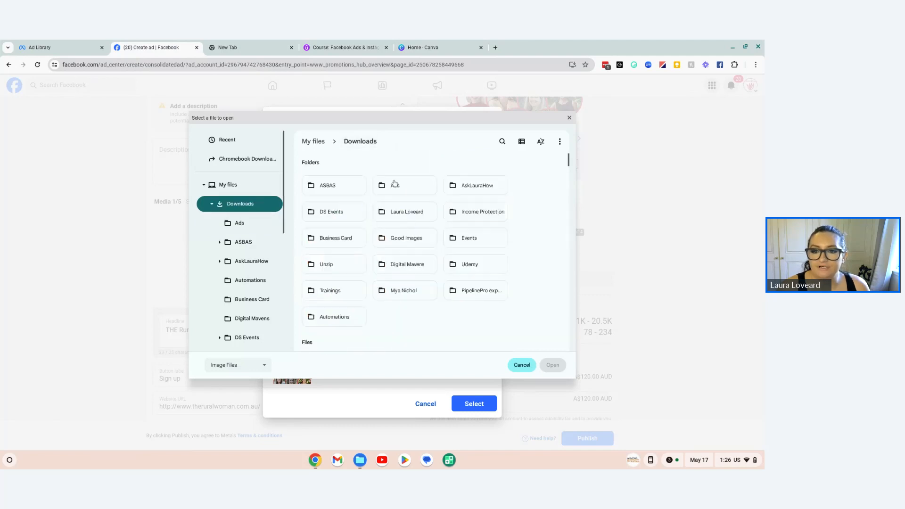
{"action": "double_click", "coordinate": [320, 185]}
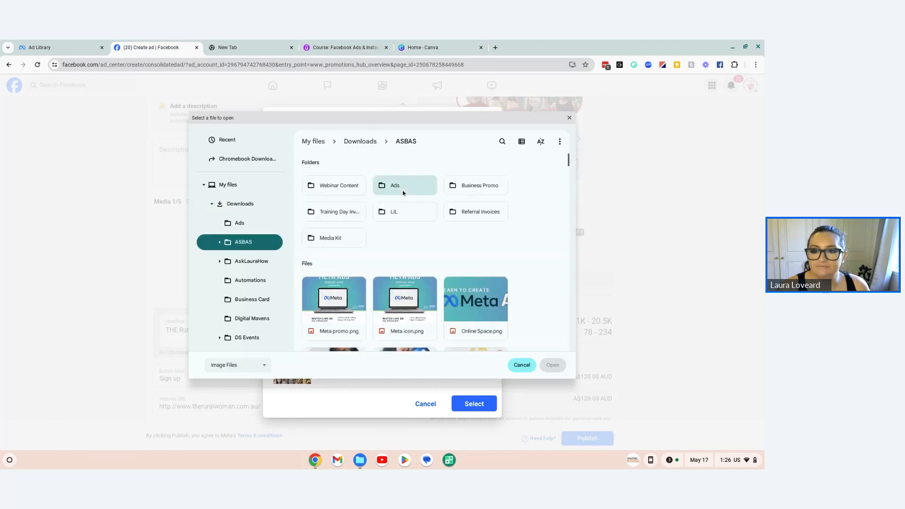
{"action": "double_click", "coordinate": [396, 186]}
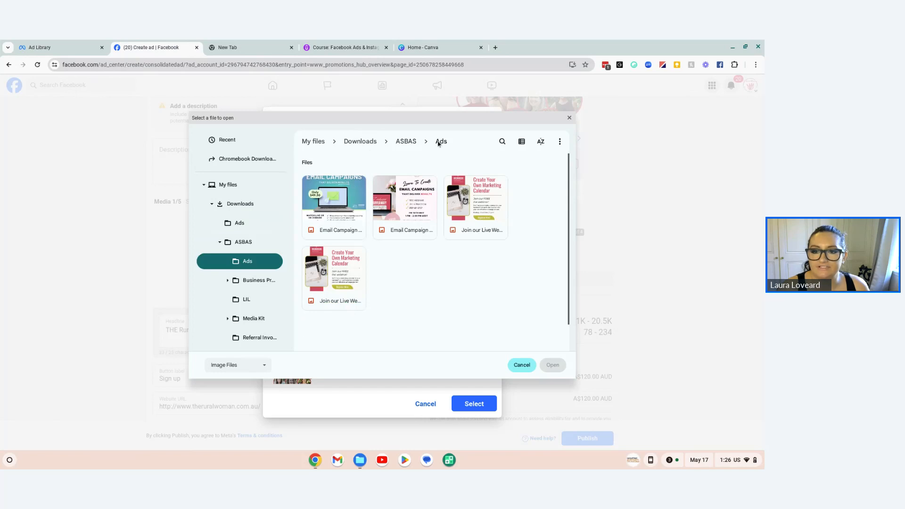
{"action": "left_click", "coordinate": [406, 141]}
{"action": "left_click", "coordinate": [360, 142]}
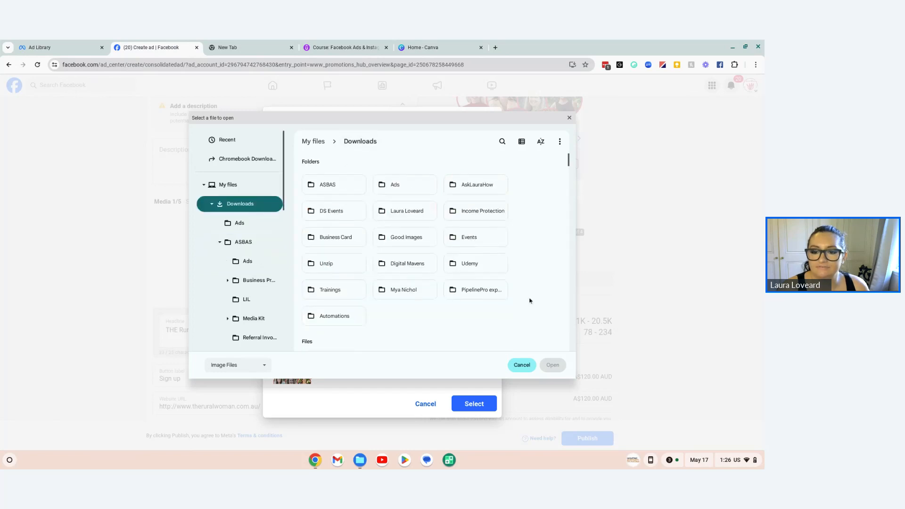
Step: Look through the image files in the Downloads folder for a suitable ad image
{"action": "scroll", "coordinate": [530, 301], "scroll_direction": "down", "scroll_amount": 10}
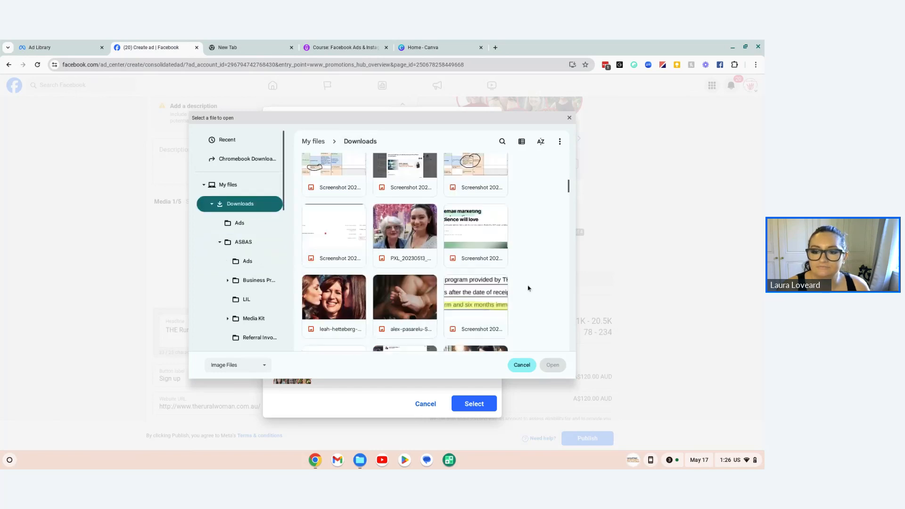
{"action": "scroll", "coordinate": [528, 288], "scroll_direction": "down", "scroll_amount": 10}
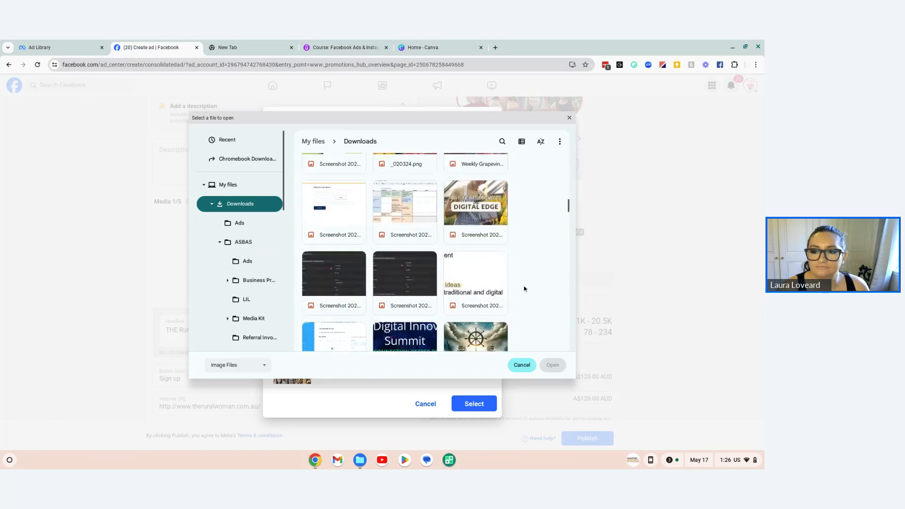
{"action": "scroll", "coordinate": [525, 288], "scroll_direction": "down", "scroll_amount": 5}
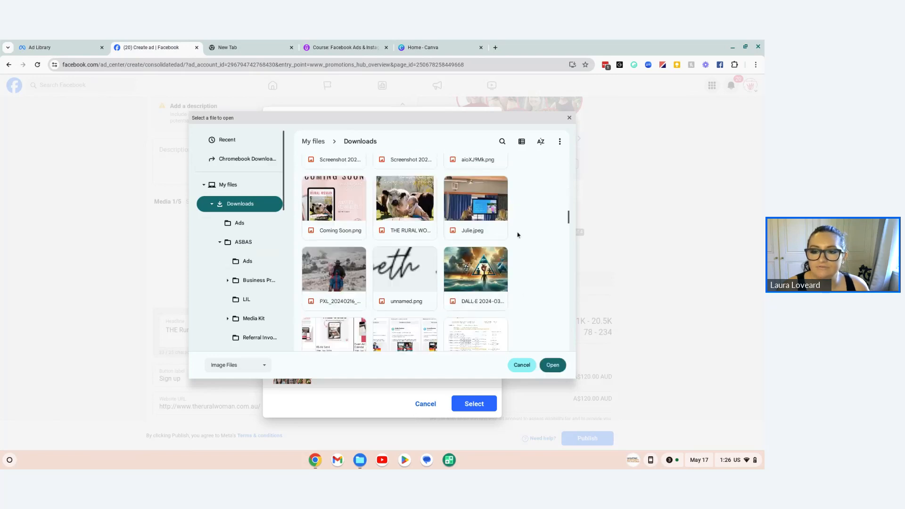
{"action": "scroll", "coordinate": [517, 235], "scroll_direction": "down", "scroll_amount": 5}
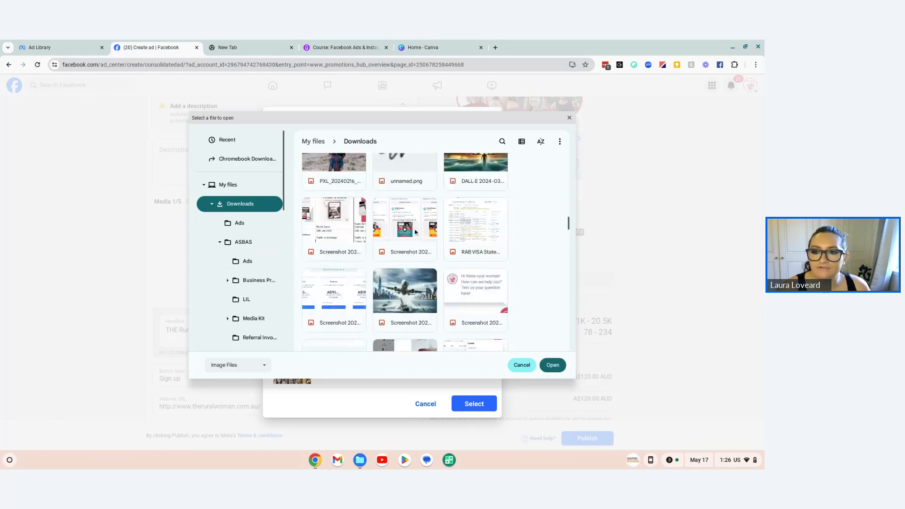
{"action": "scroll", "coordinate": [416, 232], "scroll_direction": "up", "scroll_amount": 15}
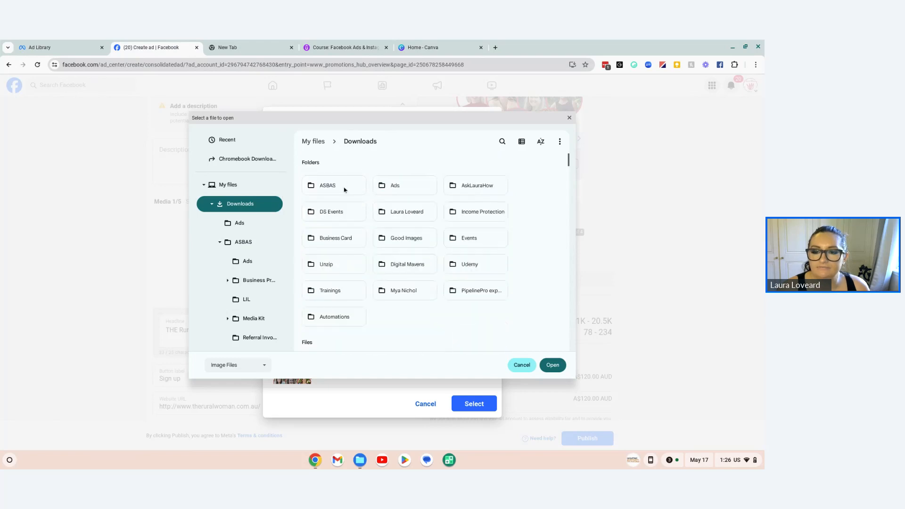
Step: Look through the ASBAS folder and its Ads subfolder for an ad image and return to Downloads
{"action": "double_click", "coordinate": [344, 190]}
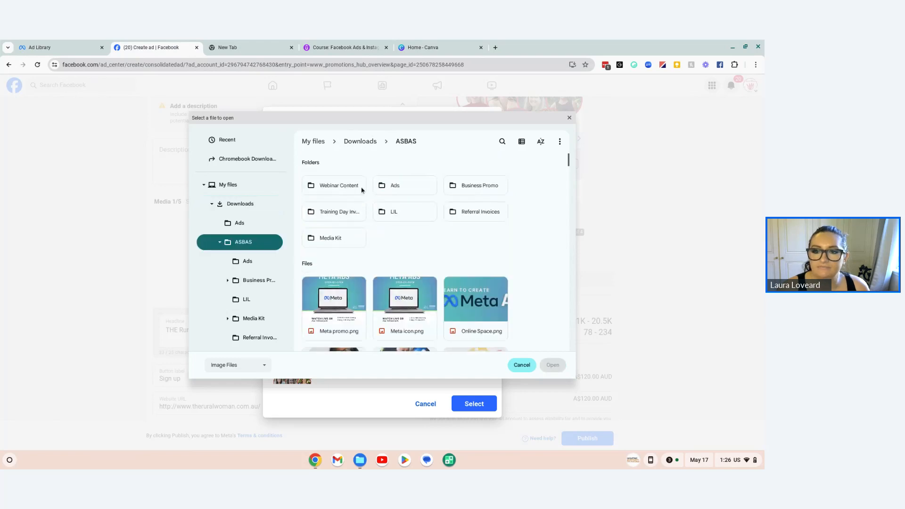
{"action": "scroll", "coordinate": [411, 229], "scroll_direction": "down", "scroll_amount": 5}
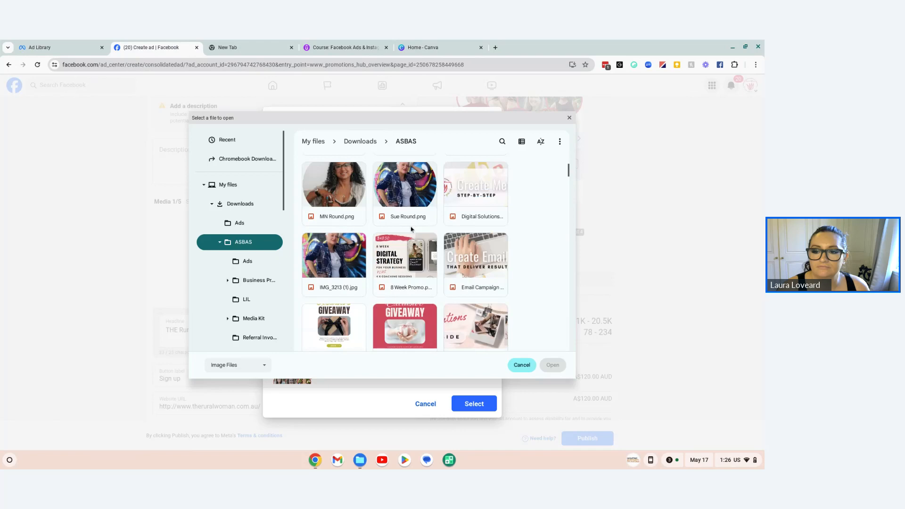
{"action": "scroll", "coordinate": [411, 230], "scroll_direction": "down", "scroll_amount": 10}
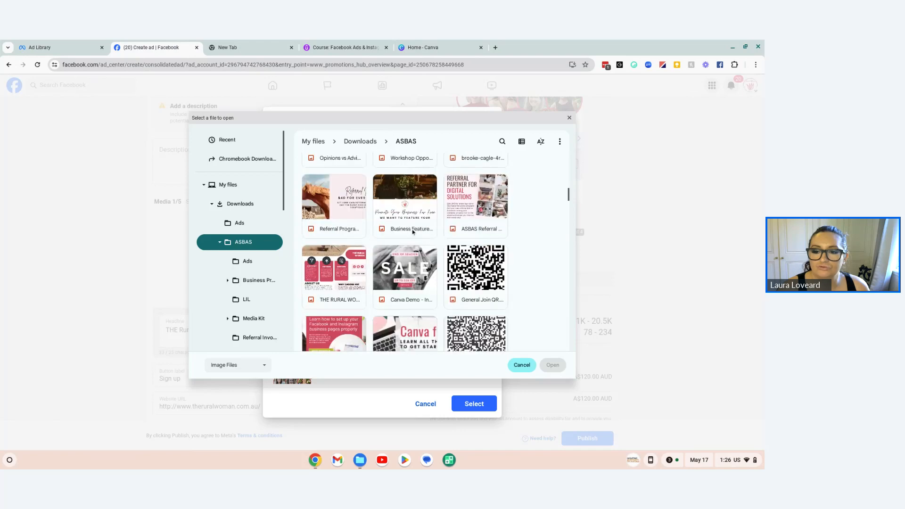
{"action": "scroll", "coordinate": [413, 231], "scroll_direction": "down", "scroll_amount": 3}
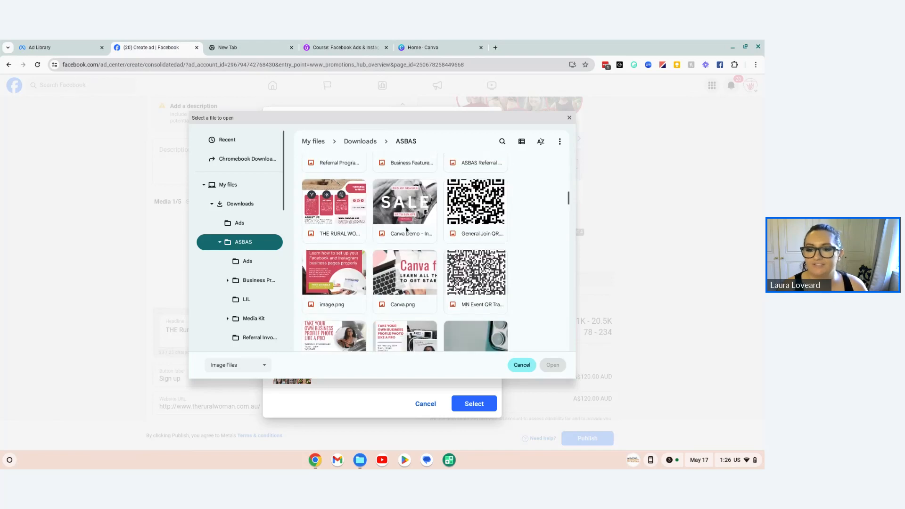
{"action": "scroll", "coordinate": [408, 231], "scroll_direction": "up", "scroll_amount": 12}
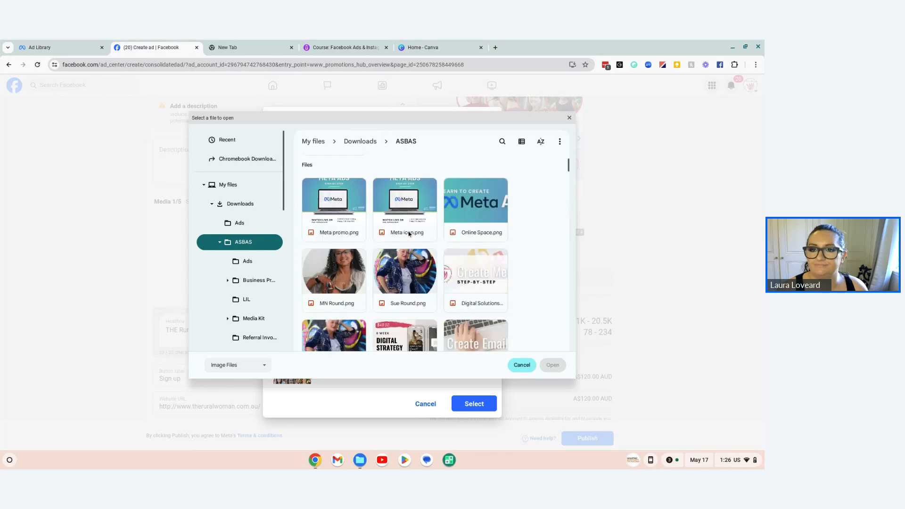
{"action": "scroll", "coordinate": [409, 233], "scroll_direction": "up", "scroll_amount": 3}
{"action": "double_click", "coordinate": [404, 191]}
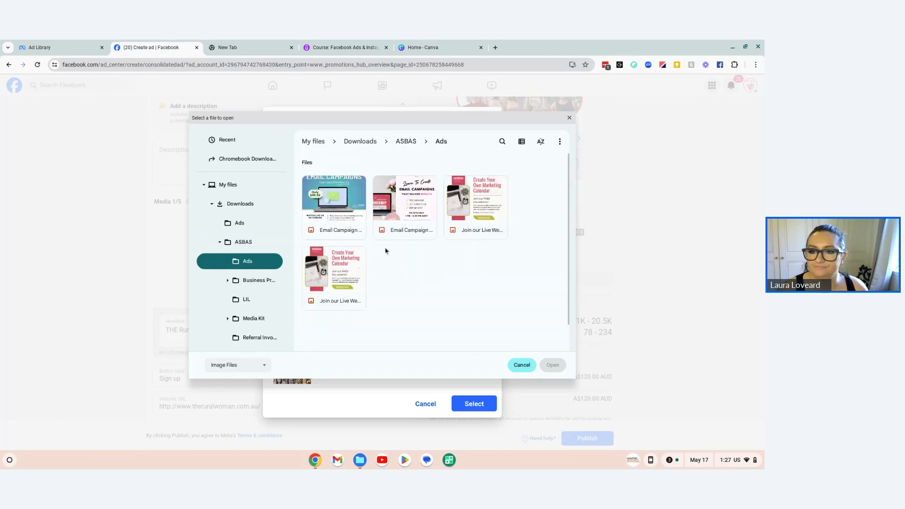
{"action": "left_click", "coordinate": [360, 141]}
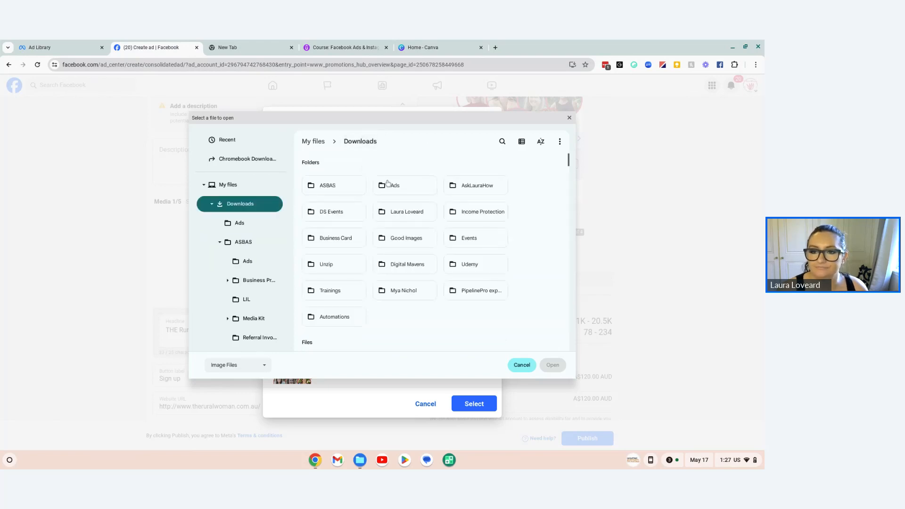
Step: Upload Page 1.png from the Ads folder in Downloads to the ad's media
{"action": "double_click", "coordinate": [388, 185]}
{"action": "scroll", "coordinate": [479, 258], "scroll_direction": "down", "scroll_amount": 3}
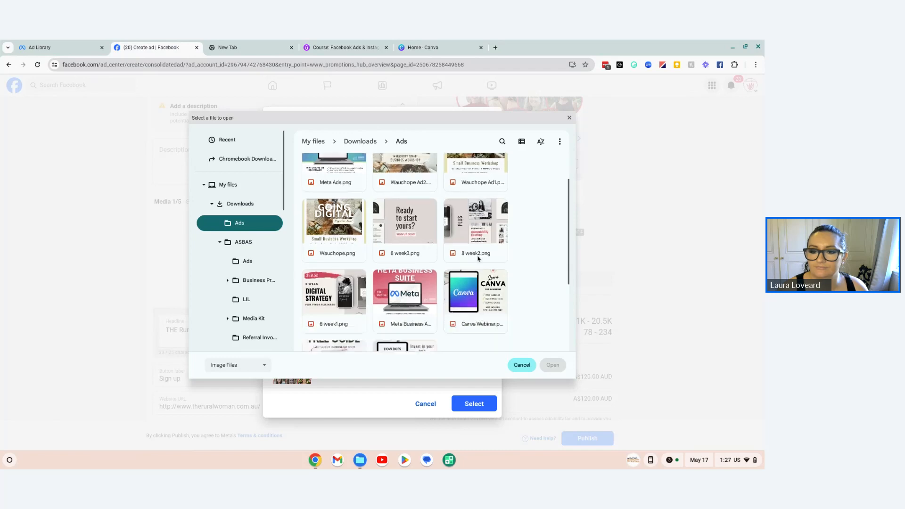
{"action": "scroll", "coordinate": [479, 258], "scroll_direction": "down", "scroll_amount": 2}
{"action": "left_click", "coordinate": [315, 293]}
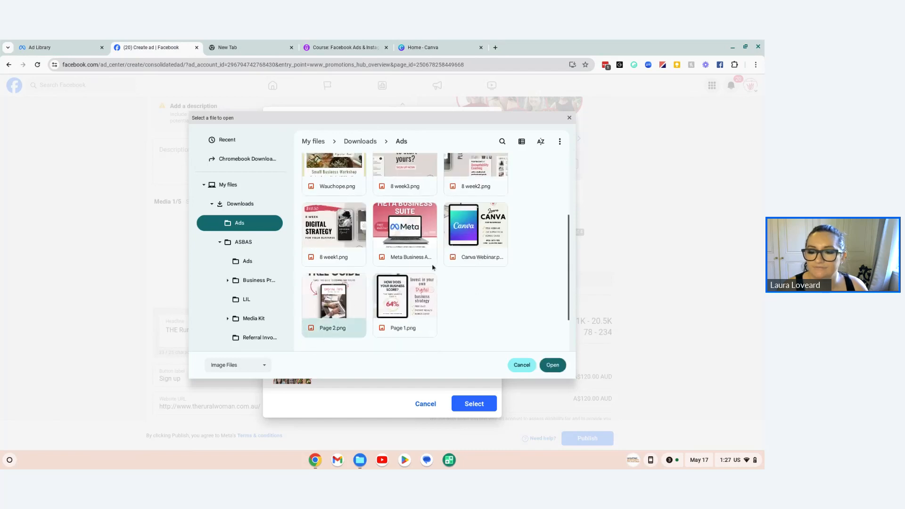
{"action": "left_click", "coordinate": [405, 302]}
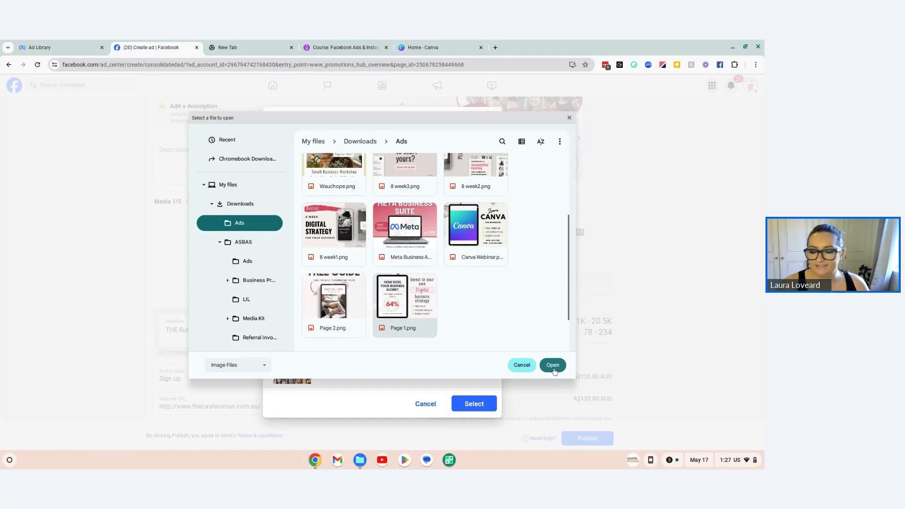
{"action": "left_click", "coordinate": [554, 366]}
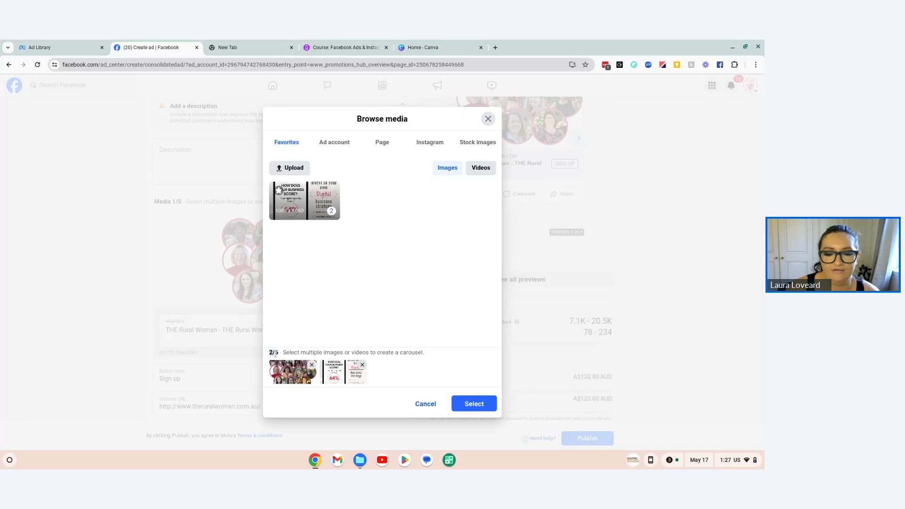
Step: Remove the original group portrait image from the selected carousel media
{"action": "left_click", "coordinate": [311, 365]}
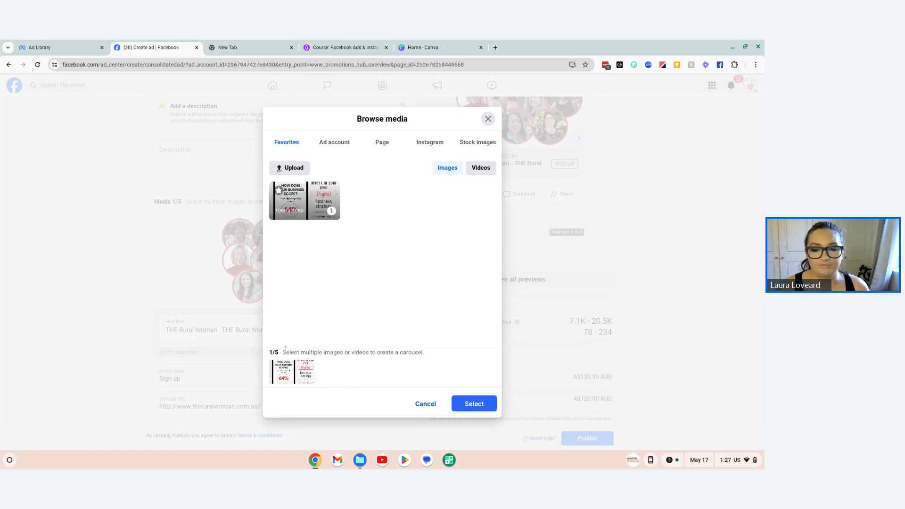
{"action": "left_click_drag", "start_coordinate": [286, 350], "coordinate": [421, 359]}
{"action": "left_click", "coordinate": [421, 366]}
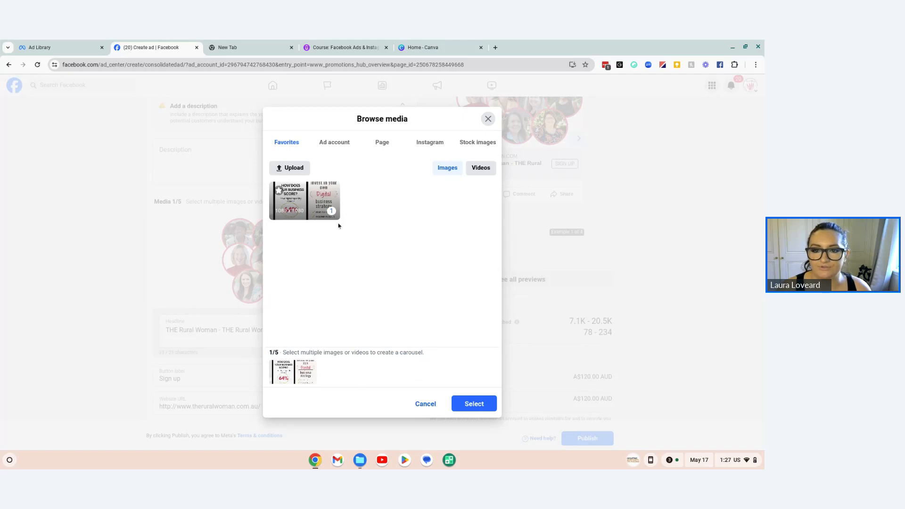
Step: Upload Page 2.png from the Ads folder and apply the two selected images as the ad's carousel
{"action": "left_click", "coordinate": [294, 169]}
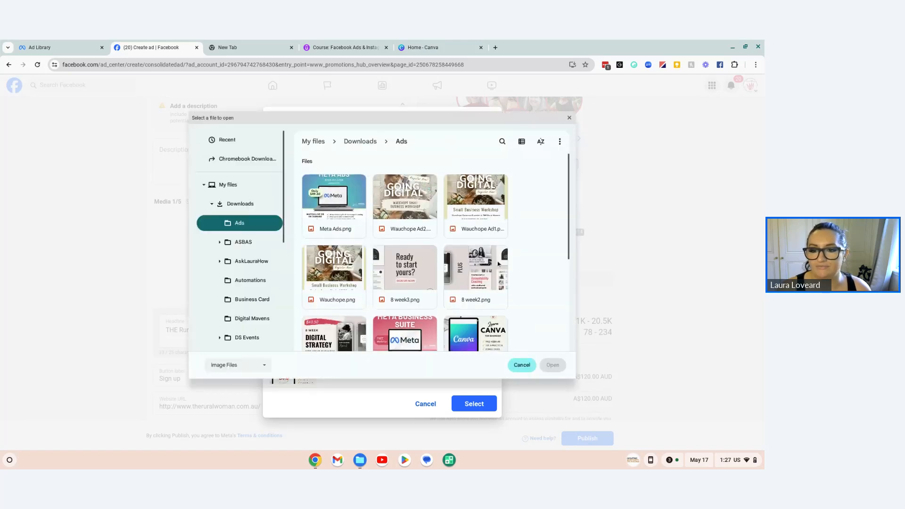
{"action": "scroll", "coordinate": [509, 270], "scroll_direction": "down", "scroll_amount": 3}
{"action": "scroll", "coordinate": [509, 270], "scroll_direction": "down", "scroll_amount": 1}
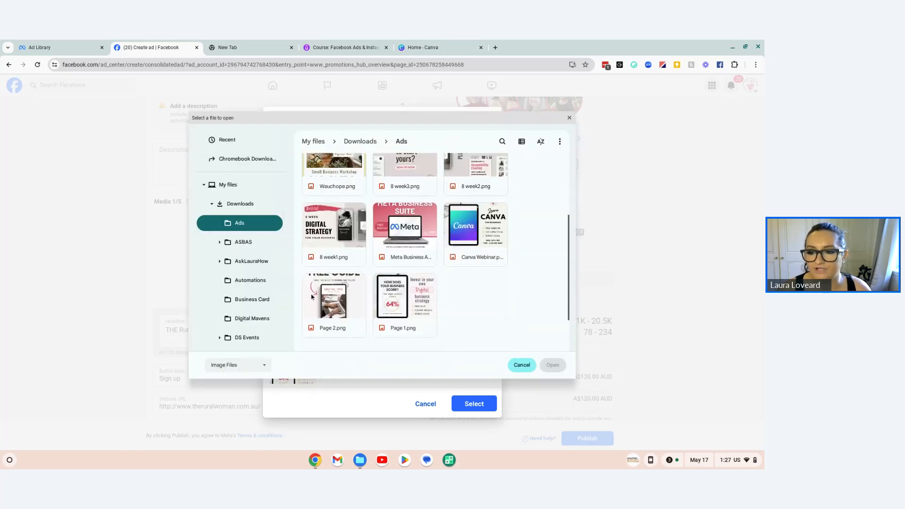
{"action": "left_click", "coordinate": [332, 302]}
{"action": "left_click", "coordinate": [561, 365]}
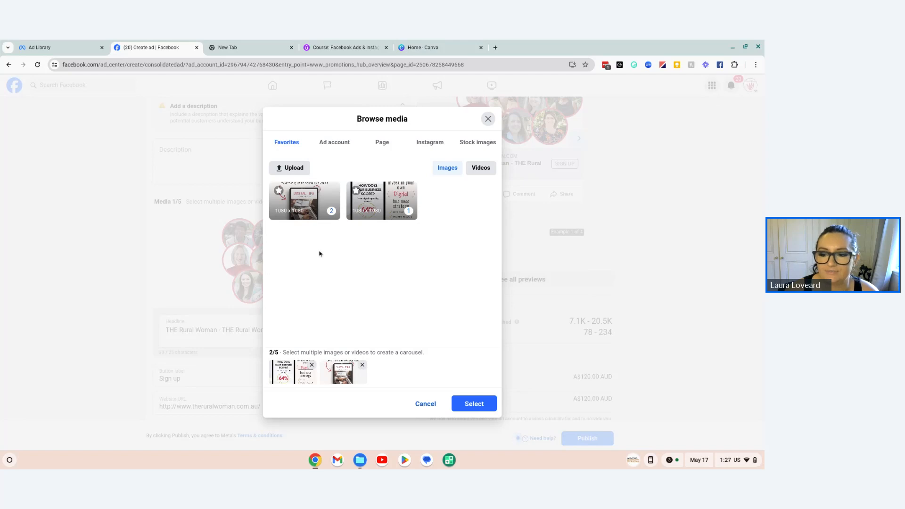
{"action": "left_click", "coordinate": [490, 404]}
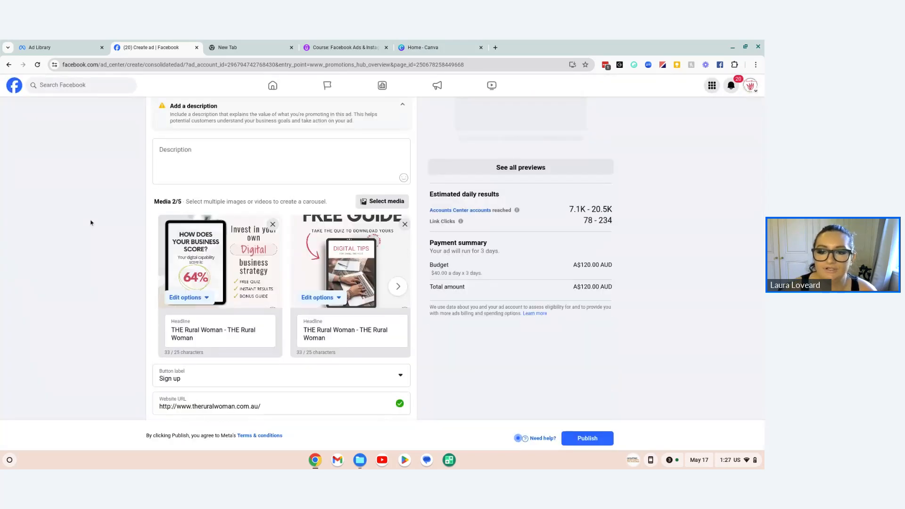
Step: Activate the ad's empty description field and open the ASBAS bookmarks folder in a new browser tab
{"action": "left_click", "coordinate": [213, 158]}
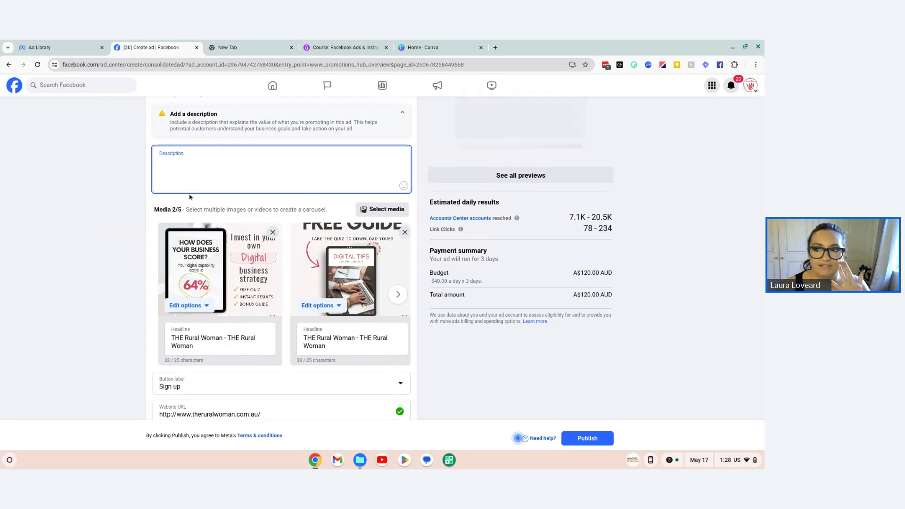
{"action": "left_click", "coordinate": [496, 47]}
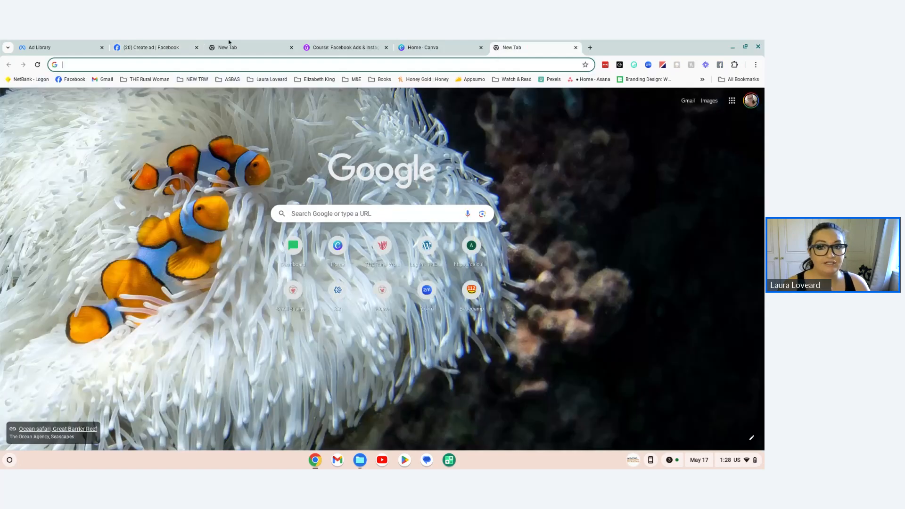
{"action": "left_click", "coordinate": [231, 79]}
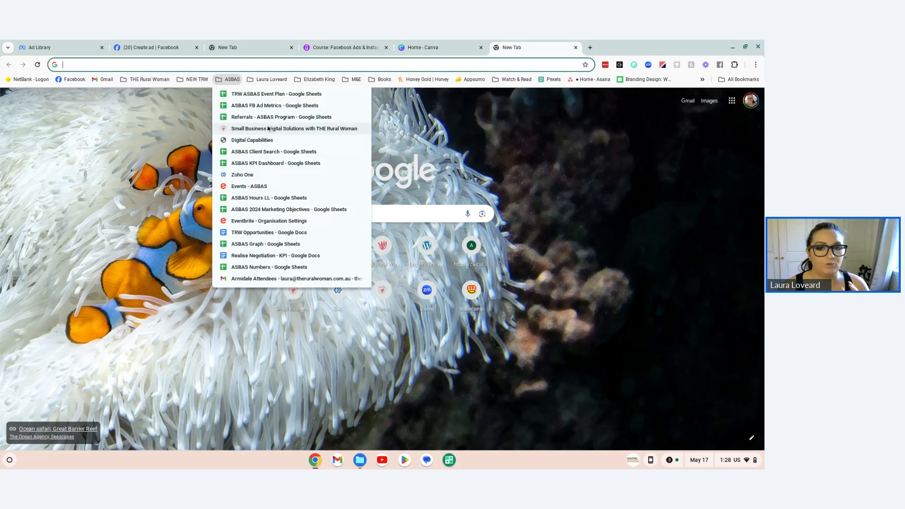
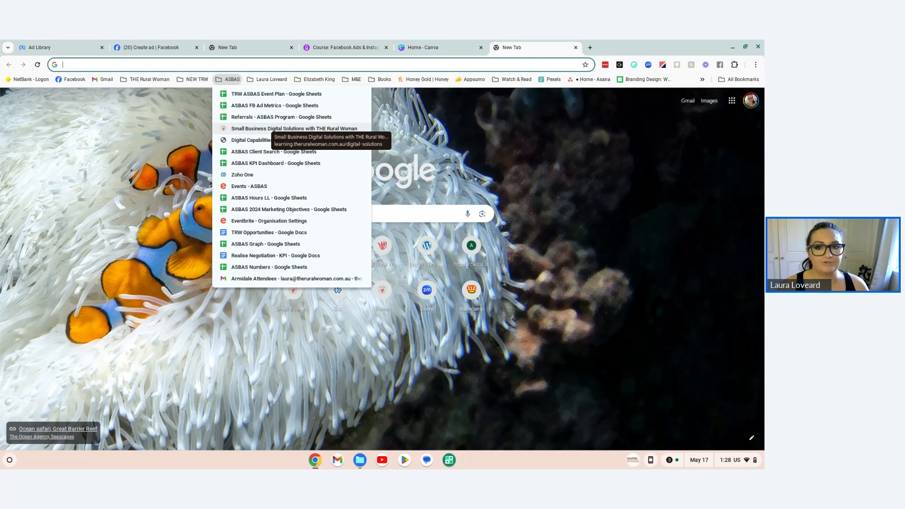
Step: Open the bookmarked ASBAS FB Ad Metrics spreadsheet and review FB Ad Set 2's creative, date, description, target details and budget
{"action": "left_click", "coordinate": [272, 105]}
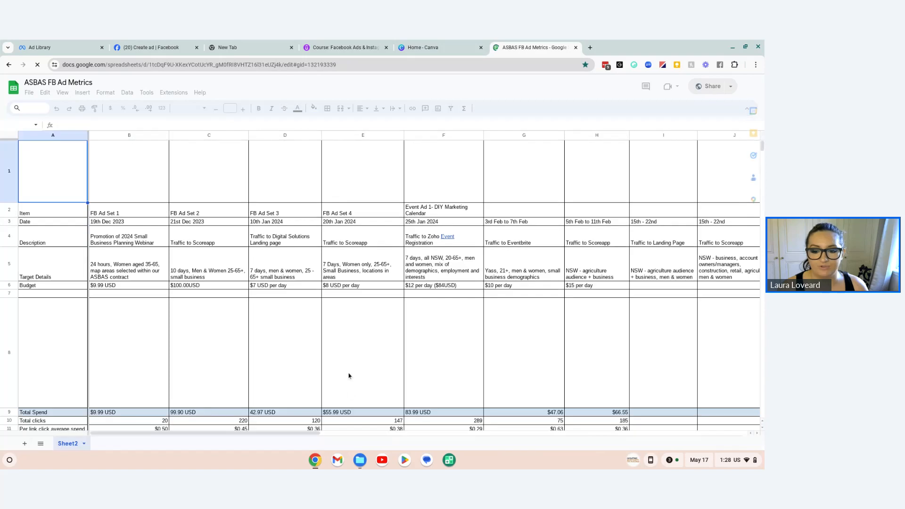
{"action": "left_click", "coordinate": [348, 375]}
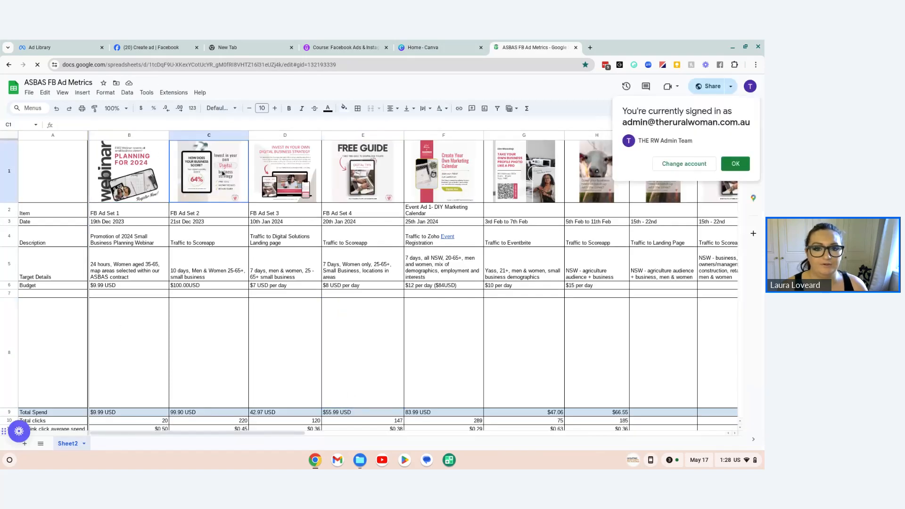
{"action": "left_click", "coordinate": [206, 210]}
{"action": "left_click", "coordinate": [221, 223]}
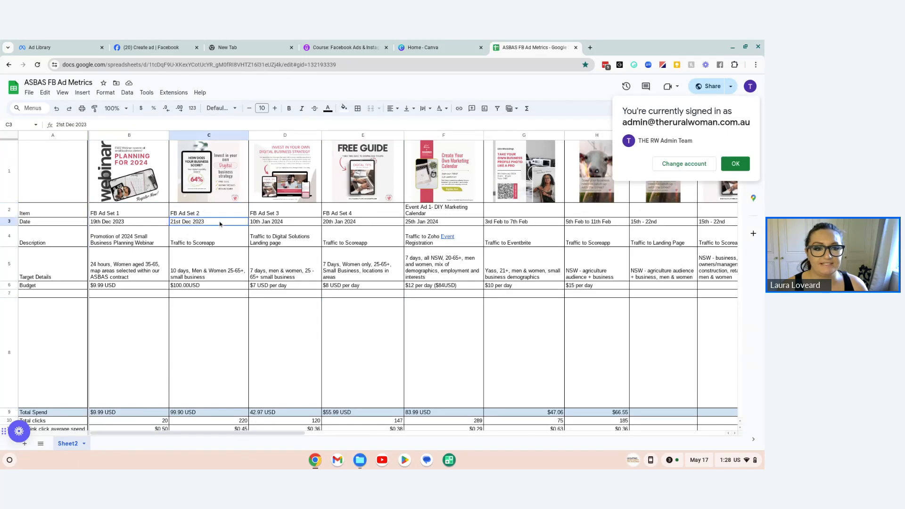
{"action": "left_click", "coordinate": [236, 245]}
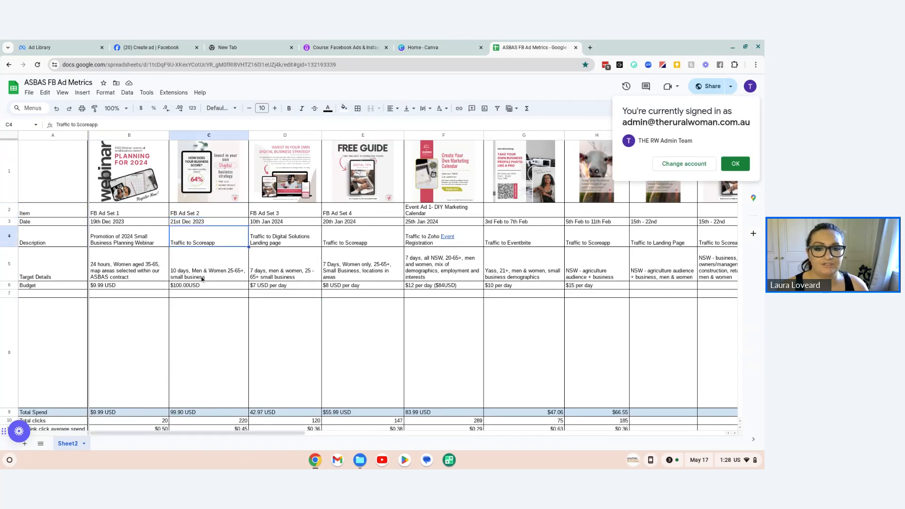
{"action": "scroll", "coordinate": [203, 278], "scroll_direction": "down", "scroll_amount": 1}
{"action": "left_click", "coordinate": [206, 235]}
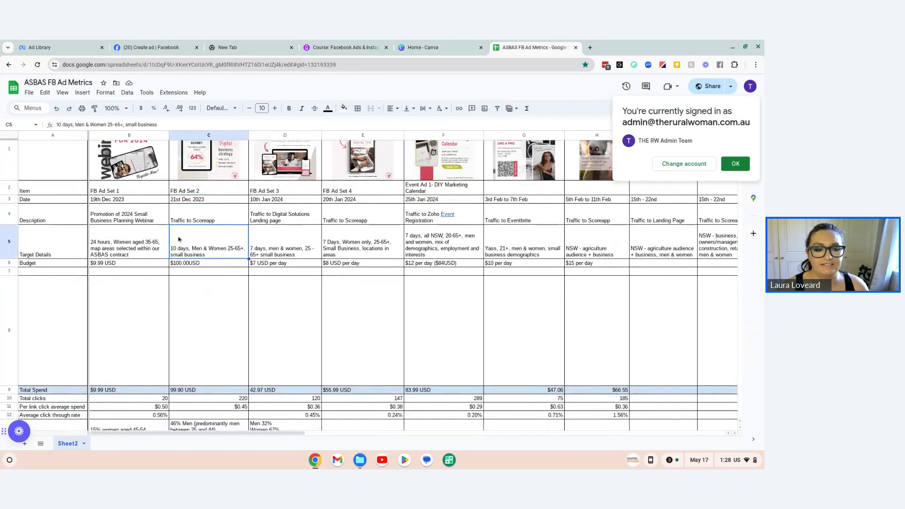
{"action": "scroll", "coordinate": [198, 264], "scroll_direction": "down", "scroll_amount": 1}
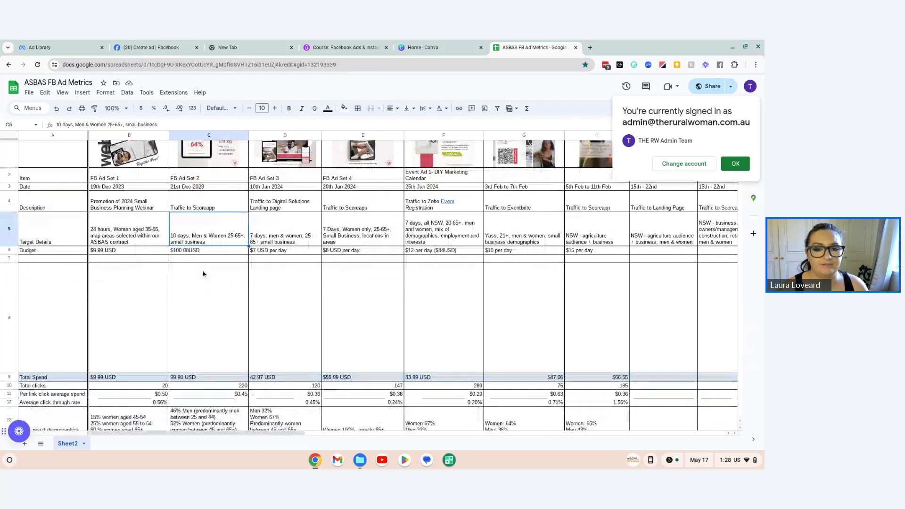
{"action": "scroll", "coordinate": [204, 264], "scroll_direction": "down", "scroll_amount": 3}
{"action": "scroll", "coordinate": [205, 265], "scroll_direction": "down", "scroll_amount": 2}
Step: Examine FB Ad Set 2's total spend and its result figures from total clicks down to the outcome
{"action": "left_click", "coordinate": [202, 241]}
{"action": "scroll", "coordinate": [202, 245], "scroll_direction": "down", "scroll_amount": 1}
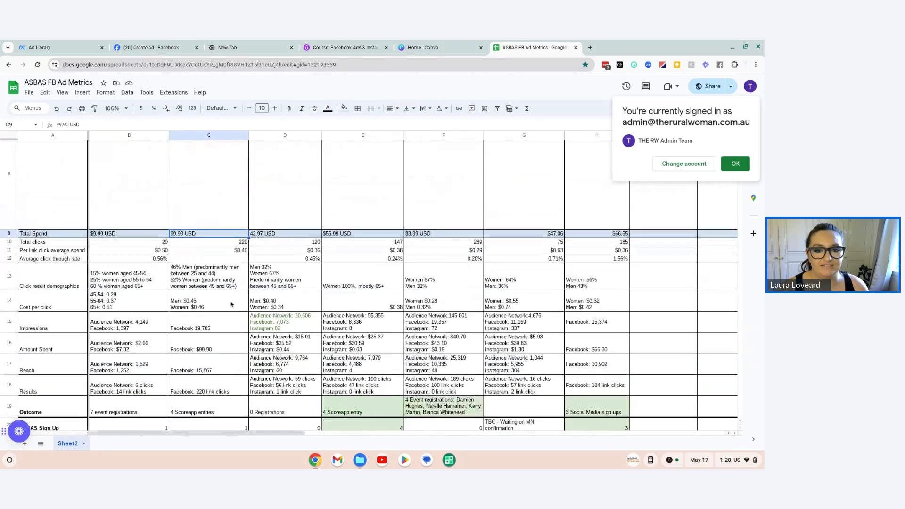
{"action": "left_click_drag", "start_coordinate": [202, 227], "coordinate": [206, 395]}
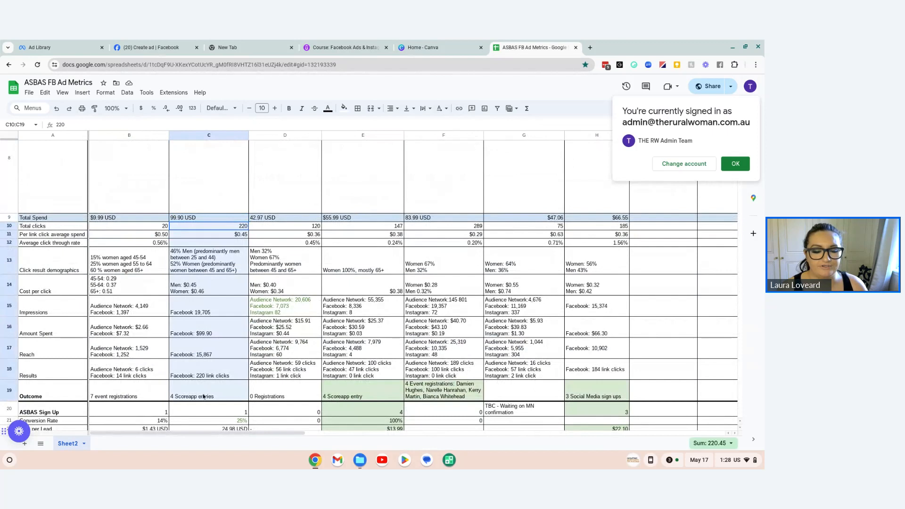
{"action": "scroll", "coordinate": [208, 391], "scroll_direction": "down", "scroll_amount": 7}
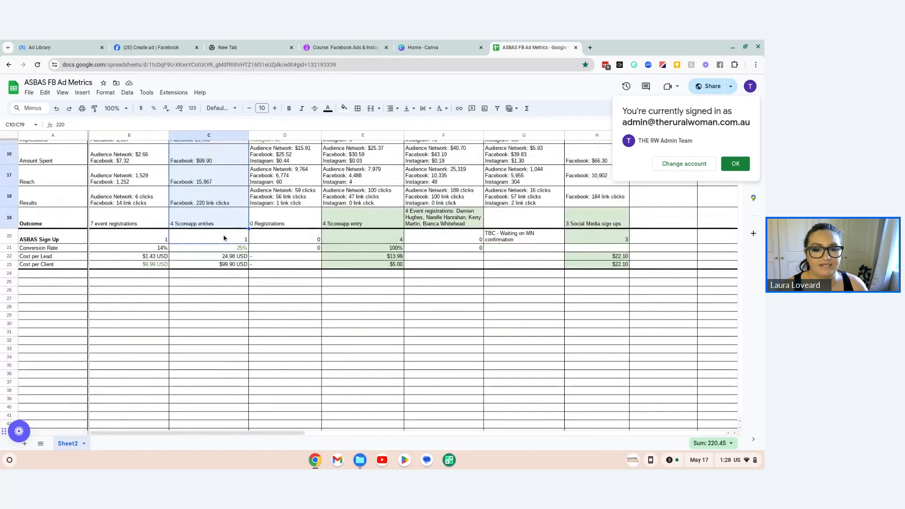
{"action": "left_click_drag", "start_coordinate": [225, 267], "coordinate": [225, 267]}
{"action": "left_click", "coordinate": [203, 359]}
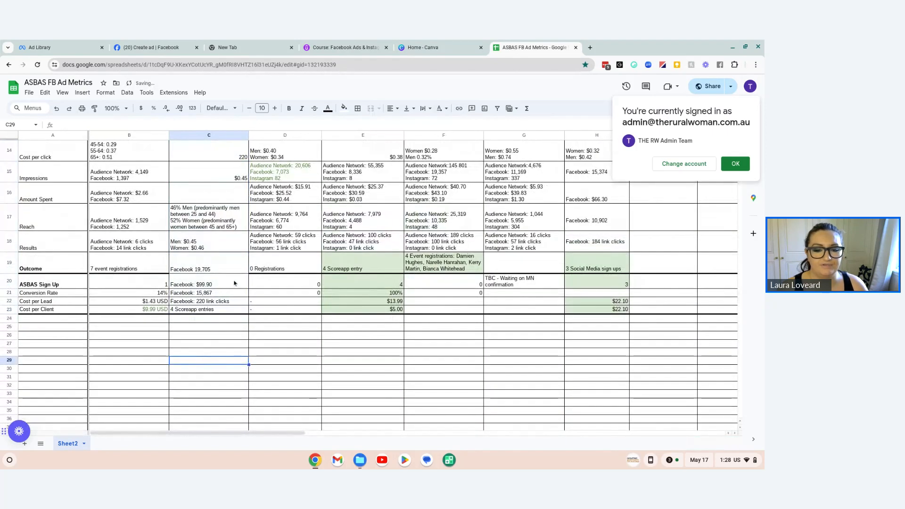
{"action": "key", "text": "ctrl+z"}
Step: Check the ASBAS sign-ups and conversion rate of FB Ad Set 2 and the sign-ups of FB Ad Set 4
{"action": "left_click", "coordinate": [206, 285]}
{"action": "left_click", "coordinate": [199, 278]}
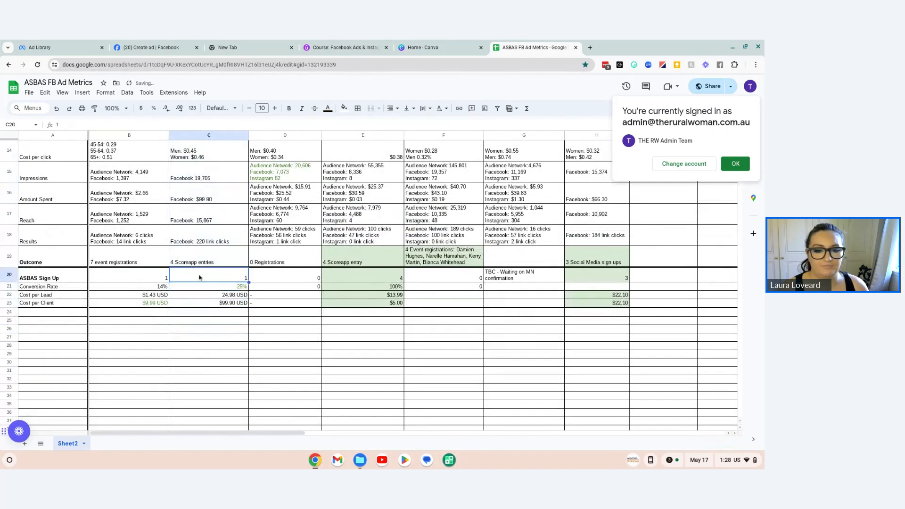
{"action": "left_click", "coordinate": [220, 288]}
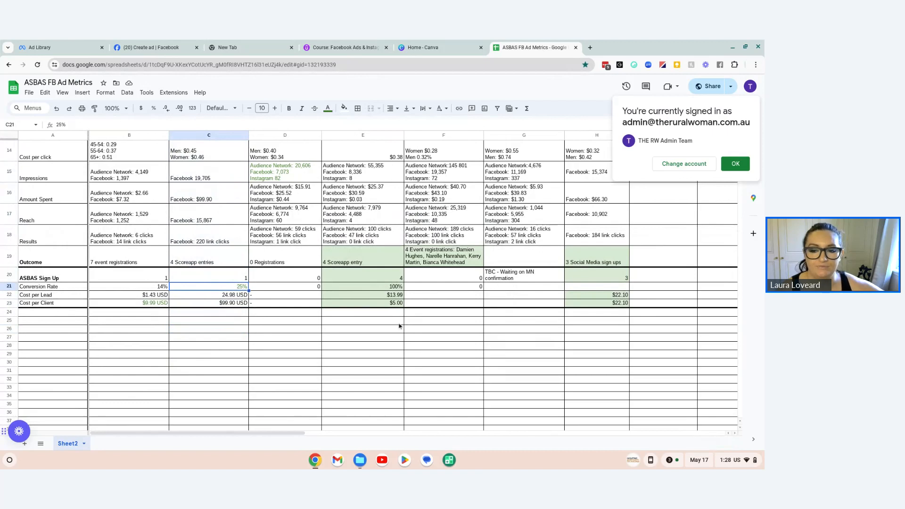
{"action": "left_click", "coordinate": [381, 279]}
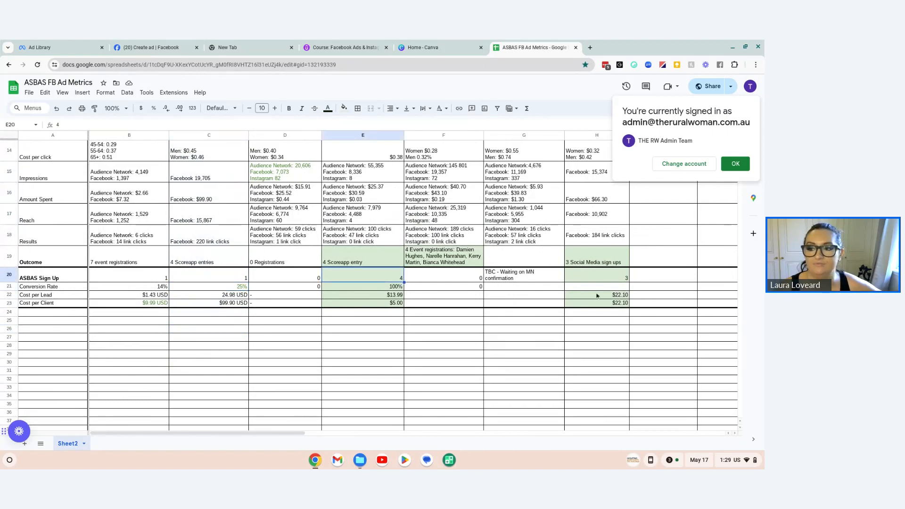
Step: Compare the ad sets' creatives and results, and view the April and May ads with their descriptions and ad copy
{"action": "scroll", "coordinate": [477, 293], "scroll_direction": "up", "scroll_amount": 10}
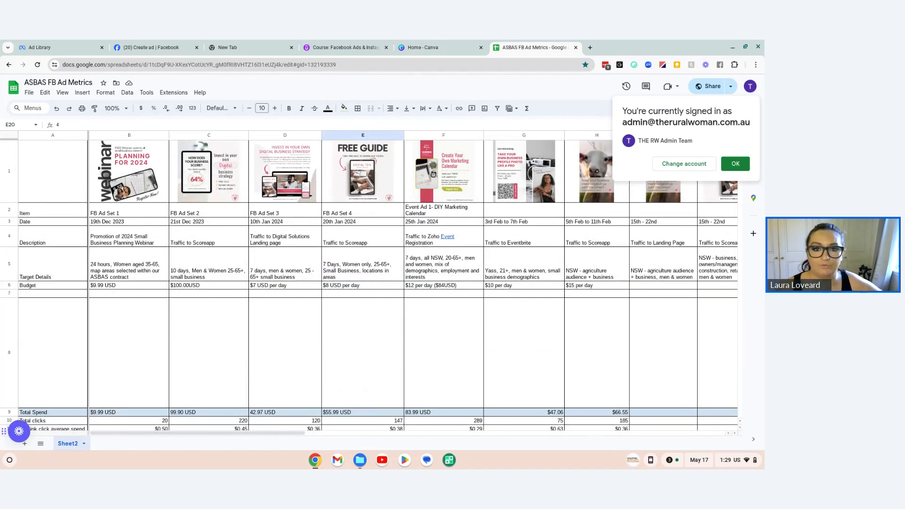
{"action": "scroll", "coordinate": [307, 299], "scroll_direction": "down", "scroll_amount": 1}
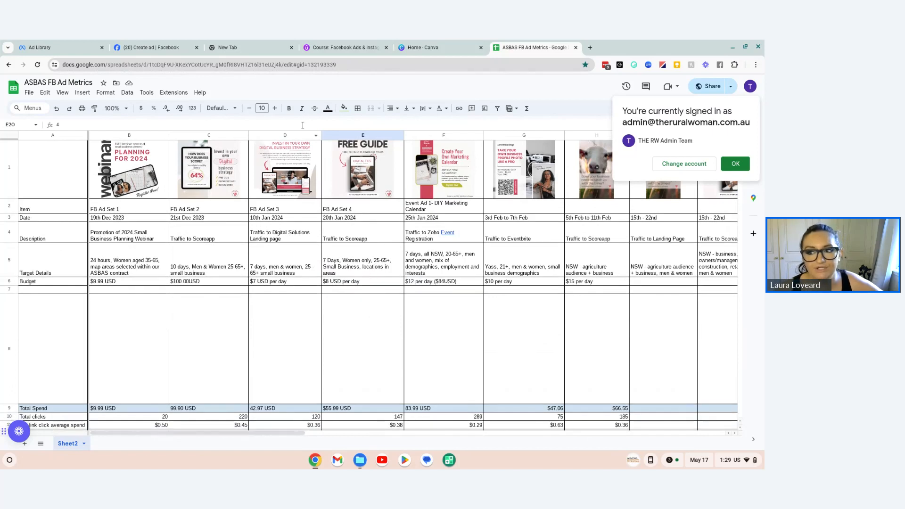
{"action": "scroll", "coordinate": [358, 213], "scroll_direction": "down", "scroll_amount": 1}
{"action": "scroll", "coordinate": [363, 199], "scroll_direction": "up", "scroll_amount": 1}
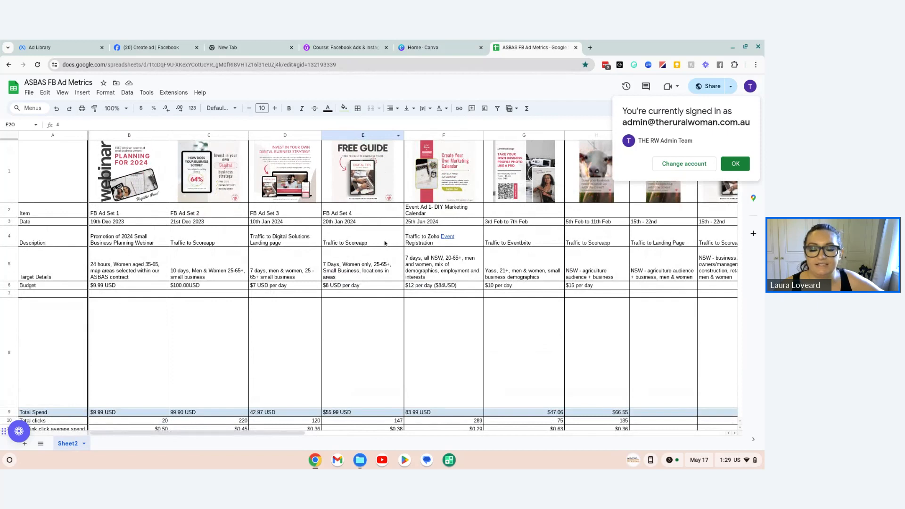
{"action": "scroll", "coordinate": [372, 212], "scroll_direction": "down", "scroll_amount": 4}
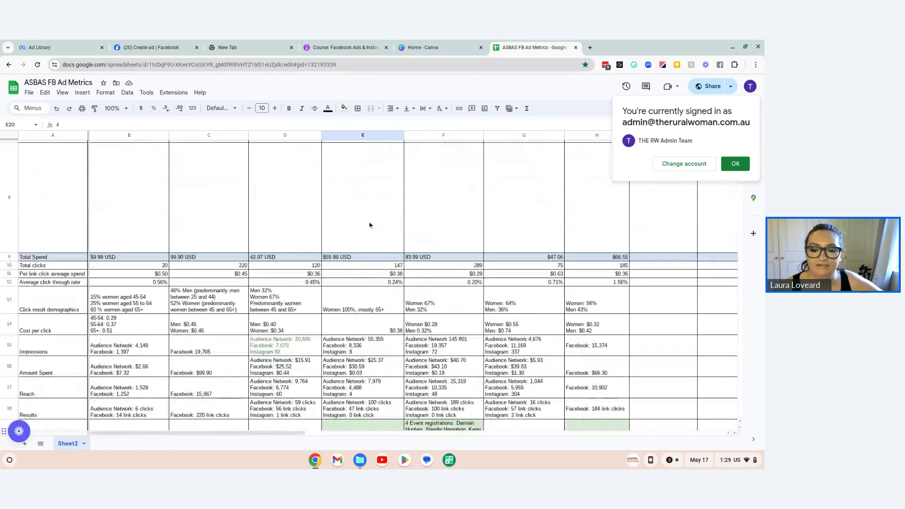
{"action": "scroll", "coordinate": [369, 225], "scroll_direction": "down", "scroll_amount": 3}
{"action": "scroll", "coordinate": [374, 264], "scroll_direction": "up", "scroll_amount": 7}
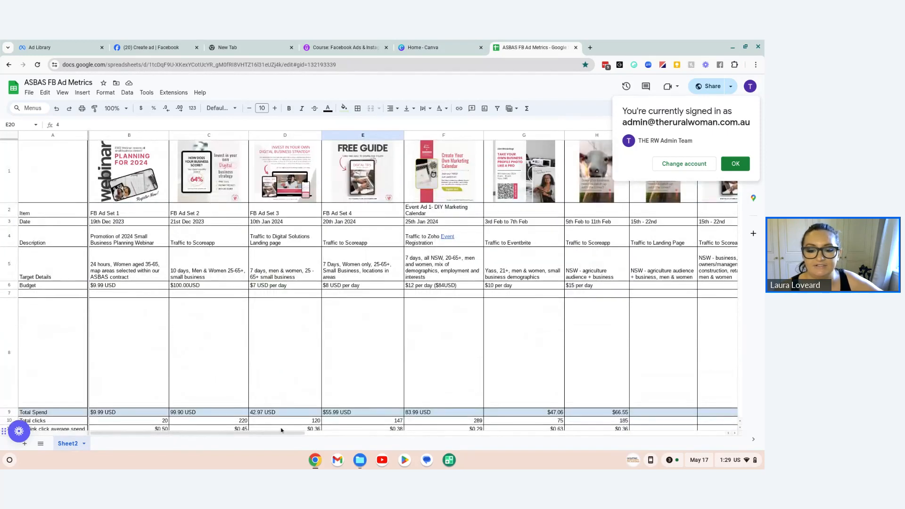
{"action": "left_click_drag", "start_coordinate": [281, 430], "coordinate": [591, 400]}
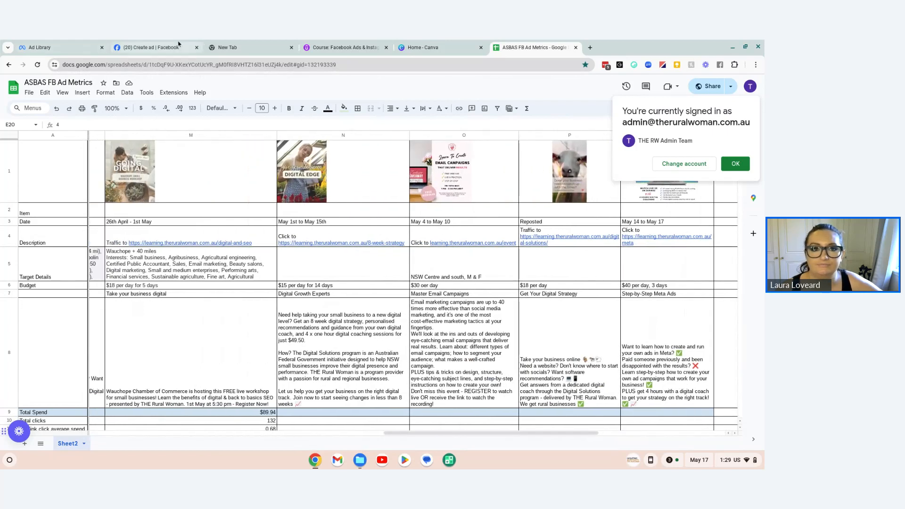
Step: Return to the Facebook ad draft and activate its empty description field
{"action": "left_click", "coordinate": [340, 47]}
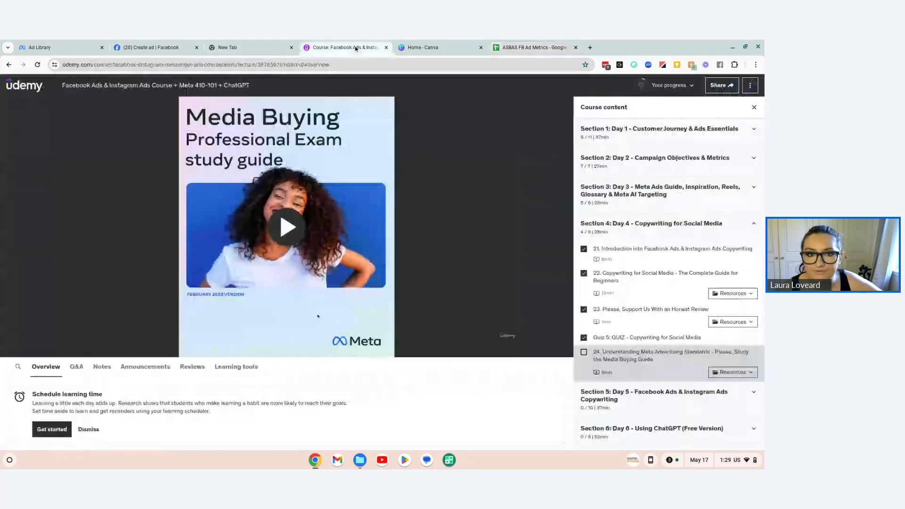
{"action": "left_click", "coordinate": [231, 48]}
{"action": "left_click", "coordinate": [151, 47]}
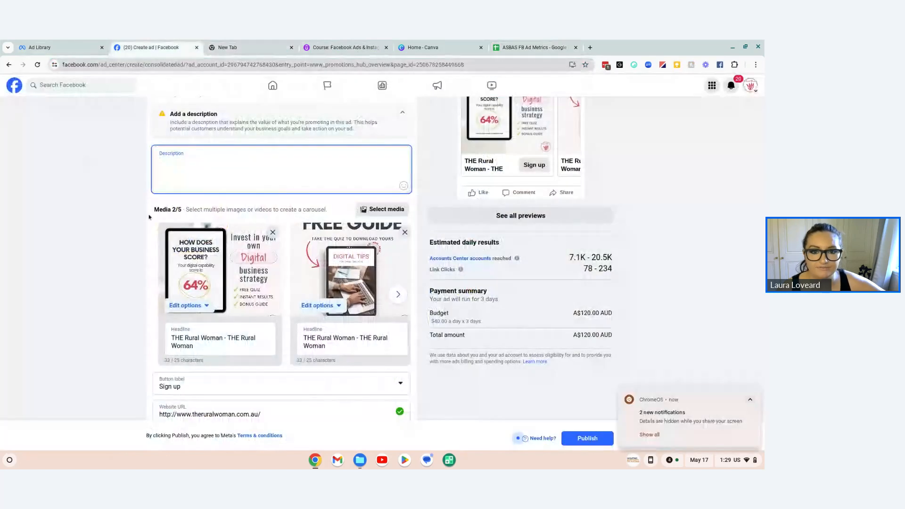
{"action": "left_click", "coordinate": [242, 158]}
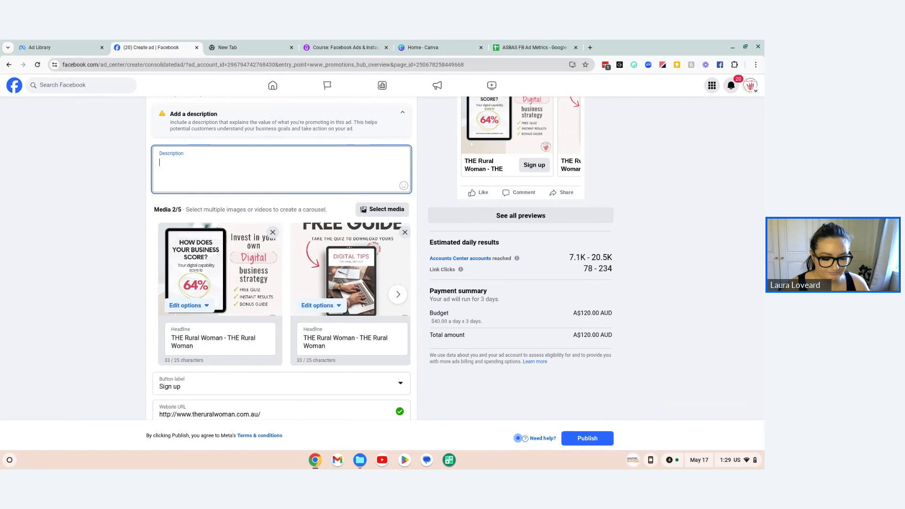
{"action": "type", "text": "Kno"}
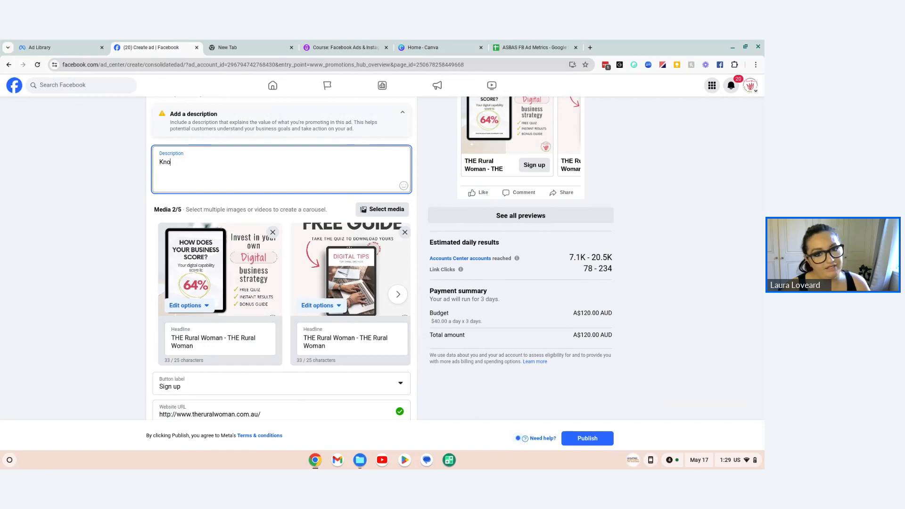
{"action": "key", "text": "BackSpace"}
{"action": "key", "text": "BackSpace"}
{"action": "key", "text": "BackSpace"}
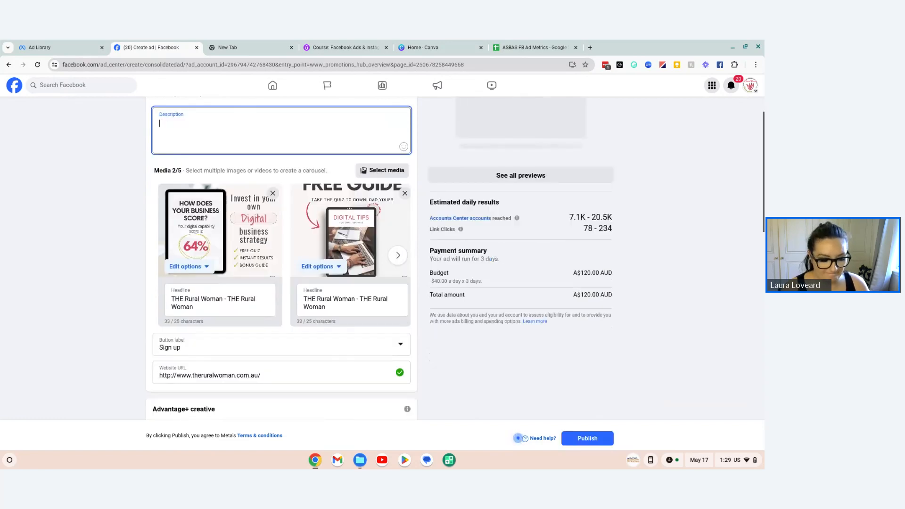
Step: Write "Do you feel like your business might be falling behind online?" as the ad description's first line and start a new line
{"action": "type", "text": "D"}
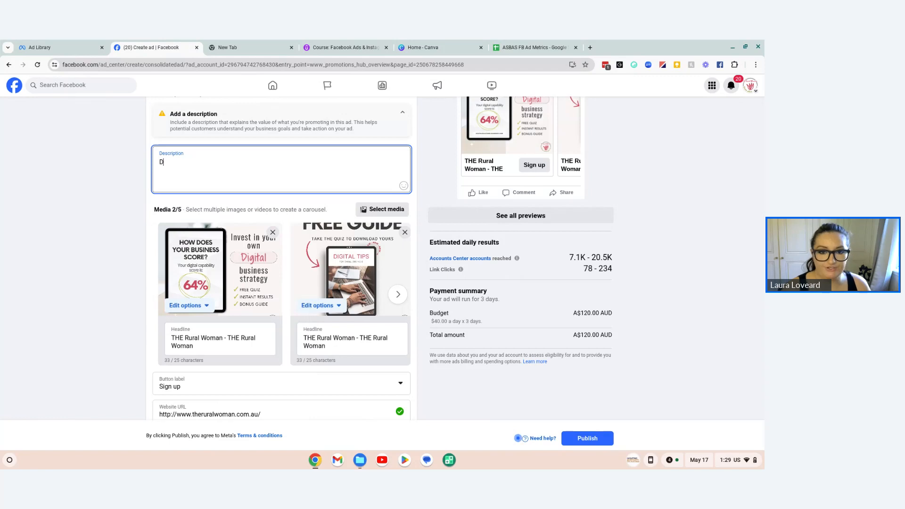
{"action": "type", "text": "o you feel like"}
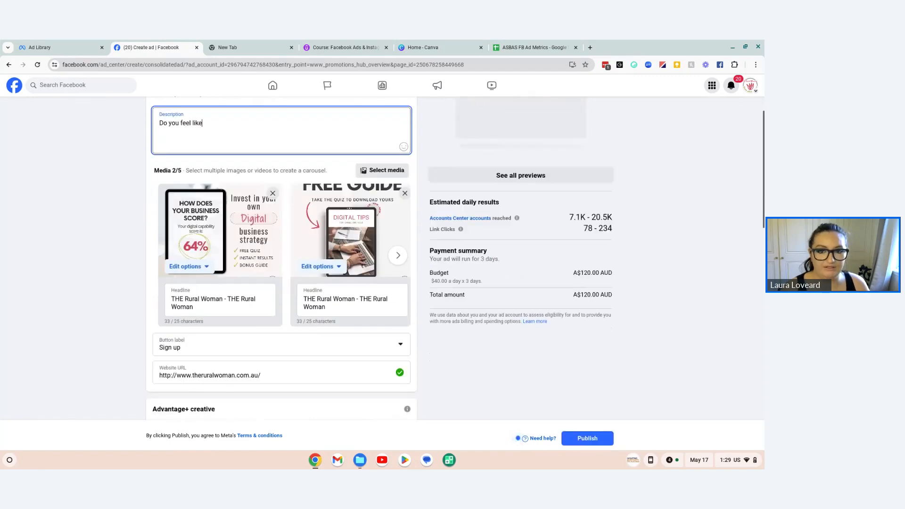
{"action": "type", "text": " your busieness"}
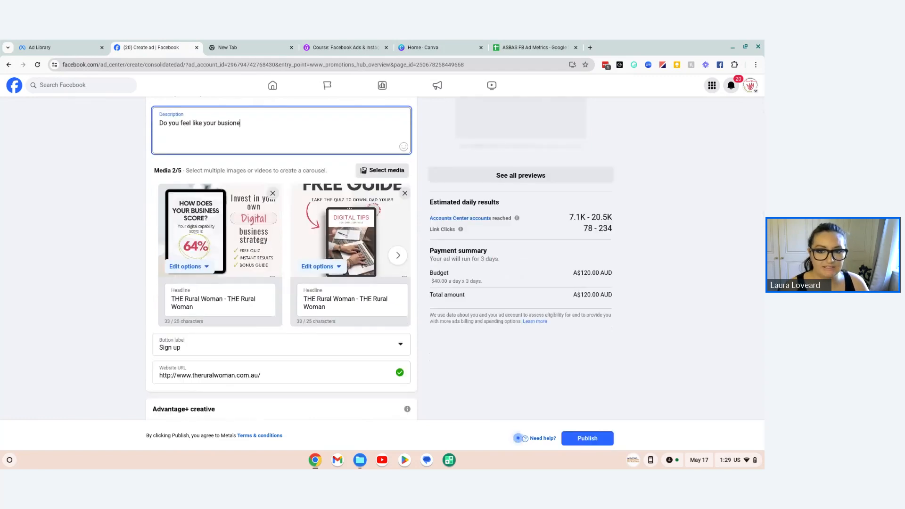
{"action": "key", "text": "BackSpace"}
{"action": "key", "text": "BackSpace"}
{"action": "key", "text": "BackSpace"}
{"action": "key", "text": "BackSpace"}
{"action": "key", "text": "BackSpace"}
{"action": "type", "text": "ness"}
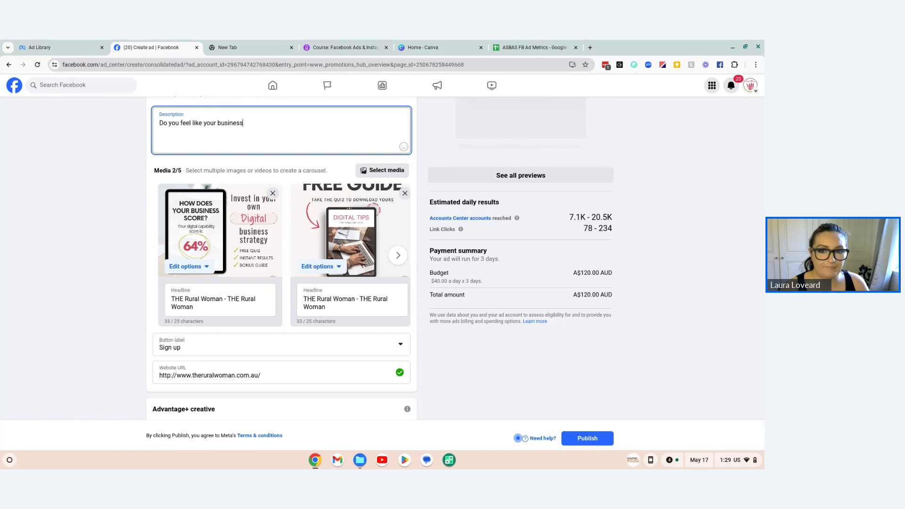
{"action": "type", "text": " might be"}
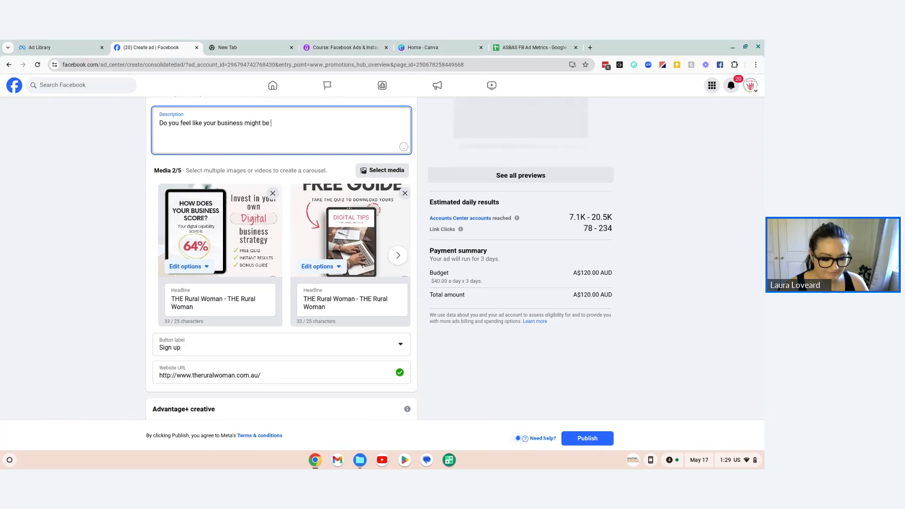
{"action": "type", "text": " falling "}
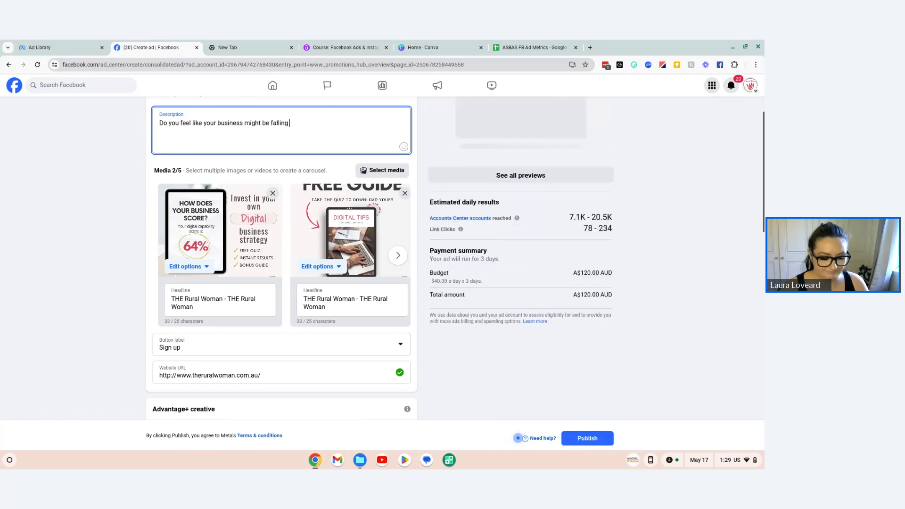
{"action": "type", "text": "behind"}
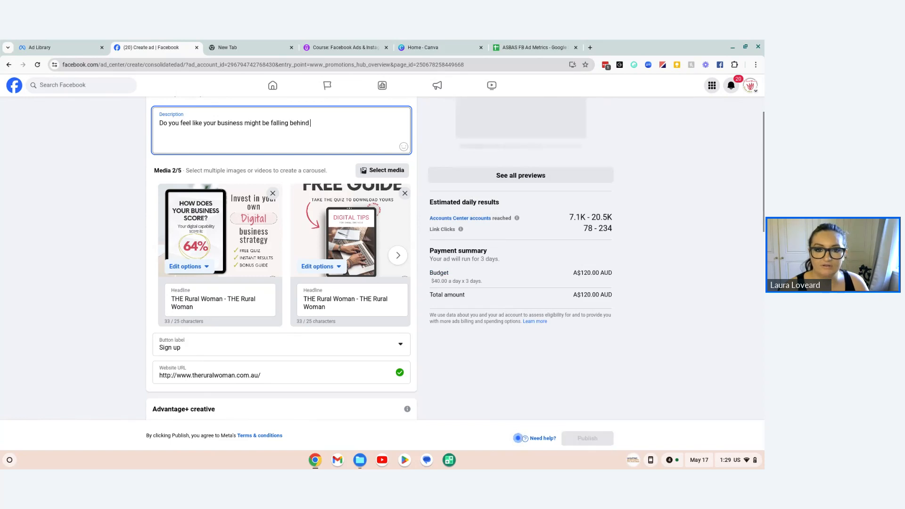
{"action": "type", "text": " onli"}
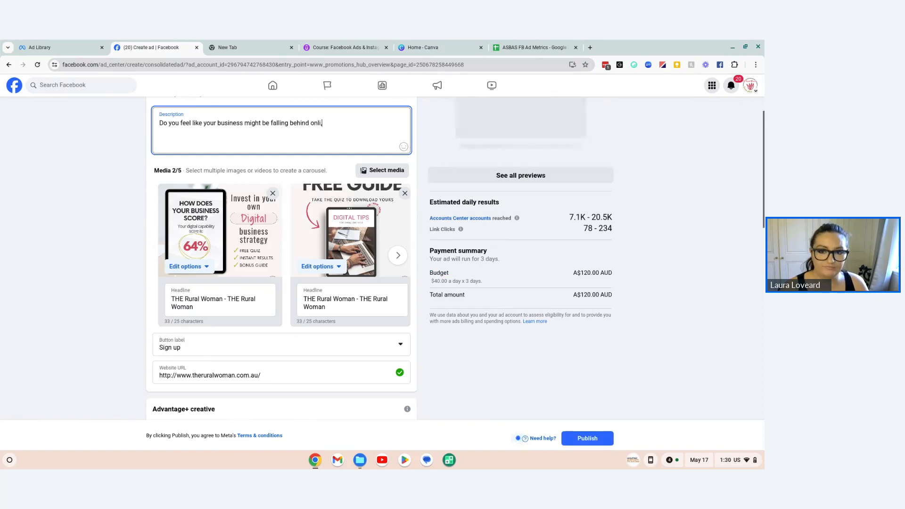
{"action": "type", "text": "ne?"}
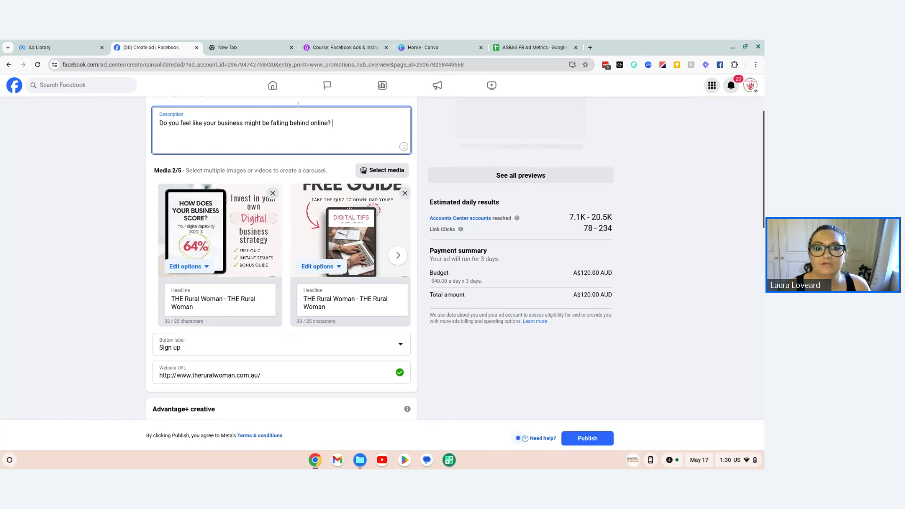
{"action": "key", "text": "Return"}
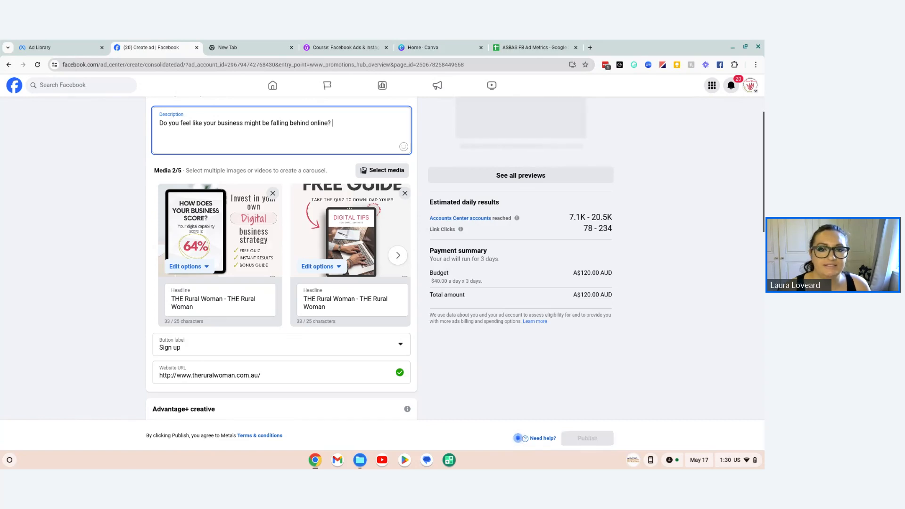
{"action": "type", "text": "+"}
{"action": "key", "text": "BackSpace"}
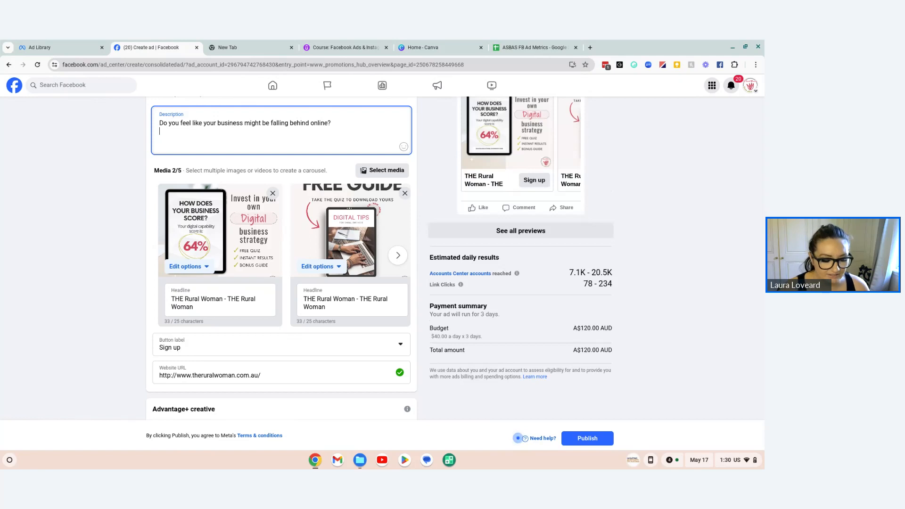
Step: Add the description line "Take our FREE digital quiz to see how your business is performing across 6 key pillars." and start a new line
{"action": "type", "text": "Takw"}
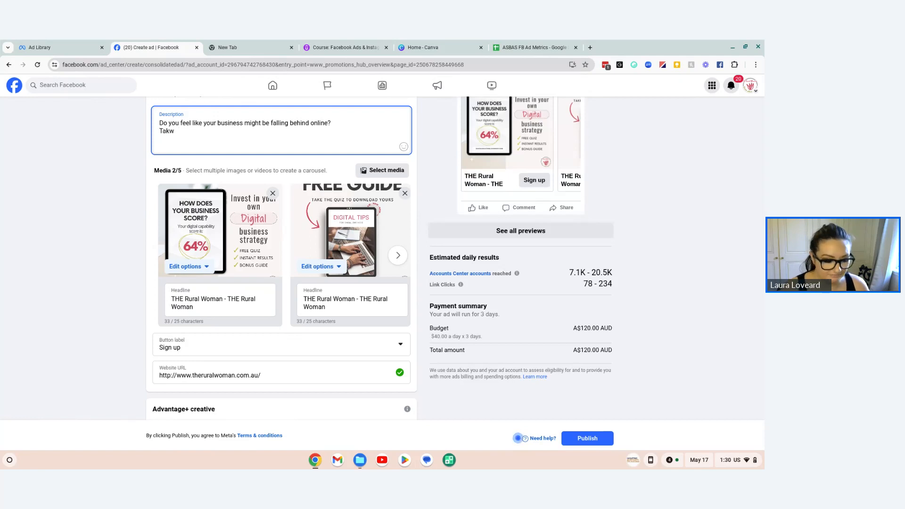
{"action": "type", "text": "eout"}
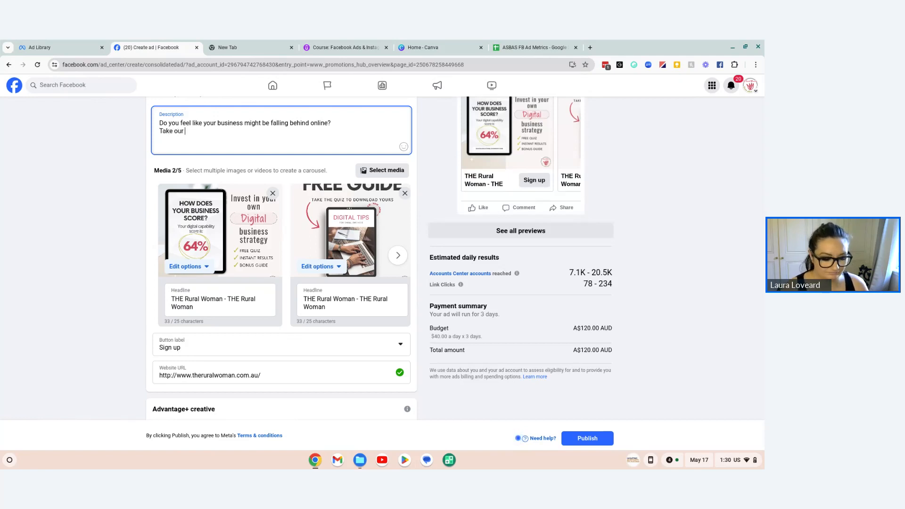
{"action": "type", "text": " FREE "}
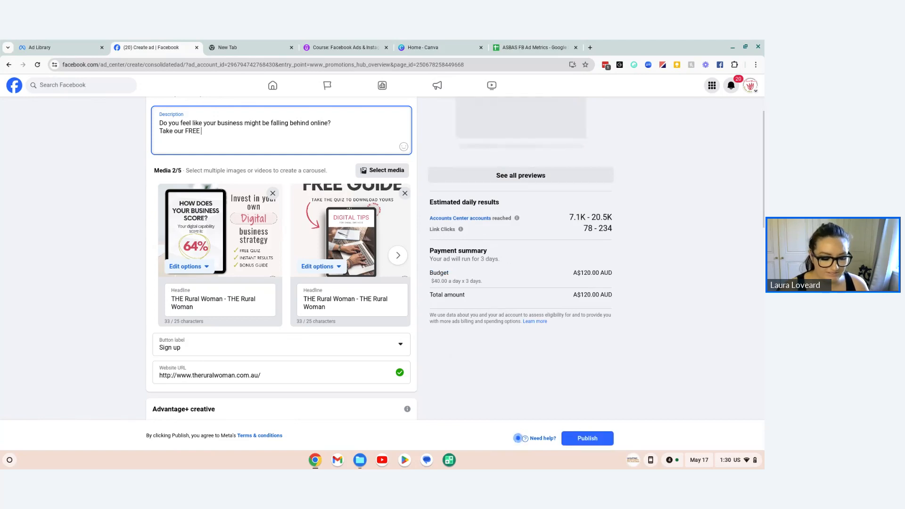
{"action": "type", "text": "digital "}
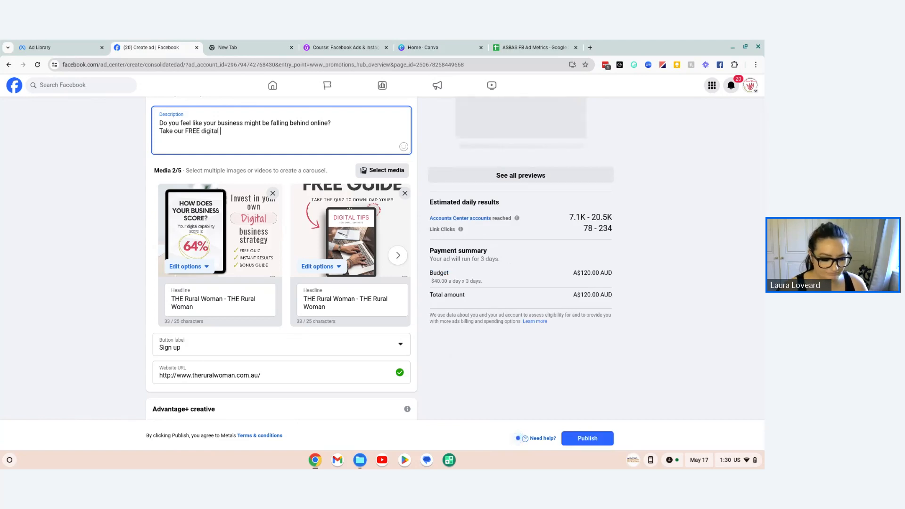
{"action": "type", "text": "quiz to see"}
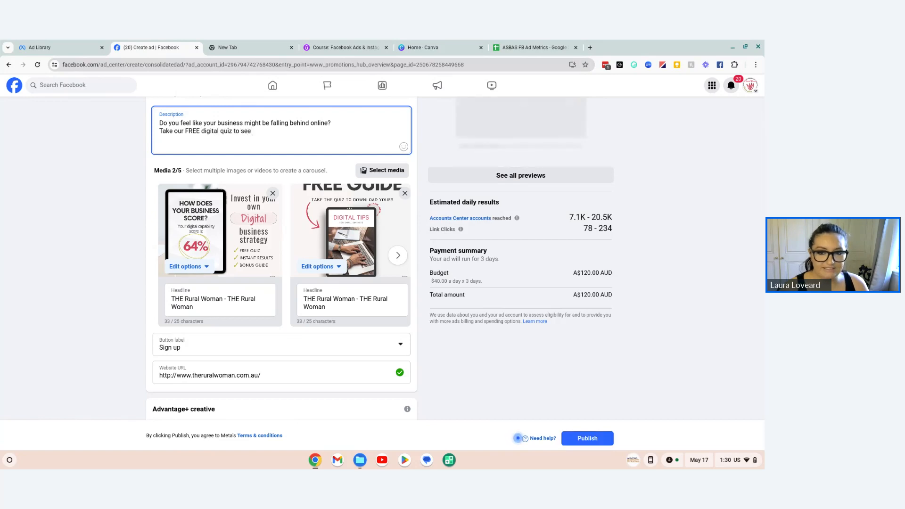
{"action": "type", "text": " how your business is perf"}
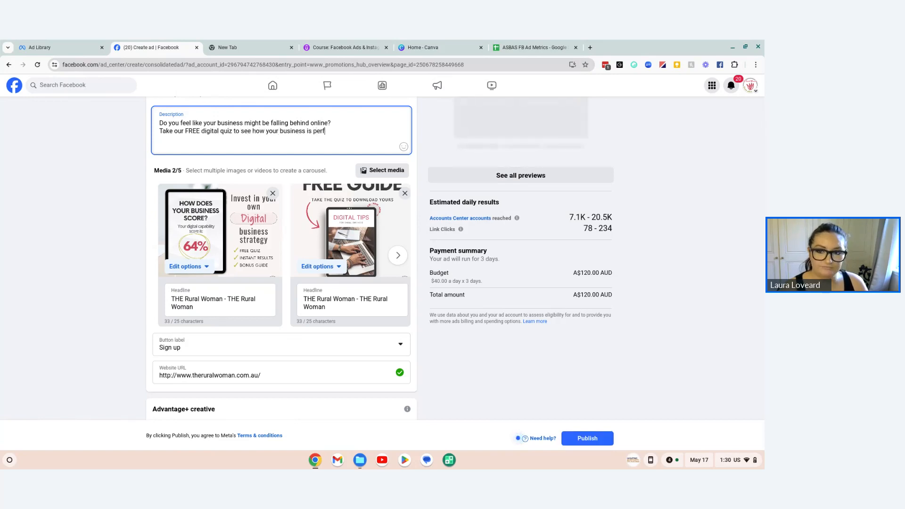
{"action": "type", "text": "orming "}
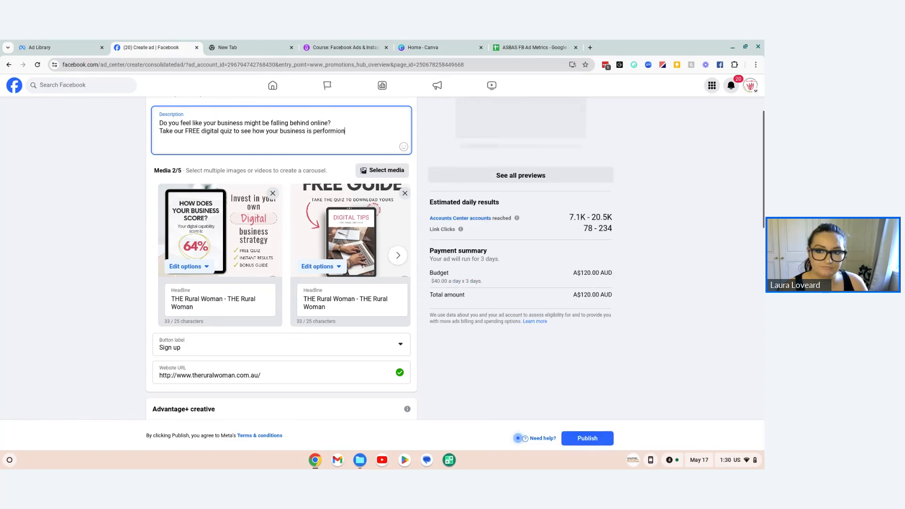
{"action": "type", "text": "ac"}
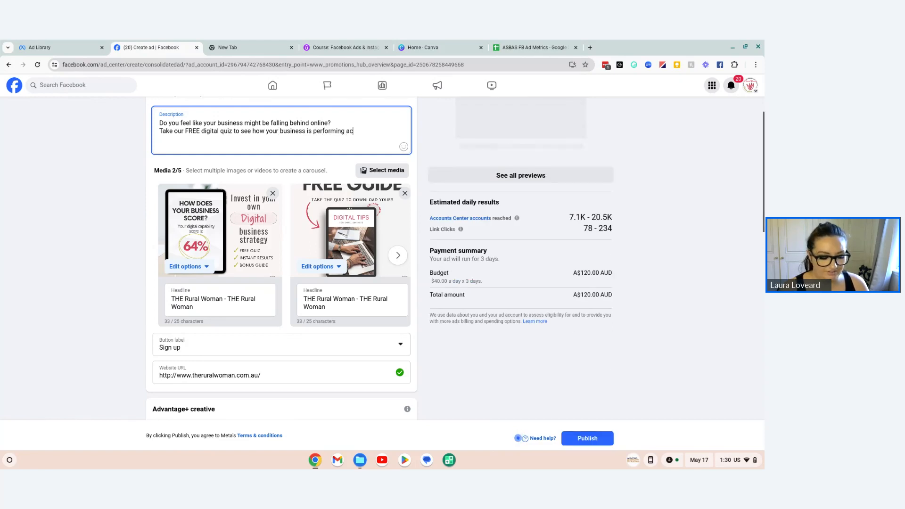
{"action": "type", "text": "ross 6 ke"}
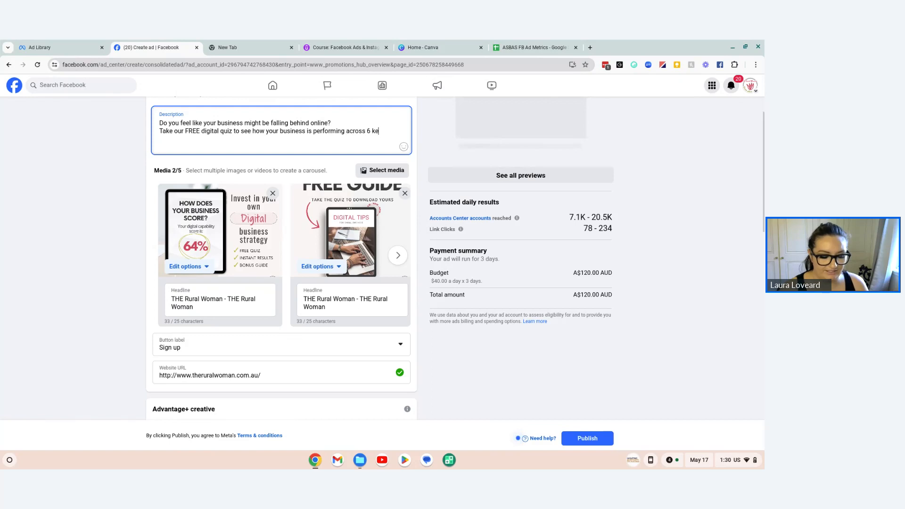
{"action": "type", "text": "y pillars"}
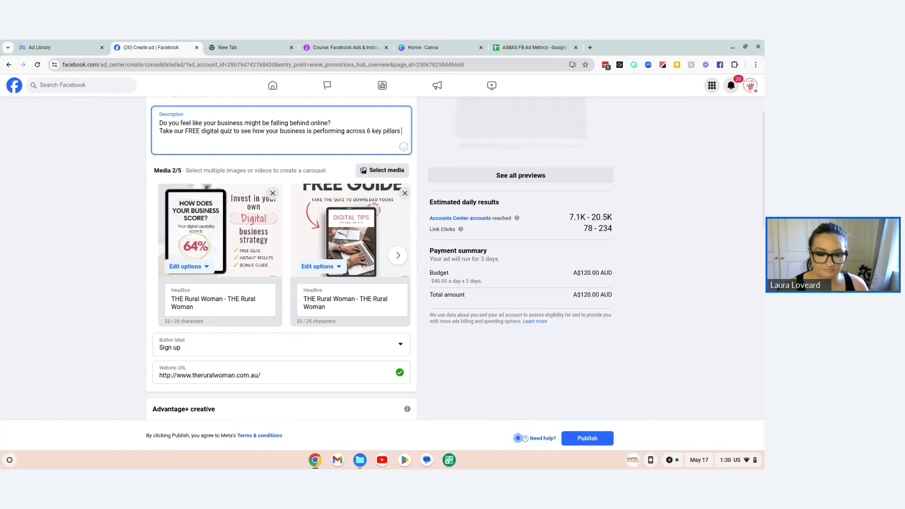
{"action": "key", "text": "Return"}
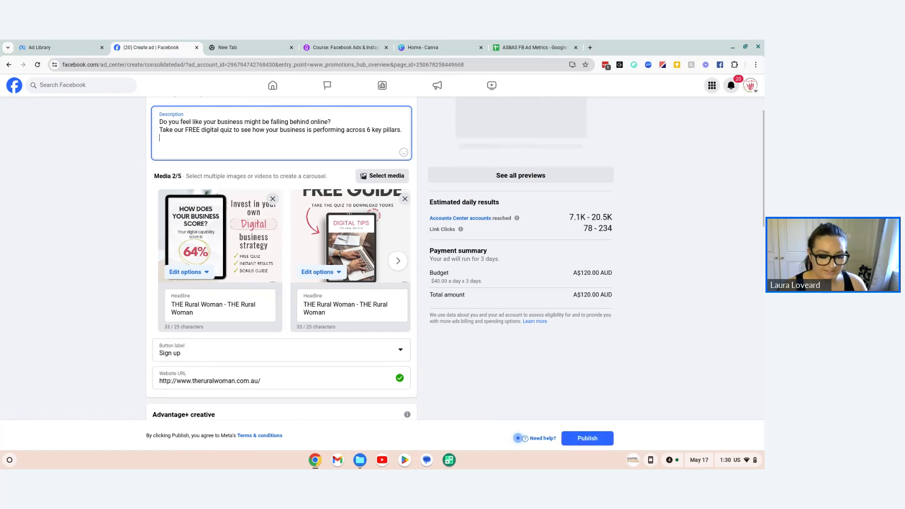
Step: Write "PLUS receive our Digital Guide for Small Business" as the third line of the ad description
{"action": "type", "text": "PLUS"}
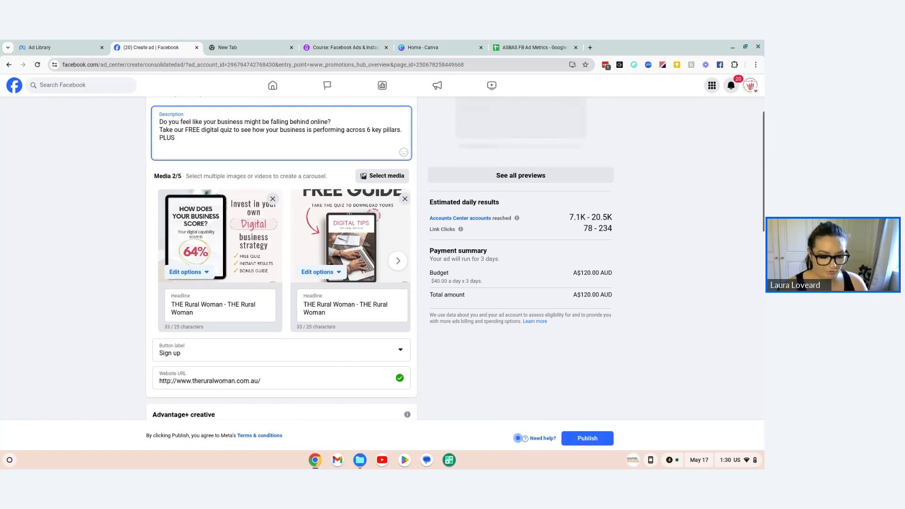
{"action": "type", "text": " receive"}
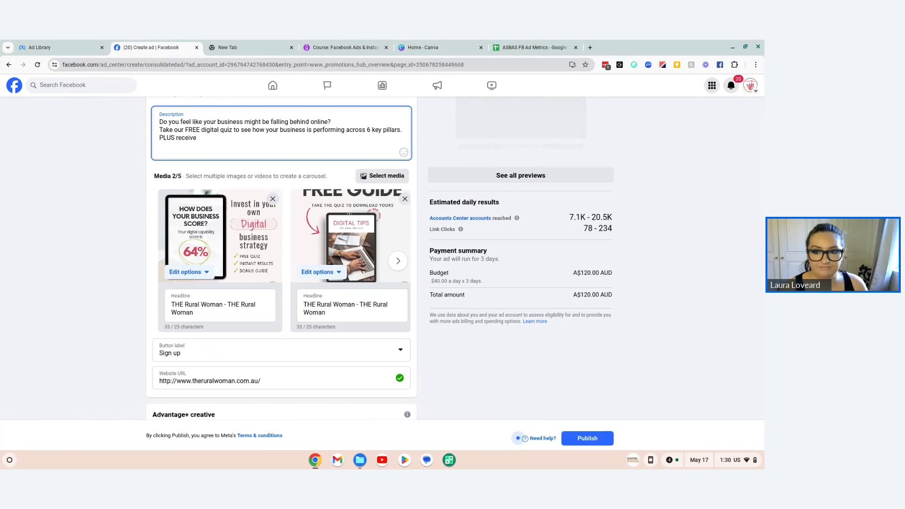
{"action": "type", "text": " our"}
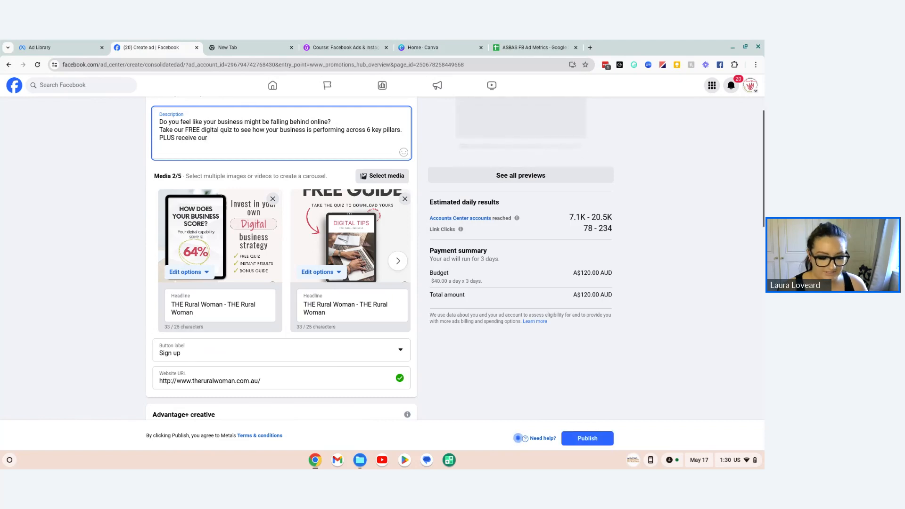
{"action": "type", "text": " Digital"}
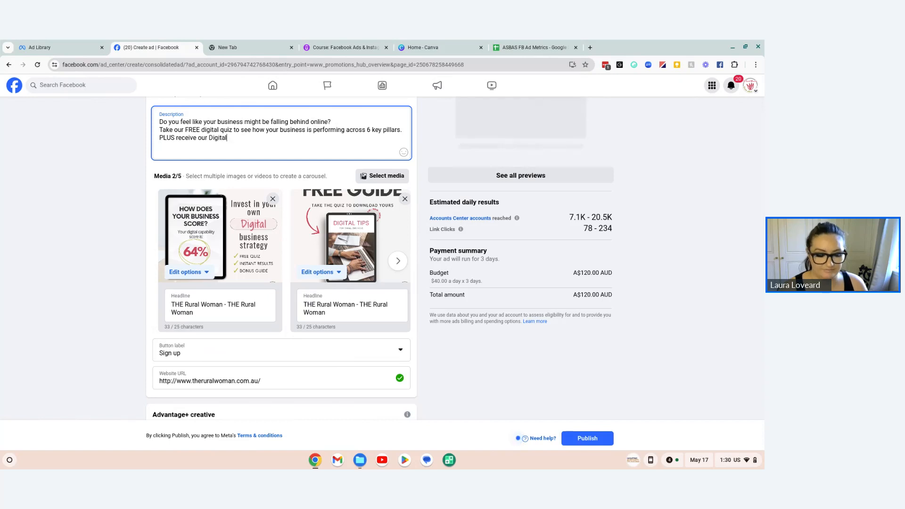
{"action": "type", "text": " Guide fo"}
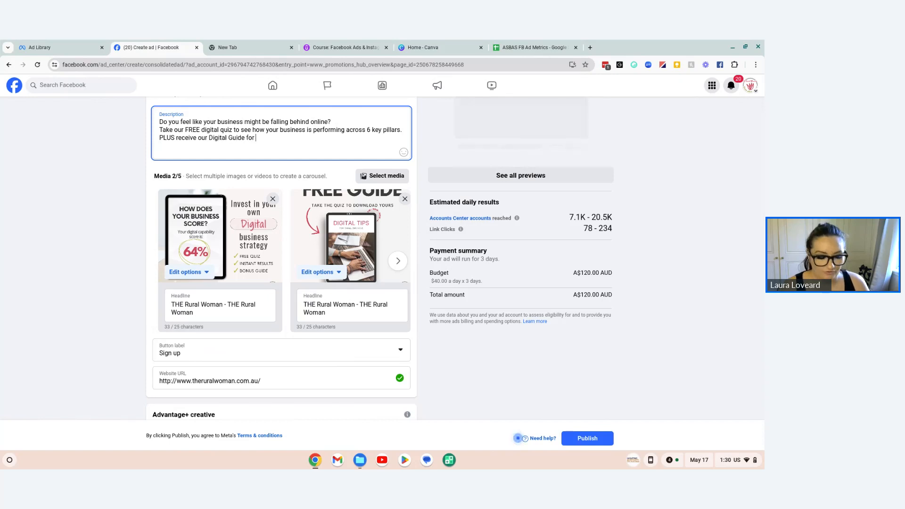
{"action": "type", "text": "r"}
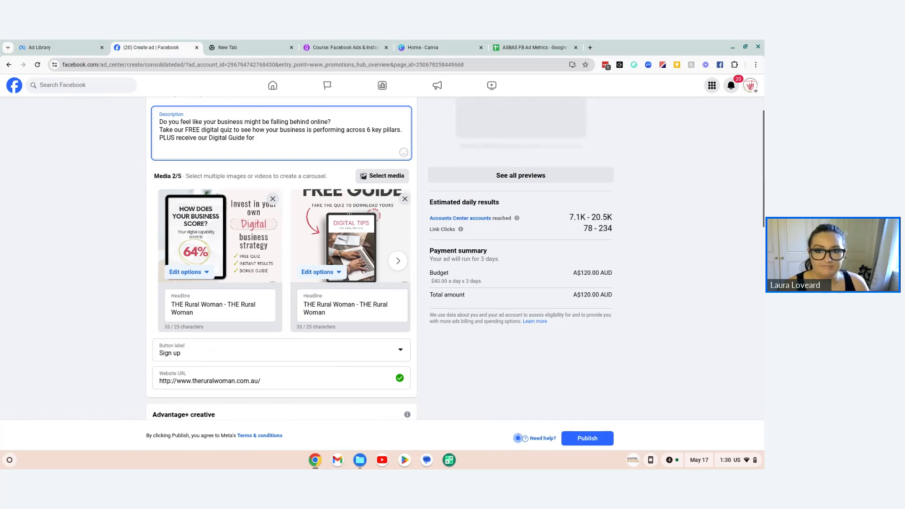
{"action": "type", "text": " Small Business"}
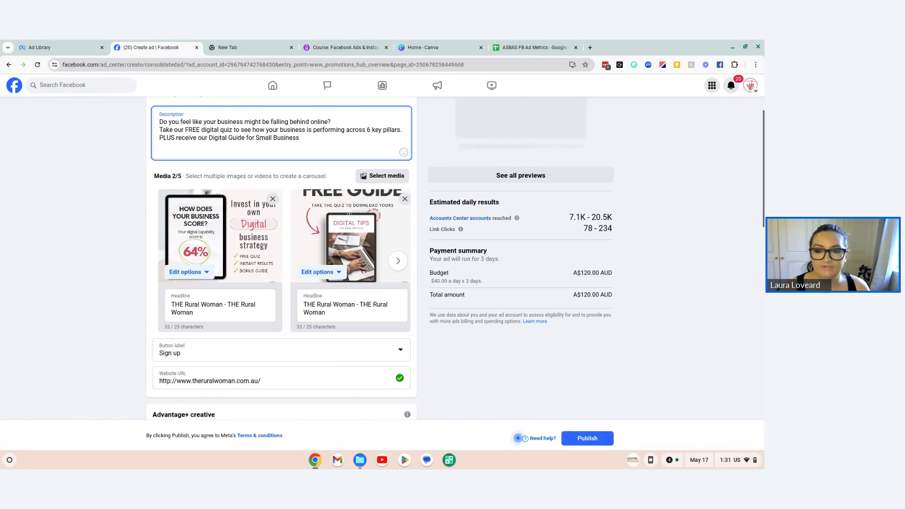
Step: Copy the open book emoji from JoyPixels to the end of the "Small Business" line and start a new line
{"action": "left_click", "coordinate": [633, 65]}
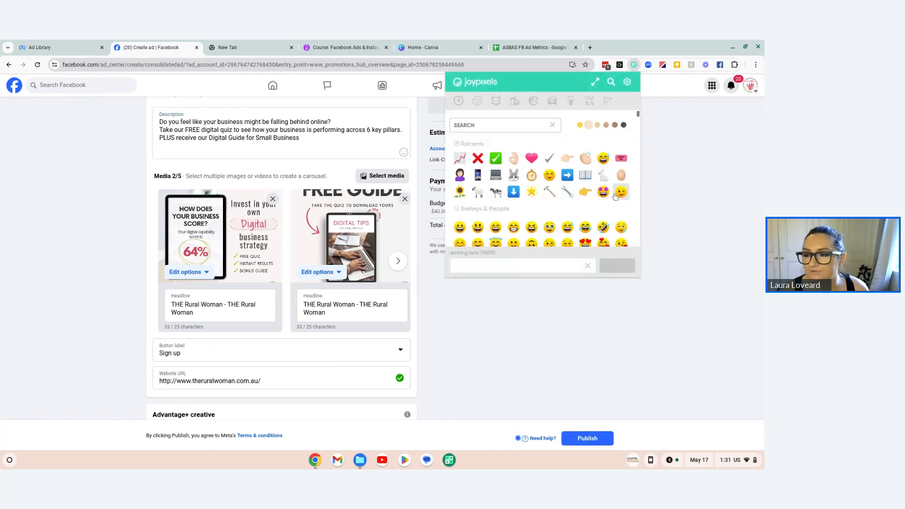
{"action": "left_click", "coordinate": [585, 172]}
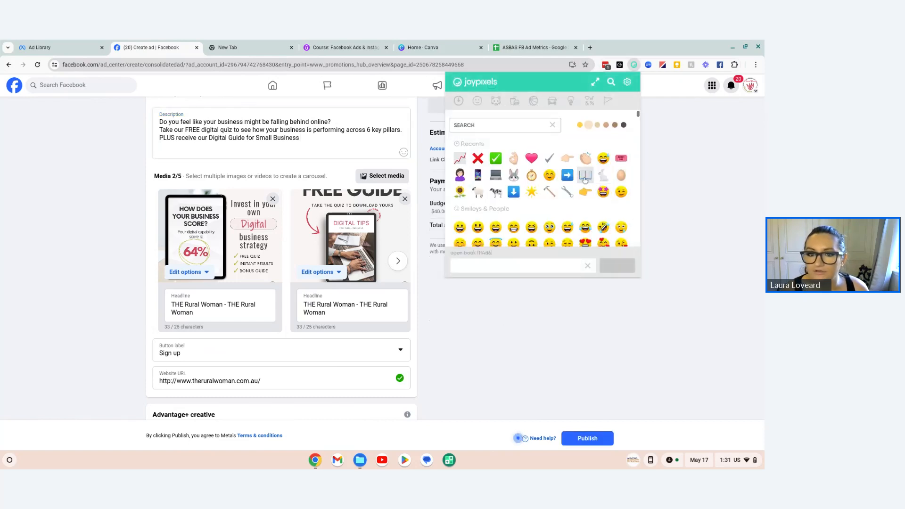
{"action": "left_click", "coordinate": [337, 138]}
{"action": "type", "text": "📖"}
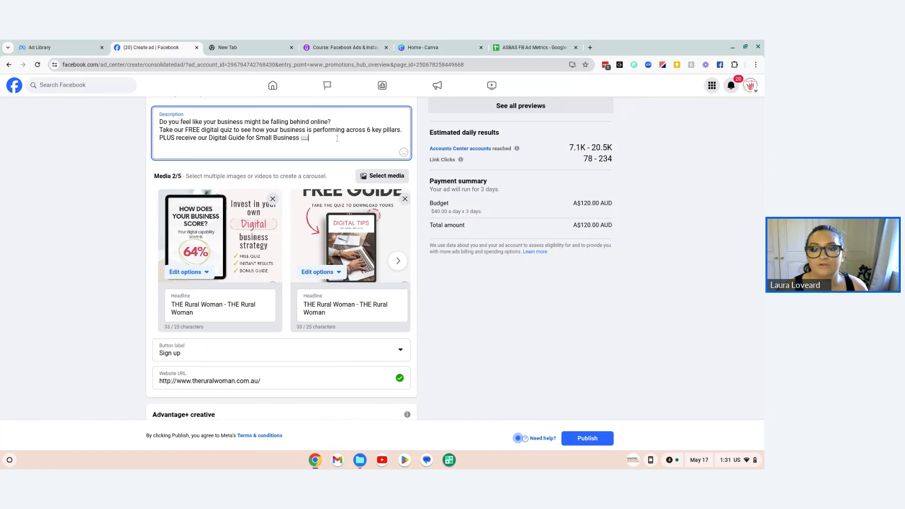
{"action": "key", "text": "Return"}
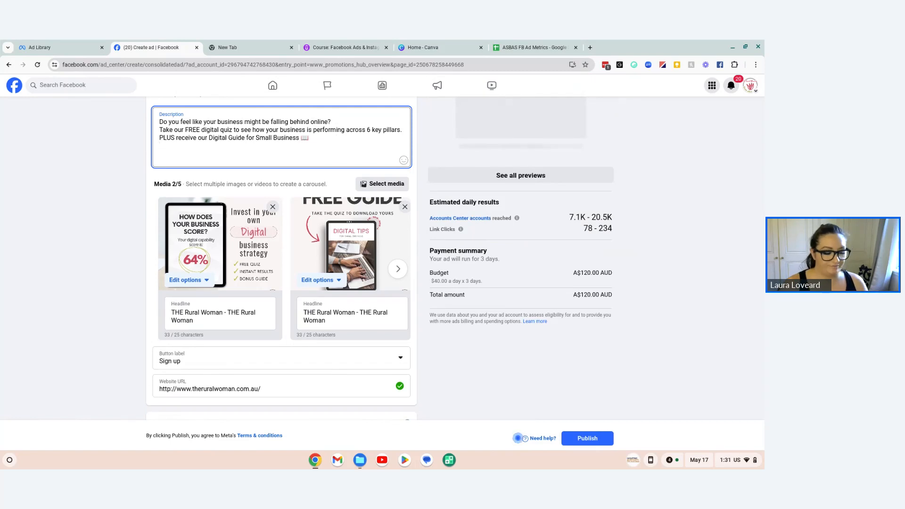
Step: Add the sentence "We have a goal to help small businesses in NSW to up their digital game." to the ad description
{"action": "type", "text": "We i"}
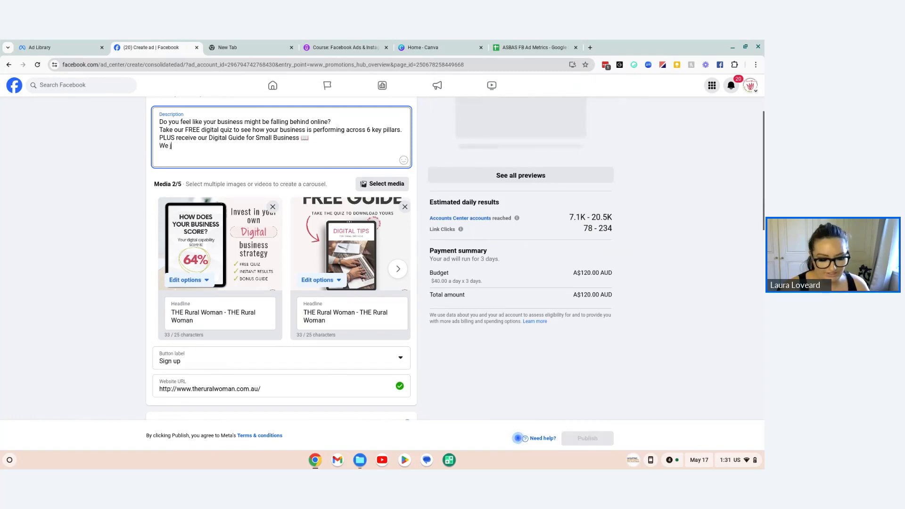
{"action": "key", "text": "BackSpace"}
{"action": "type", "text": "h"}
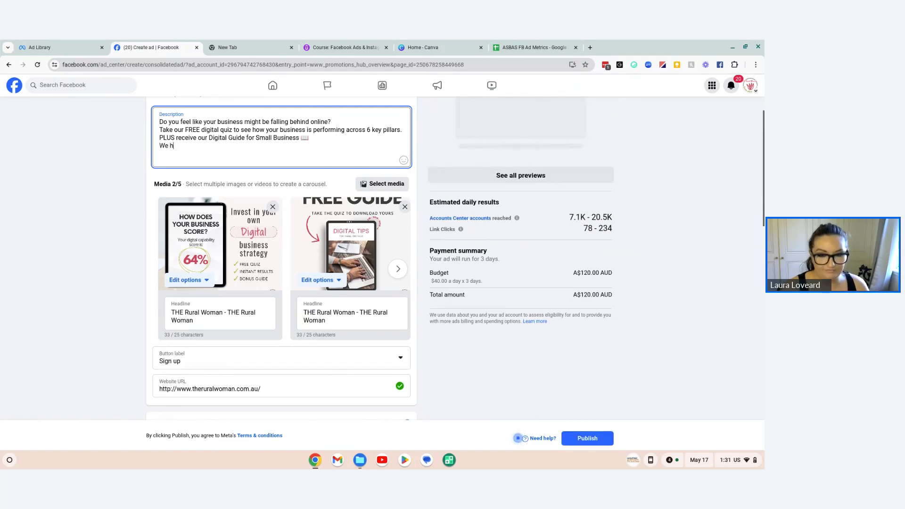
{"action": "type", "text": "ave a goal to "}
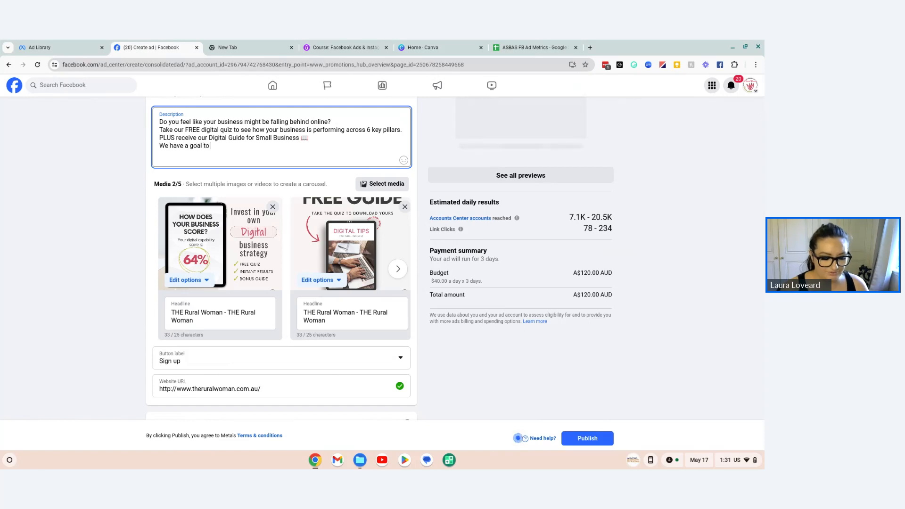
{"action": "type", "text": "help sm"}
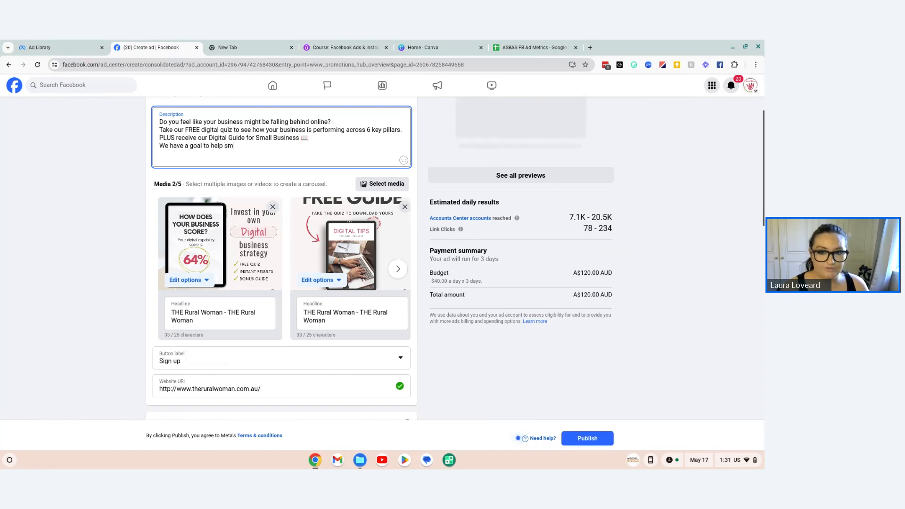
{"action": "type", "text": "all bu"}
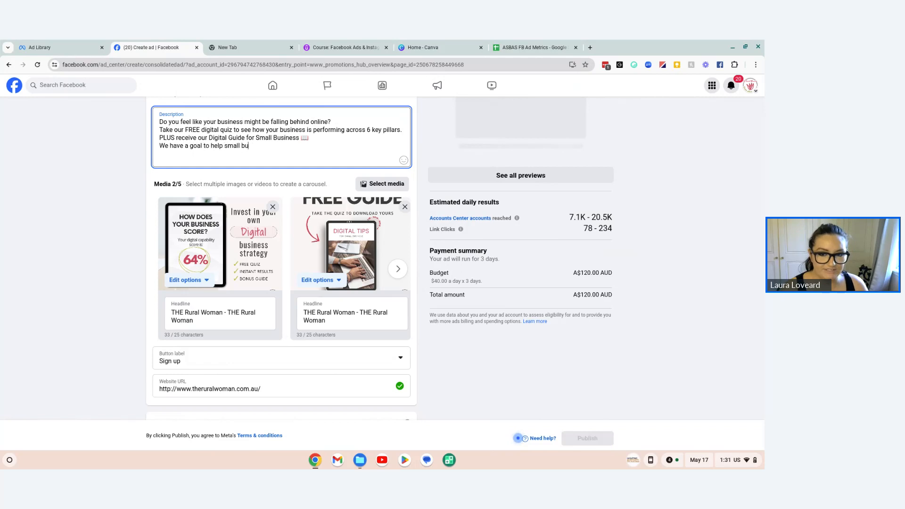
{"action": "type", "text": "sinesses in NSW"}
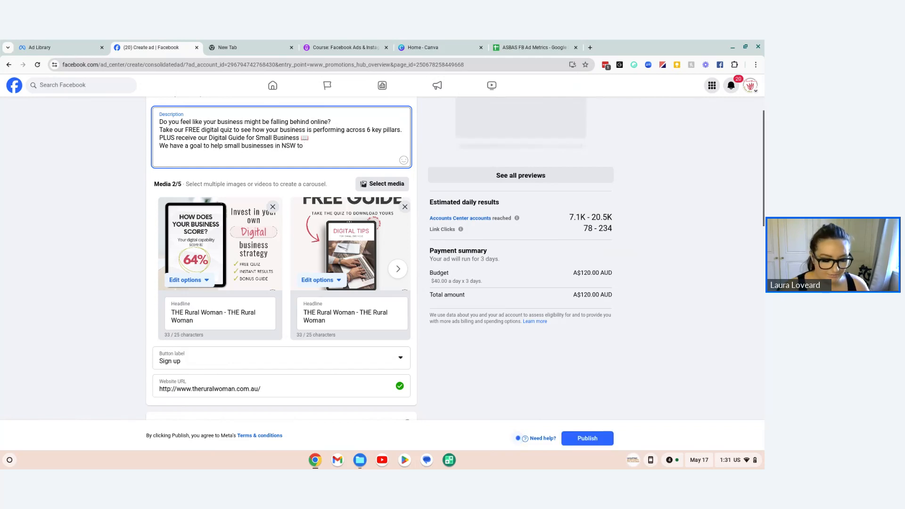
{"action": "type", "text": " to up their digital"}
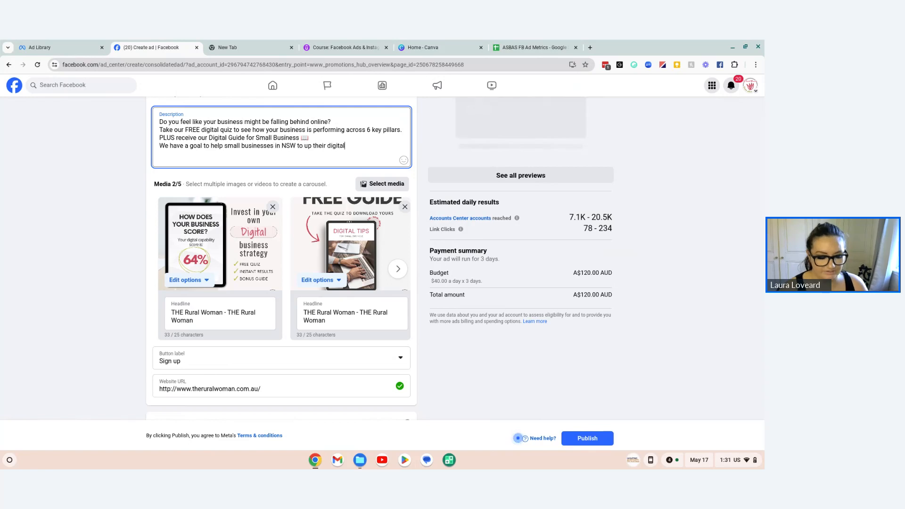
{"action": "type", "text": " game."}
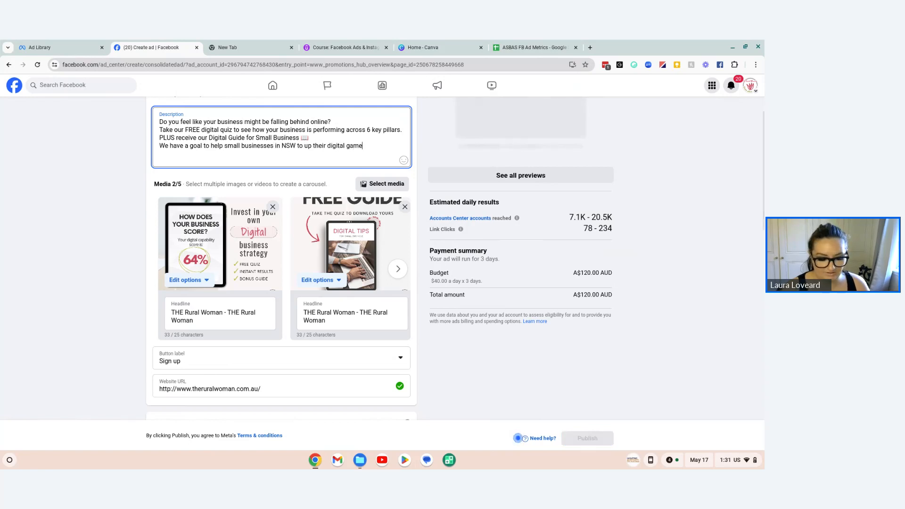
Step: Continue the ad description after "digital game." with the words "From websites to social media,"
{"action": "type", "text": "webs"}
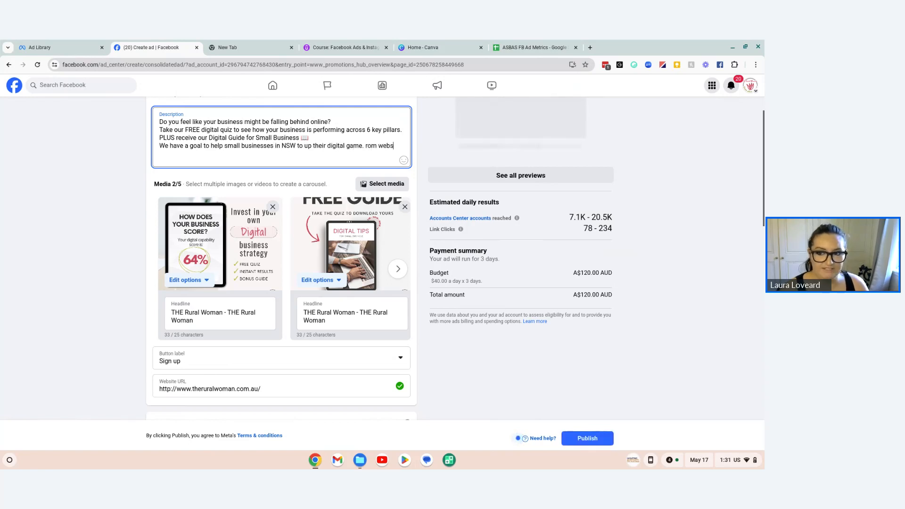
{"action": "type", "text": "ites"}
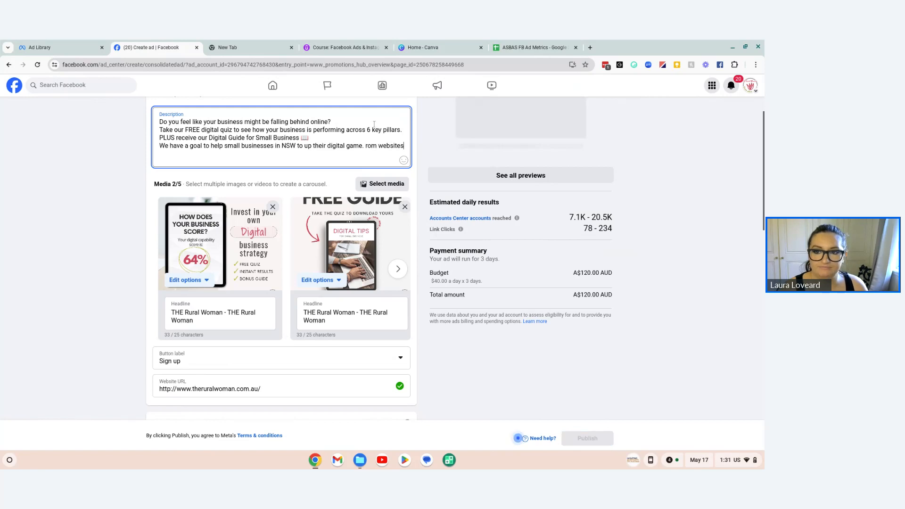
{"action": "type", "text": "F"}
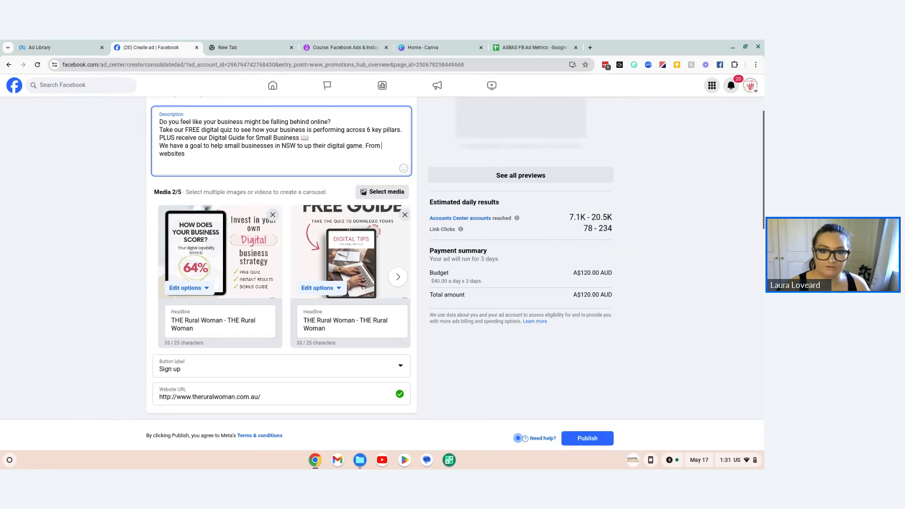
{"action": "left_click", "coordinate": [185, 154]}
{"action": "type", "text": "to sica"}
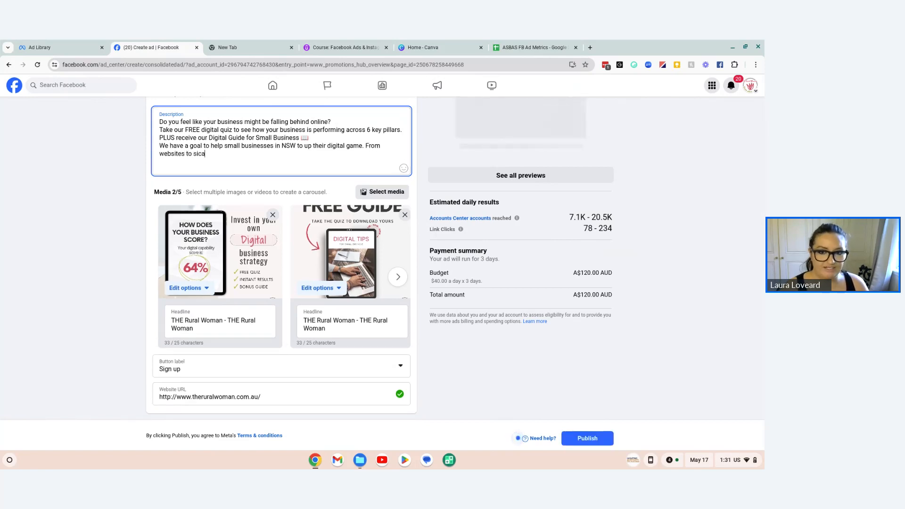
{"action": "type", "text": "l oc"}
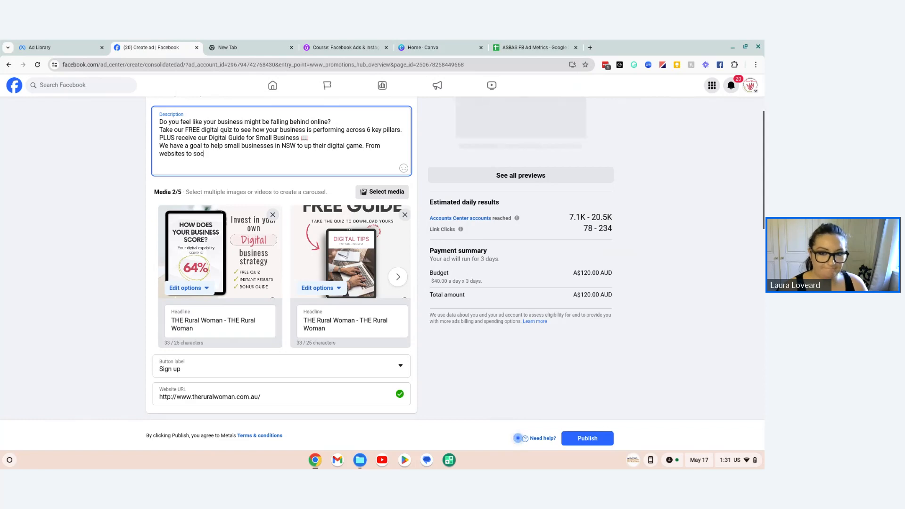
{"action": "type", "text": "ial media,"}
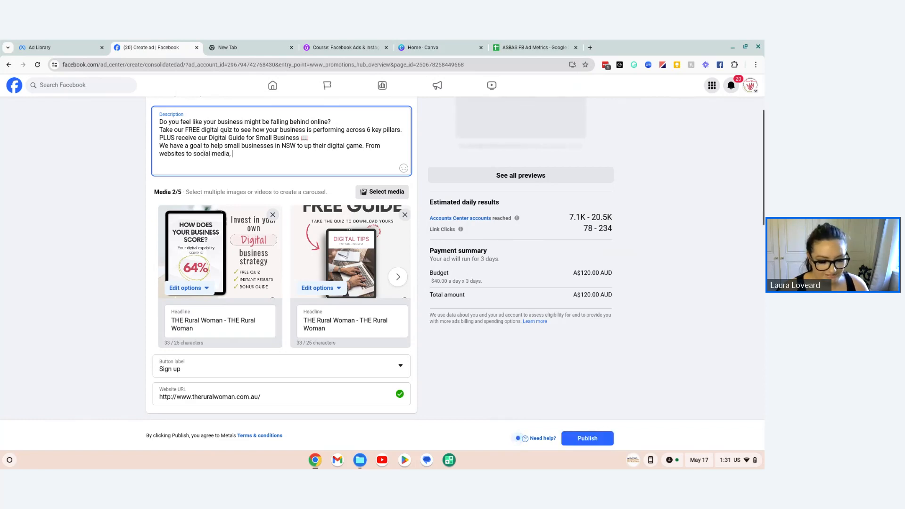
{"action": "type", "text": " e-commerc"}
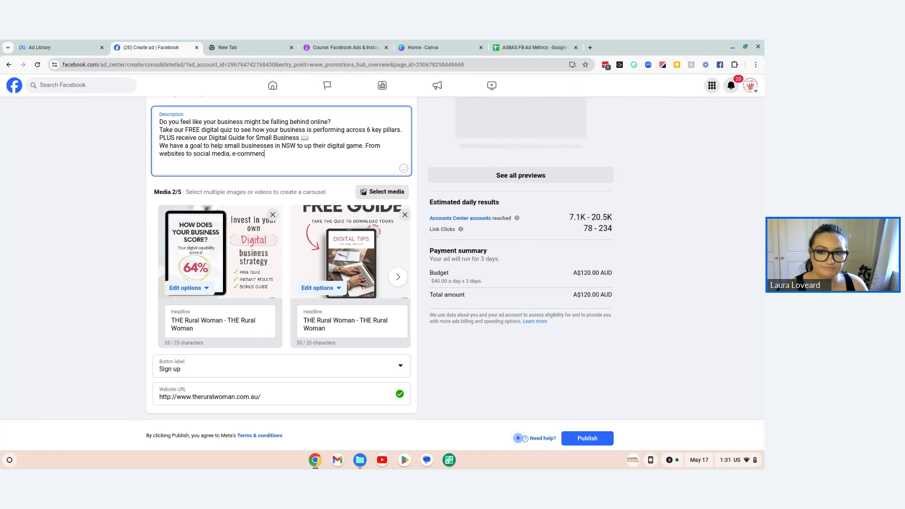
{"action": "type", "text": "e to cybersecut"}
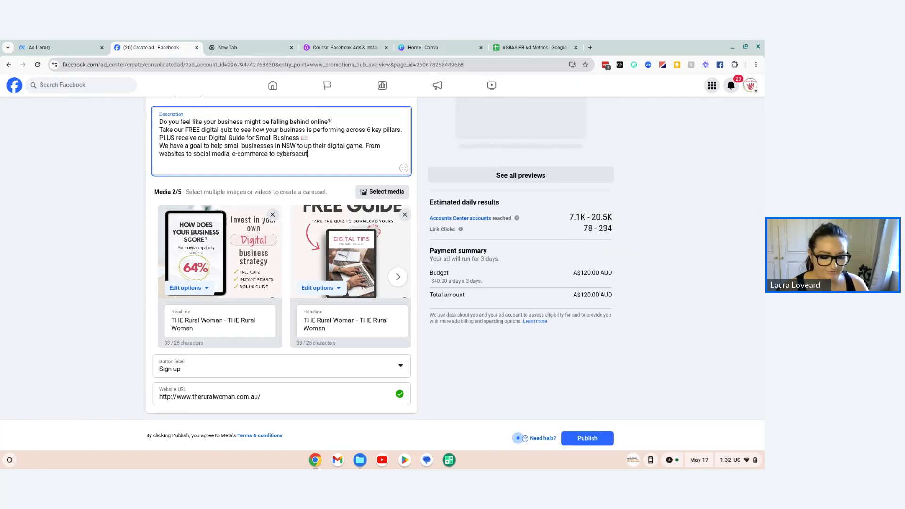
Step: Complete the description's last sentence with "e-commerce to cybersecurity, we have it all"
{"action": "key", "text": "BackSpace"}
{"action": "type", "text": "rity, we"}
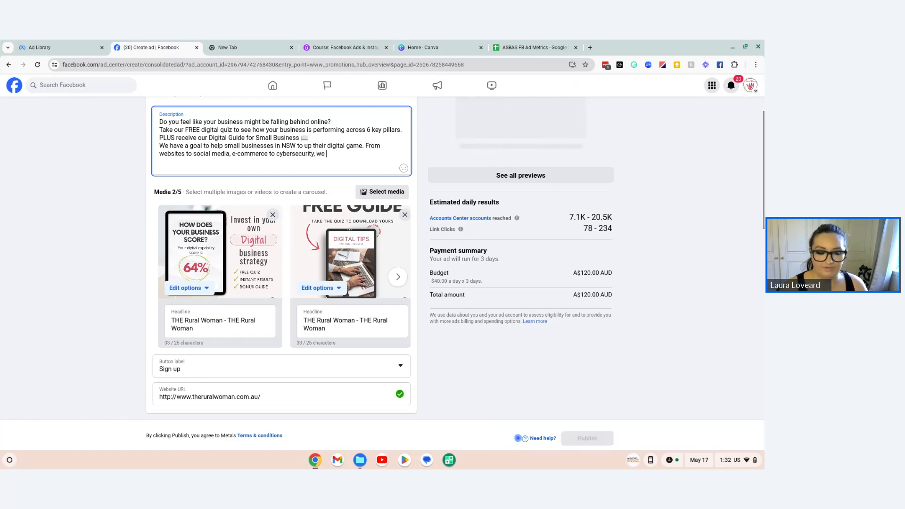
{"action": "type", "text": " h"}
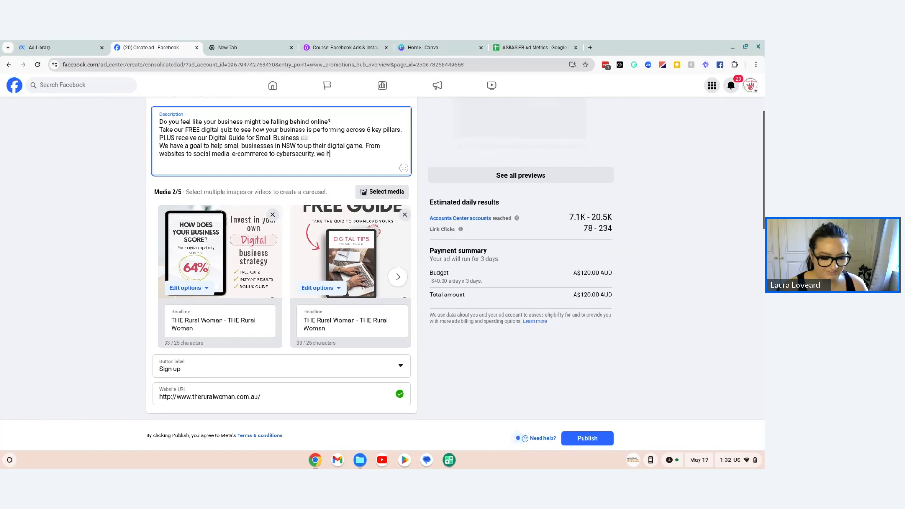
{"action": "type", "text": "ave it all"}
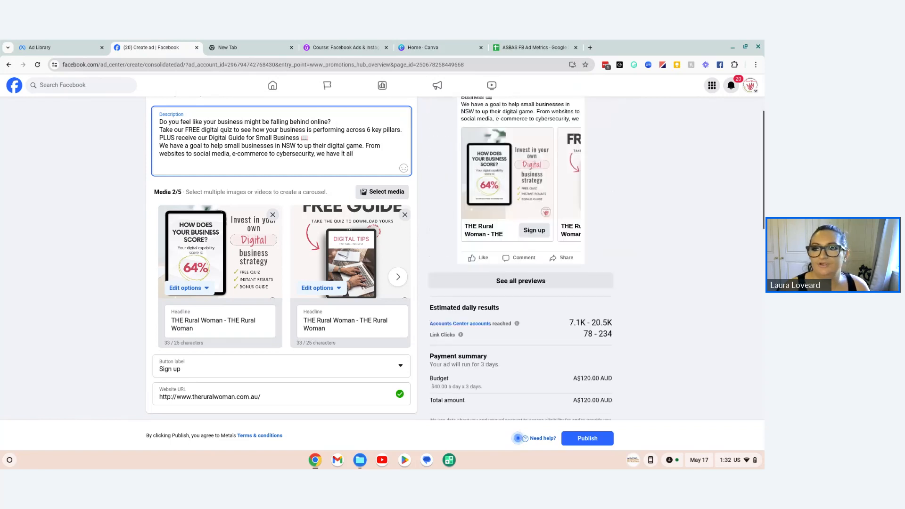
Step: Try to add the raising hands emoji from JoyPixels after "we have it all" in the description
{"action": "left_click", "coordinate": [635, 65]}
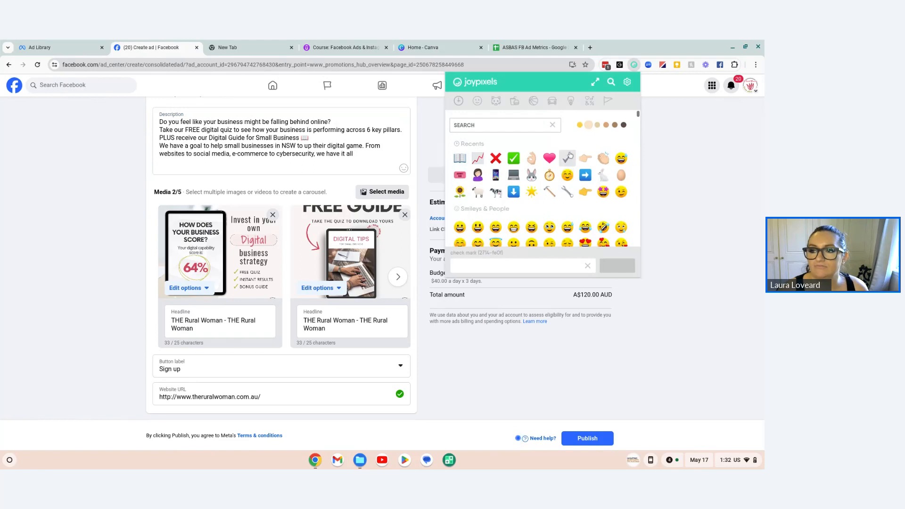
{"action": "scroll", "coordinate": [575, 163], "scroll_direction": "down", "scroll_amount": 5}
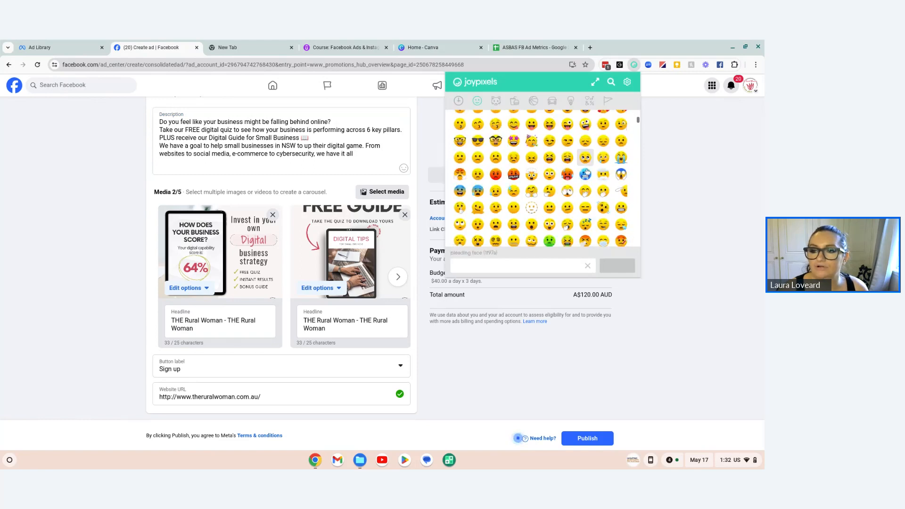
{"action": "scroll", "coordinate": [587, 174], "scroll_direction": "down", "scroll_amount": 5}
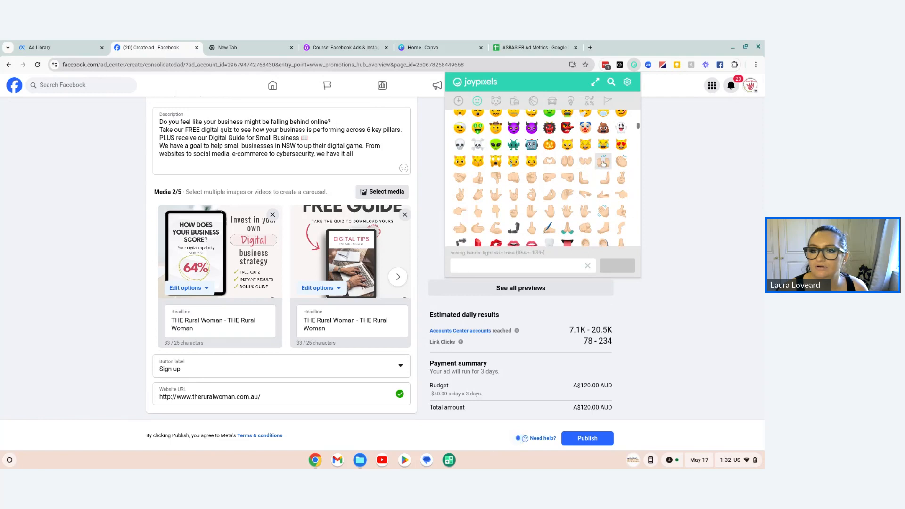
{"action": "left_click", "coordinate": [603, 161]}
{"action": "left_click", "coordinate": [393, 154]}
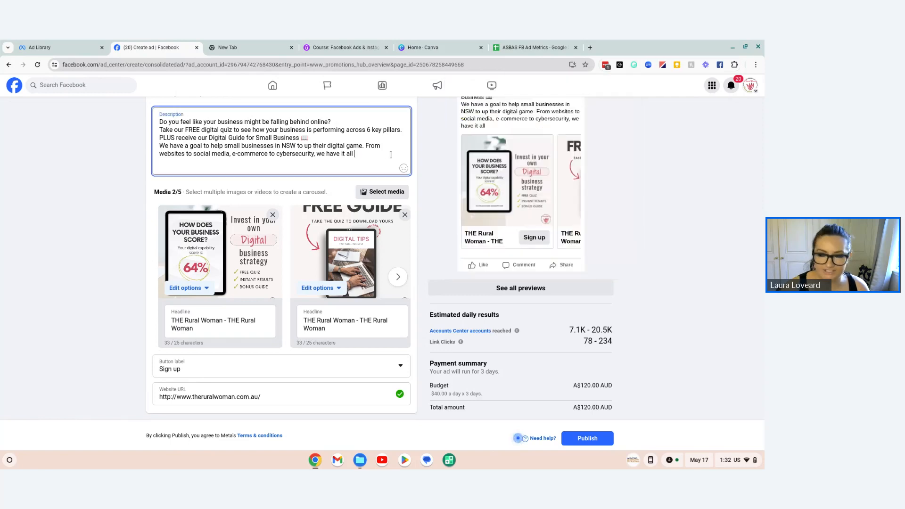
Step: Copy the green check mark emoji from JoyPixels to the end of the "we have it all" sentence
{"action": "left_click", "coordinate": [635, 65]}
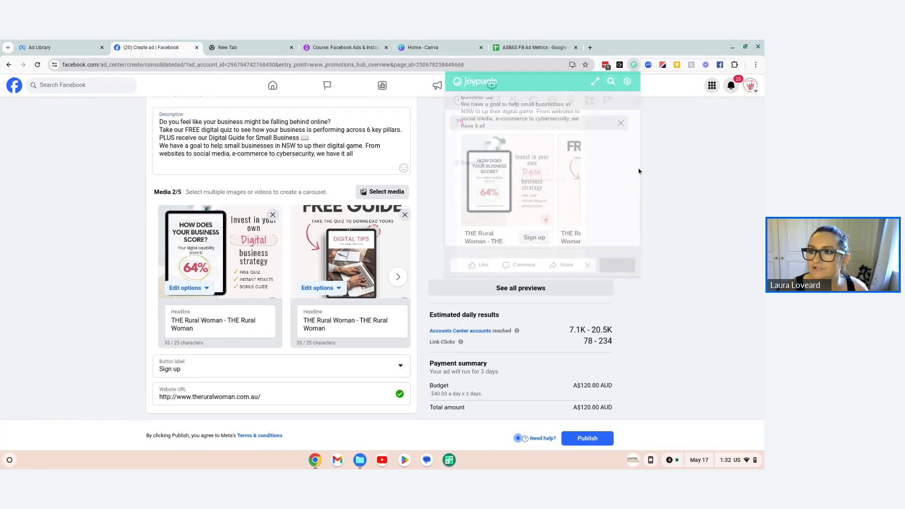
{"action": "left_click", "coordinate": [532, 154]}
{"action": "left_click", "coordinate": [388, 156]}
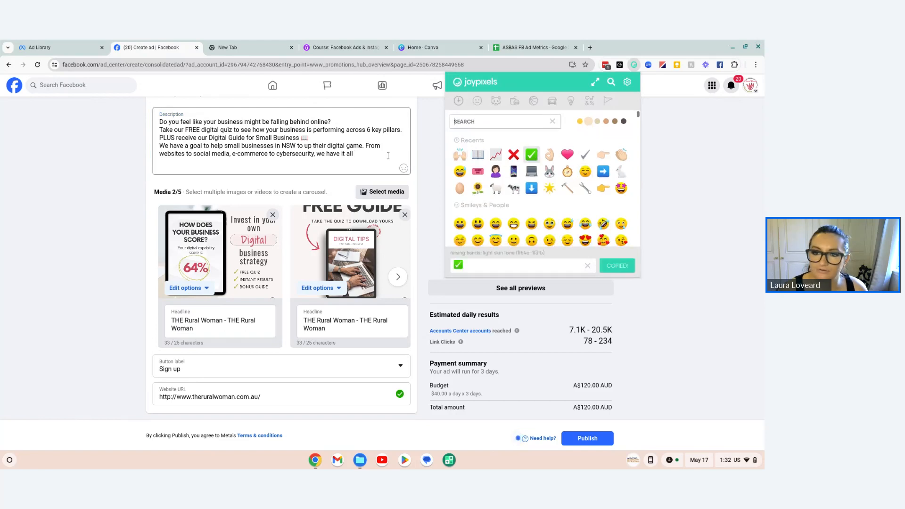
{"action": "type", "text": "✅"}
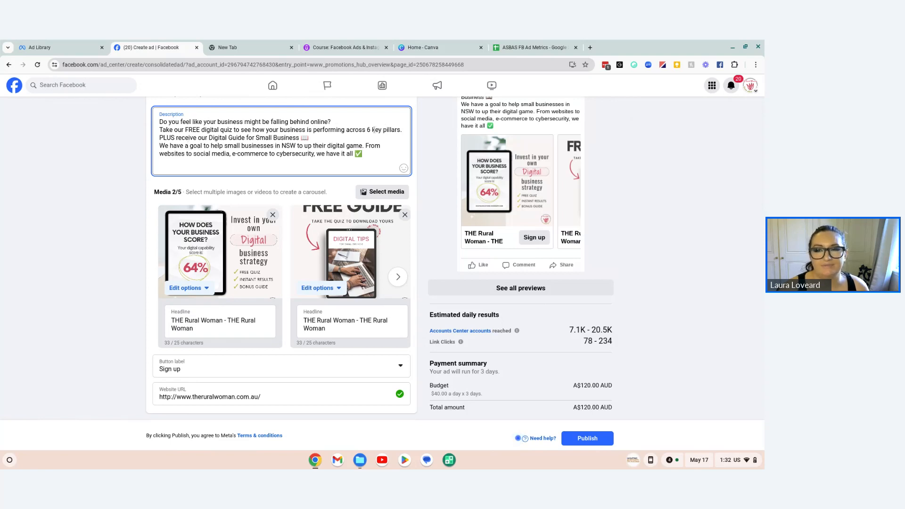
Step: Replace the word "pillars" with "areas" in the description's FREE digital quiz line
{"action": "left_click_drag", "start_coordinate": [368, 128], "coordinate": [401, 130]}
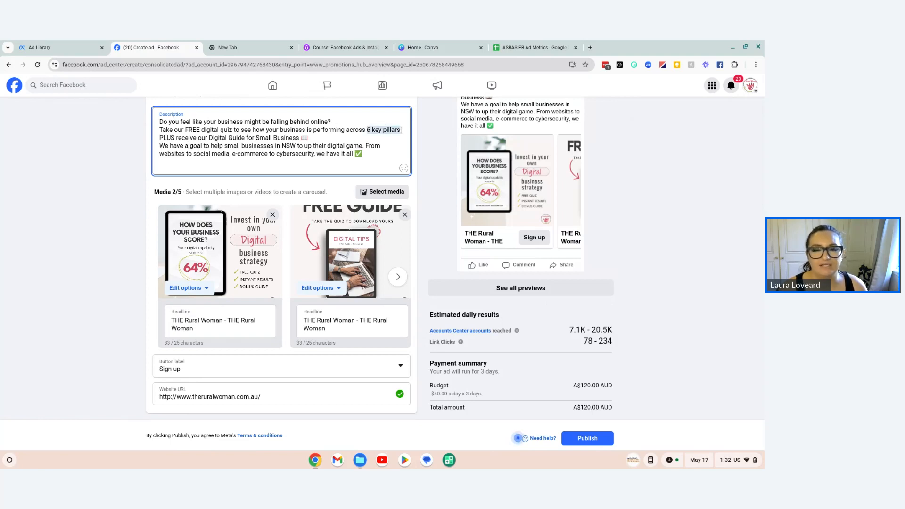
{"action": "left_click", "coordinate": [382, 132]}
{"action": "double_click", "coordinate": [387, 132]}
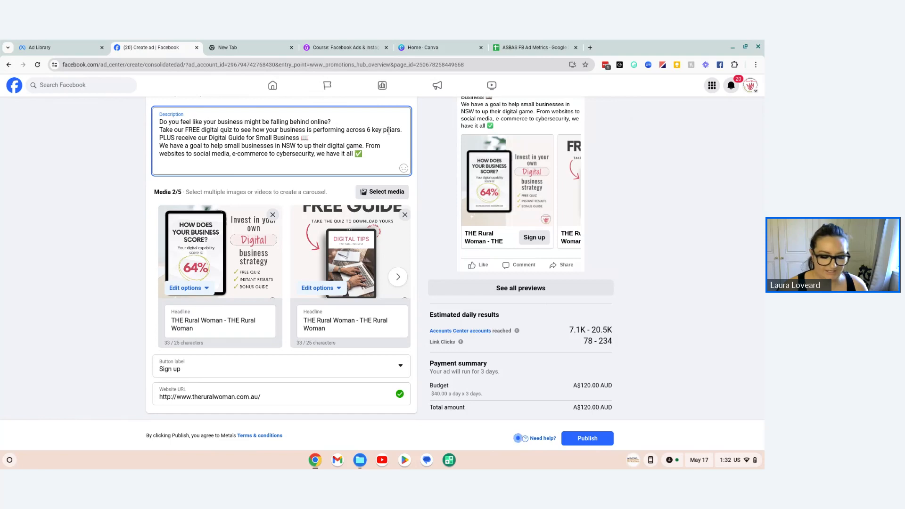
{"action": "type", "text": "aeas"}
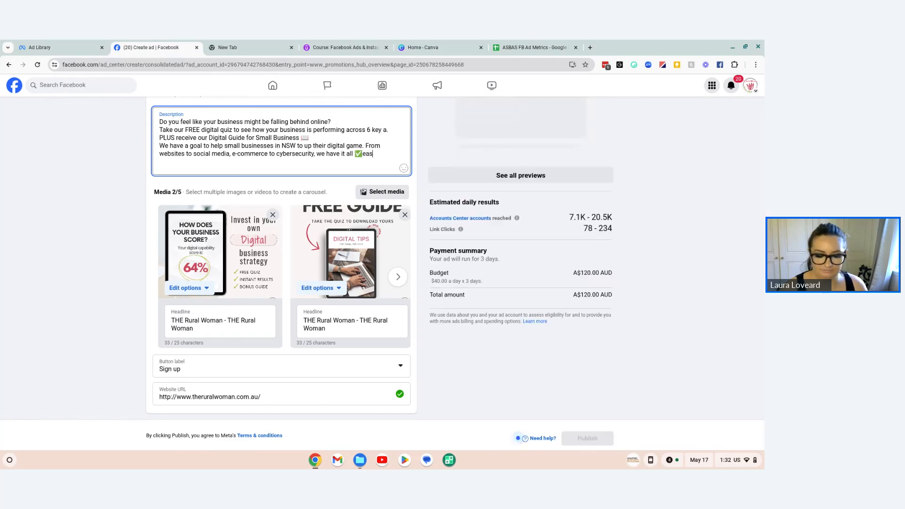
{"action": "key", "text": "BackSpace"}
{"action": "key", "text": "BackSpace"}
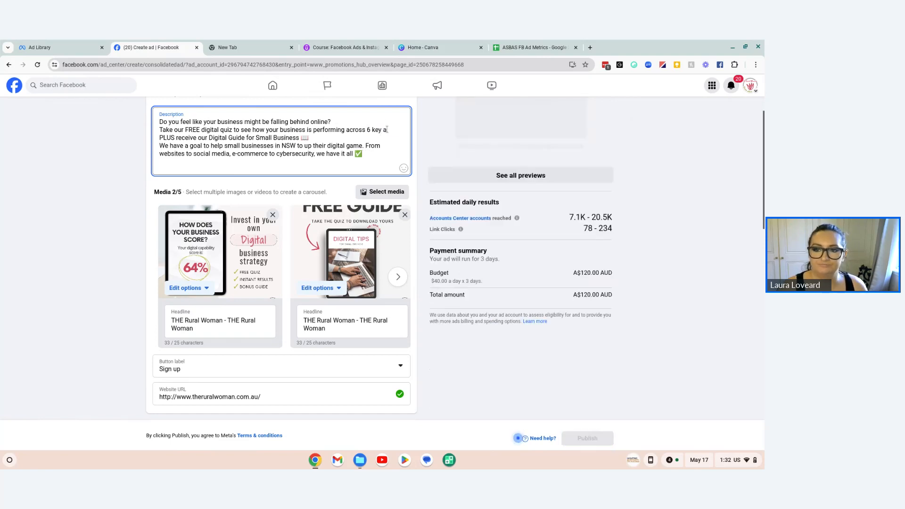
{"action": "type", "text": "reas."}
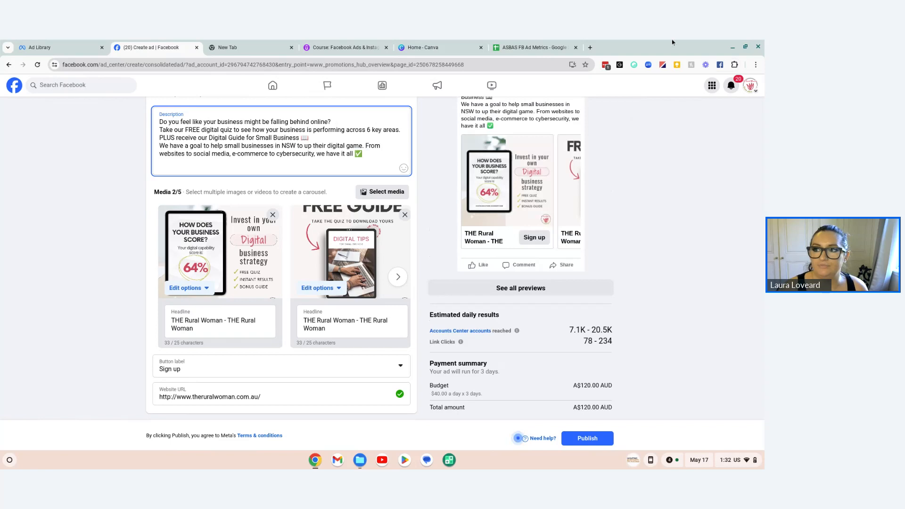
Step: Insert the rising chart emoji from JoyPixels after "digital game." and move "From websites" onto a new line
{"action": "left_click", "coordinate": [634, 65]}
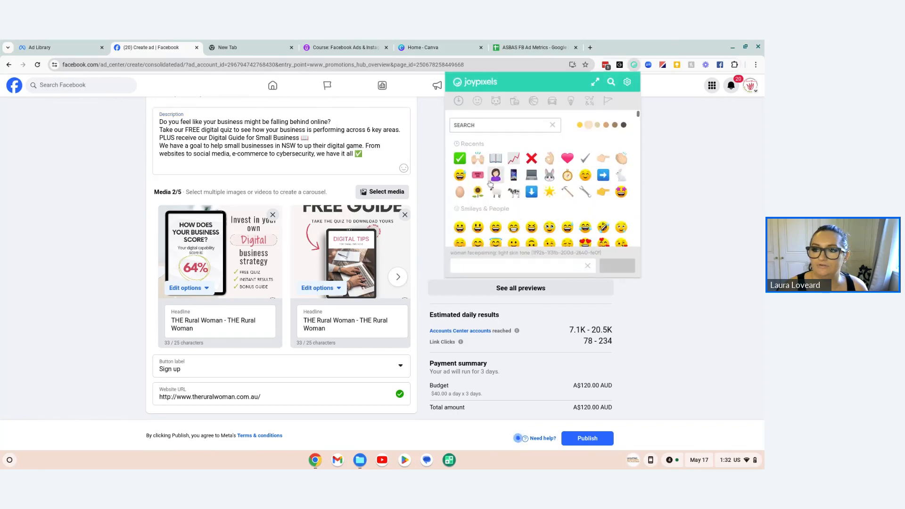
{"action": "left_click", "coordinate": [365, 146]}
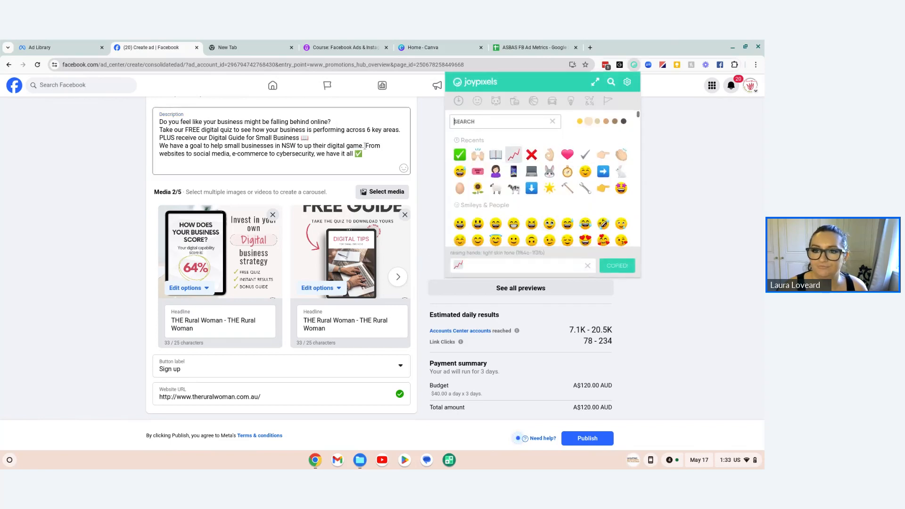
{"action": "type", "text": "📈"}
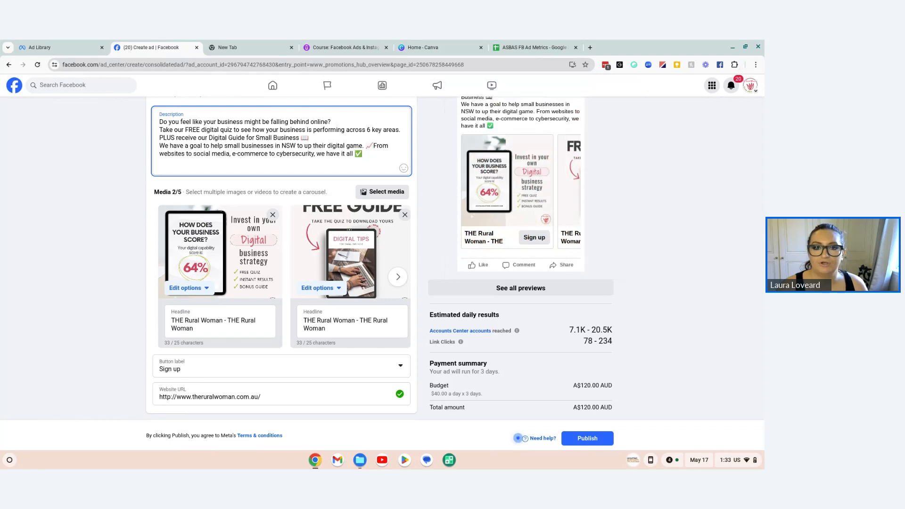
{"action": "key", "text": "Return"}
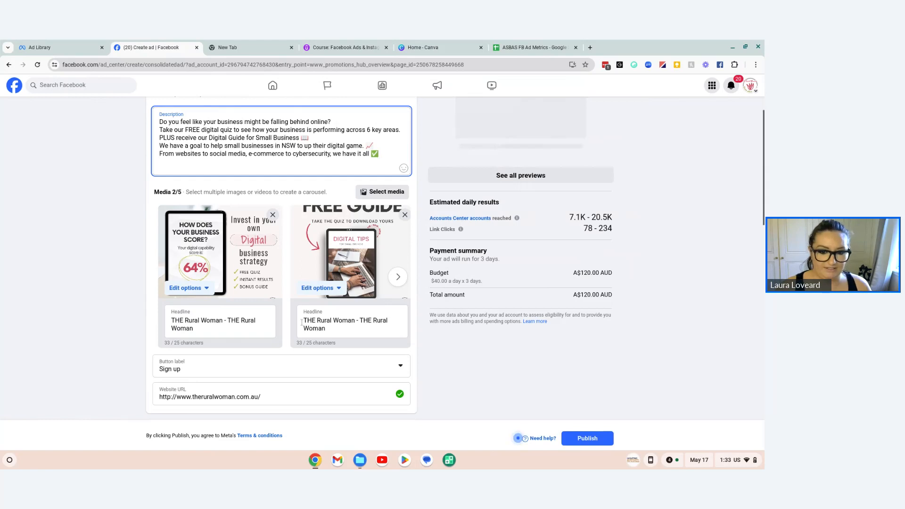
Step: Look through the ad's button label options and set the label to Learn more
{"action": "scroll", "coordinate": [166, 342], "scroll_direction": "down", "scroll_amount": 1}
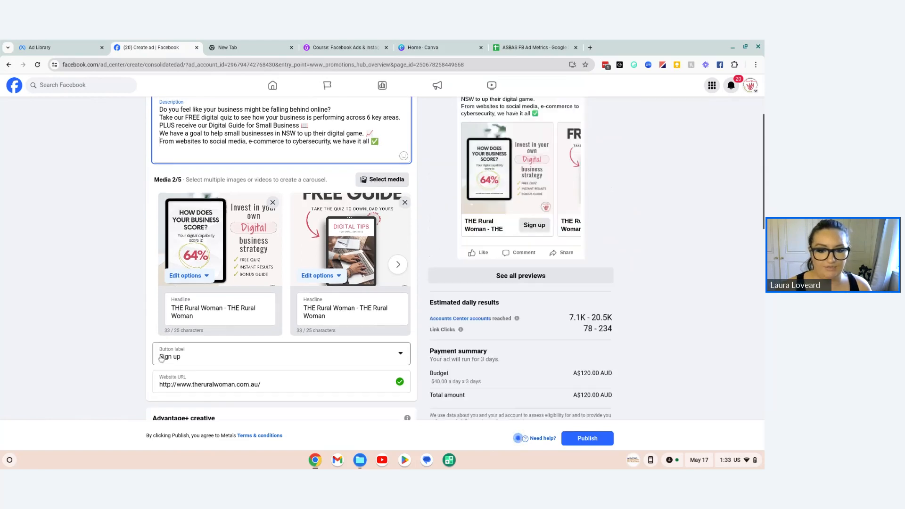
{"action": "left_click", "coordinate": [168, 358]}
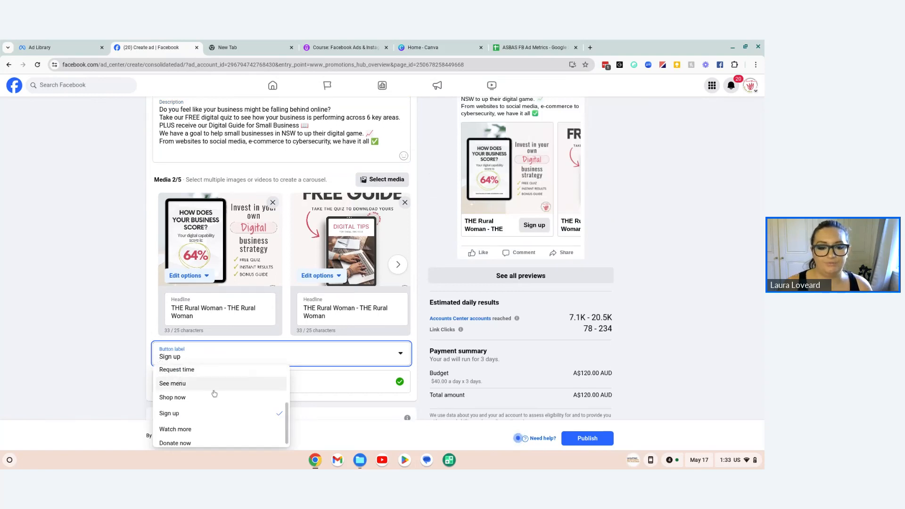
{"action": "scroll", "coordinate": [225, 399], "scroll_direction": "up", "scroll_amount": 1}
{"action": "scroll", "coordinate": [224, 399], "scroll_direction": "up", "scroll_amount": 3}
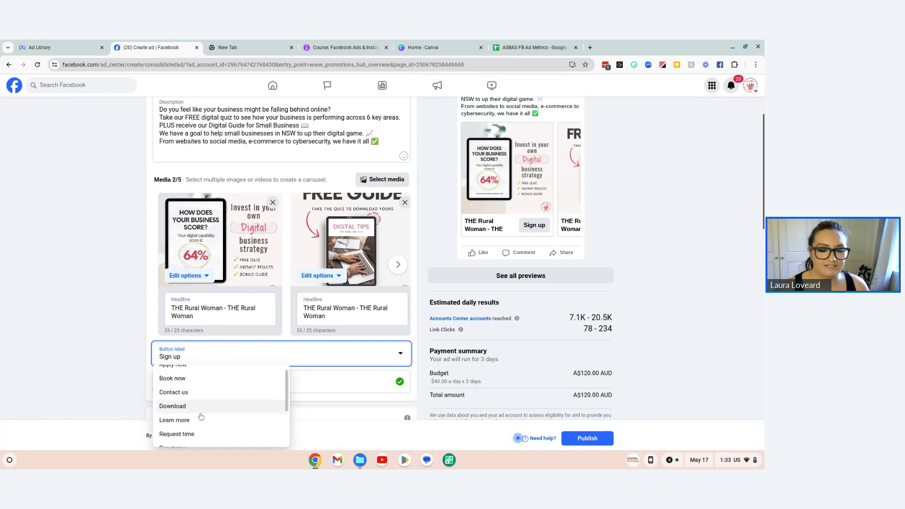
{"action": "scroll", "coordinate": [198, 408], "scroll_direction": "down", "scroll_amount": 2}
{"action": "scroll", "coordinate": [191, 409], "scroll_direction": "down", "scroll_amount": 2}
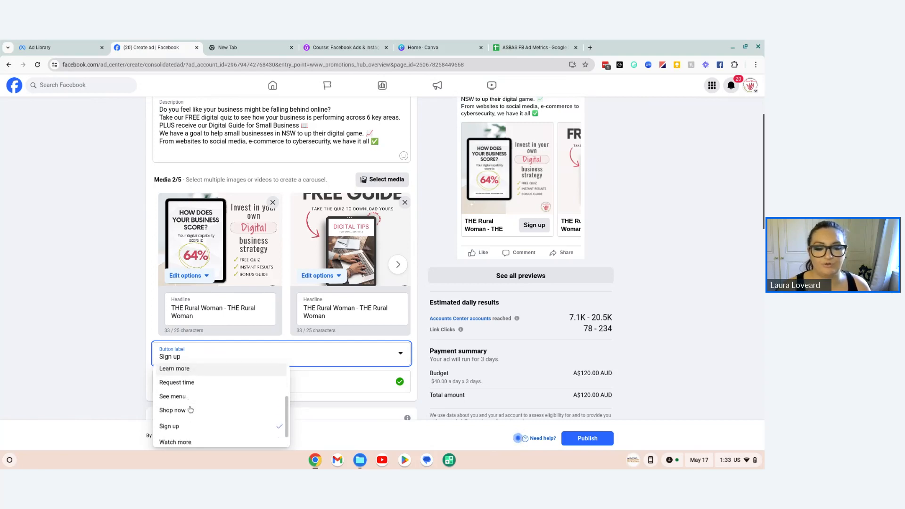
{"action": "scroll", "coordinate": [193, 429], "scroll_direction": "up", "scroll_amount": 4}
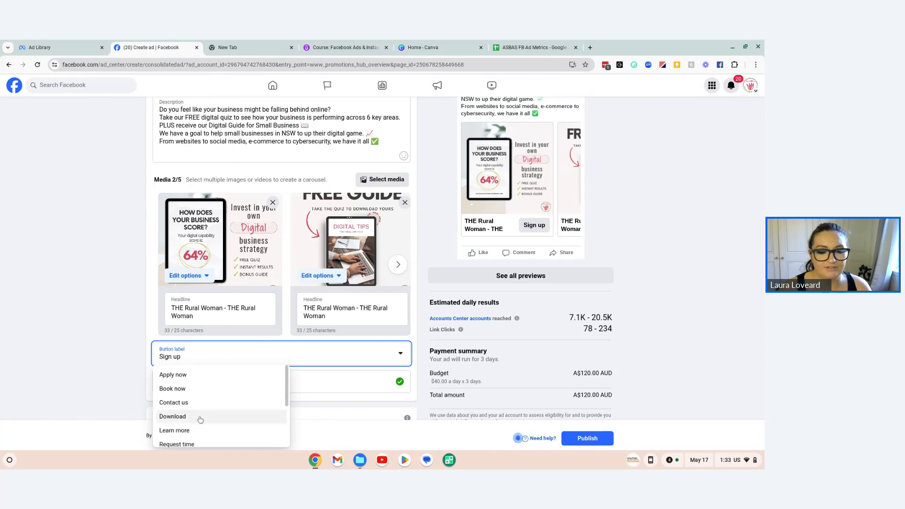
{"action": "scroll", "coordinate": [193, 424], "scroll_direction": "down", "scroll_amount": 1}
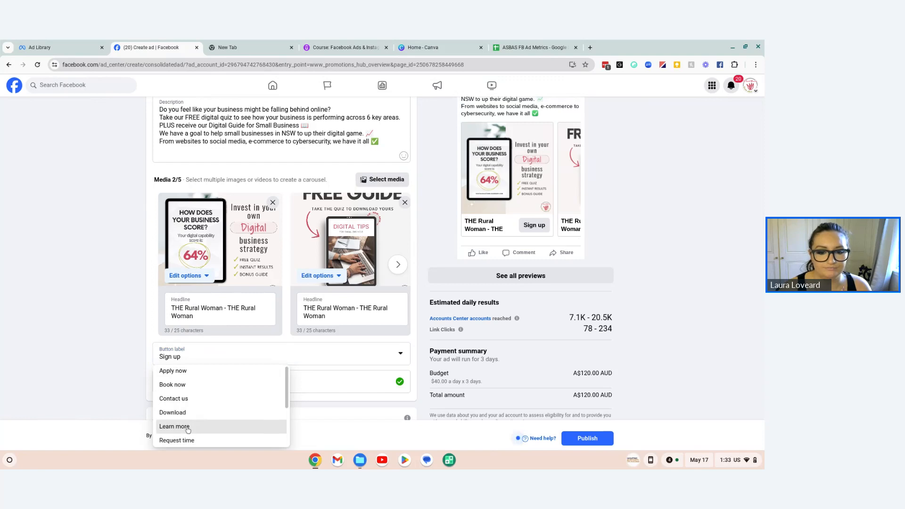
{"action": "left_click", "coordinate": [188, 427]}
Step: Look through the remaining button label options while keeping Learn more selected
{"action": "scroll", "coordinate": [95, 340], "scroll_direction": "down", "scroll_amount": 1}
{"action": "left_click", "coordinate": [174, 322]}
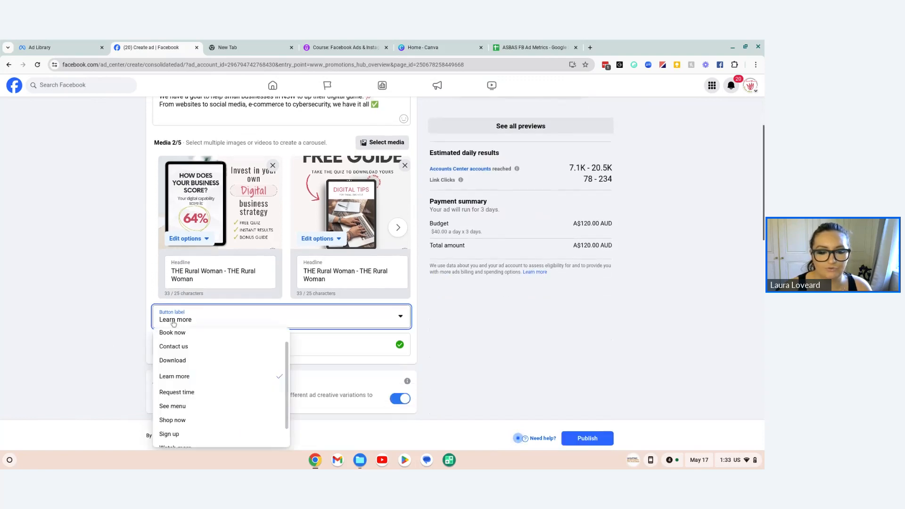
{"action": "scroll", "coordinate": [232, 380], "scroll_direction": "down", "scroll_amount": 1}
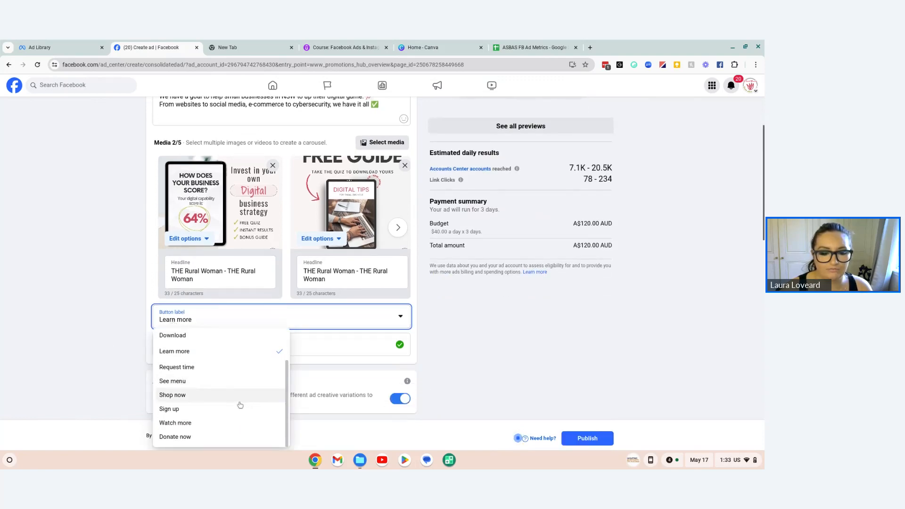
{"action": "left_click", "coordinate": [115, 317]}
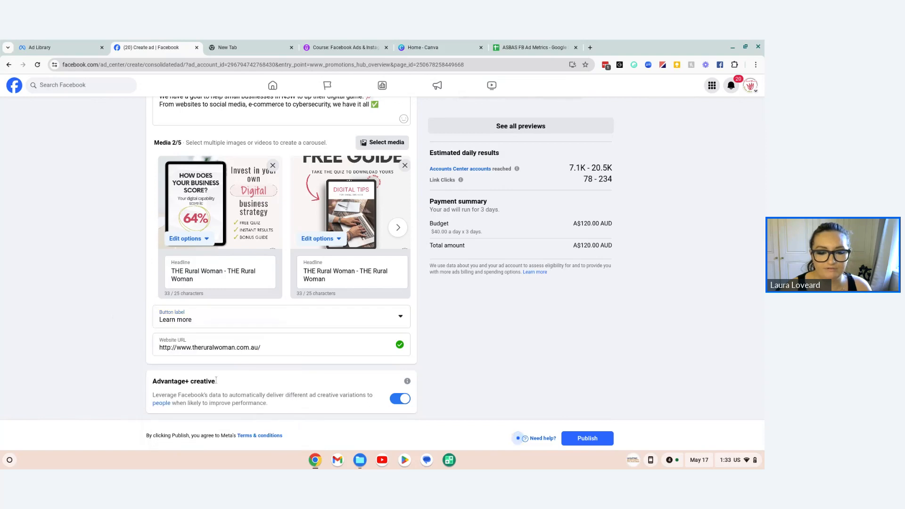
Step: Clear the ad's Website URL and copy the address of the digitalsolutions.scoreapp.com quiz page from a new browser tab
{"action": "triple_click", "coordinate": [264, 348]}
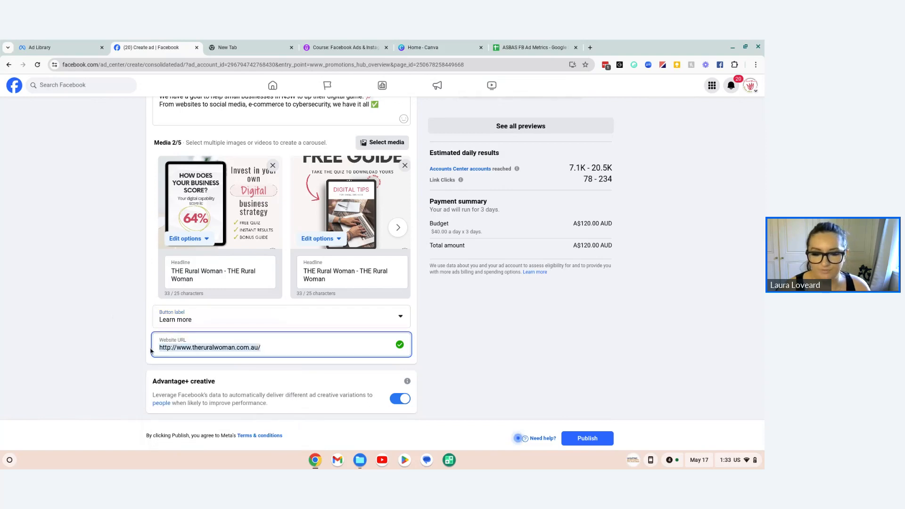
{"action": "key", "text": "BackSpace"}
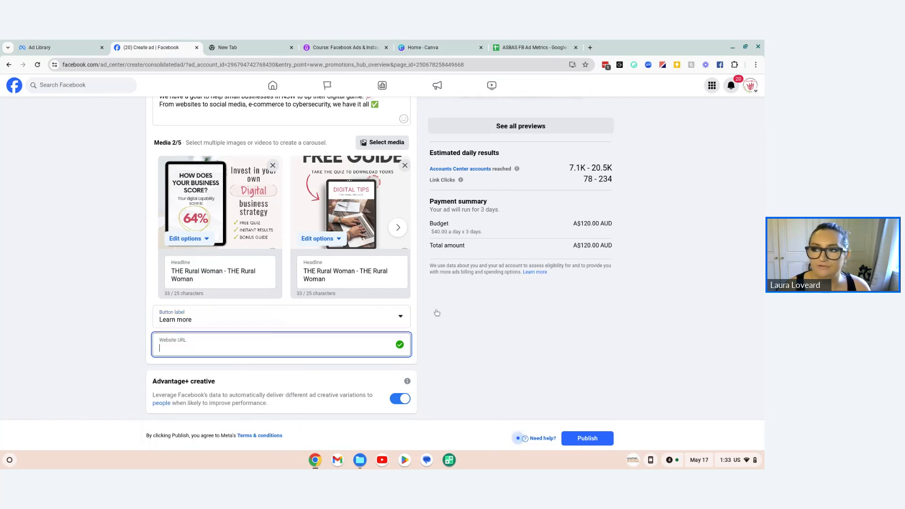
{"action": "left_click", "coordinate": [590, 47]}
{"action": "type", "text": "d"}
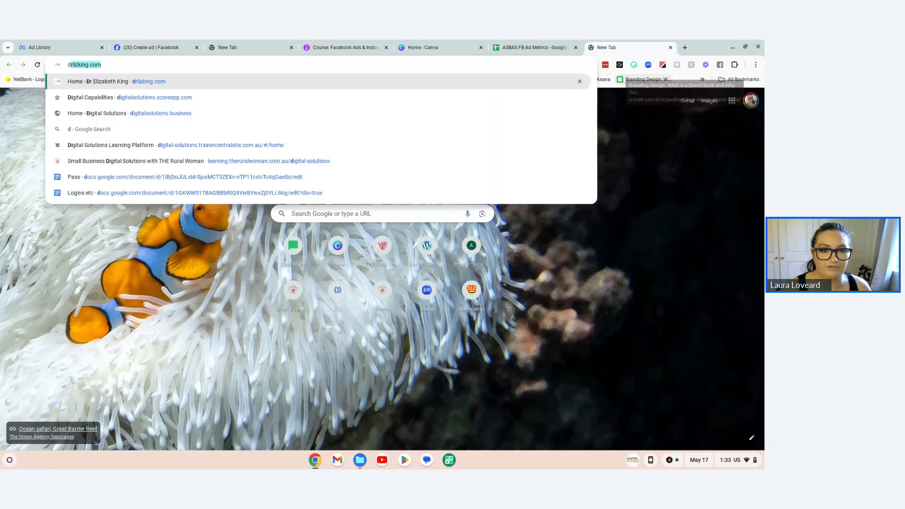
{"action": "type", "text": "igital"}
{"action": "key", "text": "Return"}
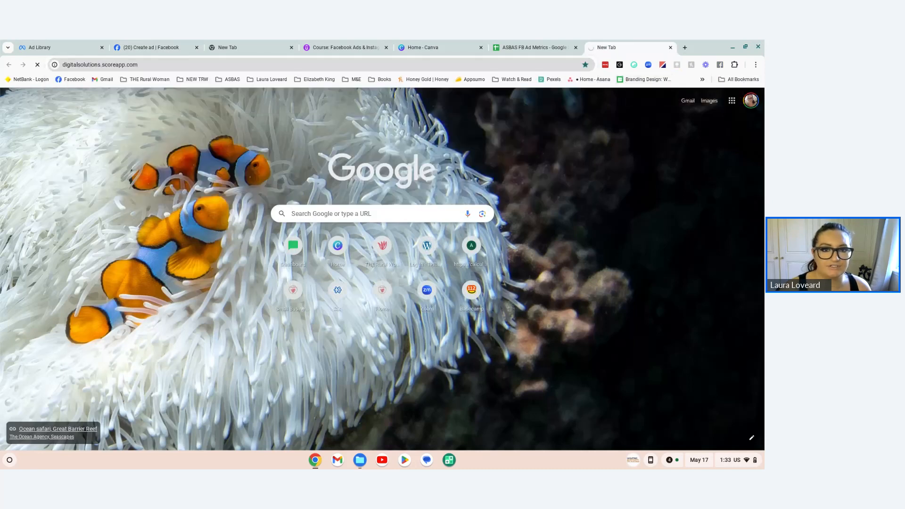
{"action": "left_click", "coordinate": [148, 65]}
{"action": "key", "text": "ctrl+c"}
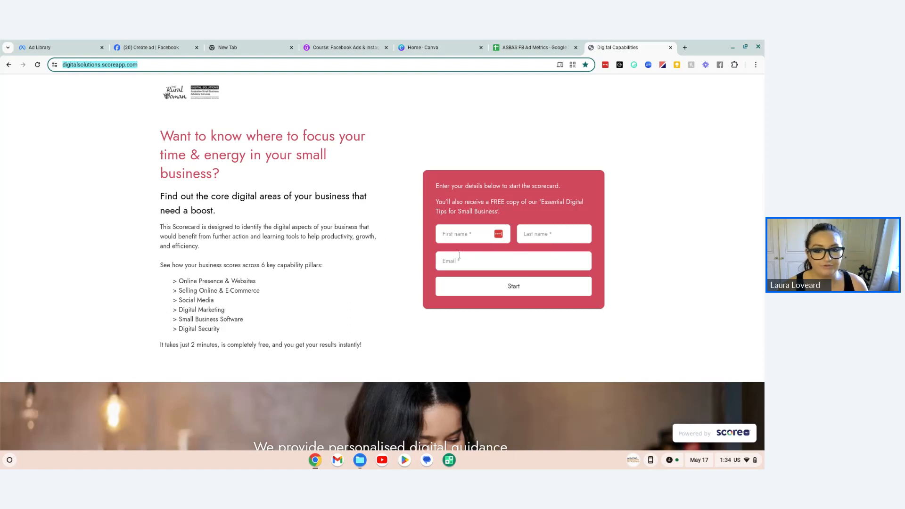
Step: Look through the quiz landing page from the sign-up form down to the footer and return to its start
{"action": "scroll", "coordinate": [264, 236], "scroll_direction": "down", "scroll_amount": 3}
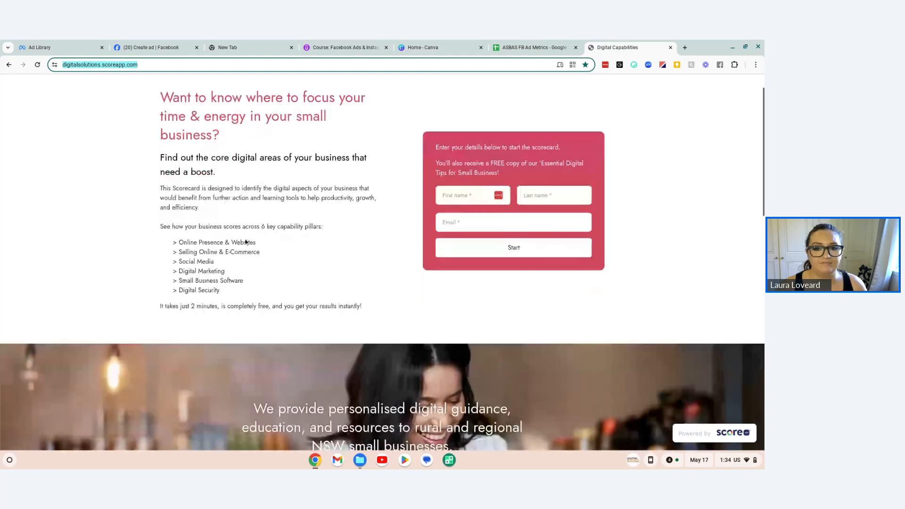
{"action": "scroll", "coordinate": [217, 193], "scroll_direction": "down", "scroll_amount": 1}
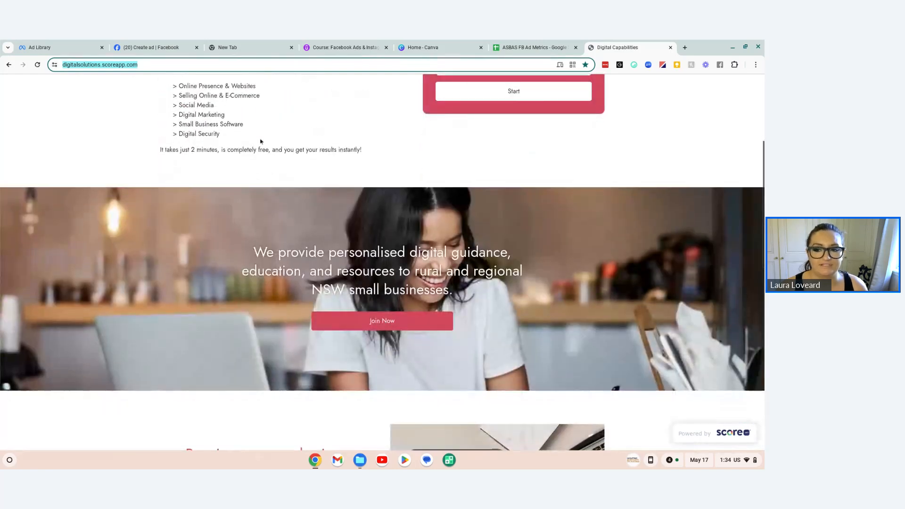
{"action": "scroll", "coordinate": [265, 137], "scroll_direction": "down", "scroll_amount": 6}
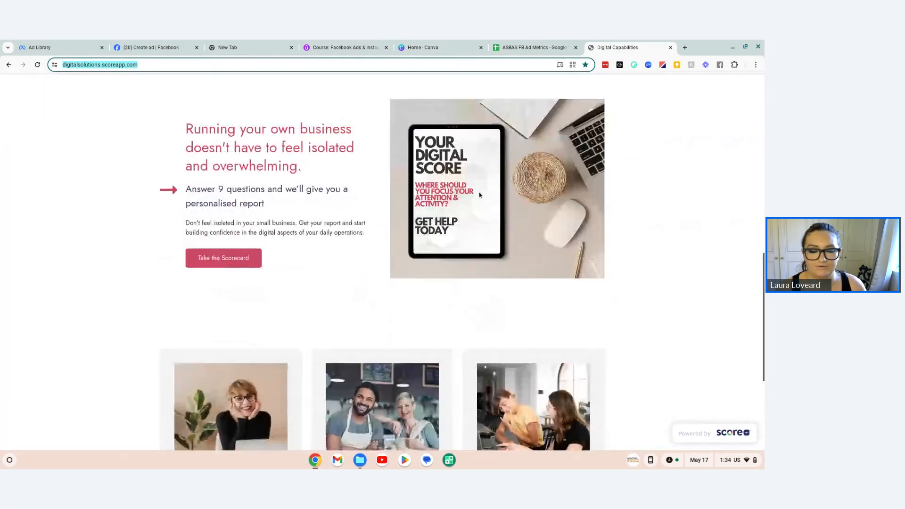
{"action": "scroll", "coordinate": [465, 195], "scroll_direction": "down", "scroll_amount": 1}
{"action": "scroll", "coordinate": [466, 196], "scroll_direction": "down", "scroll_amount": 4}
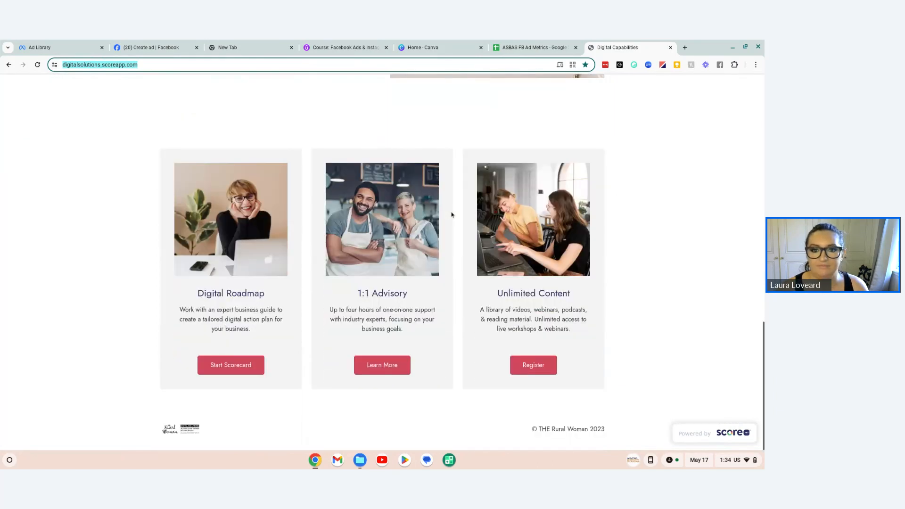
{"action": "scroll", "coordinate": [451, 214], "scroll_direction": "up", "scroll_amount": 14}
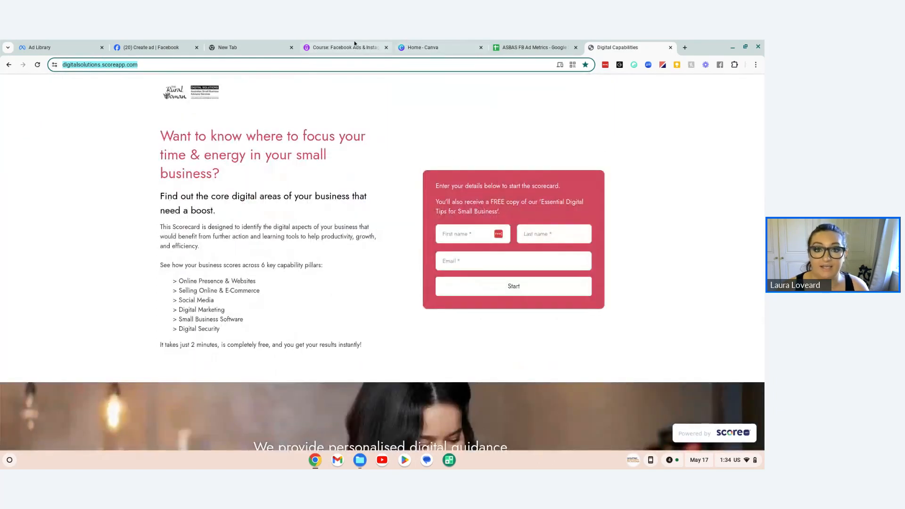
{"action": "left_click", "coordinate": [156, 47]}
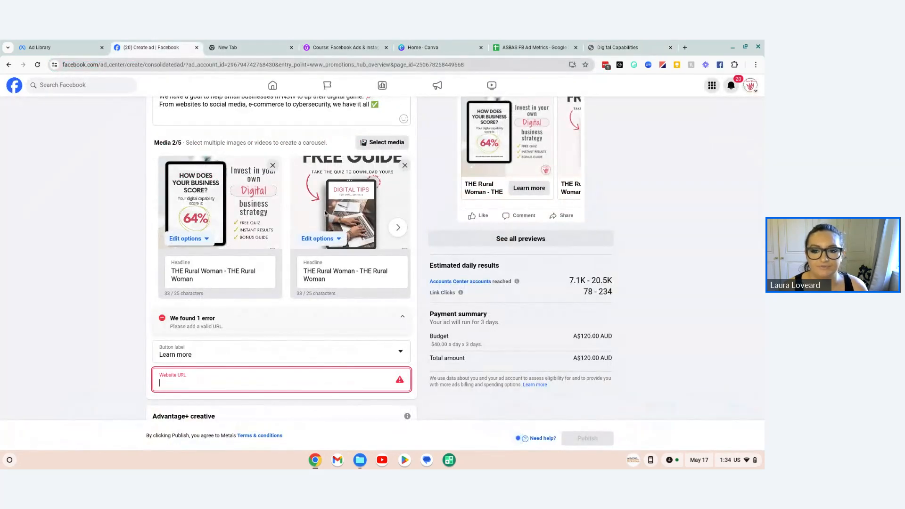
{"action": "key", "text": "ctrl+v"}
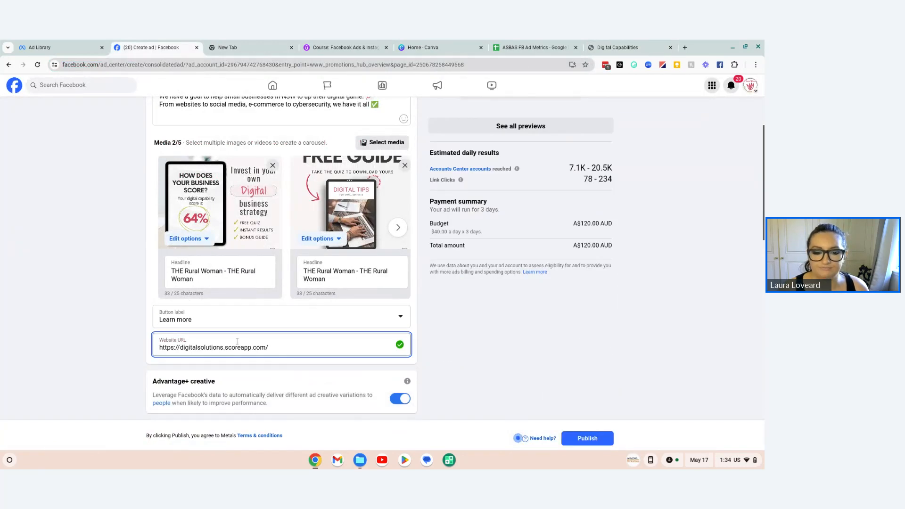
{"action": "scroll", "coordinate": [253, 348], "scroll_direction": "down", "scroll_amount": 1}
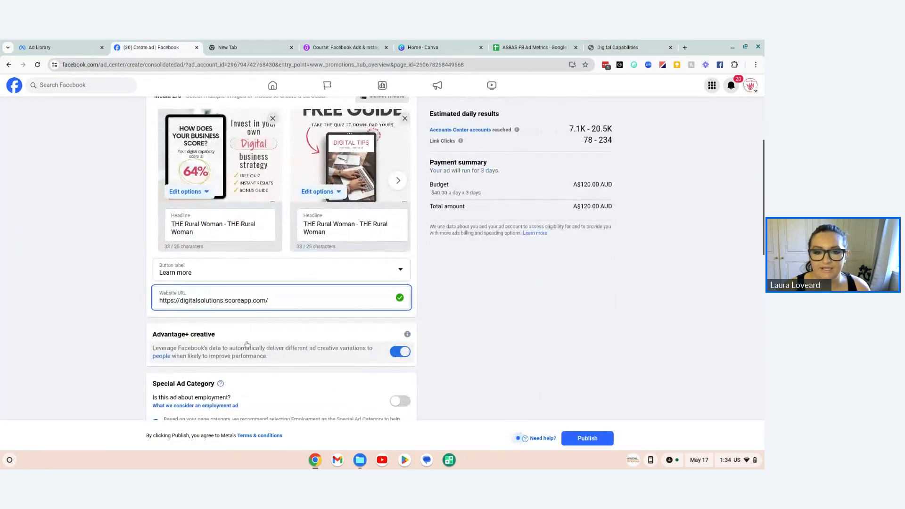
{"action": "scroll", "coordinate": [248, 345], "scroll_direction": "up", "scroll_amount": 2}
Step: Try "See how your business sco" and "How doe your business sco" as the first carousel card's headline
{"action": "left_click", "coordinate": [211, 307]}
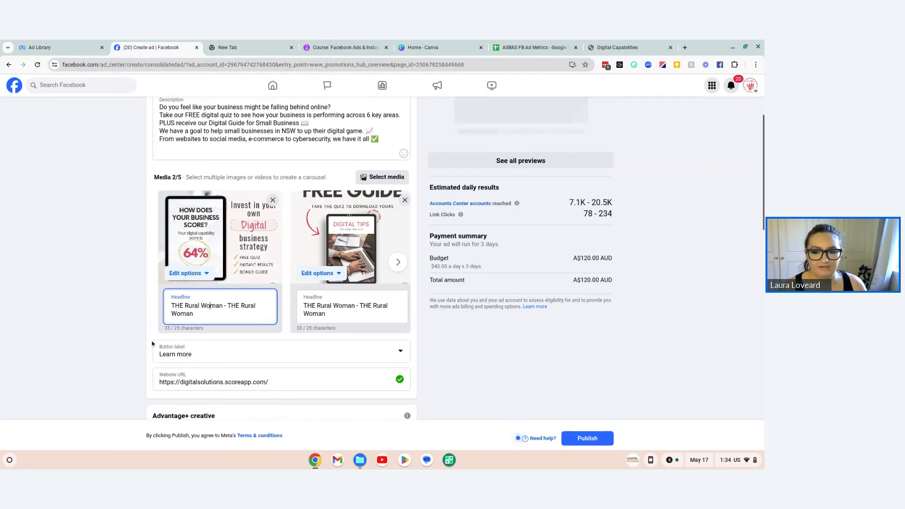
{"action": "triple_click", "coordinate": [195, 312]}
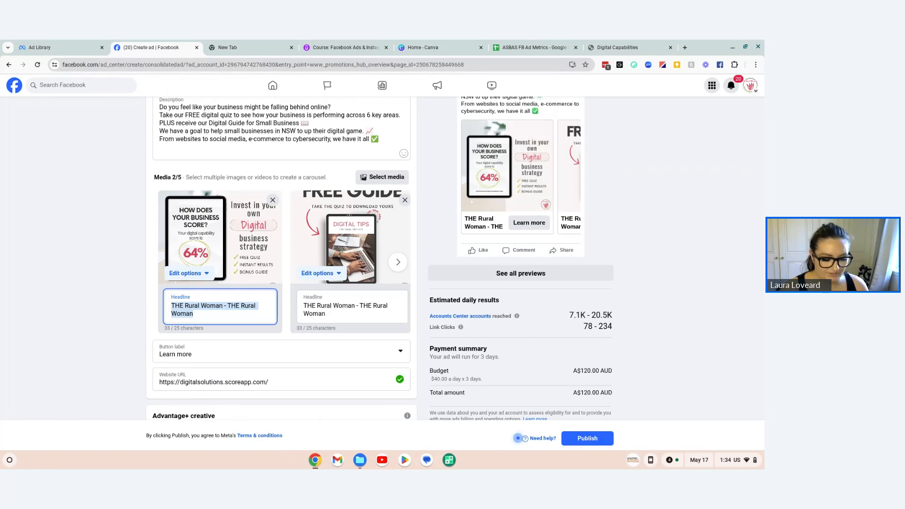
{"action": "type", "text": "Se"}
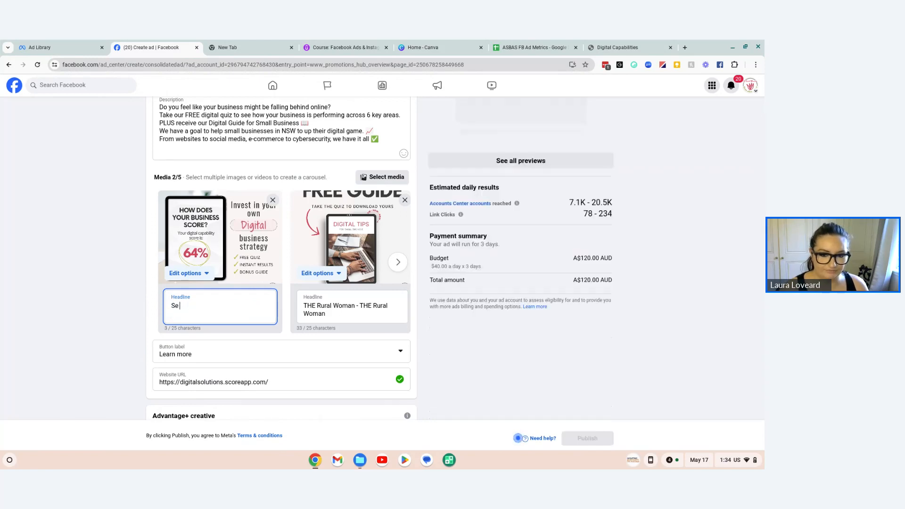
{"action": "type", "text": "e how"}
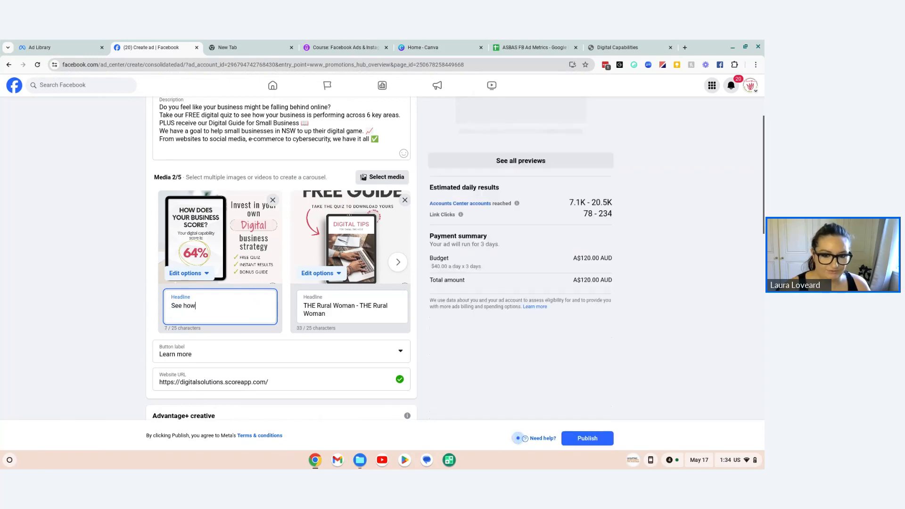
{"action": "type", "text": " your business sco"}
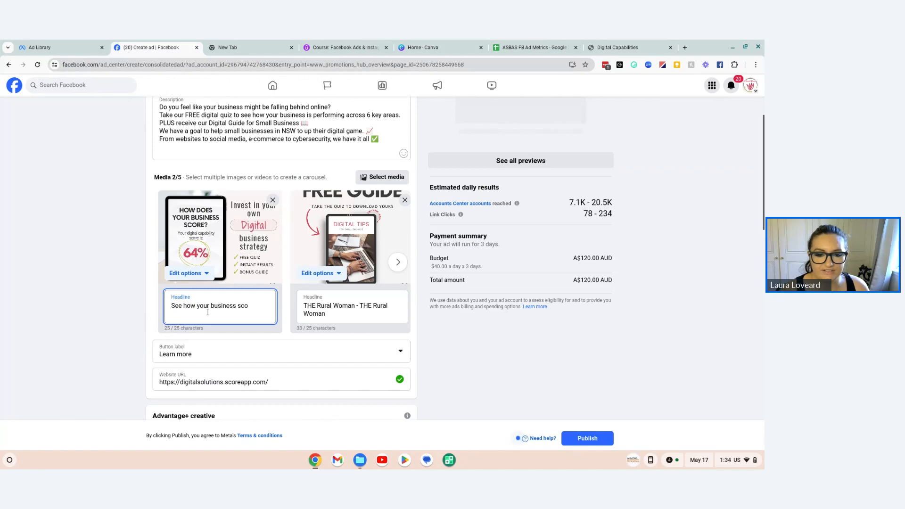
{"action": "left_click_drag", "start_coordinate": [198, 306], "coordinate": [171, 307]}
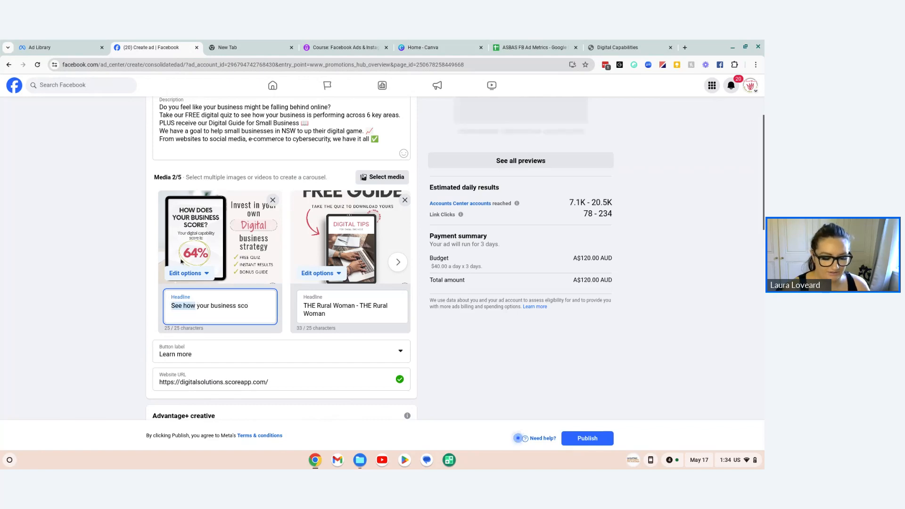
{"action": "type", "text": "How doe"}
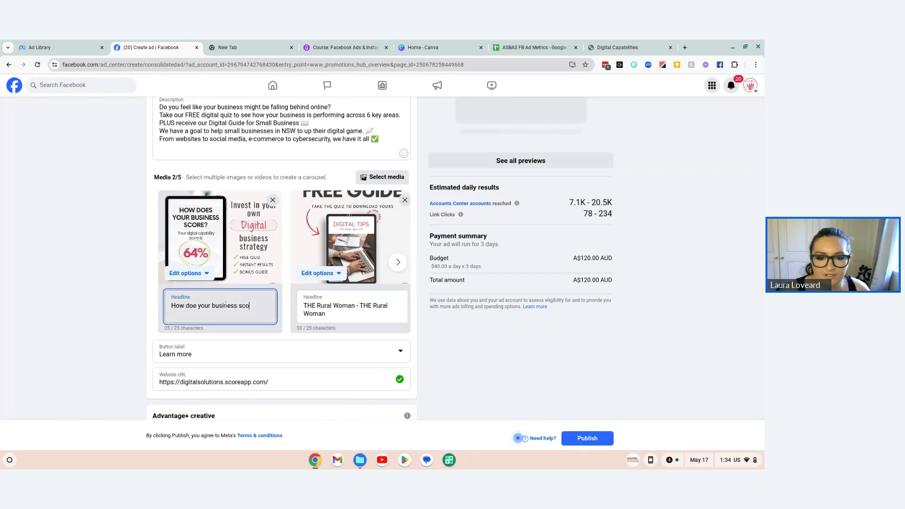
Step: Replace the first carousel card's entire headline with "Take the quiz now"
{"action": "key", "text": "ctrl+a"}
{"action": "type", "text": "Take "}
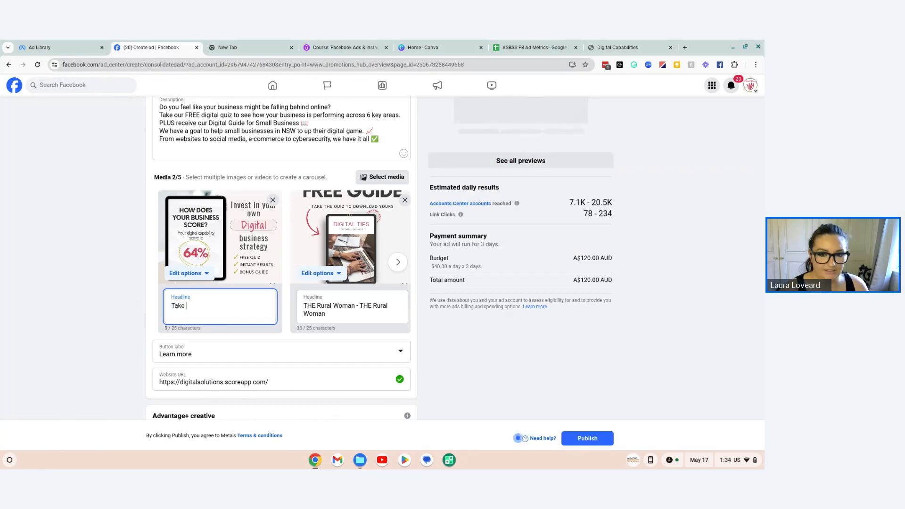
{"action": "type", "text": "the"}
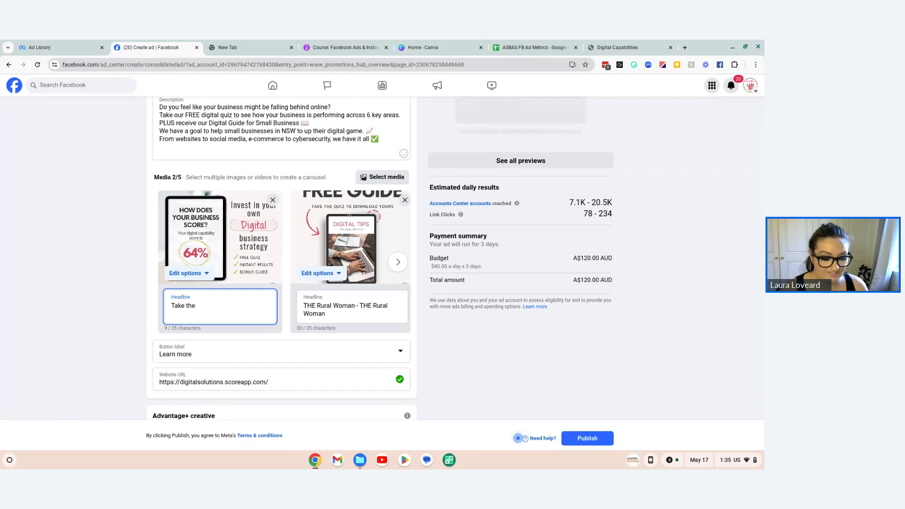
{"action": "type", "text": "quiz now"}
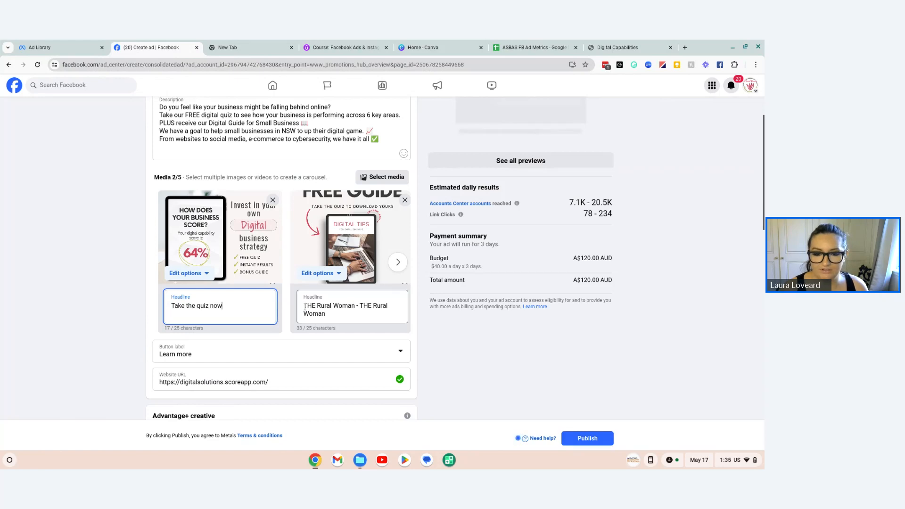
Step: Replace the second carousel card's headline with "FREE guide for business"
{"action": "left_click", "coordinate": [339, 315]}
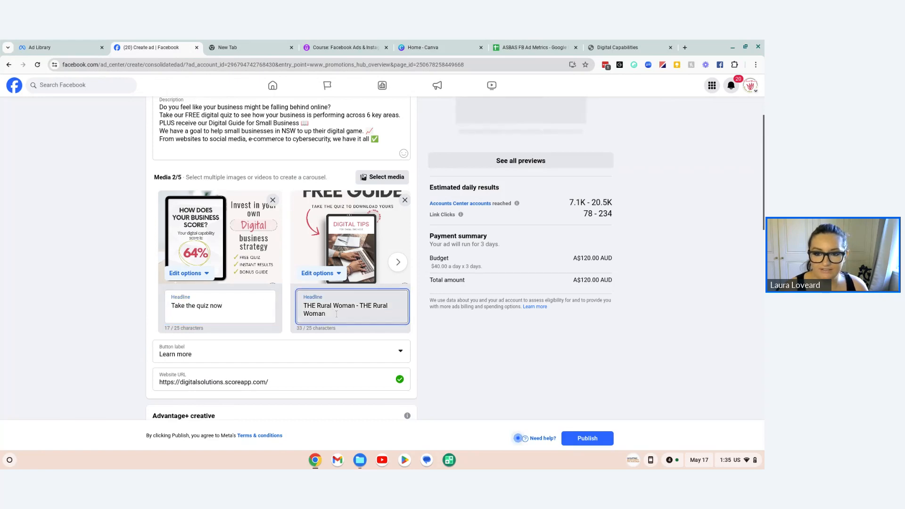
{"action": "left_click_drag", "start_coordinate": [338, 315], "coordinate": [308, 293]}
{"action": "type", "text": "Fr"}
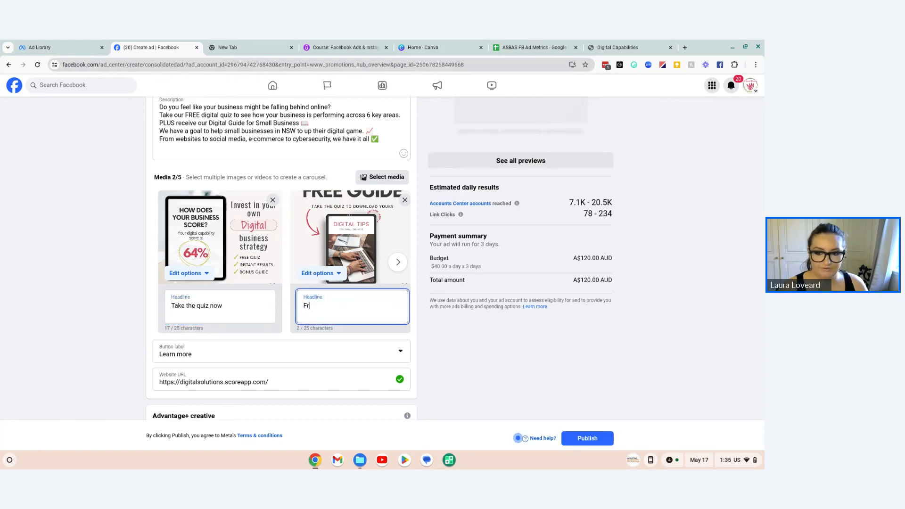
{"action": "type", "text": "EE guide "}
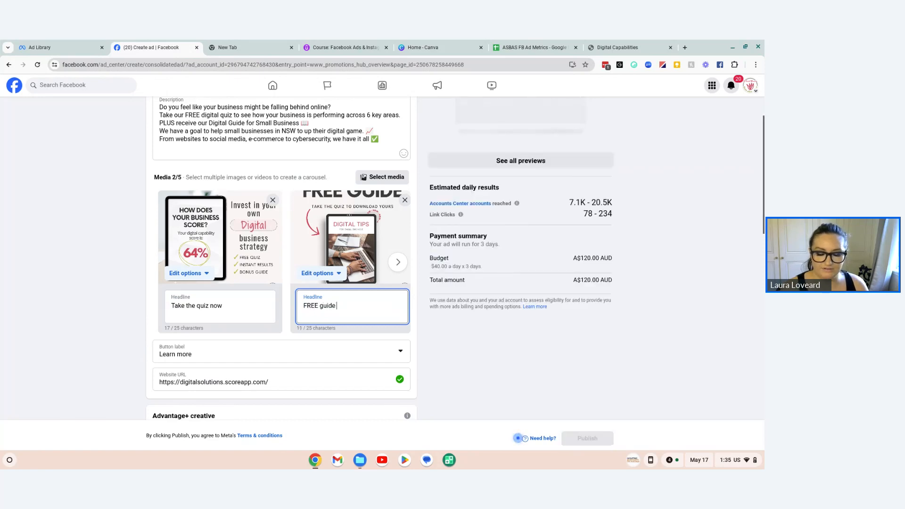
{"action": "type", "text": "for "}
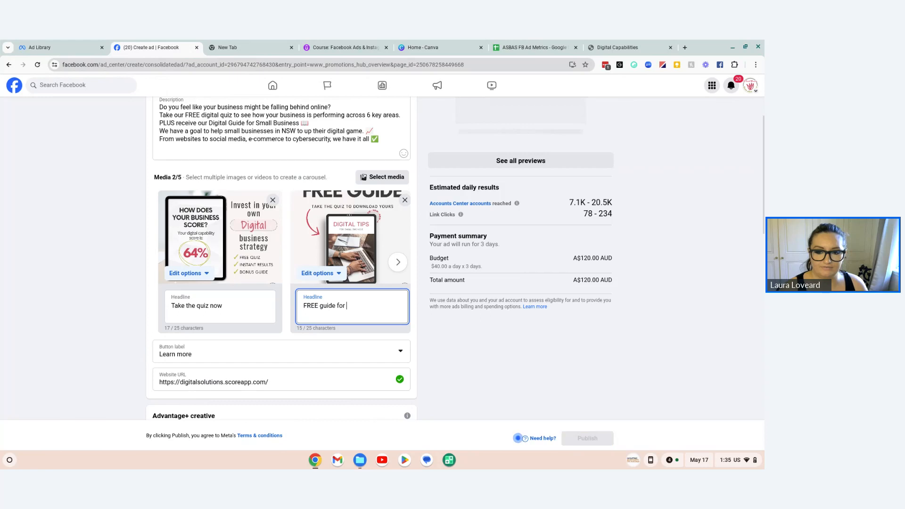
{"action": "type", "text": "business"}
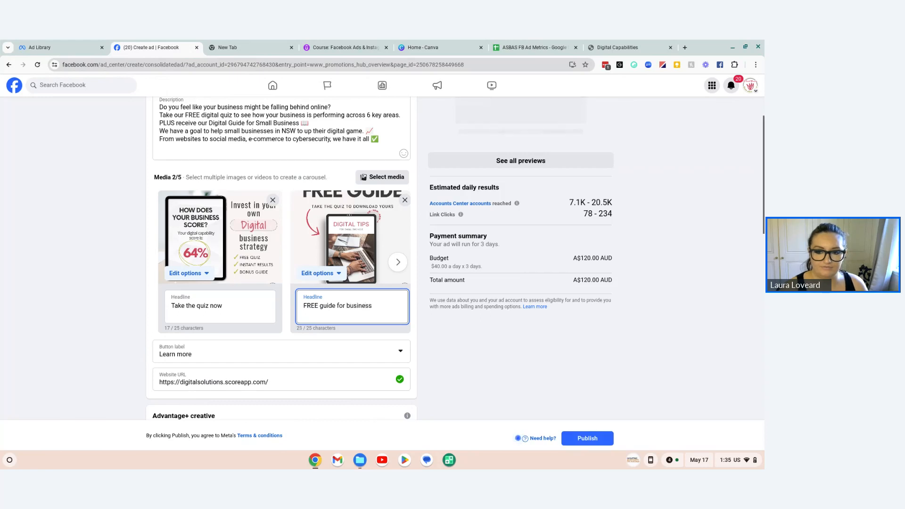
Step: Change the second carousel card's headline to "FREE digital guide!"
{"action": "left_click", "coordinate": [320, 306]}
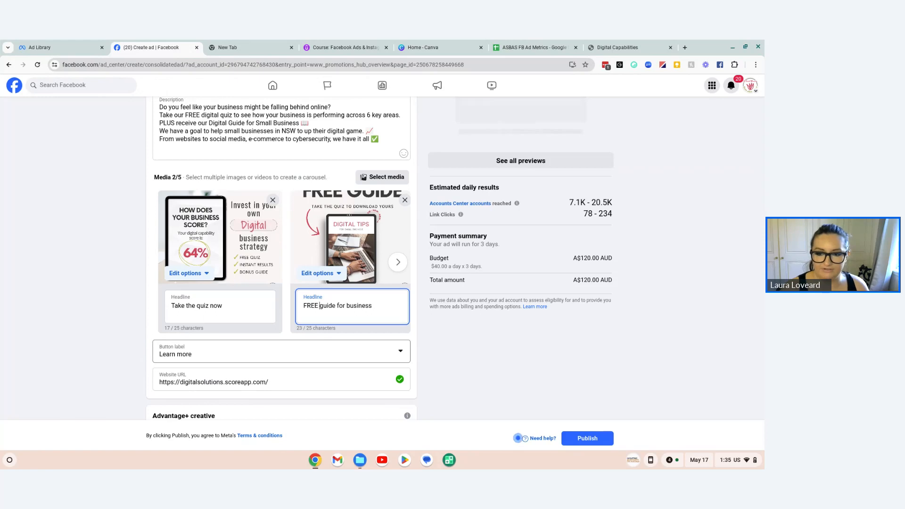
{"action": "key", "text": "BackSpace"}
{"action": "key", "text": "BackSpace"}
{"action": "key", "text": "BackSpace"}
{"action": "key", "text": "BackSpace"}
{"action": "key", "text": "BackSpace"}
{"action": "key", "text": "BackSpace"}
{"action": "key", "text": "BackSpace"}
{"action": "key", "text": "BackSpace"}
{"action": "key", "text": "BackSpace"}
{"action": "key", "text": "BackSpace"}
{"action": "key", "text": "BackSpace"}
{"action": "key", "text": "BackSpace"}
{"action": "key", "text": "BackSpace"}
{"action": "key", "text": "BackSpace"}
{"action": "key", "text": "BackSpace"}
{"action": "key", "text": "BackSpace"}
{"action": "key", "text": "BackSpace"}
{"action": "key", "text": "BackSpace"}
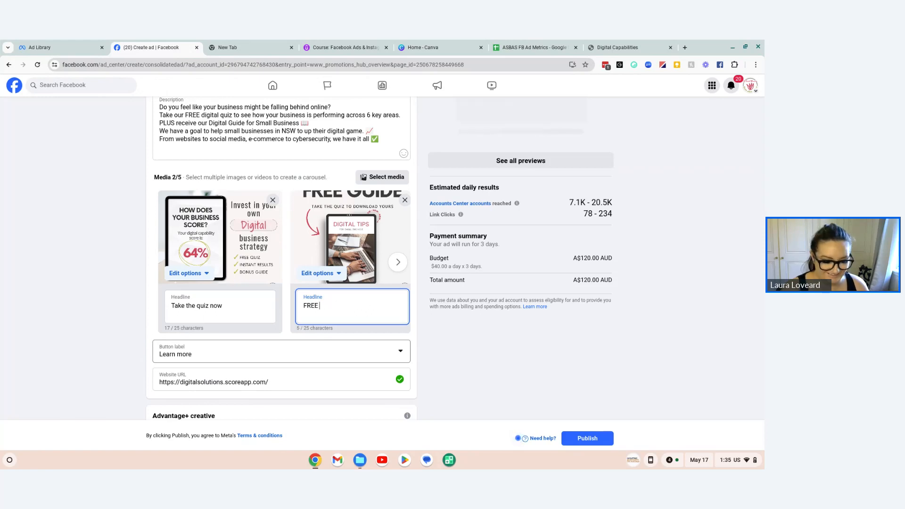
{"action": "type", "text": "digital "}
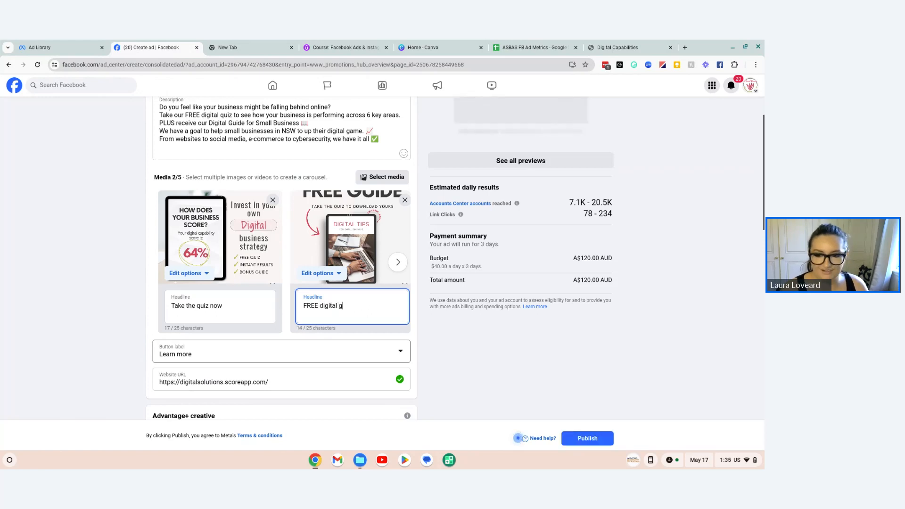
{"action": "type", "text": "guide for"}
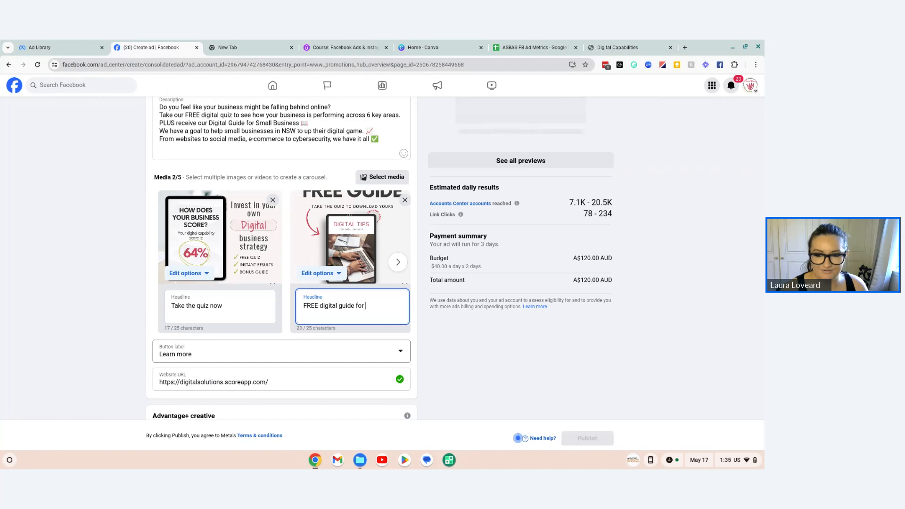
{"action": "key", "text": "BackSpace"}
{"action": "key", "text": "BackSpace"}
{"action": "key", "text": "BackSpace"}
{"action": "key", "text": "BackSpace"}
{"action": "key", "text": "BackSpace"}
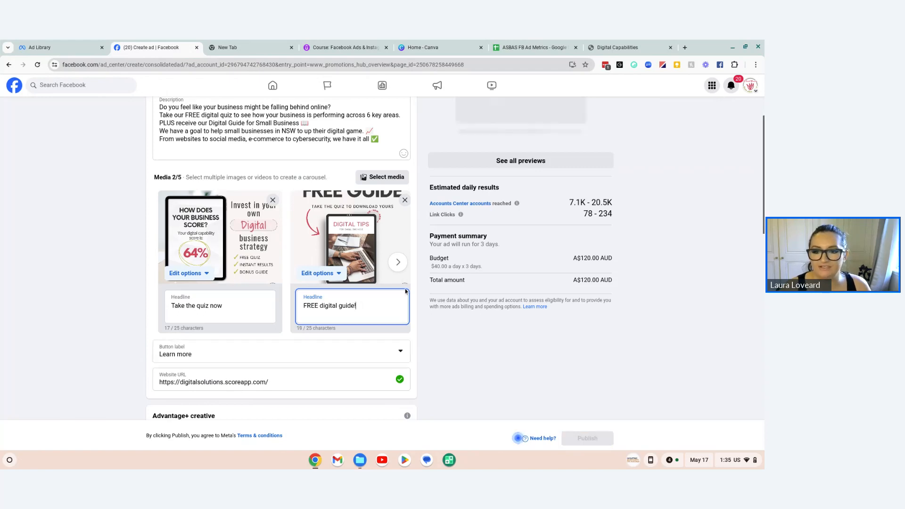
Step: Copy the ad's full description into the ASBAS FB Ad Metrics sheet starting at cell R8, and widen column R
{"action": "scroll", "coordinate": [521, 345], "scroll_direction": "up", "scroll_amount": 3}
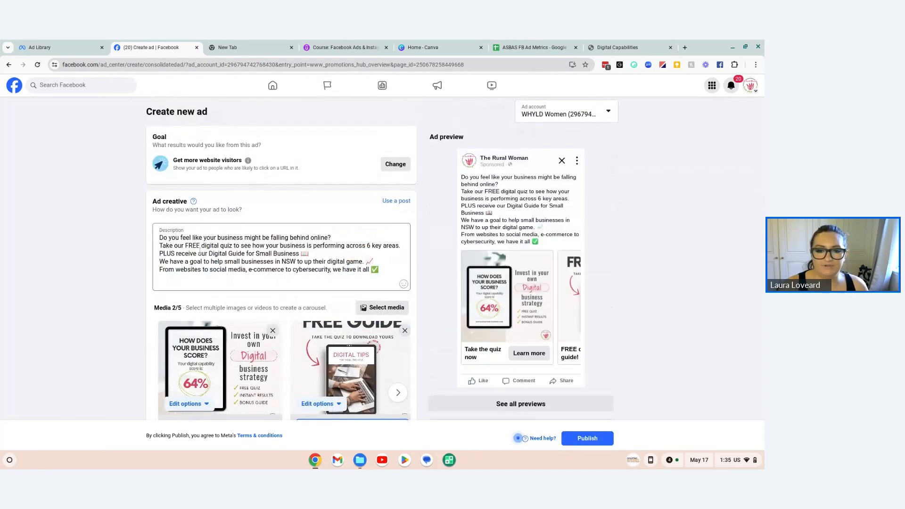
{"action": "left_click", "coordinate": [185, 256]}
{"action": "key", "text": "ctrl+a"}
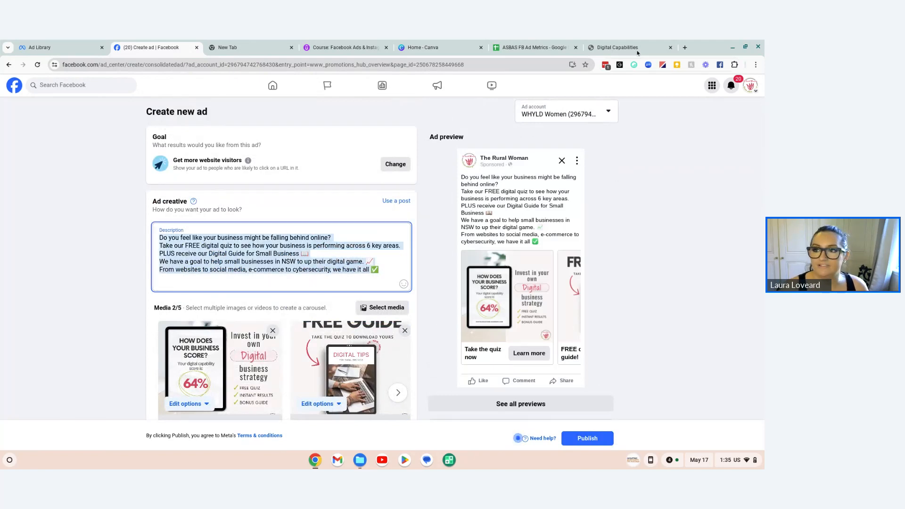
{"action": "left_click", "coordinate": [535, 47]}
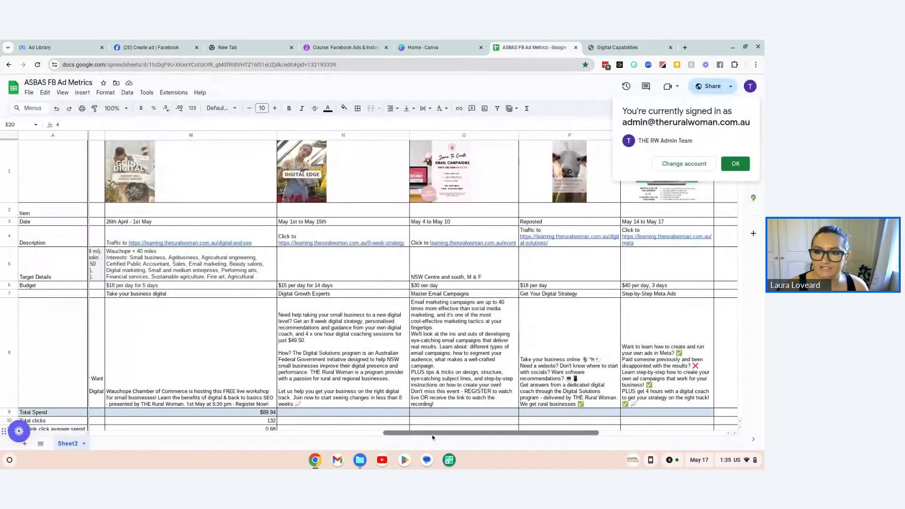
{"action": "scroll", "coordinate": [573, 273], "scroll_direction": "right", "scroll_amount": 5}
{"action": "left_click", "coordinate": [368, 347]}
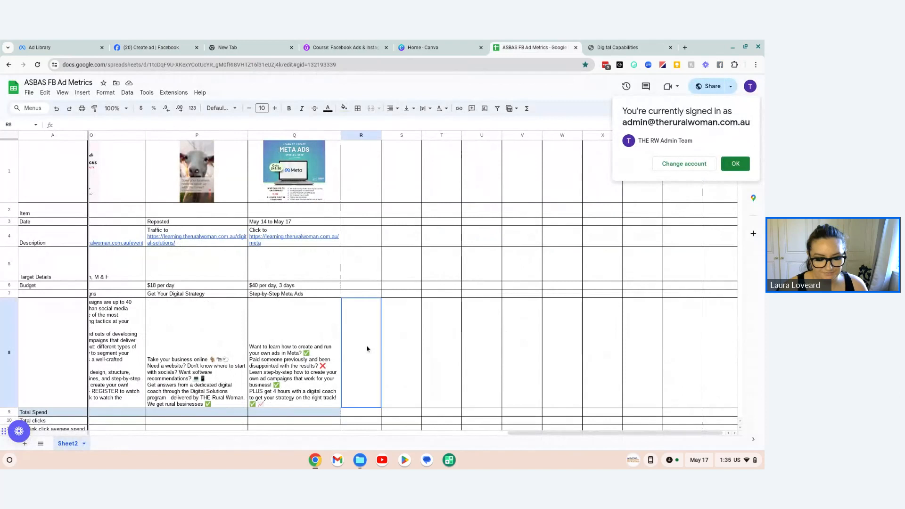
{"action": "key", "text": "ctrl+v"}
{"action": "left_click_drag", "start_coordinate": [381, 136], "coordinate": [460, 136]}
{"action": "left_click", "coordinate": [404, 284]}
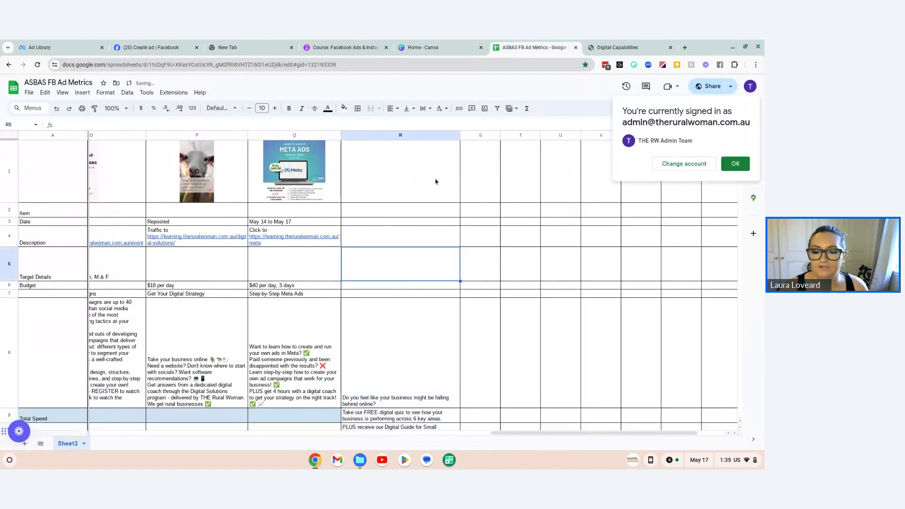
Step: Try to add the full description inside cell R8 below its first line
{"action": "left_click", "coordinate": [417, 419]}
{"action": "double_click", "coordinate": [417, 420]}
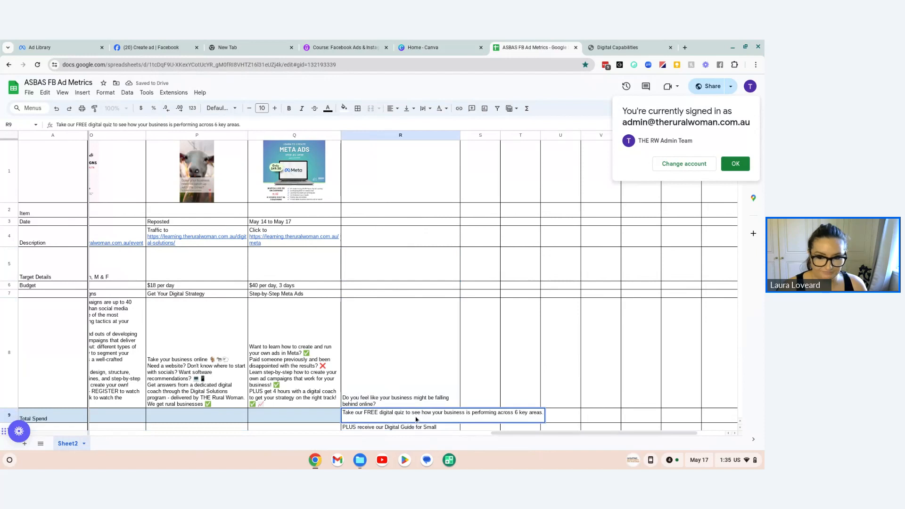
{"action": "left_click", "coordinate": [427, 339]}
{"action": "double_click", "coordinate": [429, 341]}
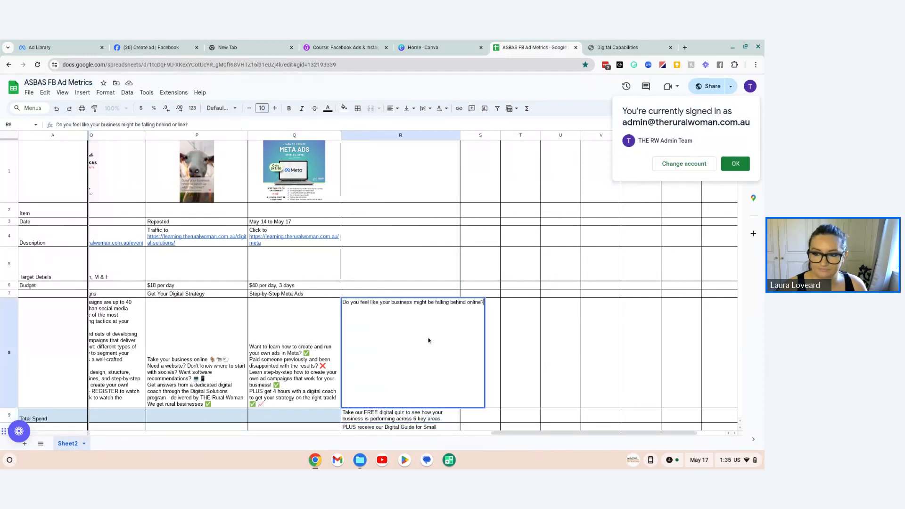
{"action": "key", "text": "alt+Return"}
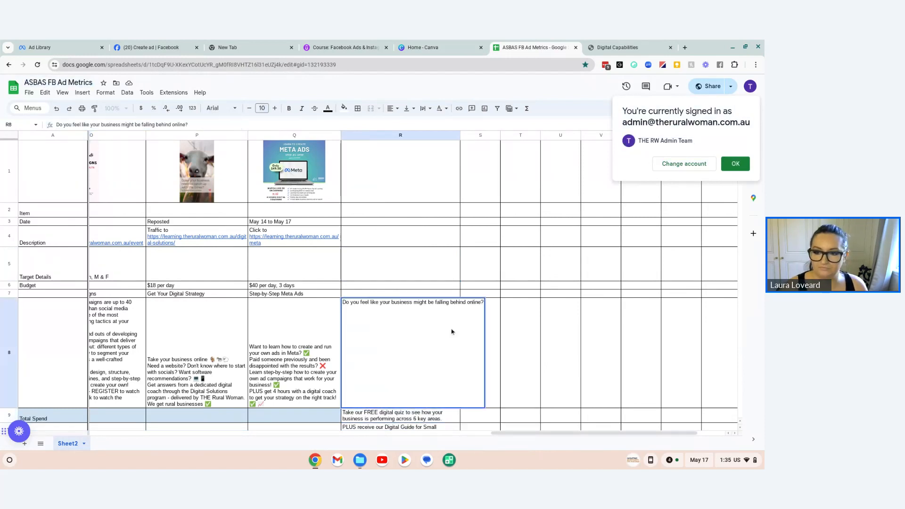
{"action": "key", "text": "ctrl+v"}
{"action": "key", "text": "ctrl+z"}
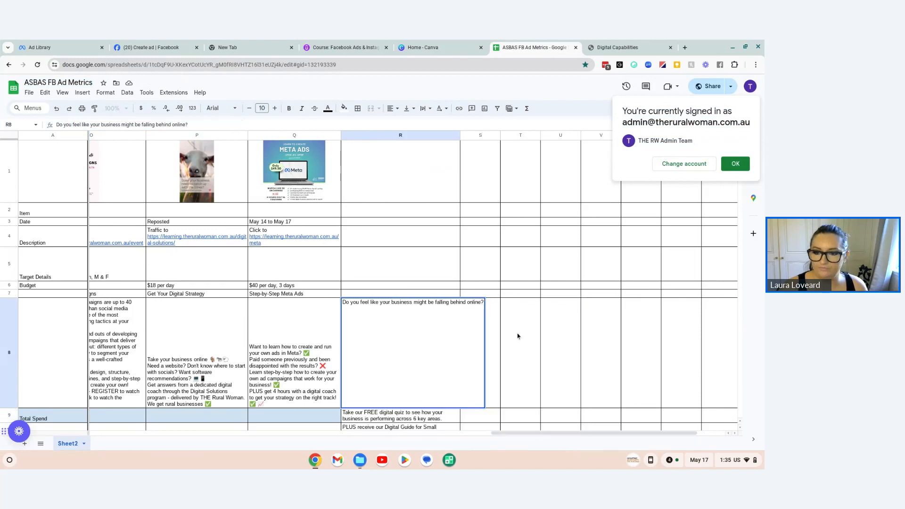
{"action": "left_click", "coordinate": [570, 332]}
Step: Close the Digital Capabilities quiz page and return to the Facebook ad
{"action": "key", "text": "ctrl+Tab"}
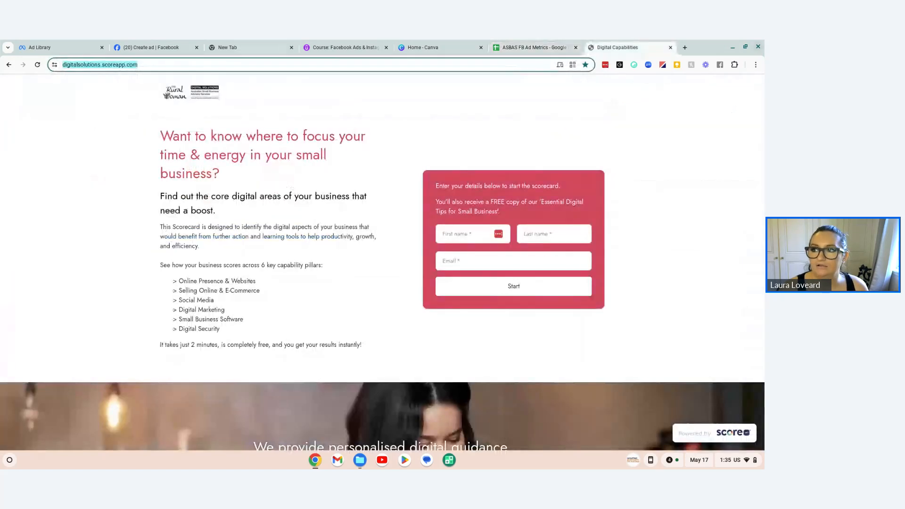
{"action": "left_click", "coordinate": [671, 47]}
{"action": "key", "text": "ctrl+2"}
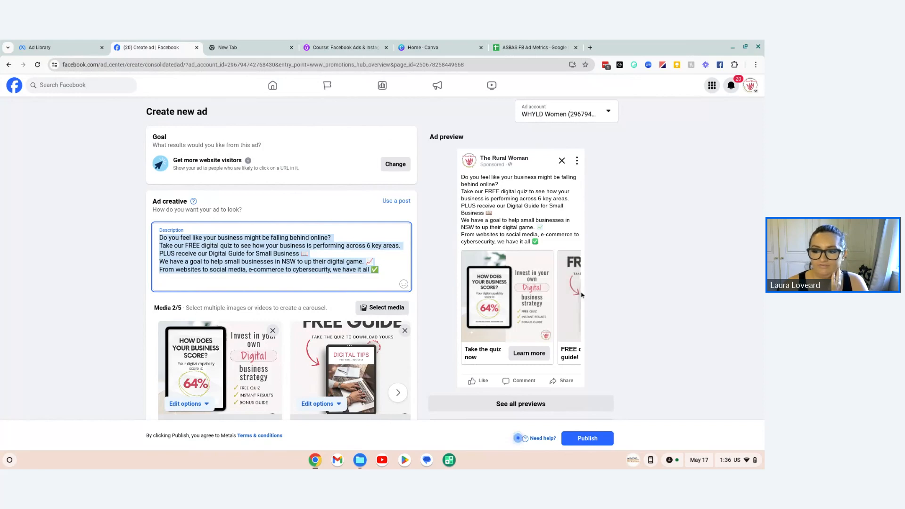
Step: Browse the ad preview's carousel to the second card and back to the first
{"action": "left_click_drag", "start_coordinate": [509, 295], "coordinate": [522, 304]}
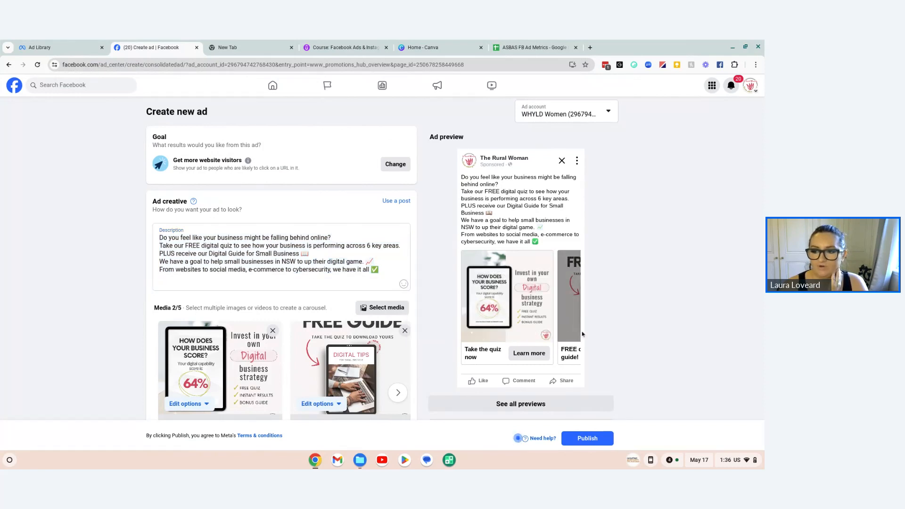
{"action": "left_click", "coordinate": [576, 315]}
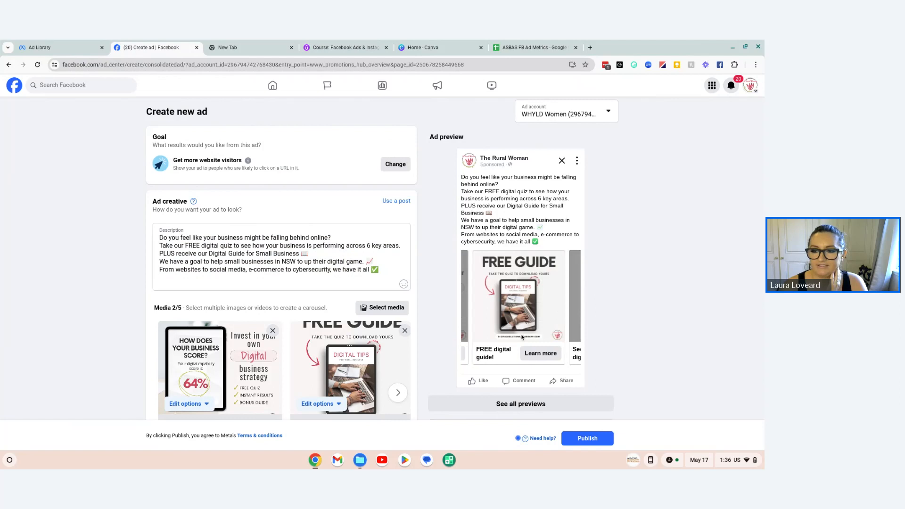
{"action": "left_click", "coordinate": [467, 304]}
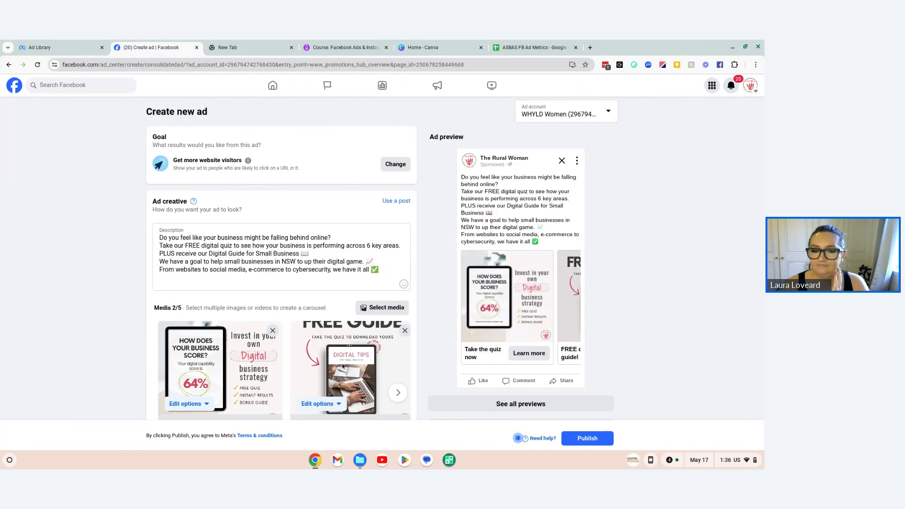
Step: Add an exclamation mark to the first carousel card's headline so it reads "Take the quiz now!"
{"action": "scroll", "coordinate": [342, 366], "scroll_direction": "down", "scroll_amount": 3}
{"action": "left_click", "coordinate": [236, 304]}
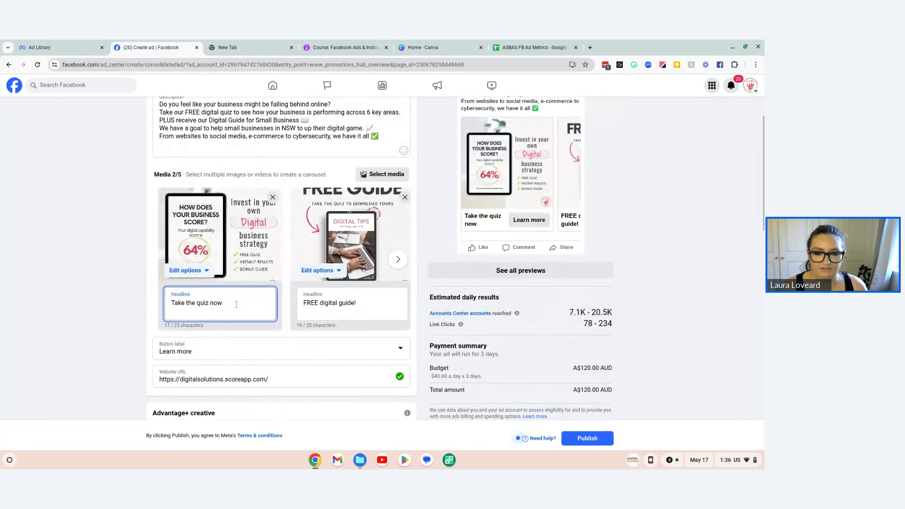
{"action": "type", "text": "!"}
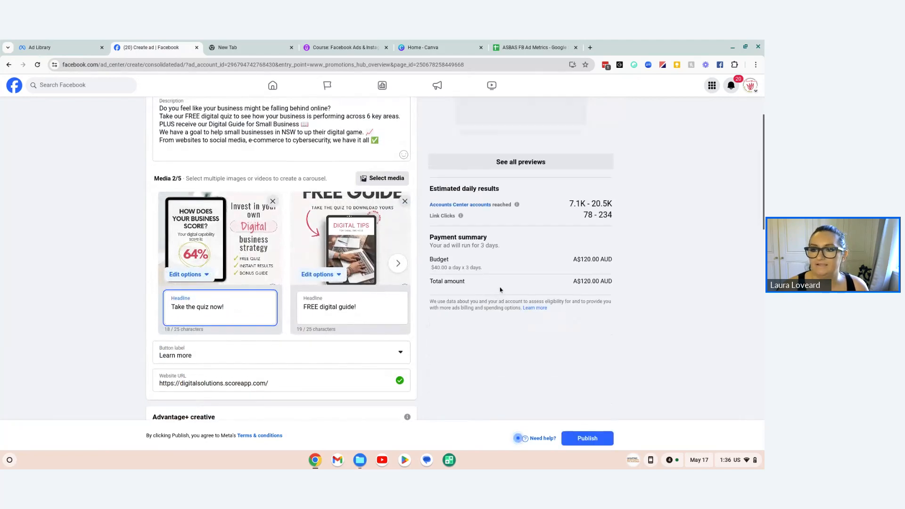
{"action": "scroll", "coordinate": [575, 287], "scroll_direction": "up", "scroll_amount": 3}
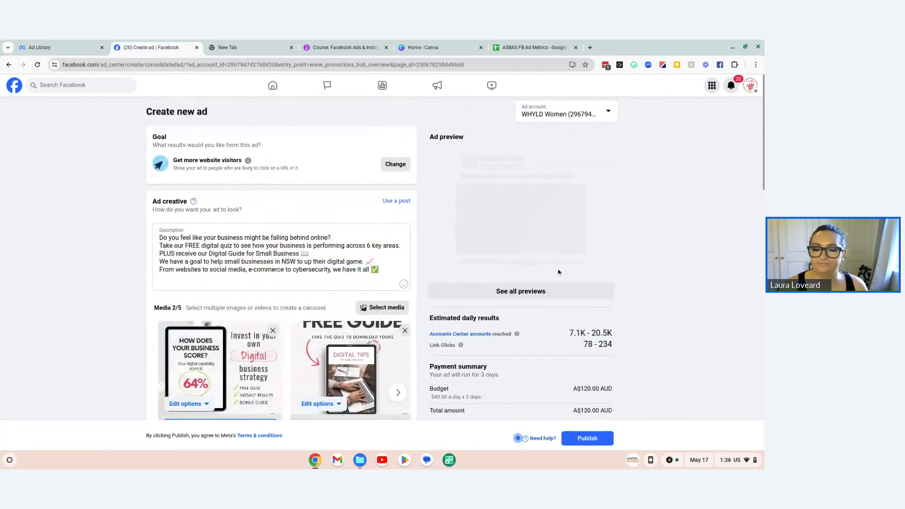
{"action": "scroll", "coordinate": [239, 331], "scroll_direction": "down", "scroll_amount": 3}
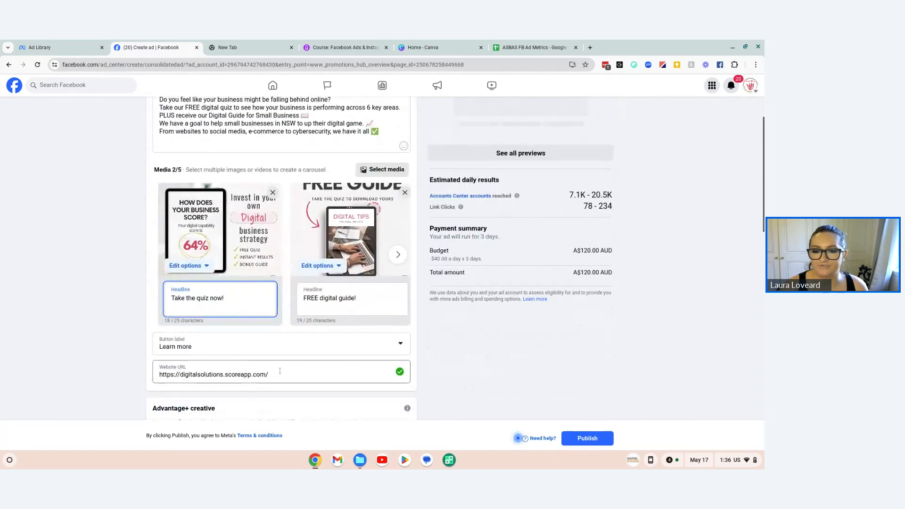
{"action": "scroll", "coordinate": [282, 373], "scroll_direction": "up", "scroll_amount": 3}
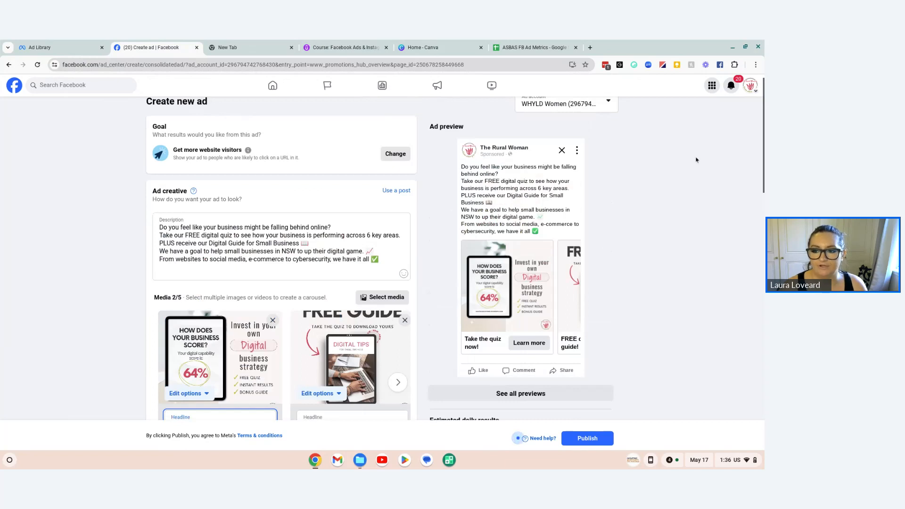
Step: Copy the first card's headline "Take the quiz now!" into cell R7 of the ASBAS FB Ad Metrics sheet
{"action": "scroll", "coordinate": [697, 160], "scroll_direction": "down", "scroll_amount": 1}
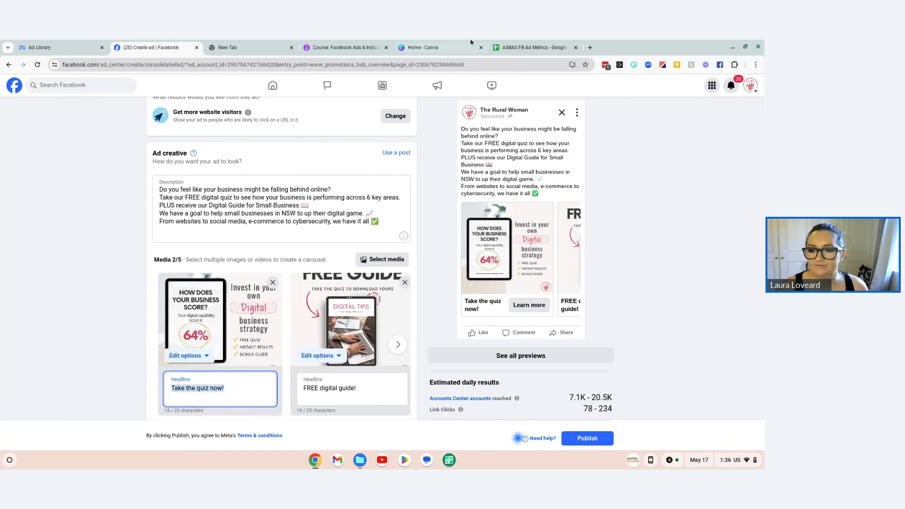
{"action": "left_click", "coordinate": [514, 47]}
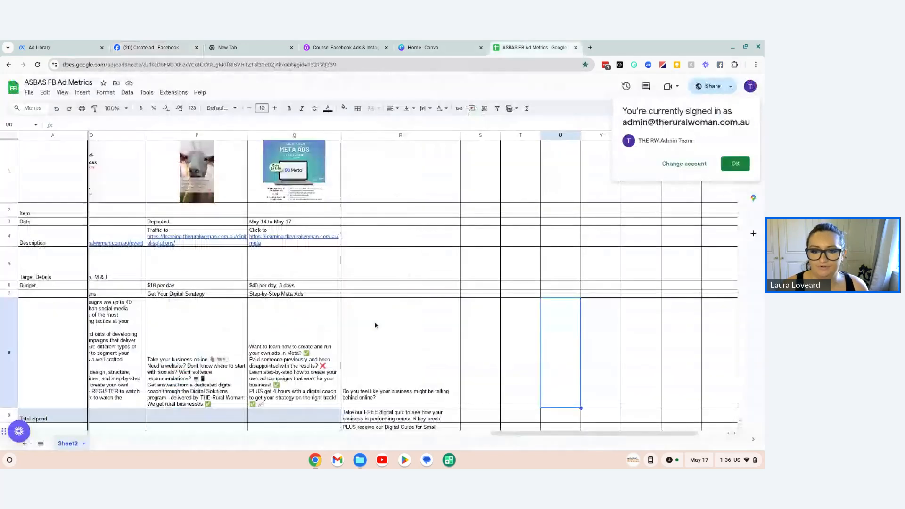
{"action": "left_click", "coordinate": [358, 294]}
{"action": "type", "text": "Take the quiz now!"}
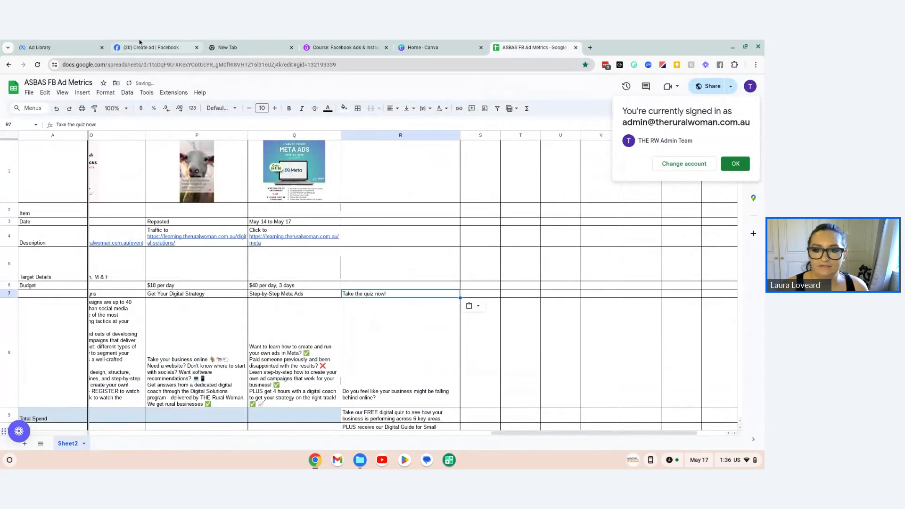
Step: Copy the second card's headline "FREE digital guide!" from the Facebook ad into cell S7 of the metrics sheet
{"action": "left_click", "coordinate": [151, 47]}
{"action": "left_click", "coordinate": [328, 382]}
{"action": "triple_click", "coordinate": [327, 375]}
{"action": "key", "text": "ctrl+c"}
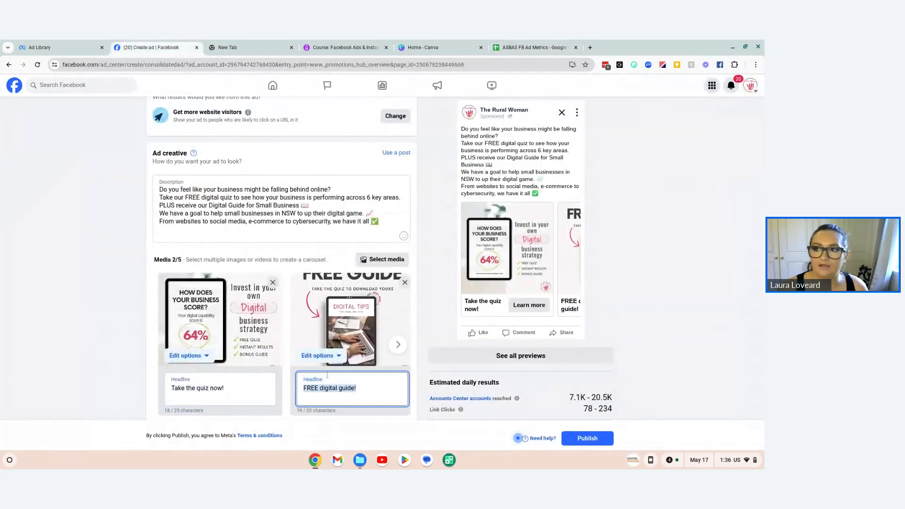
{"action": "left_click", "coordinate": [533, 48]}
{"action": "left_click", "coordinate": [508, 293]}
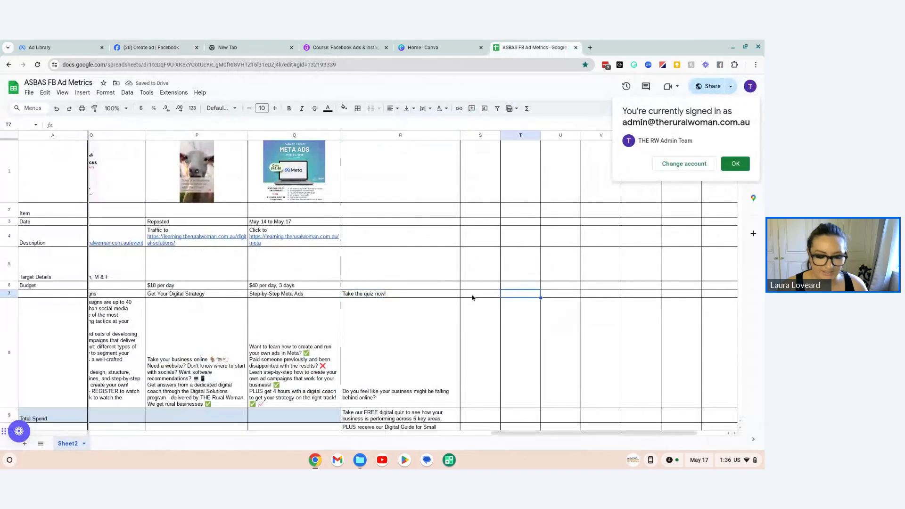
{"action": "left_click", "coordinate": [473, 297]}
{"action": "key", "text": "ctrl+v"}
{"action": "left_click", "coordinate": [528, 351]}
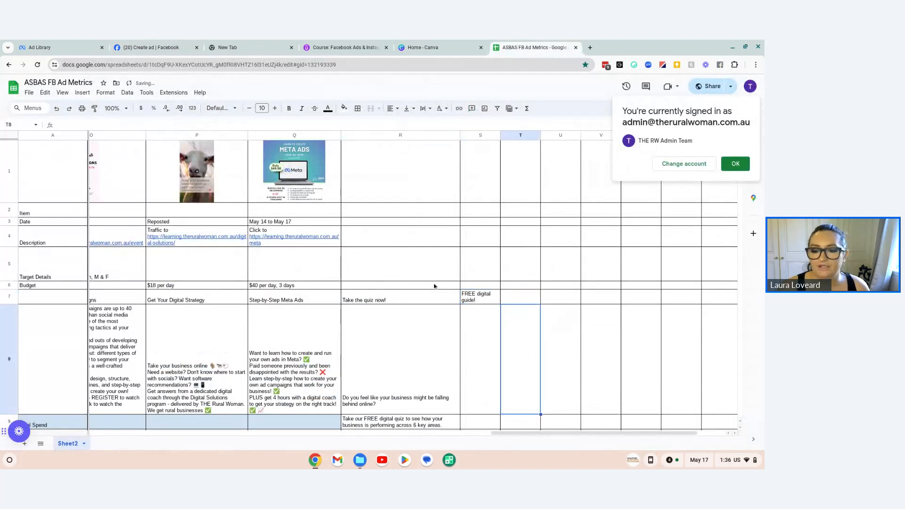
{"action": "scroll", "coordinate": [435, 286], "scroll_direction": "down", "scroll_amount": 1}
Step: Return to the Facebook ad and review its Advantage+ creative, Special Ad Category and Audience settings
{"action": "left_click", "coordinate": [151, 47]}
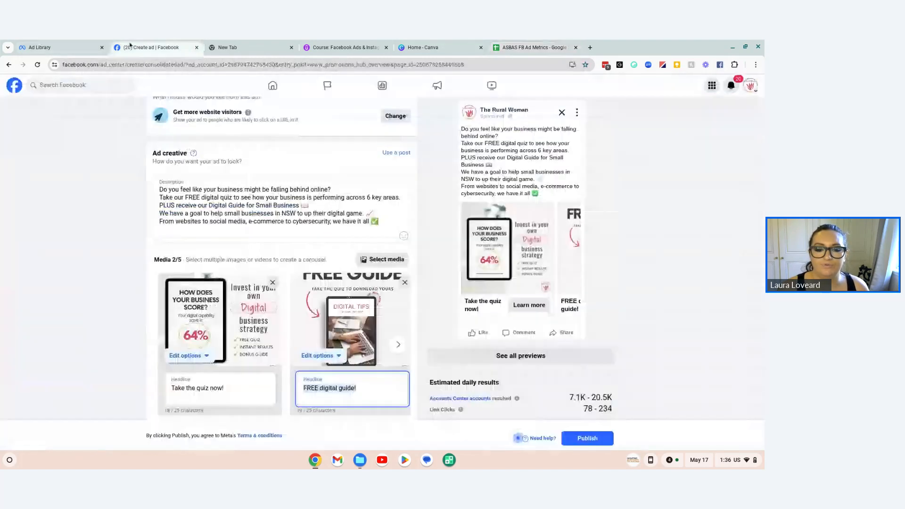
{"action": "scroll", "coordinate": [236, 322], "scroll_direction": "down", "scroll_amount": 3}
{"action": "scroll", "coordinate": [237, 322], "scroll_direction": "down", "scroll_amount": 3}
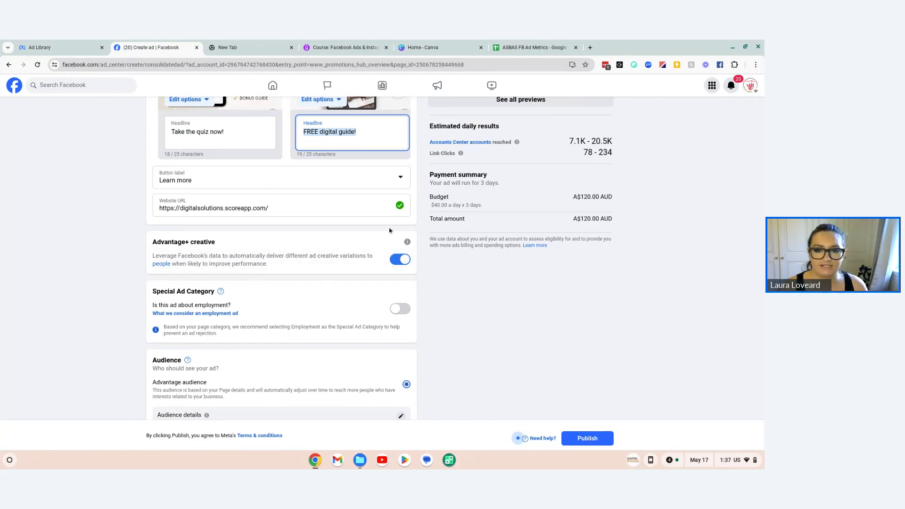
{"action": "scroll", "coordinate": [496, 244], "scroll_direction": "up", "scroll_amount": 6}
{"action": "scroll", "coordinate": [122, 208], "scroll_direction": "down", "scroll_amount": 8}
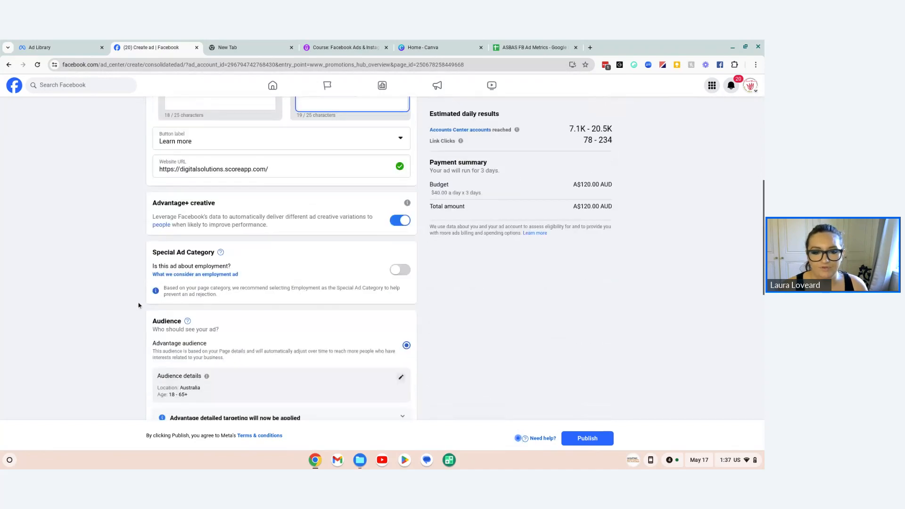
{"action": "scroll", "coordinate": [138, 306], "scroll_direction": "down", "scroll_amount": 2}
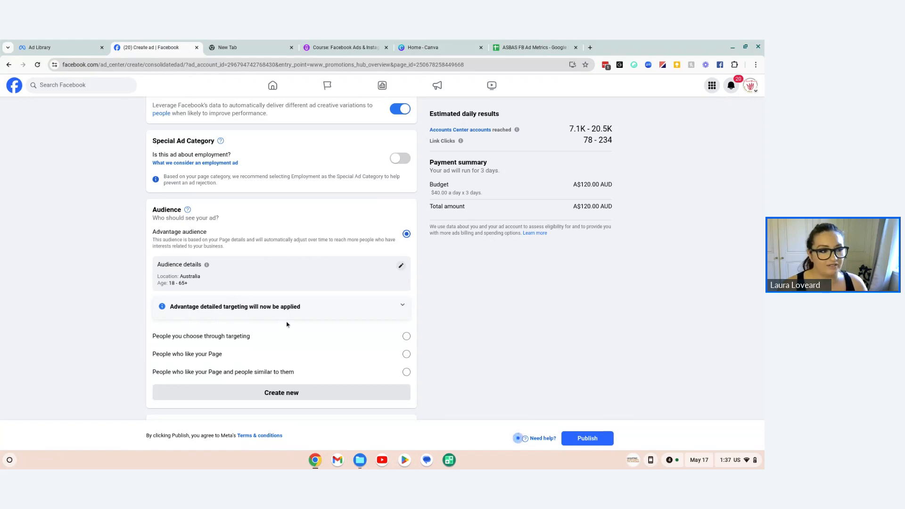
{"action": "scroll", "coordinate": [123, 288], "scroll_direction": "up", "scroll_amount": 1}
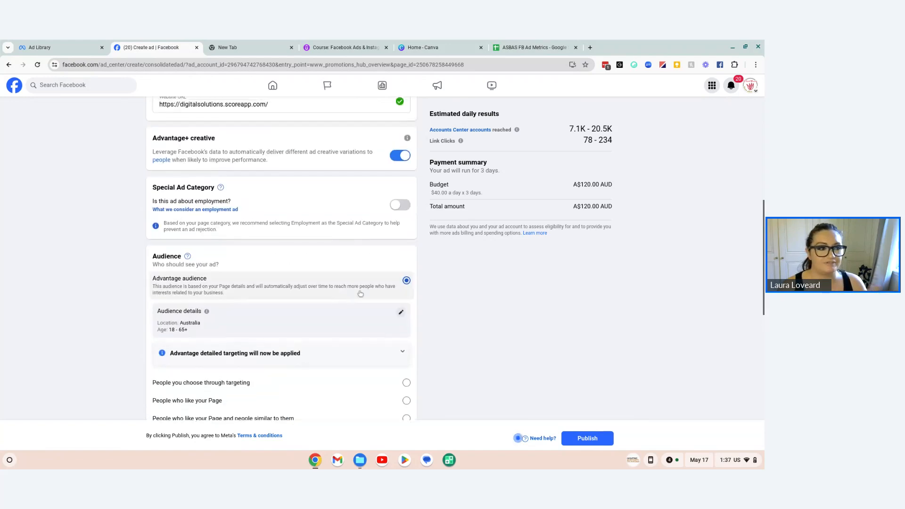
Step: Choose the audience of people selected through targeting and raise its minimum age to 25
{"action": "scroll", "coordinate": [361, 294], "scroll_direction": "up", "scroll_amount": 1}
{"action": "scroll", "coordinate": [335, 280], "scroll_direction": "down", "scroll_amount": 3}
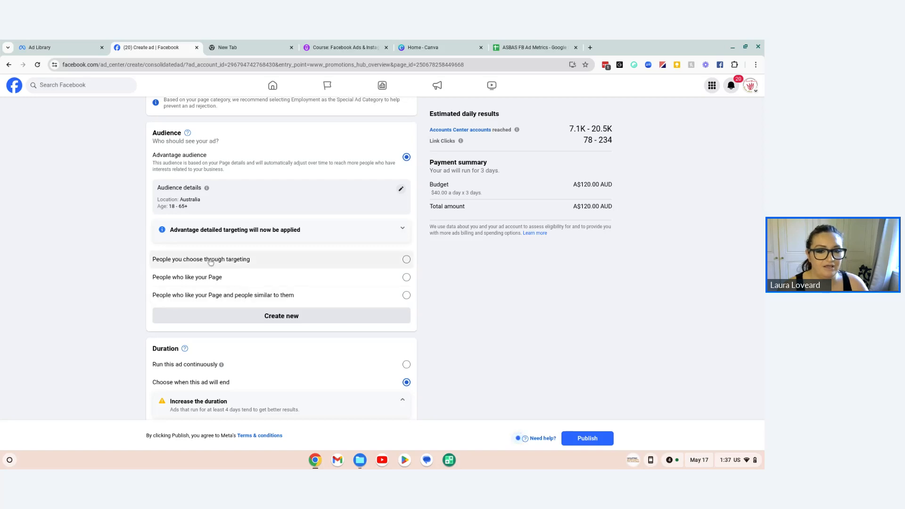
{"action": "left_click", "coordinate": [168, 261]}
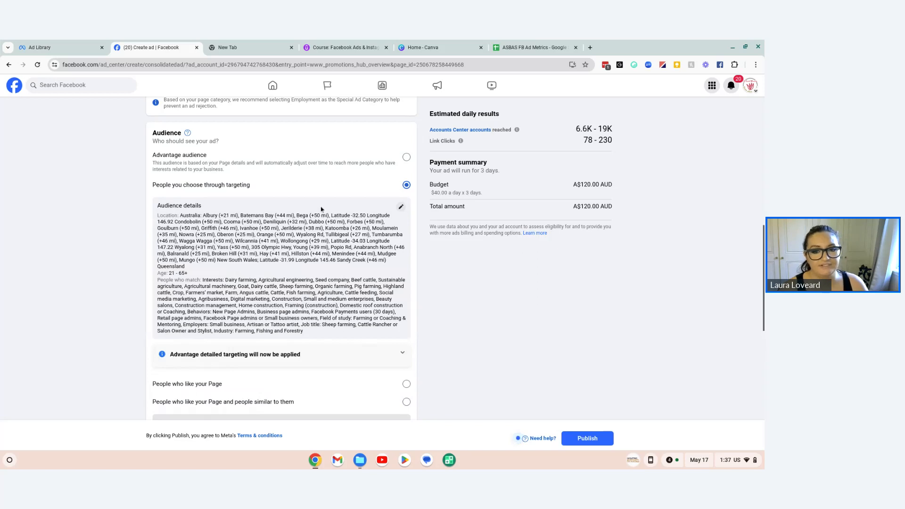
{"action": "left_click", "coordinate": [401, 208]}
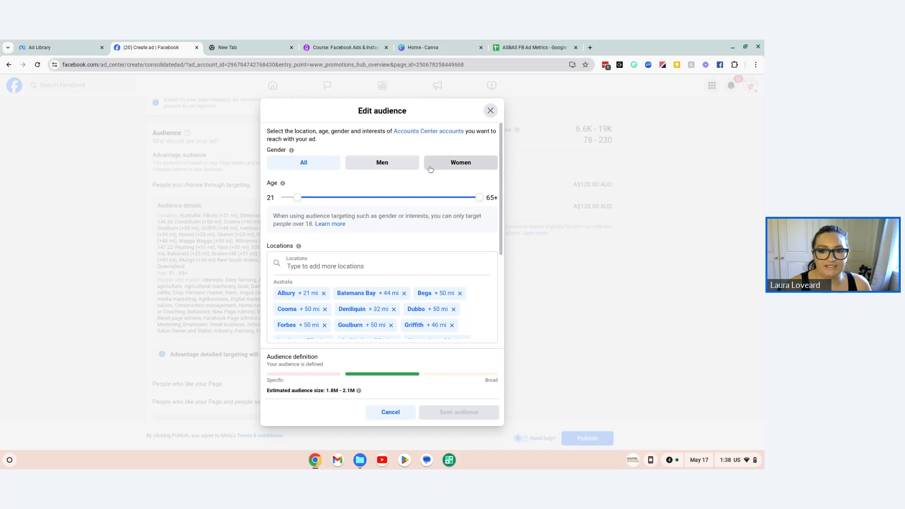
{"action": "left_click_drag", "start_coordinate": [296, 197], "coordinate": [314, 198]}
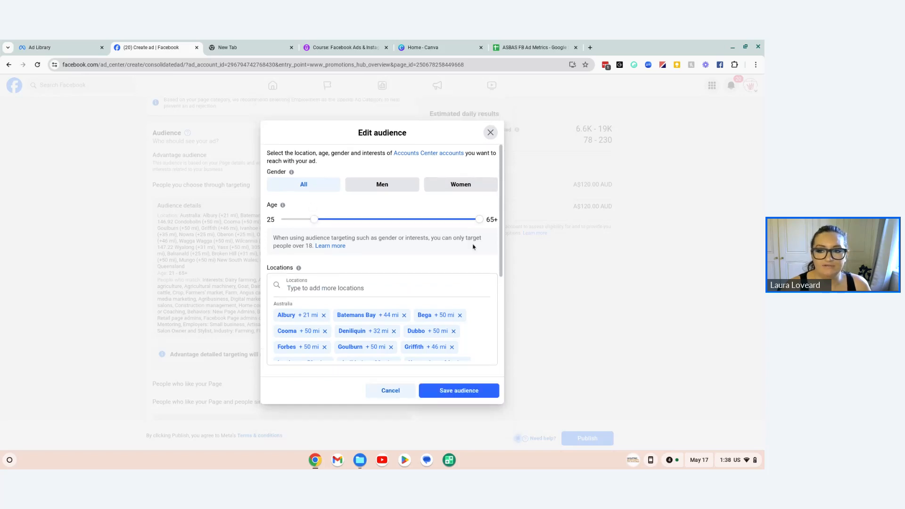
Step: Review the full list of targeted towns and coordinate locations in the audience being edited
{"action": "scroll", "coordinate": [483, 257], "scroll_direction": "down", "scroll_amount": 1}
{"action": "scroll", "coordinate": [483, 257], "scroll_direction": "down", "scroll_amount": 1}
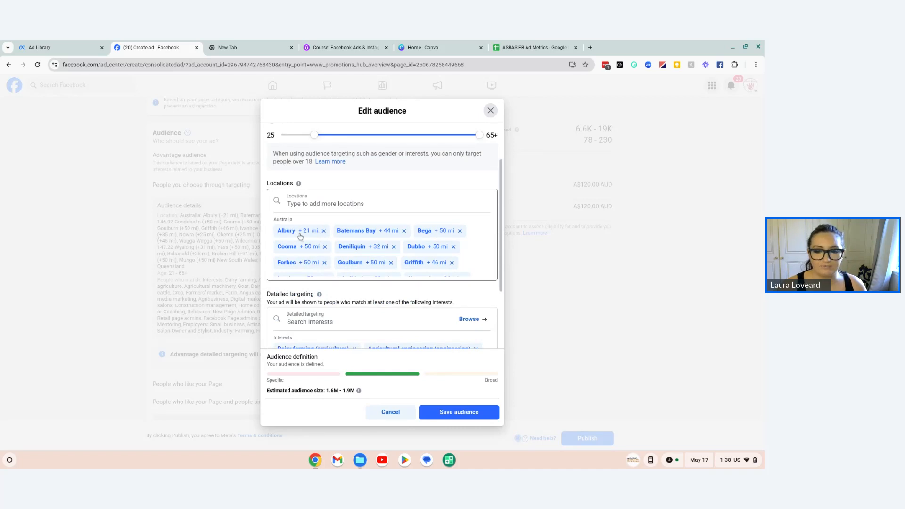
{"action": "scroll", "coordinate": [326, 248], "scroll_direction": "down", "scroll_amount": 1}
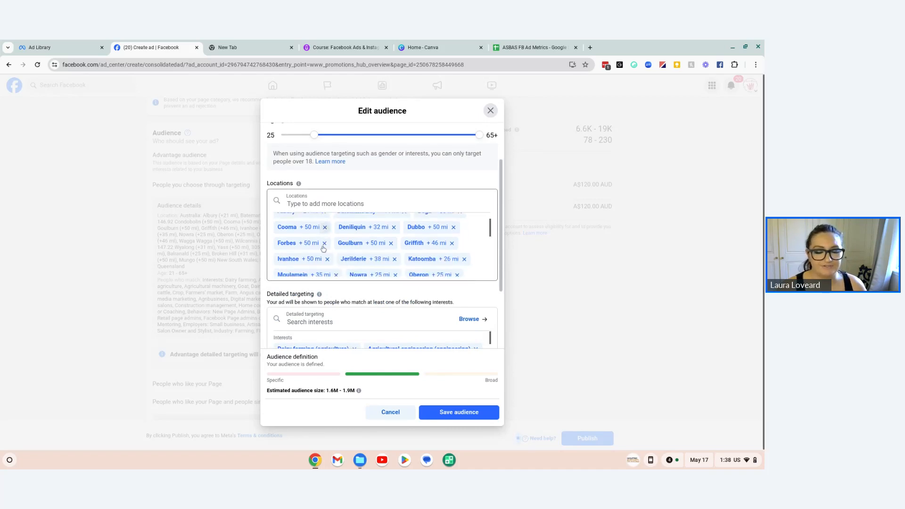
{"action": "scroll", "coordinate": [412, 235], "scroll_direction": "down", "scroll_amount": 4}
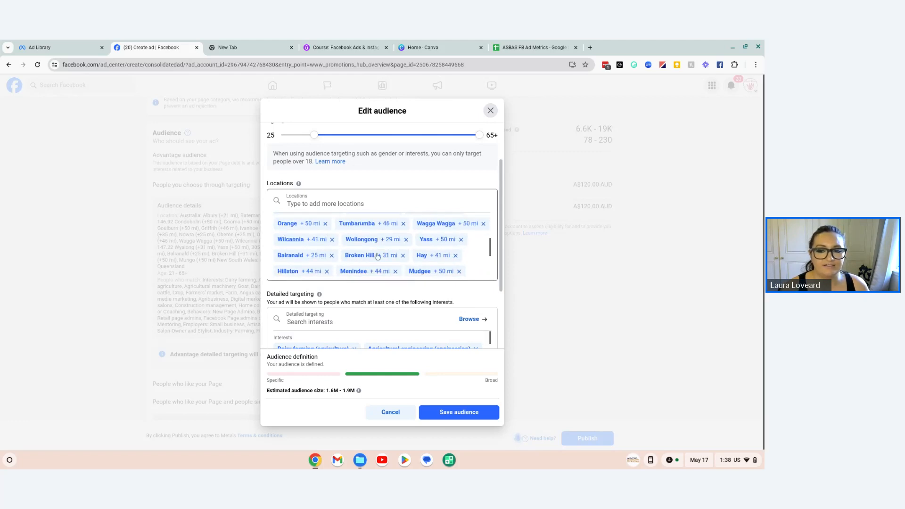
{"action": "scroll", "coordinate": [284, 235], "scroll_direction": "down", "scroll_amount": 3}
{"action": "scroll", "coordinate": [441, 264], "scroll_direction": "down", "scroll_amount": 4}
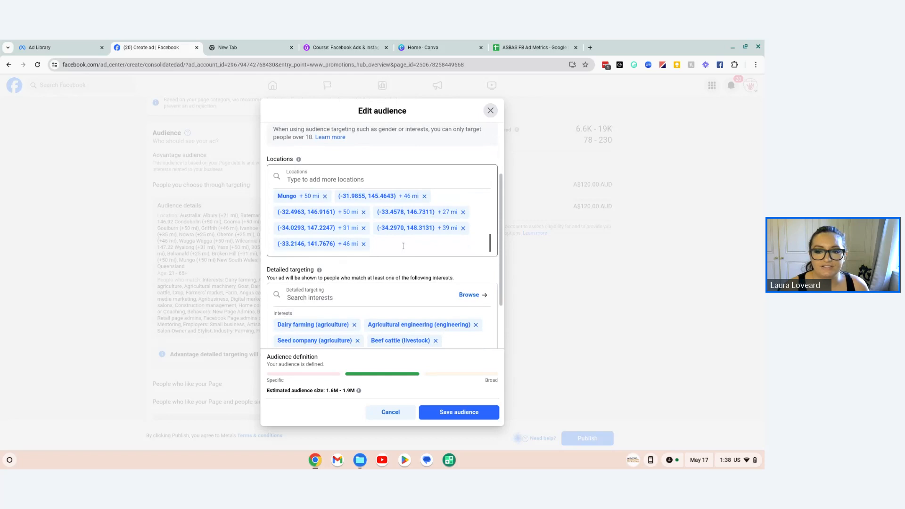
Step: Drop a location pin west of Temora at about (-34.51, 147.18) and set its radius to 30 mi
{"action": "left_click", "coordinate": [385, 206]}
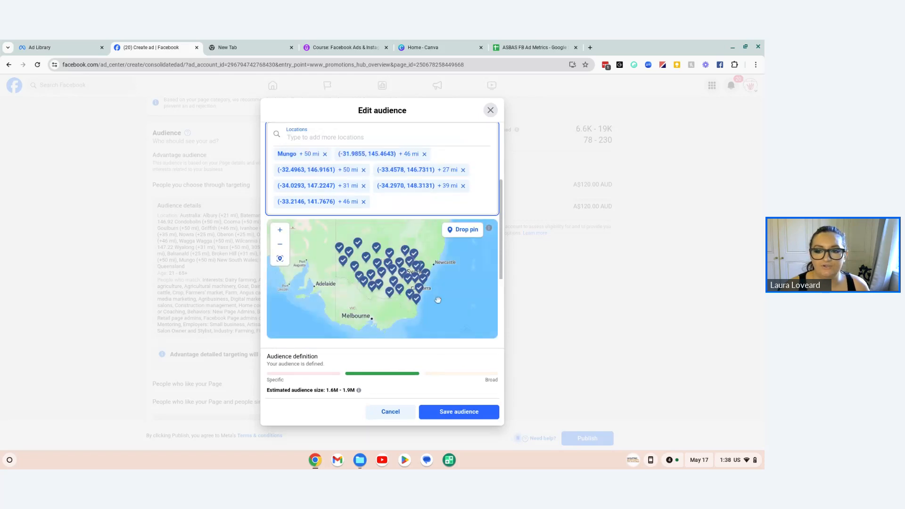
{"action": "scroll", "coordinate": [403, 284], "scroll_direction": "up", "scroll_amount": 5}
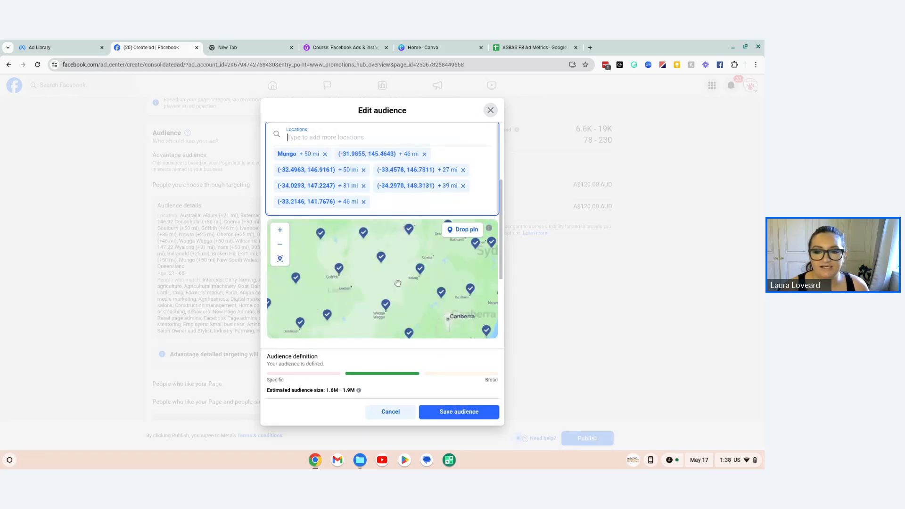
{"action": "left_click_drag", "start_coordinate": [386, 283], "coordinate": [378, 318]}
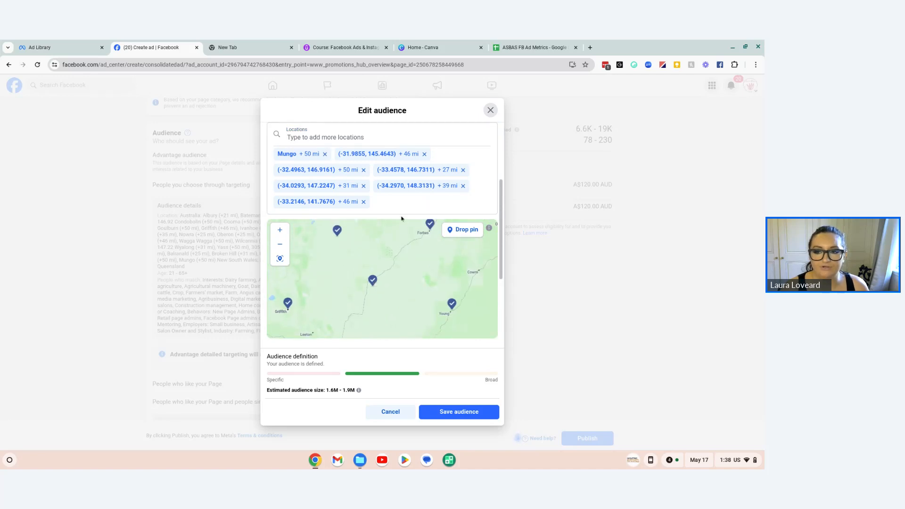
{"action": "left_click", "coordinate": [465, 230]}
{"action": "scroll", "coordinate": [385, 317], "scroll_direction": "down", "scroll_amount": 1}
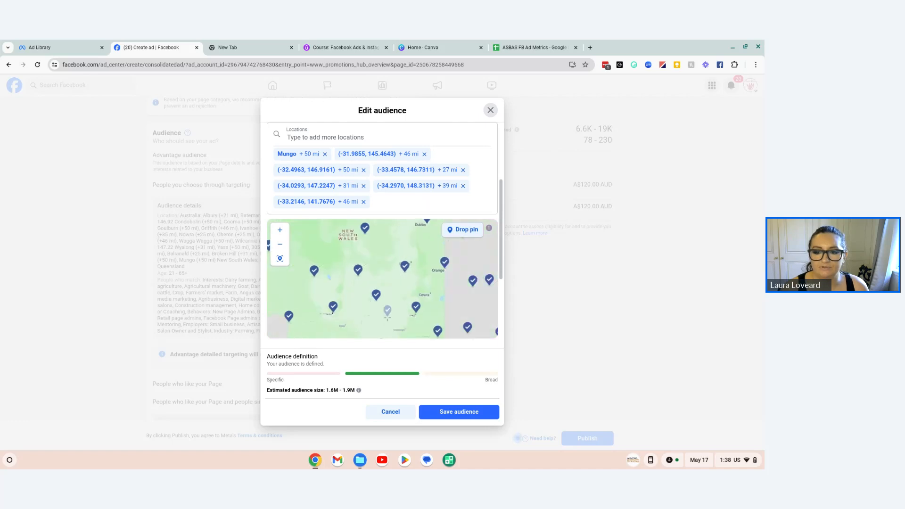
{"action": "left_click", "coordinate": [375, 321]}
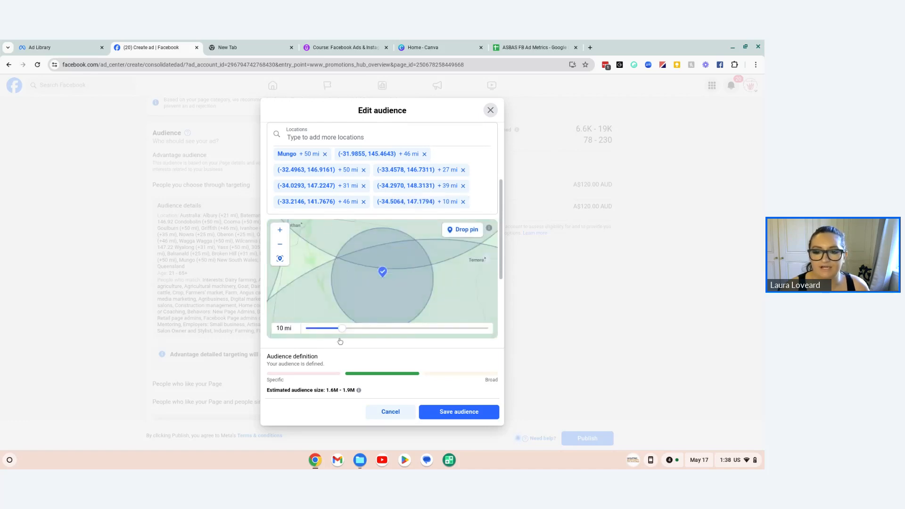
{"action": "left_click_drag", "start_coordinate": [343, 329], "coordinate": [413, 334]}
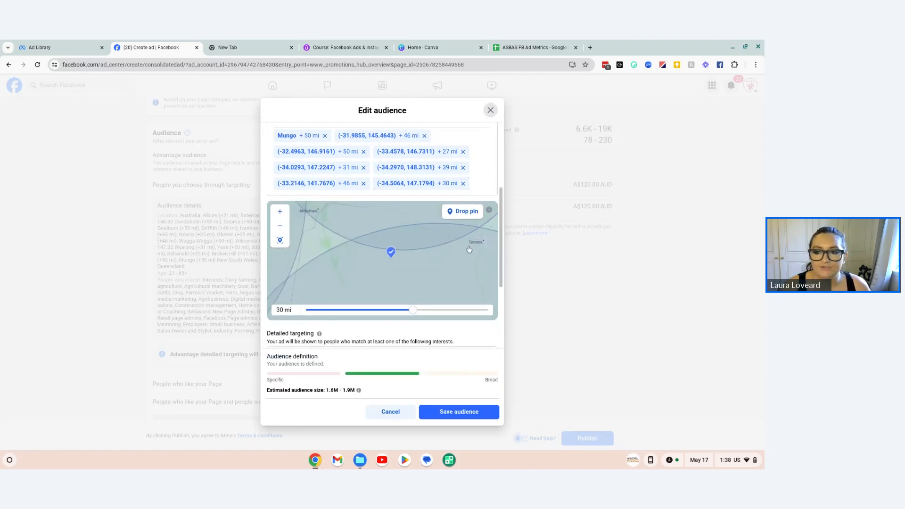
Step: Examine on the map how the pinned locations cover the region within Australia
{"action": "scroll", "coordinate": [469, 249], "scroll_direction": "down", "scroll_amount": 5}
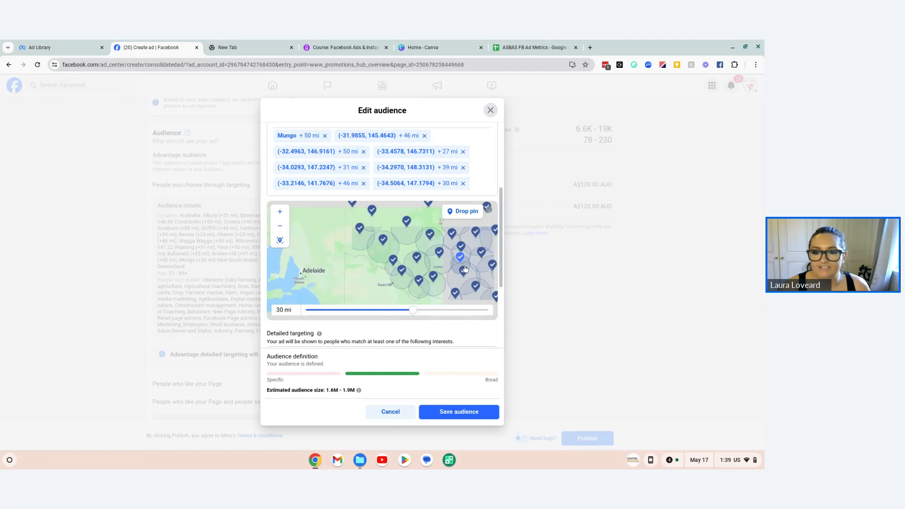
{"action": "scroll", "coordinate": [465, 268], "scroll_direction": "down", "scroll_amount": 2}
{"action": "left_click_drag", "start_coordinate": [414, 275], "coordinate": [342, 277]}
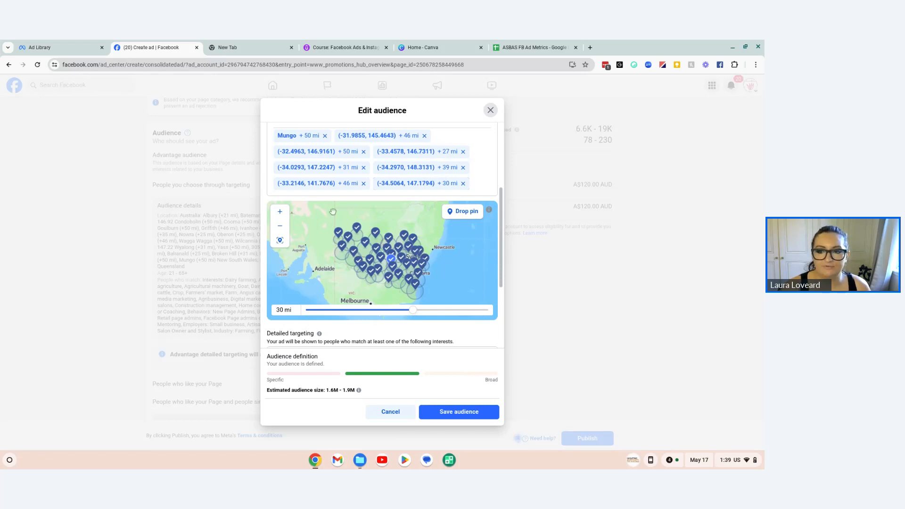
{"action": "scroll", "coordinate": [462, 288], "scroll_direction": "down", "scroll_amount": 2}
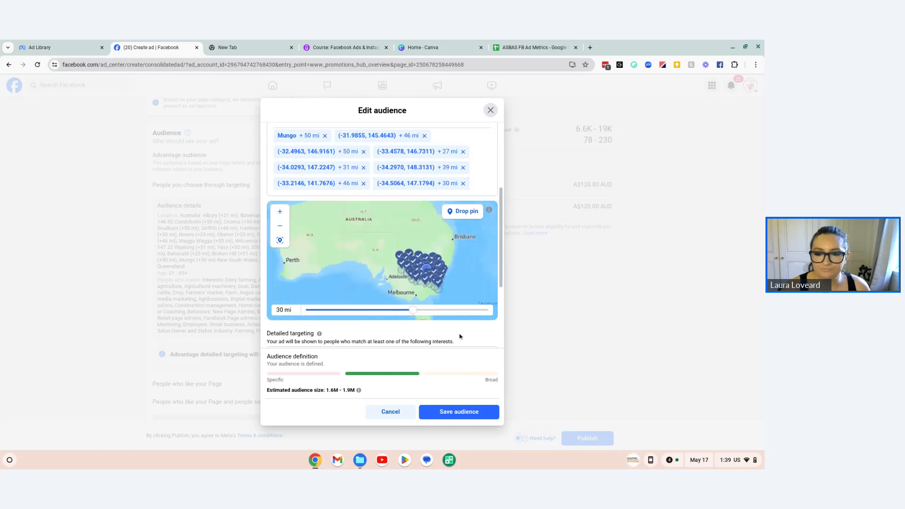
{"action": "scroll", "coordinate": [497, 238], "scroll_direction": "down", "scroll_amount": 3}
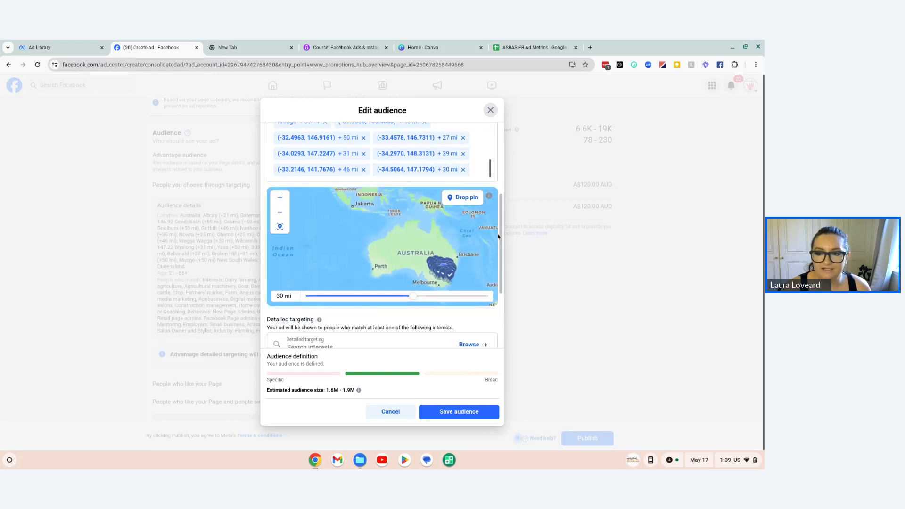
Step: Review the audience's detailed targeting selections, covering interests, behaviors and demographics
{"action": "left_click_drag", "start_coordinate": [501, 238], "coordinate": [503, 310]}
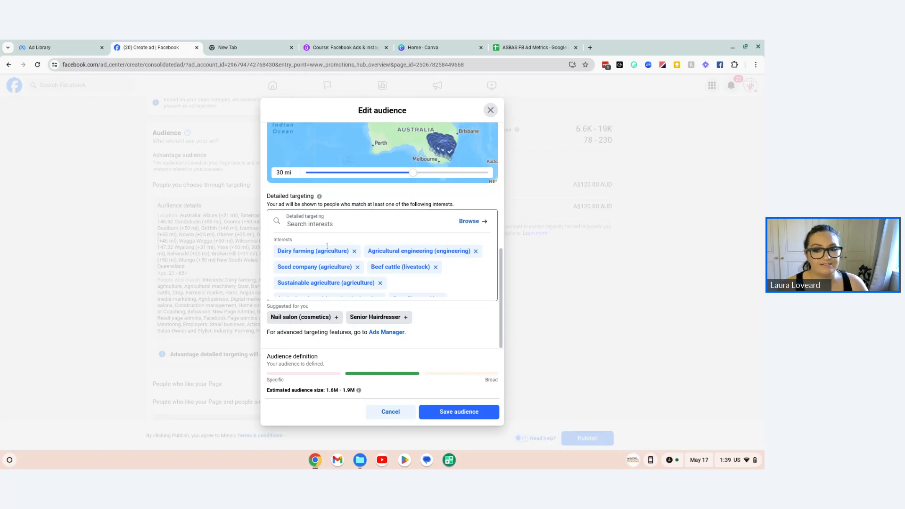
{"action": "scroll", "coordinate": [321, 281], "scroll_direction": "down", "scroll_amount": 5}
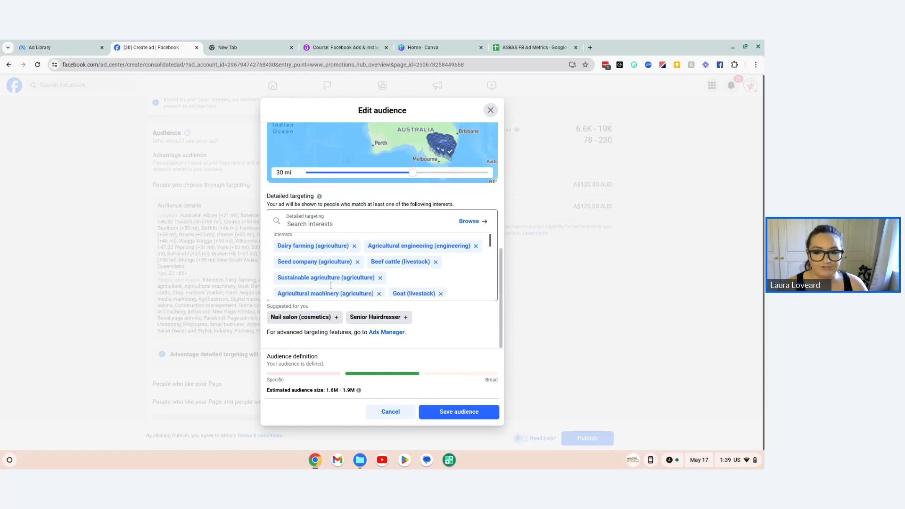
{"action": "scroll", "coordinate": [332, 277], "scroll_direction": "down", "scroll_amount": 1}
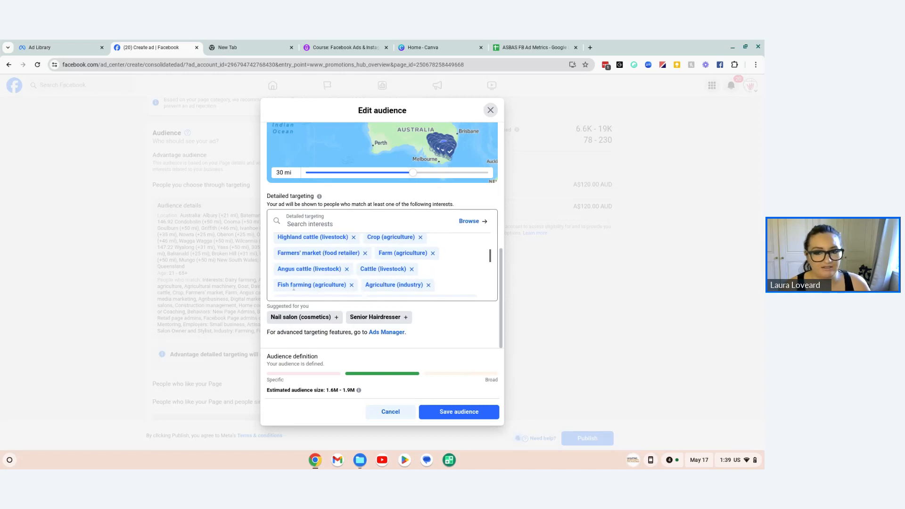
{"action": "scroll", "coordinate": [375, 276], "scroll_direction": "down", "scroll_amount": 1}
{"action": "scroll", "coordinate": [375, 276], "scroll_direction": "down", "scroll_amount": 5}
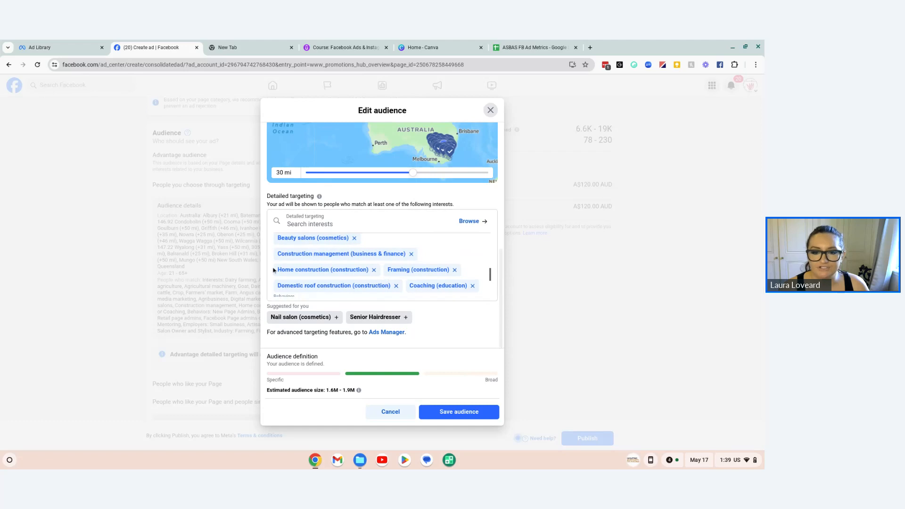
{"action": "scroll", "coordinate": [349, 269], "scroll_direction": "down", "scroll_amount": 2}
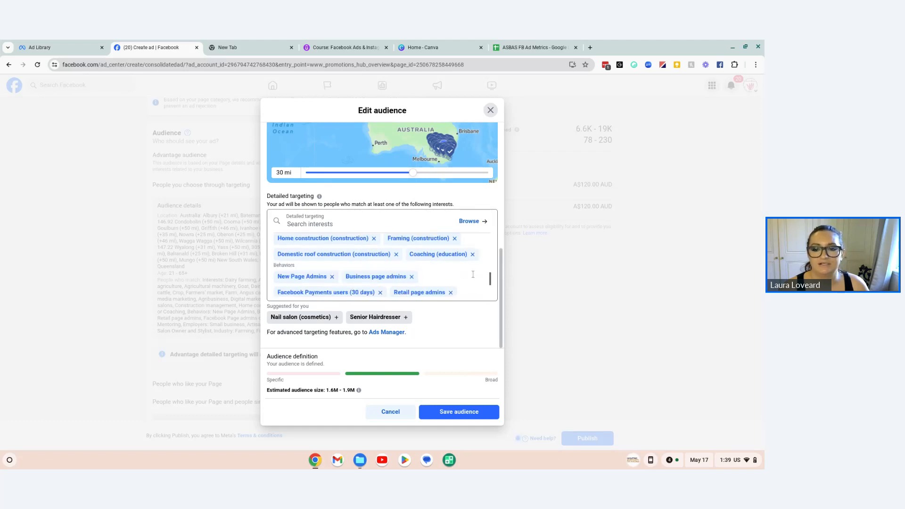
{"action": "scroll", "coordinate": [330, 264], "scroll_direction": "down", "scroll_amount": 2}
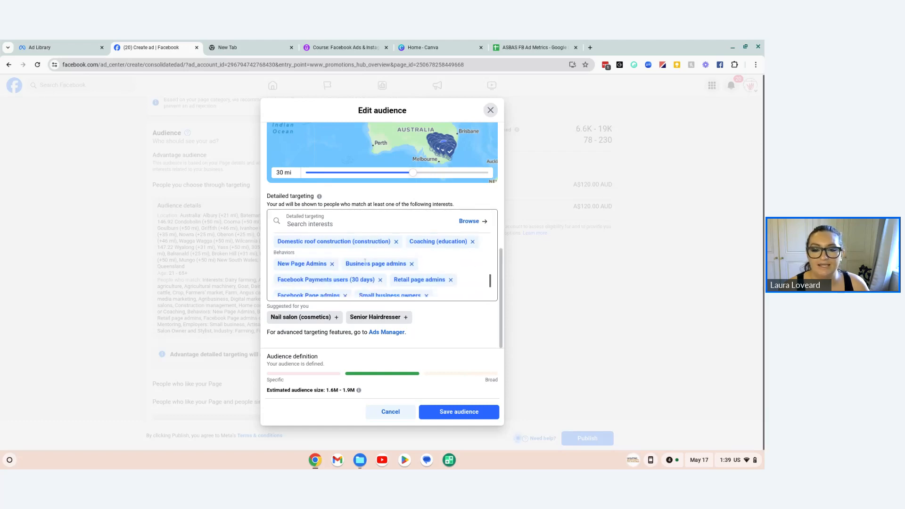
{"action": "scroll", "coordinate": [291, 280], "scroll_direction": "down", "scroll_amount": 2}
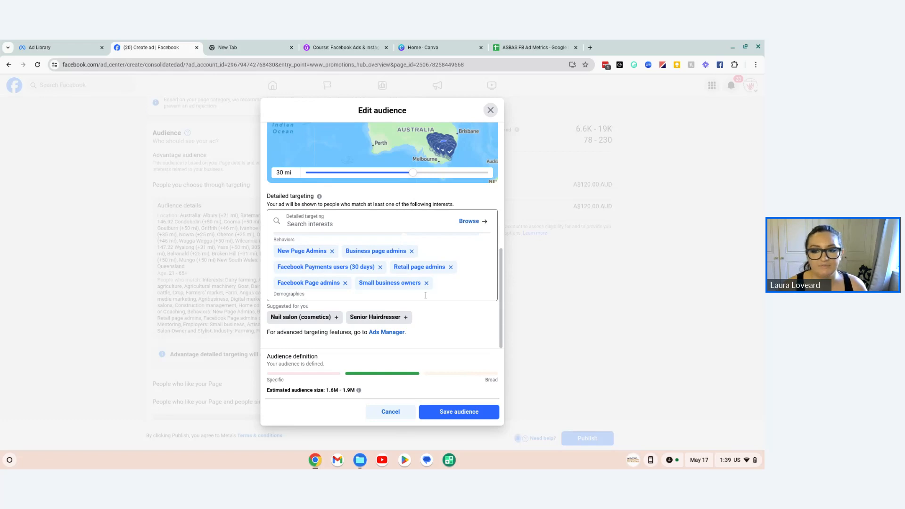
{"action": "scroll", "coordinate": [443, 267], "scroll_direction": "down", "scroll_amount": 2}
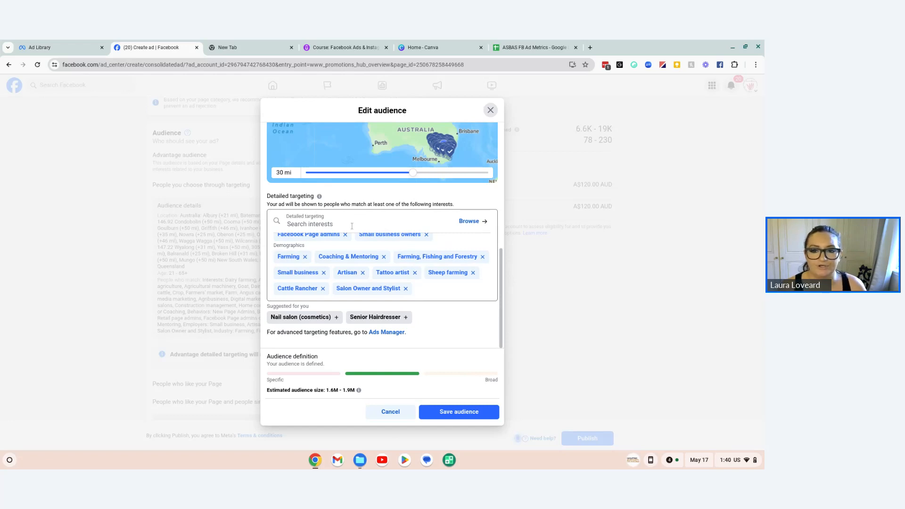
Step: Search the detailed targeting interests for "wellbeing" and clear the search text
{"action": "scroll", "coordinate": [352, 227], "scroll_direction": "up", "scroll_amount": 2}
{"action": "left_click", "coordinate": [323, 224]}
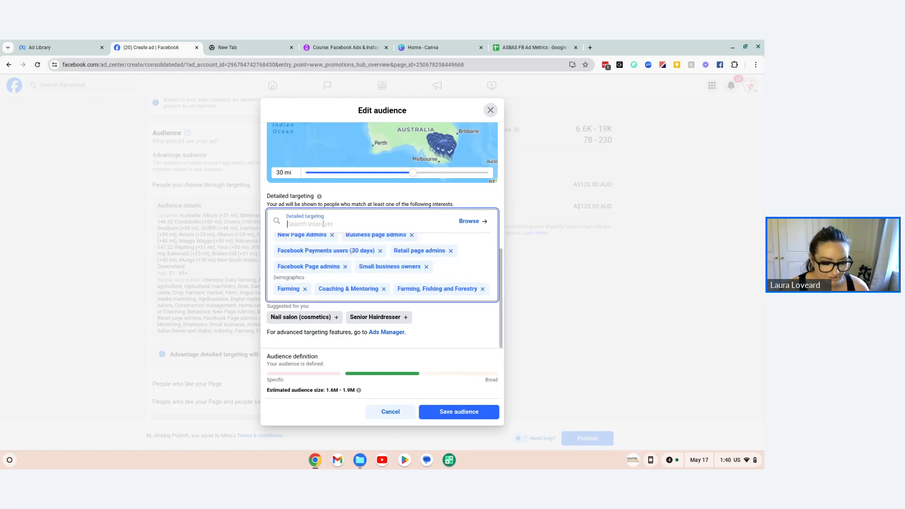
{"action": "type", "text": "wellbein"}
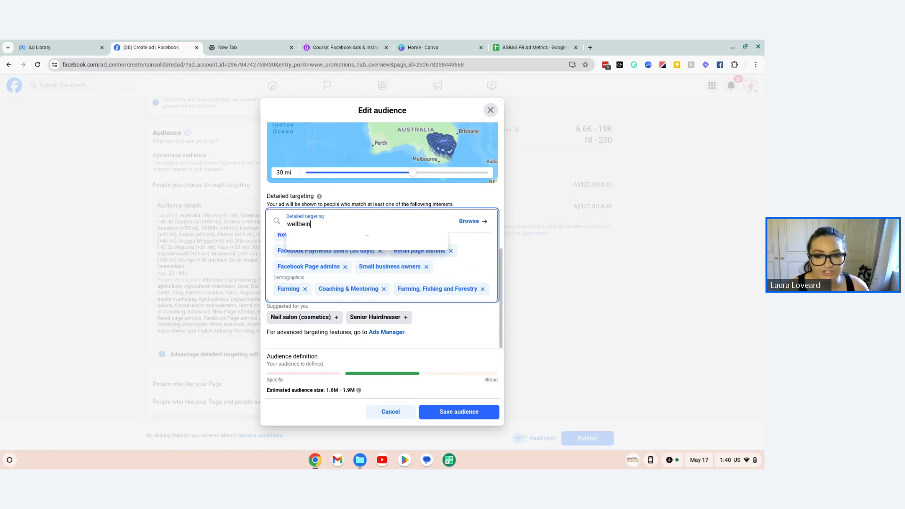
{"action": "type", "text": "g"}
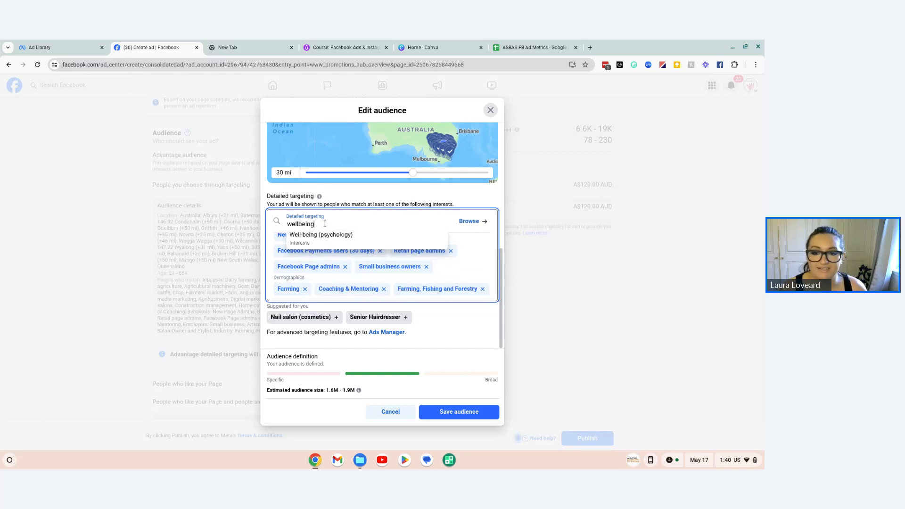
{"action": "left_click_drag", "start_coordinate": [325, 223], "coordinate": [275, 228]}
{"action": "key", "text": "BackSpace"}
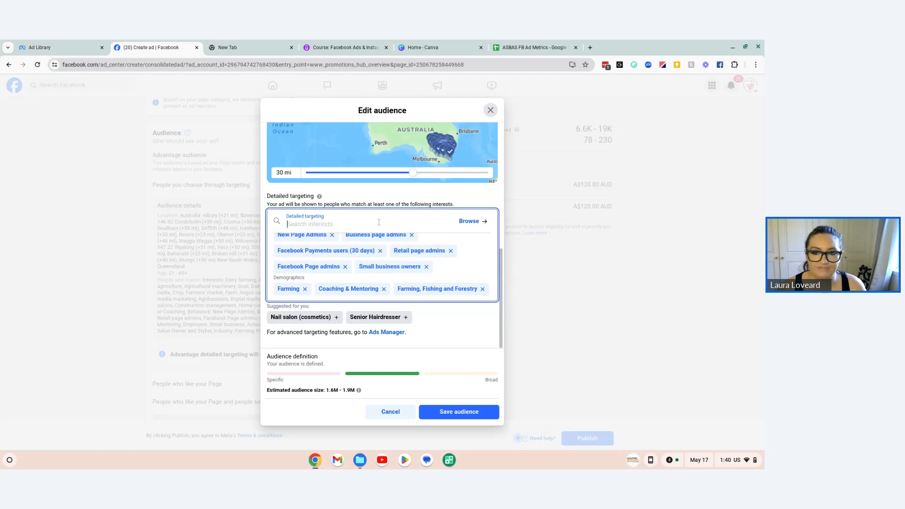
Step: Browse the detailed targeting demographics, examining the Education and Life events categories
{"action": "left_click", "coordinate": [470, 221]}
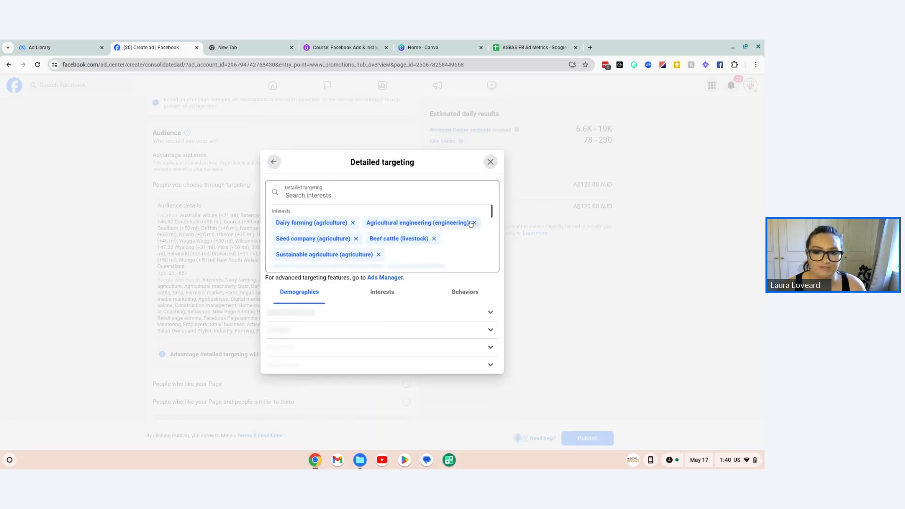
{"action": "scroll", "coordinate": [477, 283], "scroll_direction": "down", "scroll_amount": 1}
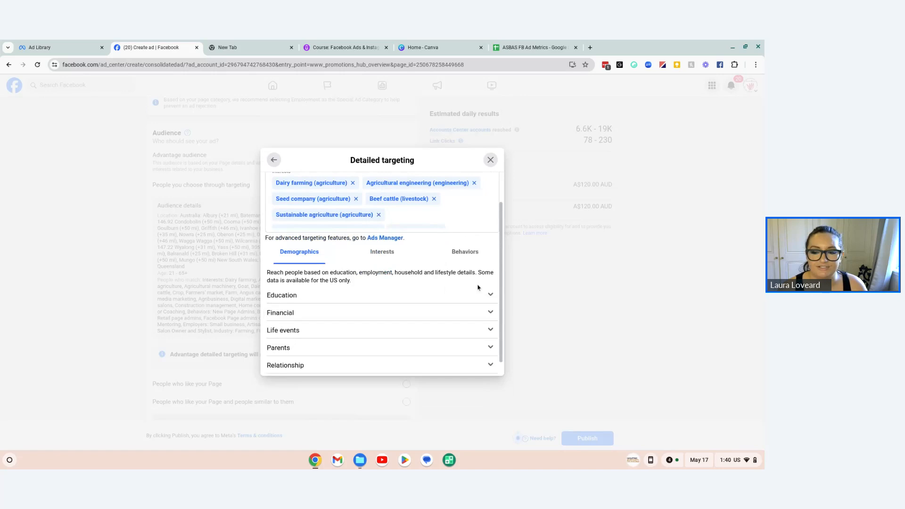
{"action": "left_click", "coordinate": [488, 295]}
{"action": "scroll", "coordinate": [366, 303], "scroll_direction": "down", "scroll_amount": 2}
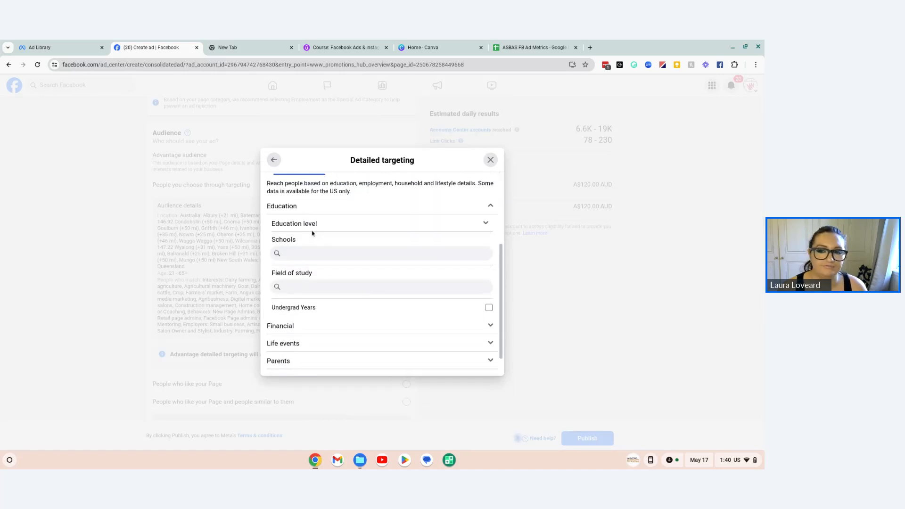
{"action": "scroll", "coordinate": [374, 271], "scroll_direction": "down", "scroll_amount": 1}
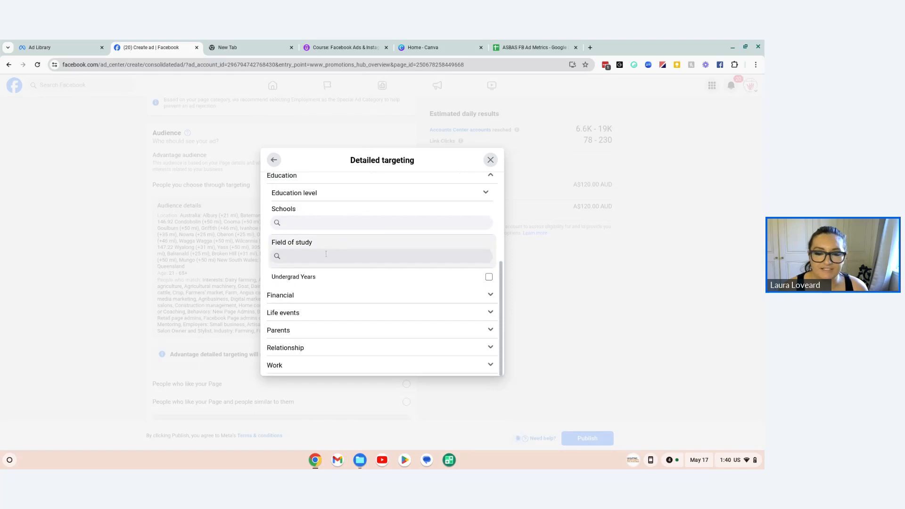
{"action": "left_click", "coordinate": [409, 313]}
{"action": "scroll", "coordinate": [402, 328], "scroll_direction": "down", "scroll_amount": 2}
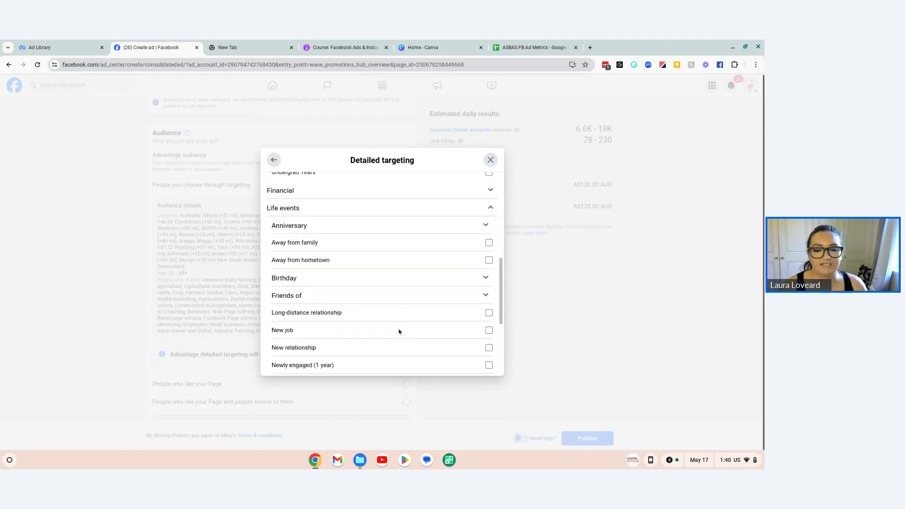
Step: Look through the remaining life events demographics and the interest categories available in detailed targeting
{"action": "scroll", "coordinate": [399, 332], "scroll_direction": "down", "scroll_amount": 3}
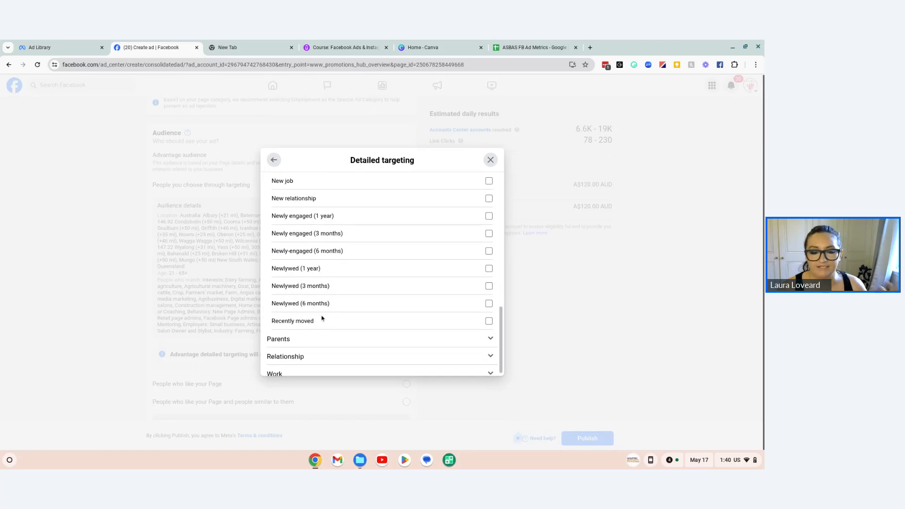
{"action": "scroll", "coordinate": [323, 319], "scroll_direction": "down", "scroll_amount": 1}
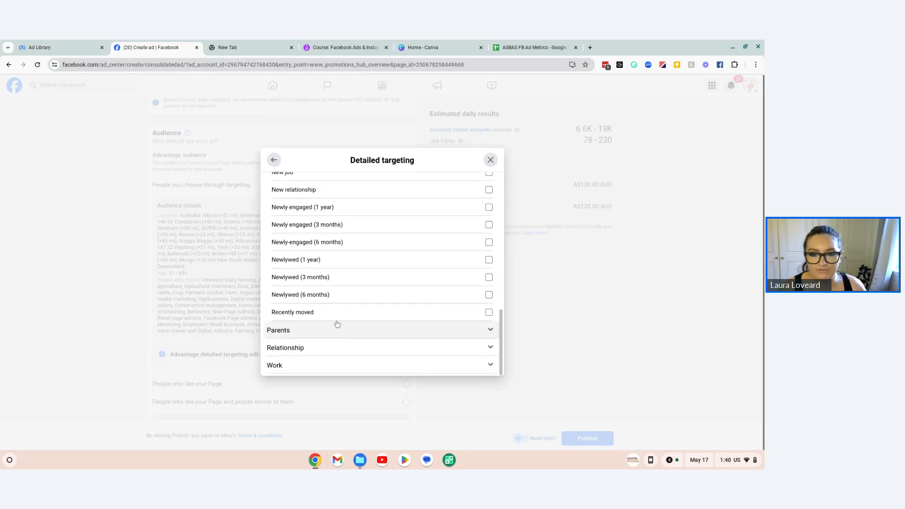
{"action": "scroll", "coordinate": [336, 330], "scroll_direction": "up", "scroll_amount": 1}
{"action": "scroll", "coordinate": [336, 332], "scroll_direction": "down", "scroll_amount": 2}
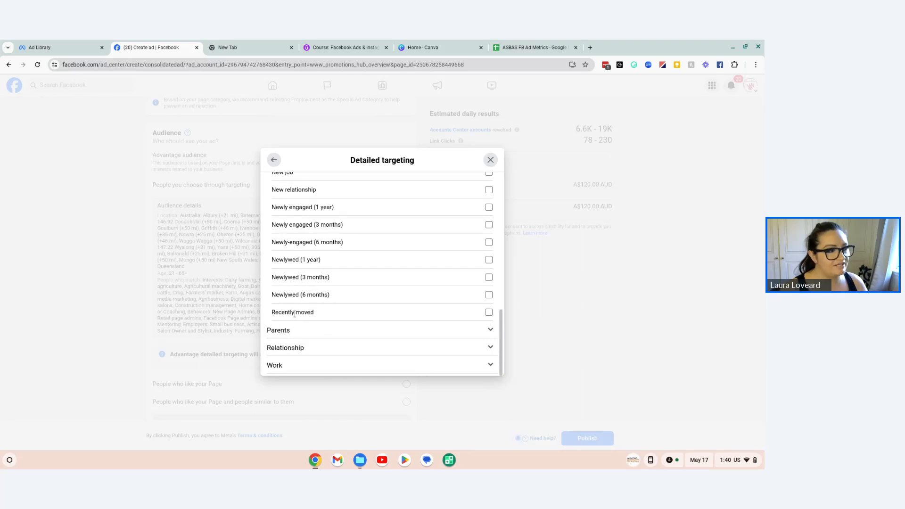
{"action": "scroll", "coordinate": [311, 336], "scroll_direction": "up", "scroll_amount": 2}
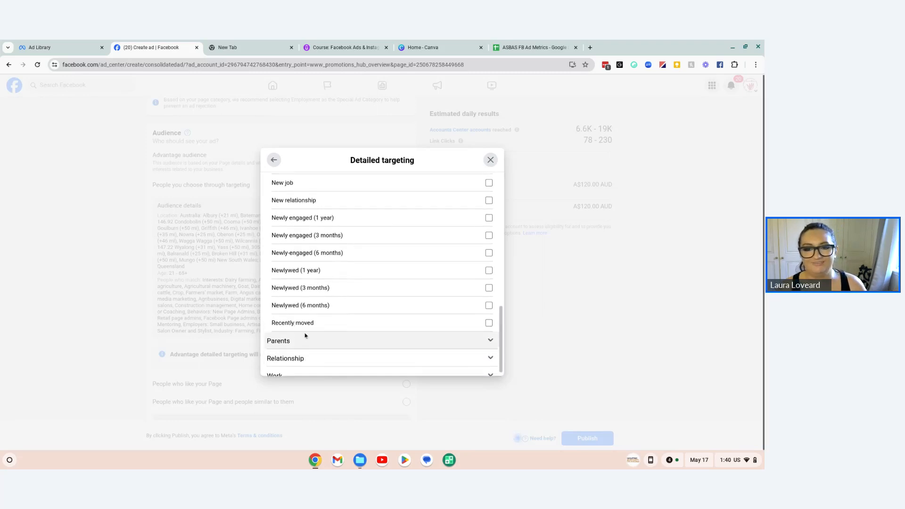
{"action": "scroll", "coordinate": [301, 311], "scroll_direction": "up", "scroll_amount": 10}
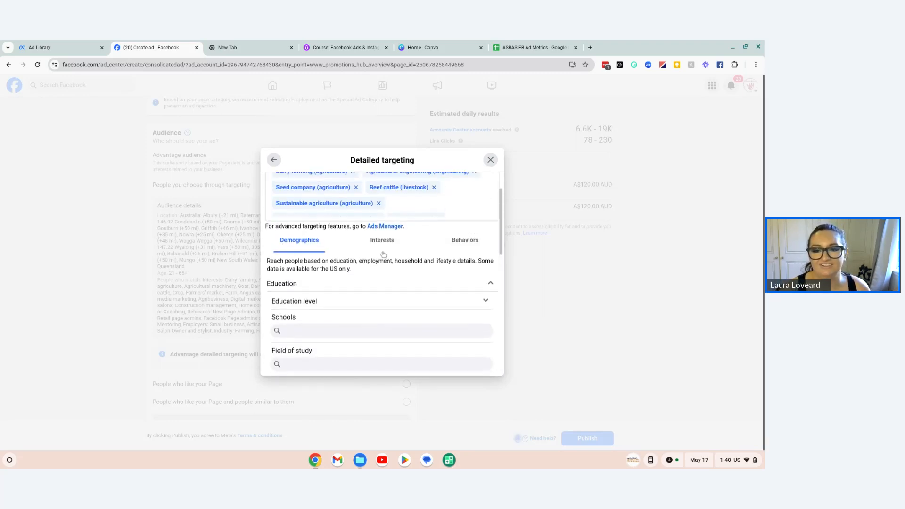
{"action": "left_click", "coordinate": [383, 281]}
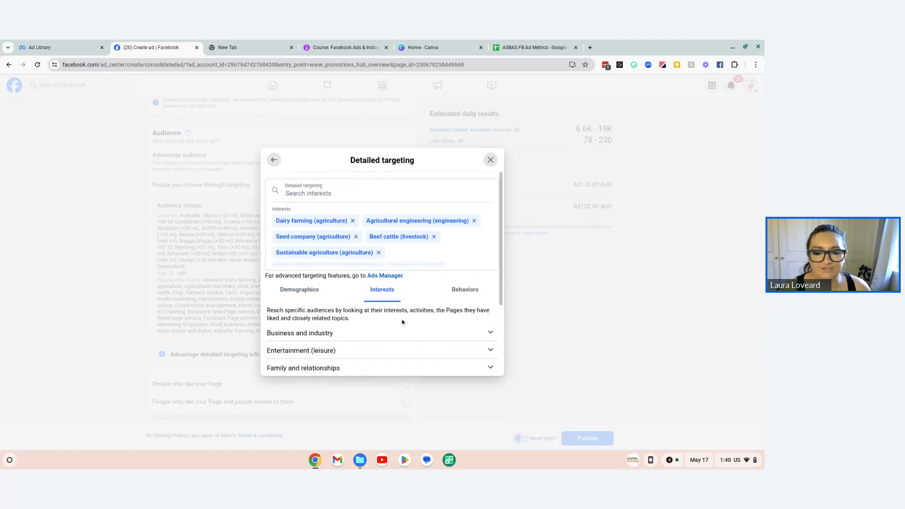
{"action": "scroll", "coordinate": [330, 363], "scroll_direction": "down", "scroll_amount": 3}
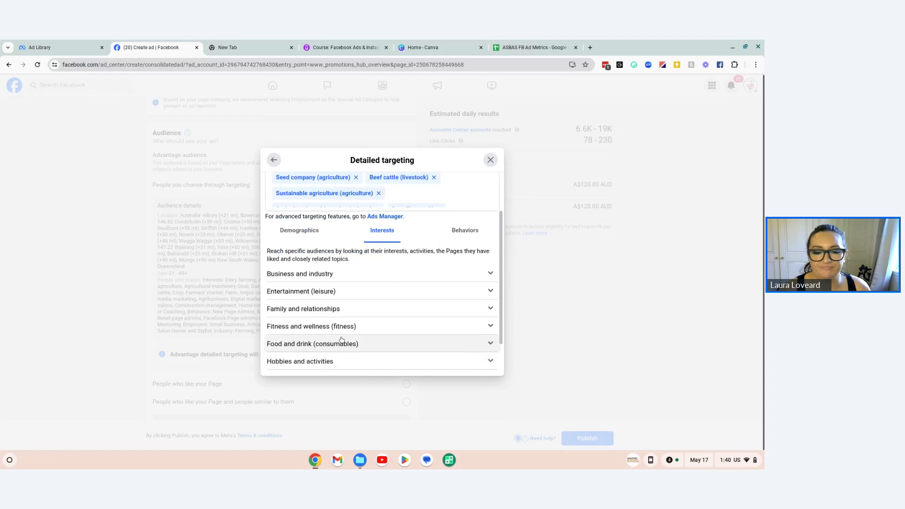
{"action": "scroll", "coordinate": [427, 319], "scroll_direction": "up", "scroll_amount": 3}
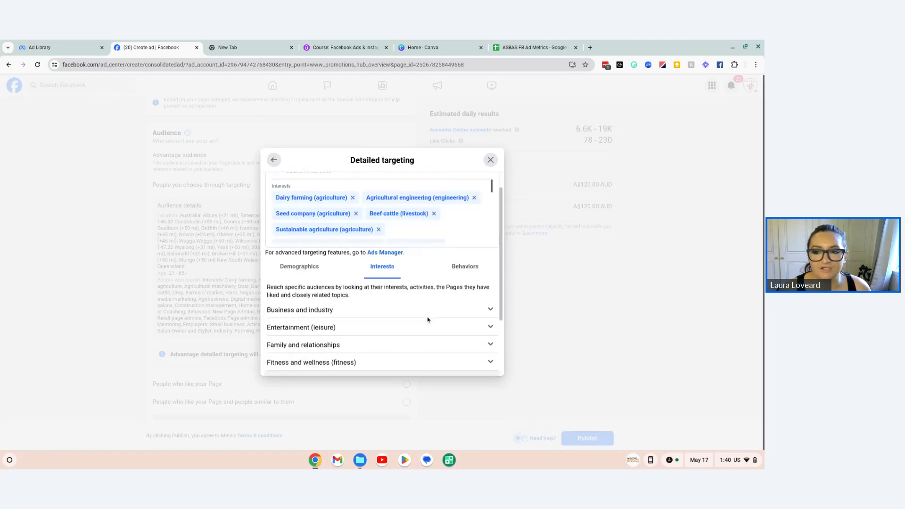
Step: Add the Digital Activities behaviors New Active Business (< 12, < 24 and < 6 months) and Shops admins to the detailed targeting
{"action": "left_click", "coordinate": [465, 266]}
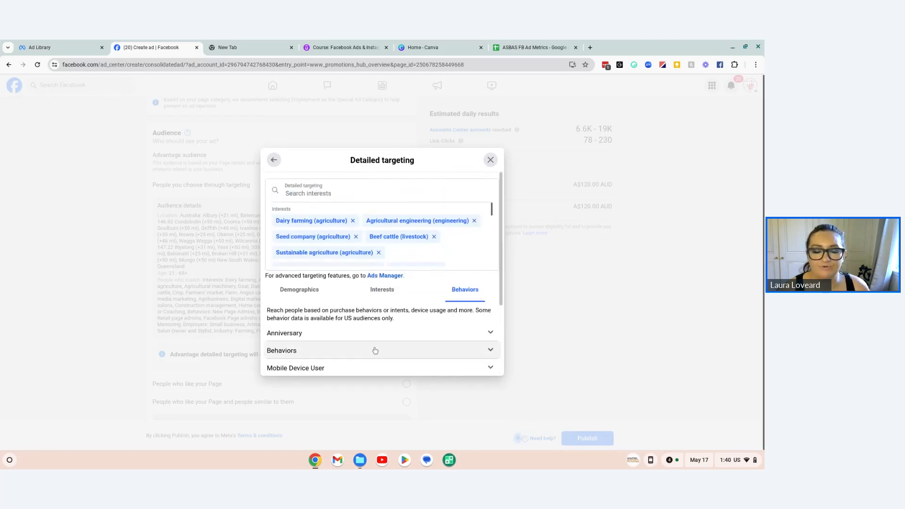
{"action": "scroll", "coordinate": [372, 330], "scroll_direction": "down", "scroll_amount": 2}
{"action": "scroll", "coordinate": [358, 313], "scroll_direction": "down", "scroll_amount": 1}
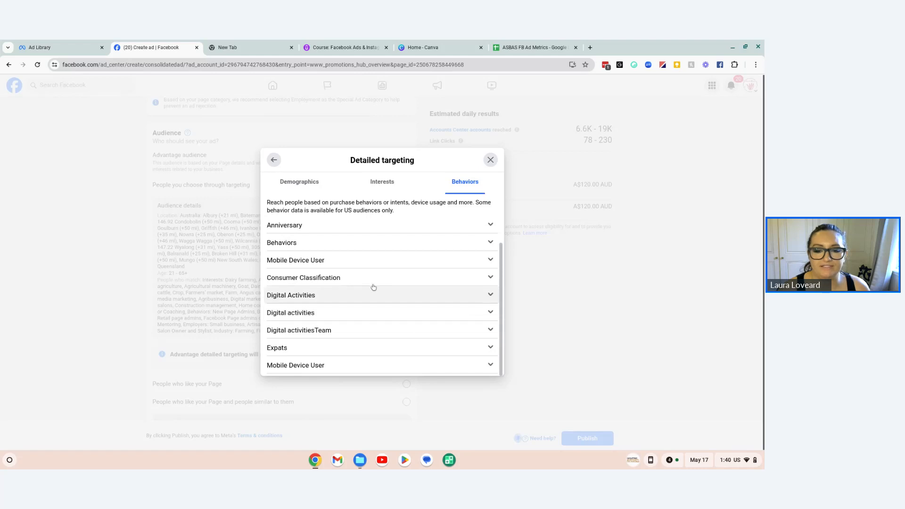
{"action": "left_click", "coordinate": [361, 296]}
{"action": "scroll", "coordinate": [339, 321], "scroll_direction": "down", "scroll_amount": 1}
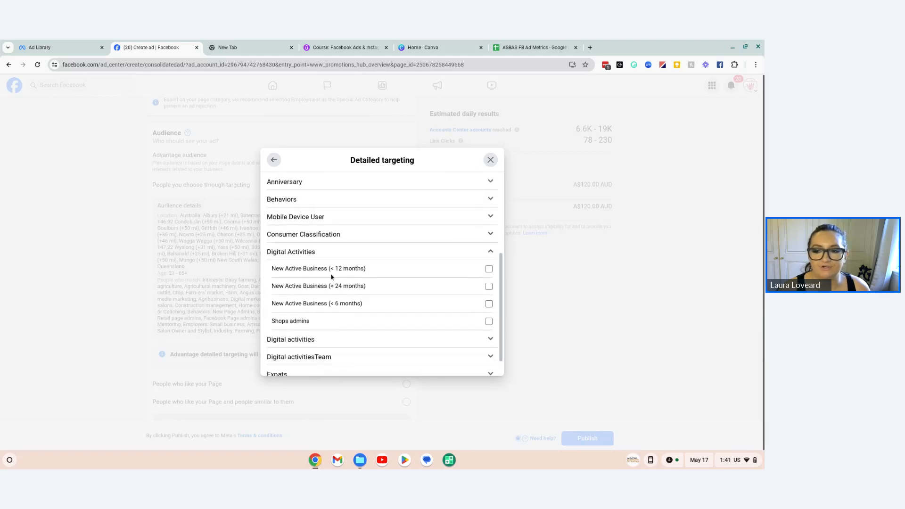
{"action": "left_click", "coordinate": [489, 269]}
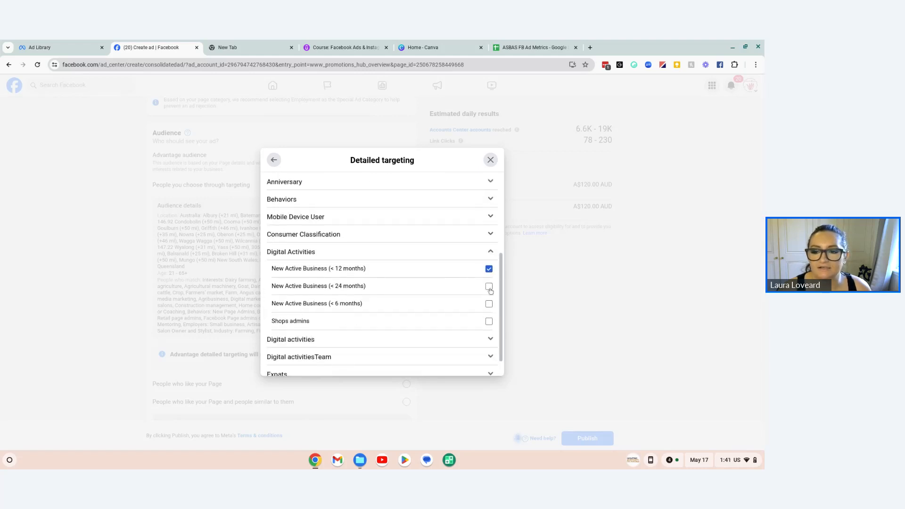
{"action": "left_click", "coordinate": [489, 287]}
{"action": "left_click", "coordinate": [489, 304]}
{"action": "left_click", "coordinate": [489, 321]}
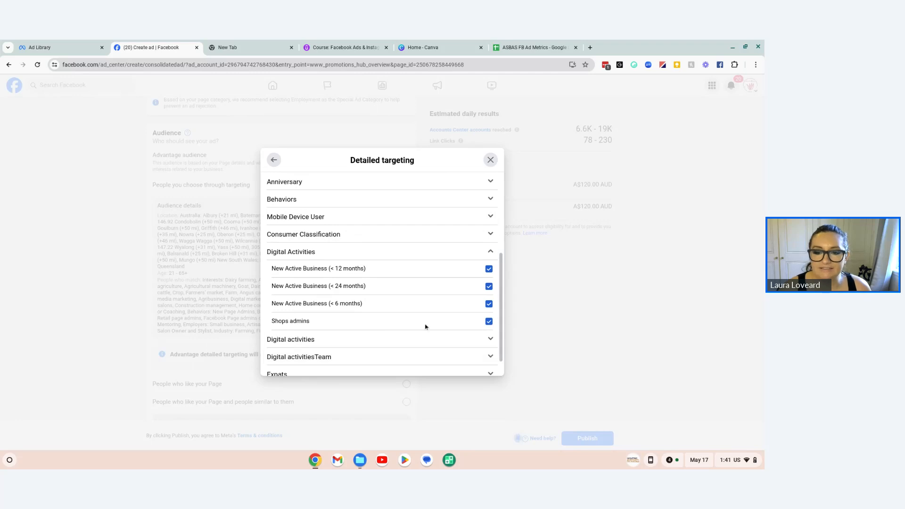
Step: Add Facebook Payments users (30 days) and (90 days) from the second Digital activities behavior category
{"action": "scroll", "coordinate": [415, 328], "scroll_direction": "down", "scroll_amount": 1}
{"action": "left_click", "coordinate": [386, 316]}
{"action": "scroll", "coordinate": [389, 317], "scroll_direction": "down", "scroll_amount": 2}
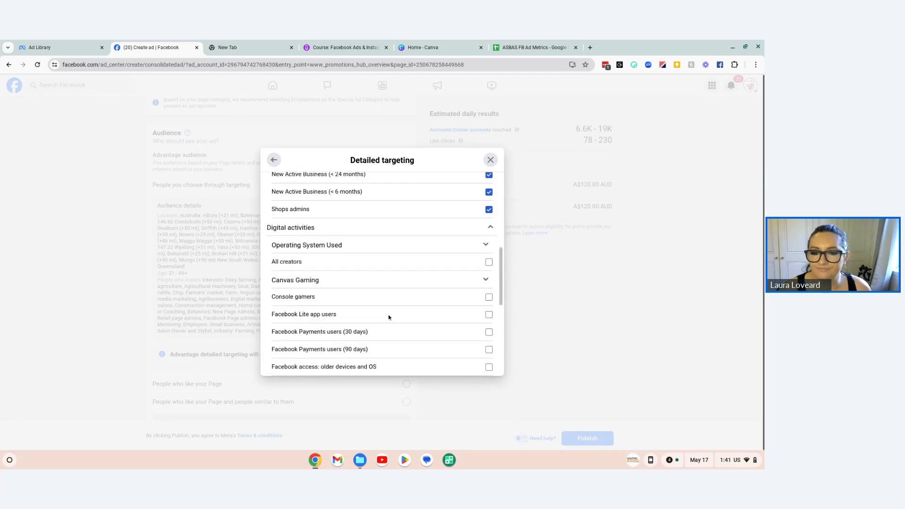
{"action": "scroll", "coordinate": [389, 317], "scroll_direction": "down", "scroll_amount": 1}
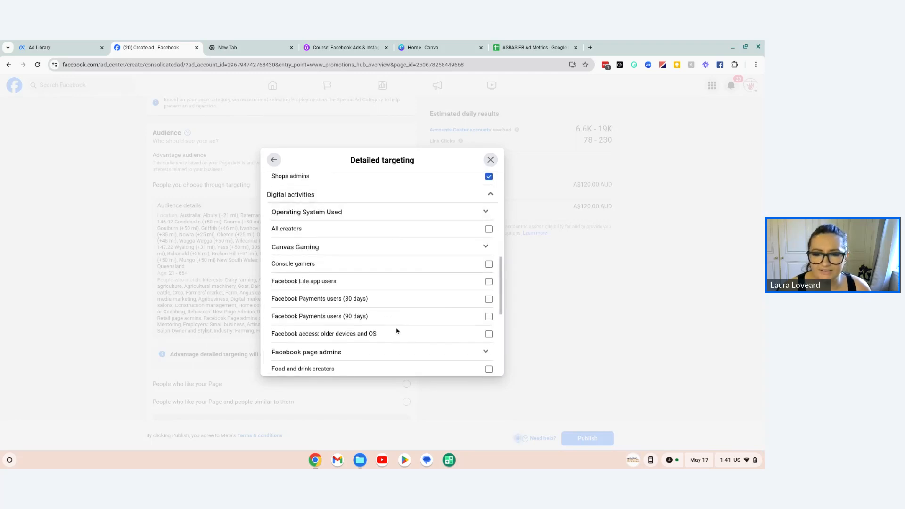
{"action": "scroll", "coordinate": [398, 332], "scroll_direction": "down", "scroll_amount": 1}
{"action": "left_click", "coordinate": [489, 285]}
{"action": "left_click", "coordinate": [489, 303]}
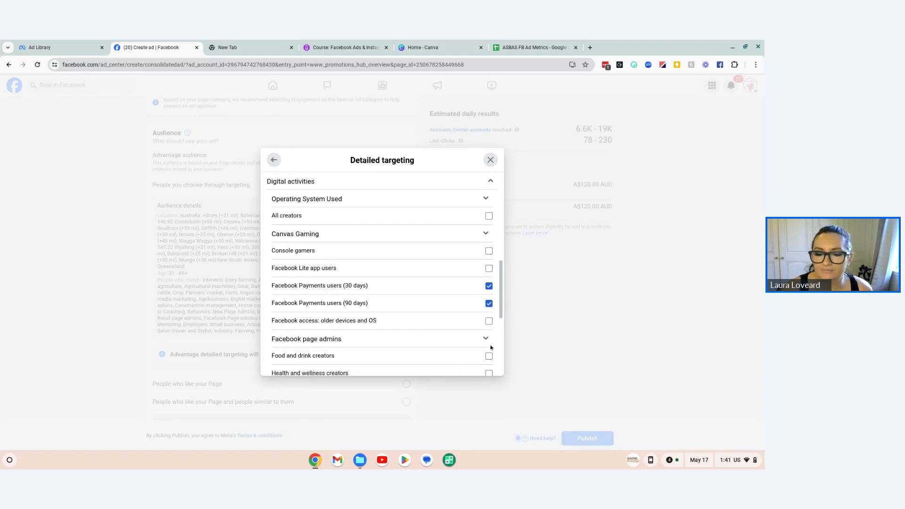
Step: Add Instagram Business Profile Admins to the targeted digital activities behaviors
{"action": "scroll", "coordinate": [486, 339], "scroll_direction": "down", "scroll_amount": 2}
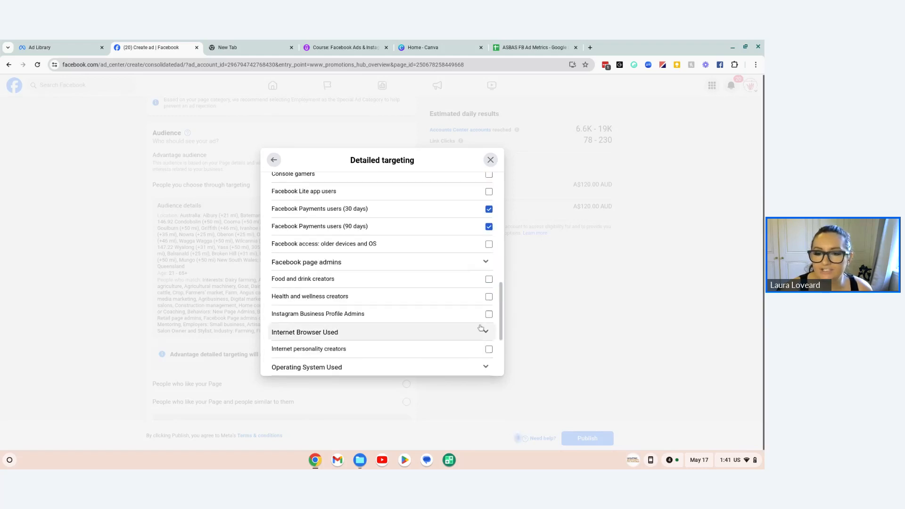
{"action": "left_click", "coordinate": [486, 262]}
{"action": "left_click", "coordinate": [486, 262]}
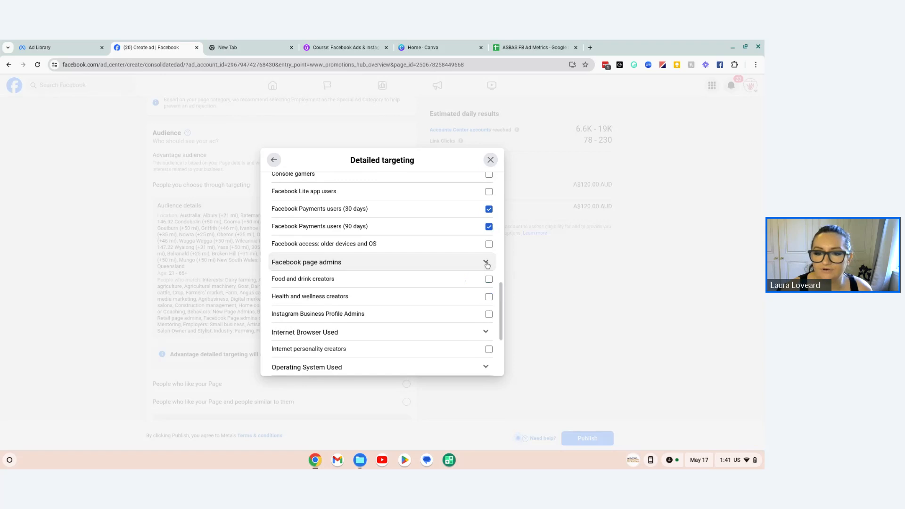
{"action": "left_click", "coordinate": [489, 314]}
Step: Review the remaining behavior categories, including Digital activitiesTeam, and the behaviors selected so far
{"action": "scroll", "coordinate": [448, 314], "scroll_direction": "down", "scroll_amount": 3}
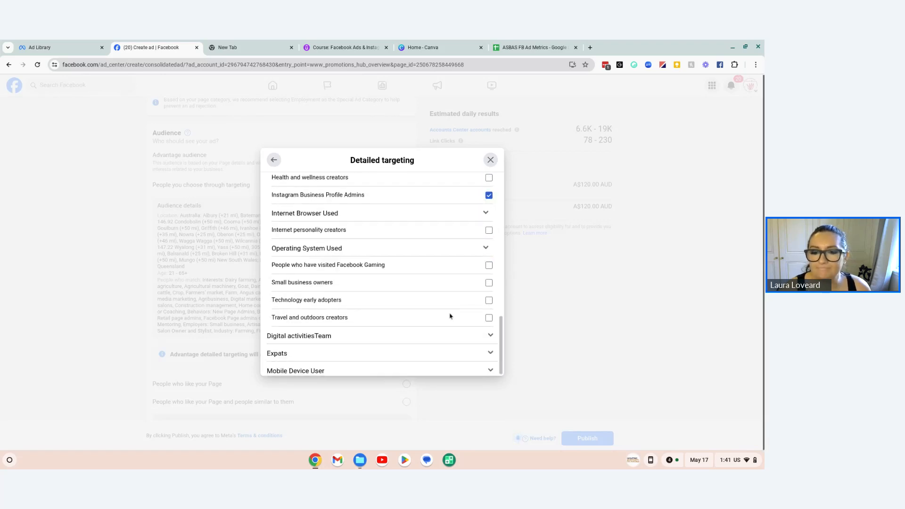
{"action": "scroll", "coordinate": [469, 325], "scroll_direction": "down", "scroll_amount": 1}
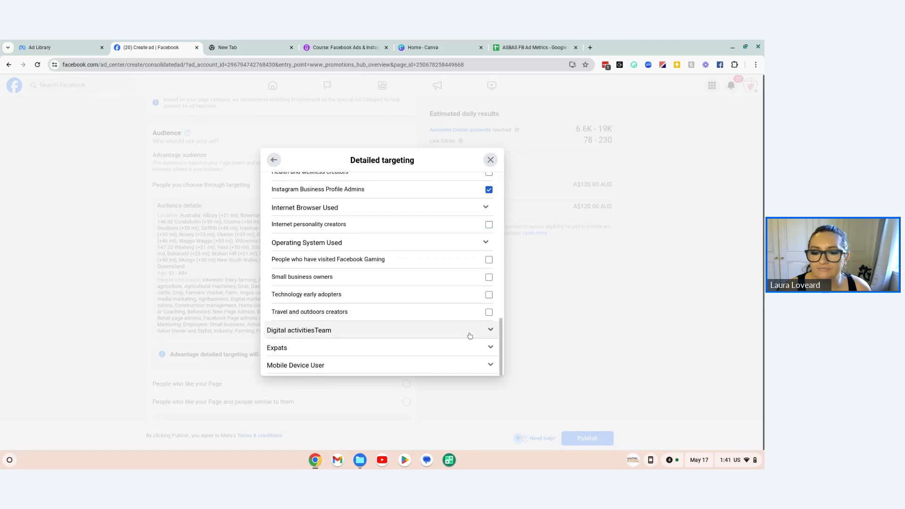
{"action": "left_click", "coordinate": [467, 332]}
{"action": "scroll", "coordinate": [467, 328], "scroll_direction": "up", "scroll_amount": 3}
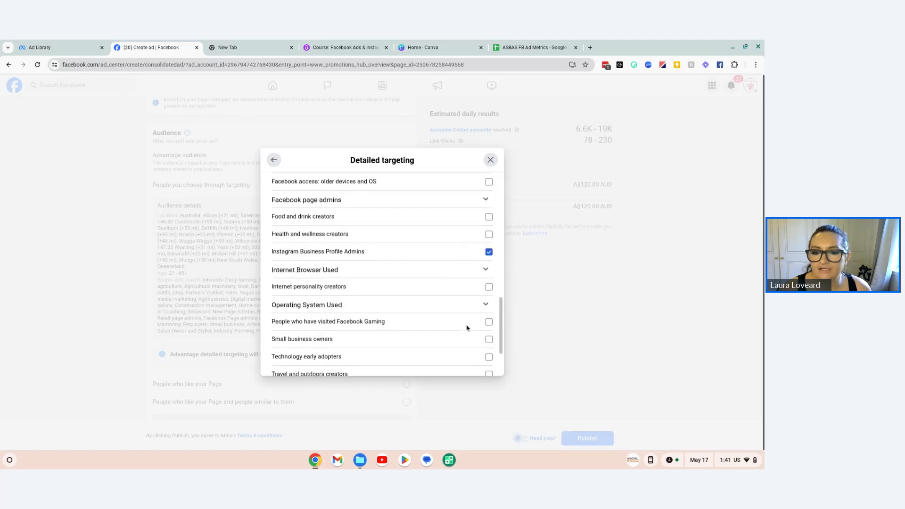
{"action": "scroll", "coordinate": [467, 328], "scroll_direction": "up", "scroll_amount": 3}
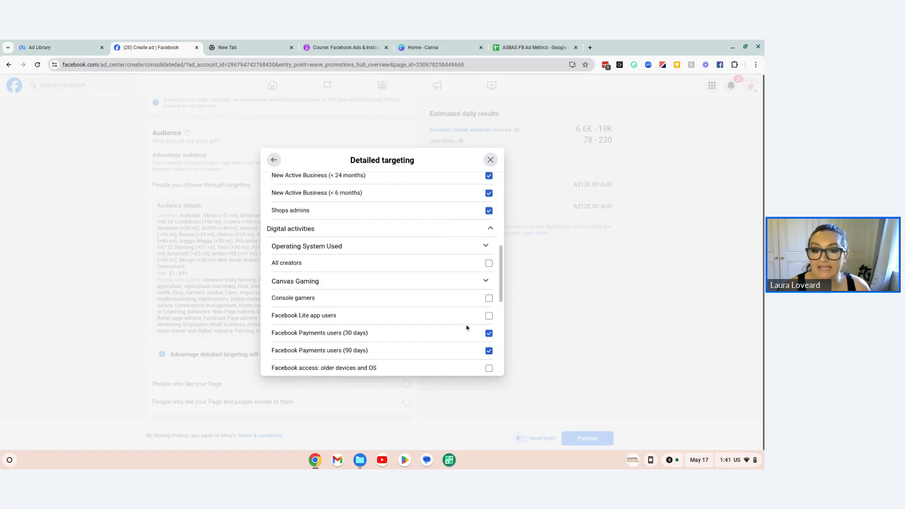
{"action": "scroll", "coordinate": [468, 328], "scroll_direction": "up", "scroll_amount": 3}
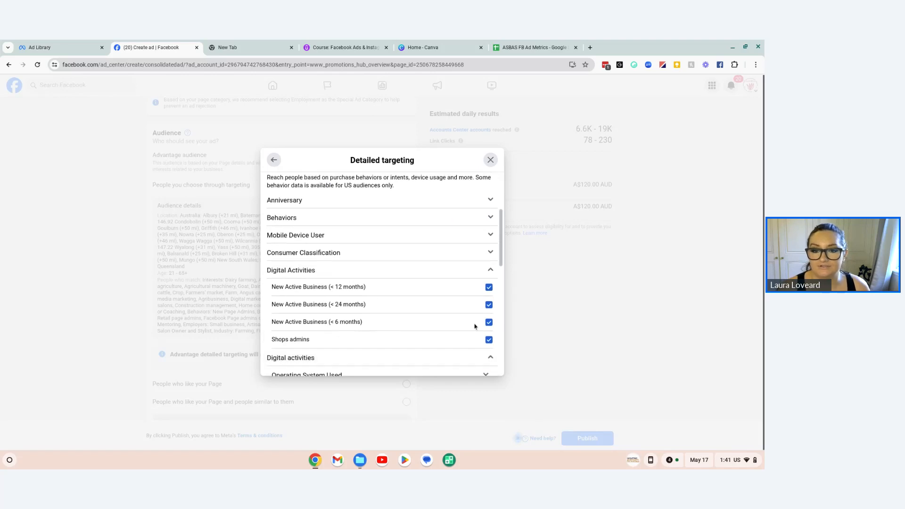
{"action": "scroll", "coordinate": [475, 326], "scroll_direction": "up", "scroll_amount": 2}
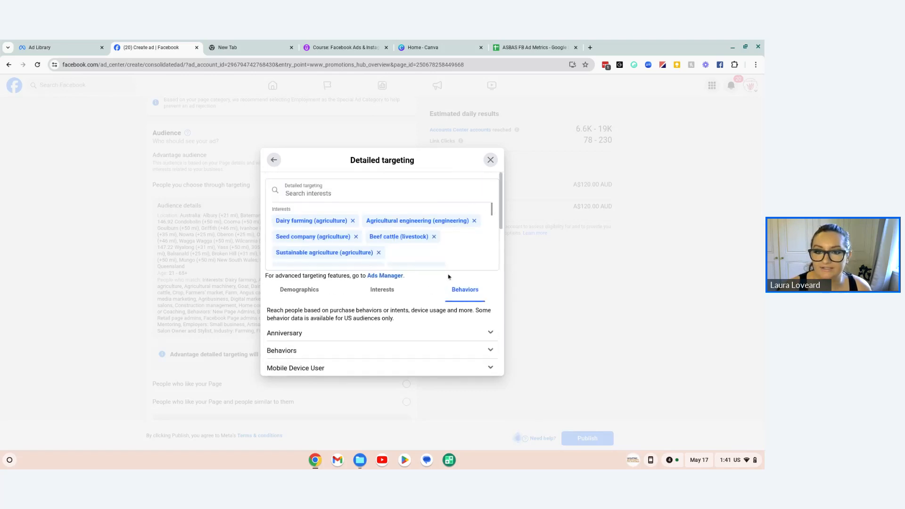
Step: Return to the audience settings and examine the estimated audience size and its explanation
{"action": "left_click", "coordinate": [275, 164]}
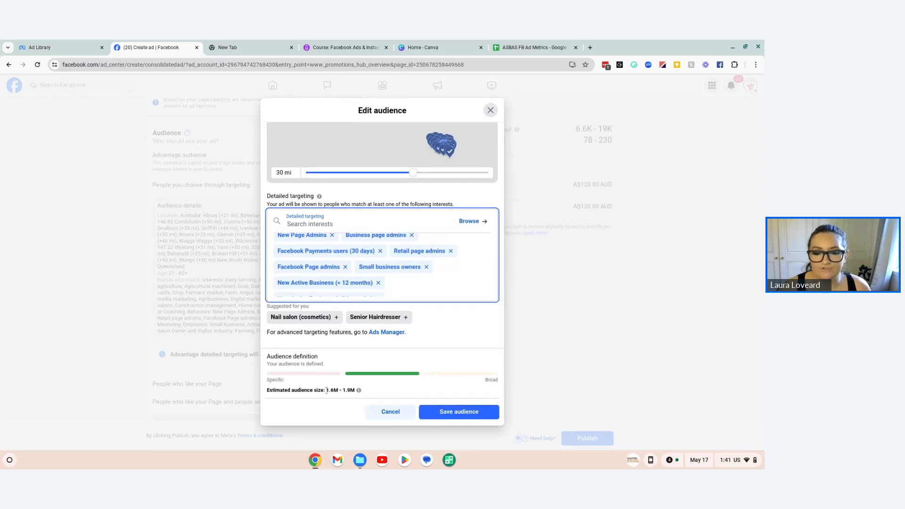
{"action": "left_click_drag", "start_coordinate": [333, 392], "coordinate": [363, 400]}
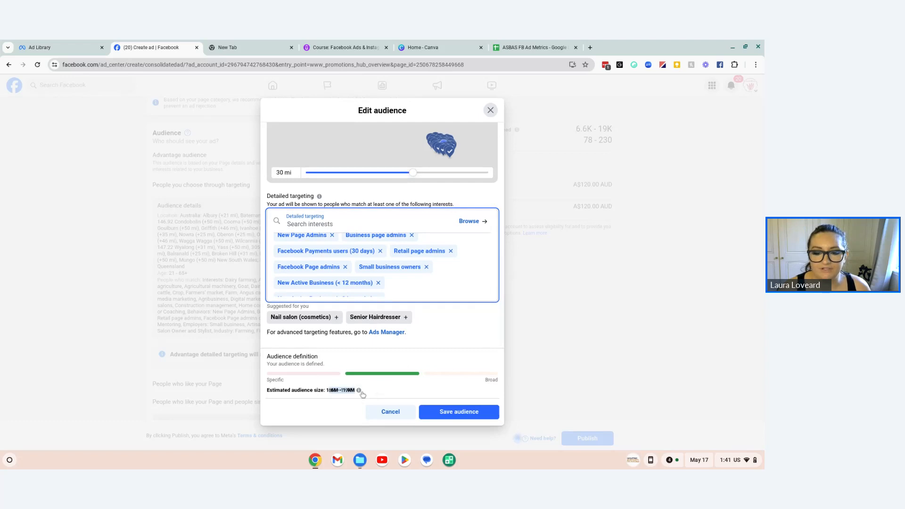
{"action": "mouse_move", "coordinate": [360, 391]}
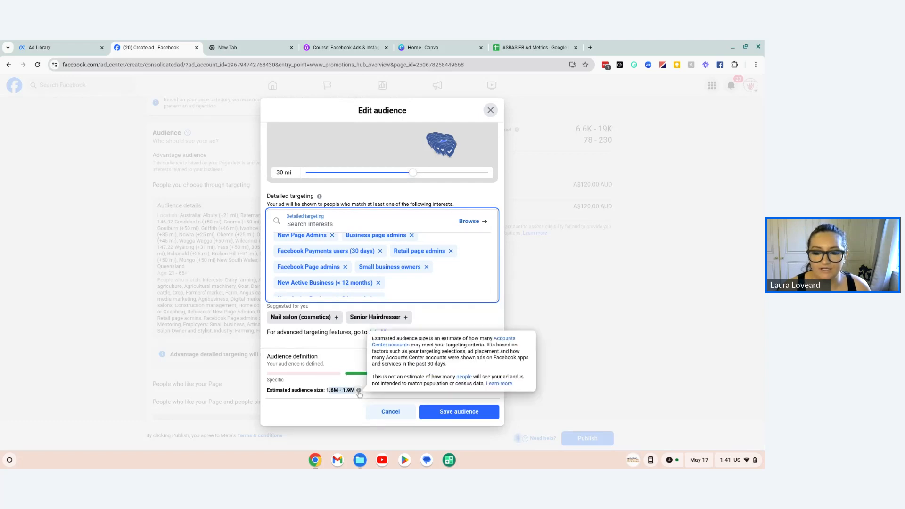
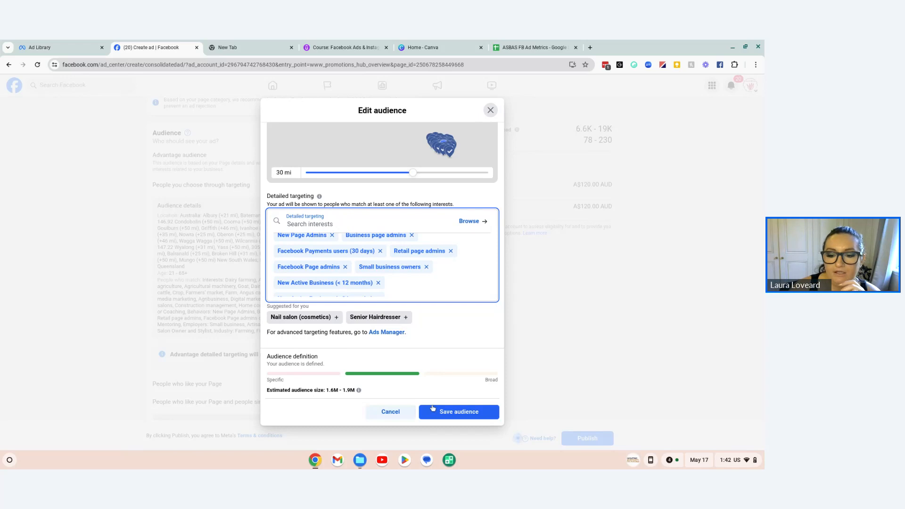
Step: Save the edited audience and check the summary of its locations, age range and detailed targeting
{"action": "left_click", "coordinate": [467, 411]}
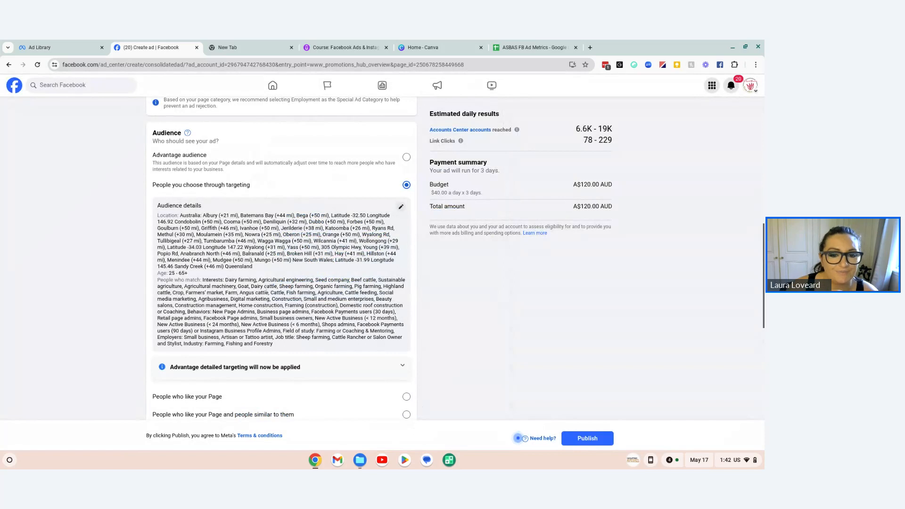
{"action": "scroll", "coordinate": [203, 262], "scroll_direction": "down", "scroll_amount": 1}
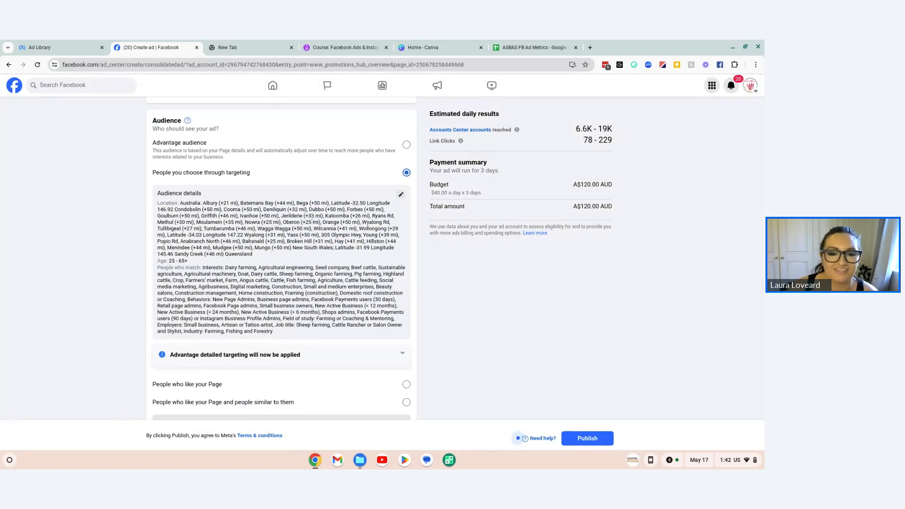
{"action": "scroll", "coordinate": [312, 314], "scroll_direction": "down", "scroll_amount": 5}
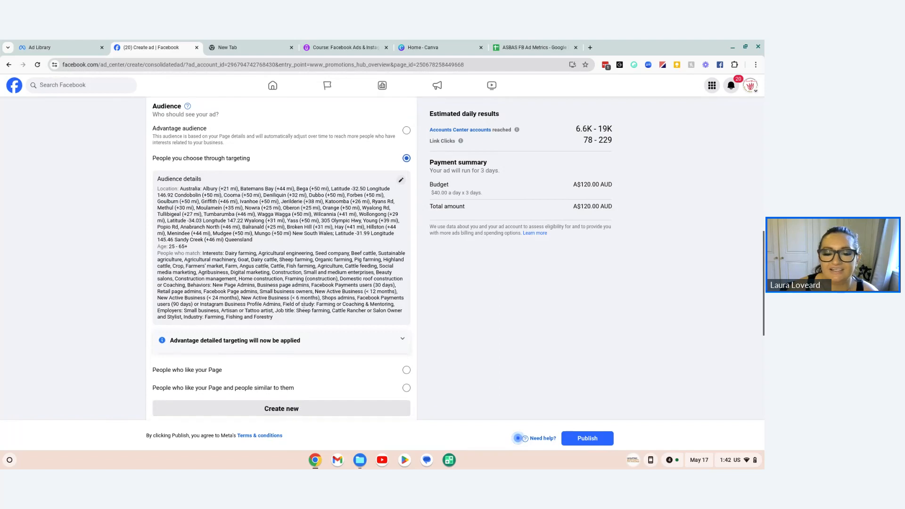
{"action": "scroll", "coordinate": [305, 304], "scroll_direction": "up", "scroll_amount": 4}
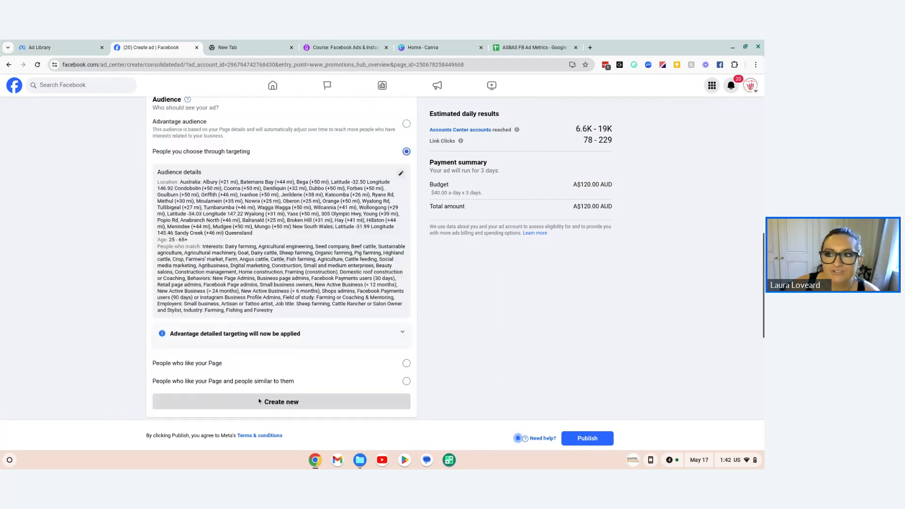
Step: Review the ad setup from goal and creative to audience, along with the estimated daily results and payment summary
{"action": "scroll", "coordinate": [342, 311], "scroll_direction": "down", "scroll_amount": 6}
{"action": "scroll", "coordinate": [342, 311], "scroll_direction": "up", "scroll_amount": 2}
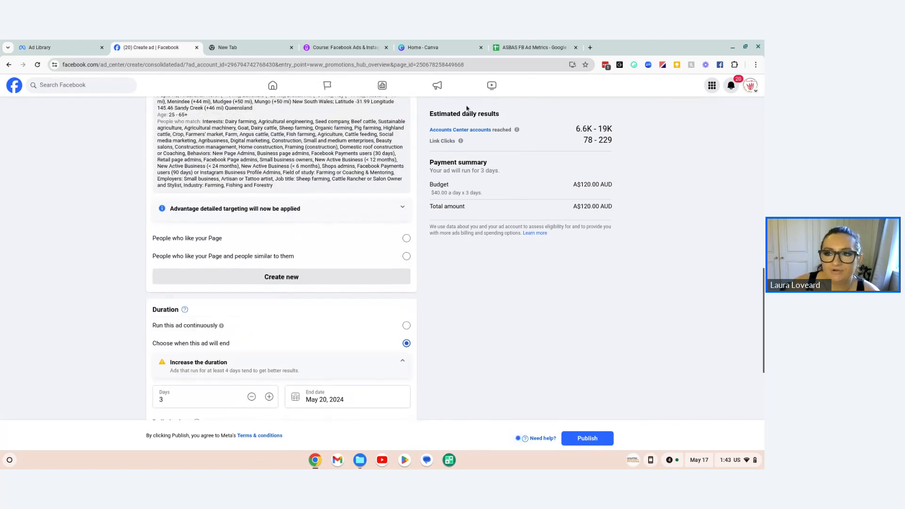
{"action": "scroll", "coordinate": [505, 172], "scroll_direction": "up", "scroll_amount": 4}
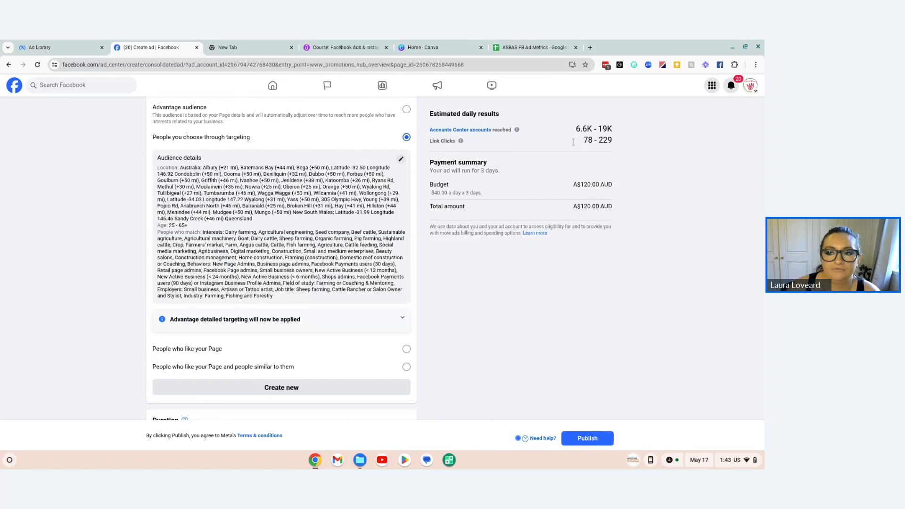
{"action": "scroll", "coordinate": [324, 151], "scroll_direction": "up", "scroll_amount": 5}
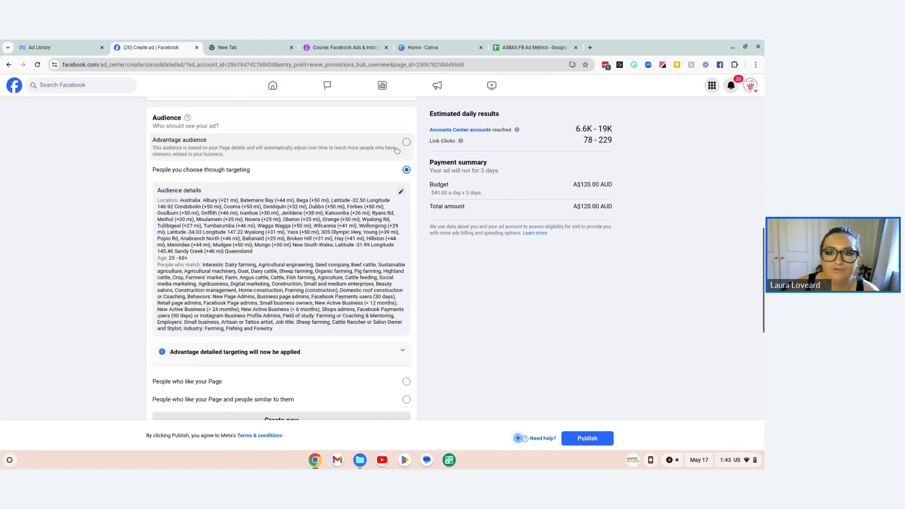
{"action": "scroll", "coordinate": [324, 151], "scroll_direction": "up", "scroll_amount": 7}
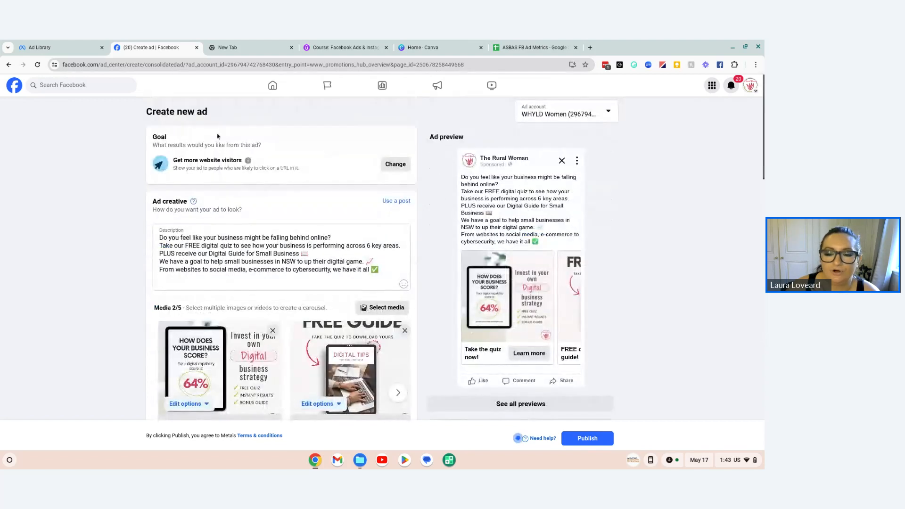
{"action": "scroll", "coordinate": [461, 307], "scroll_direction": "down", "scroll_amount": 6}
{"action": "scroll", "coordinate": [462, 227], "scroll_direction": "up", "scroll_amount": 1}
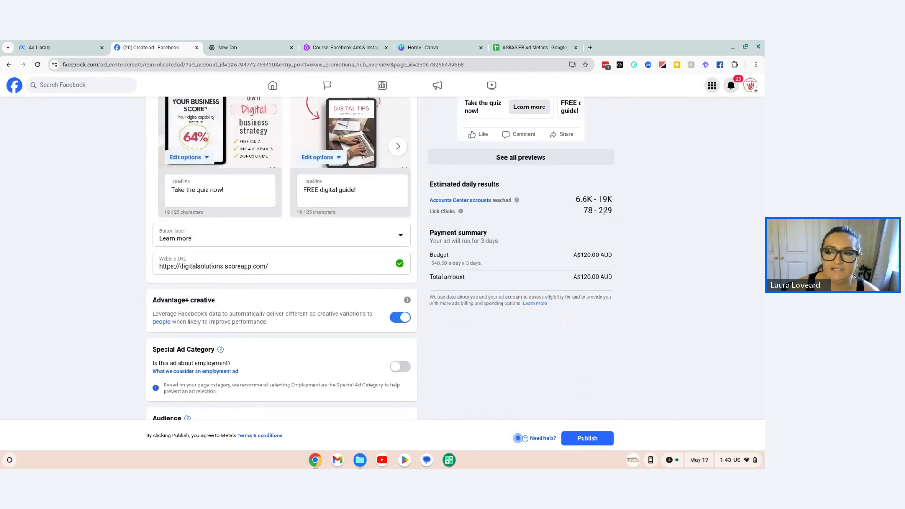
{"action": "scroll", "coordinate": [596, 318], "scroll_direction": "down", "scroll_amount": 1}
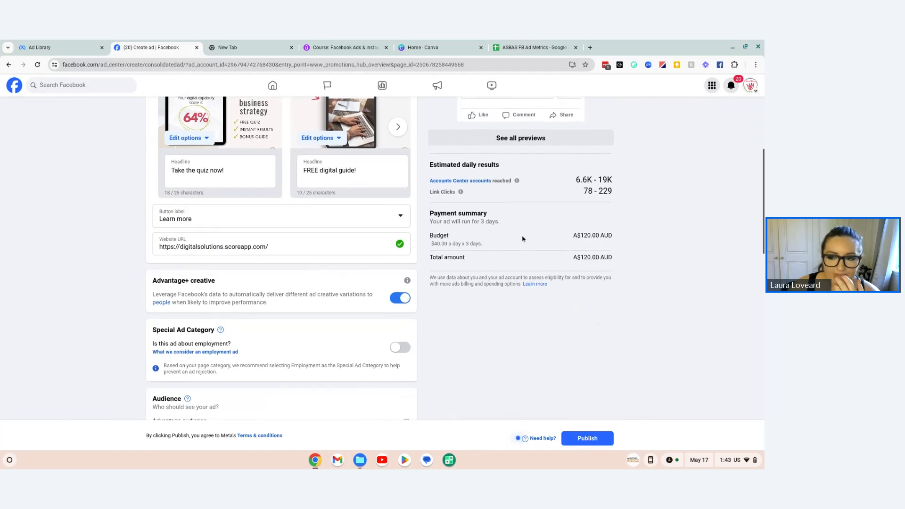
{"action": "scroll", "coordinate": [495, 236], "scroll_direction": "down", "scroll_amount": 10}
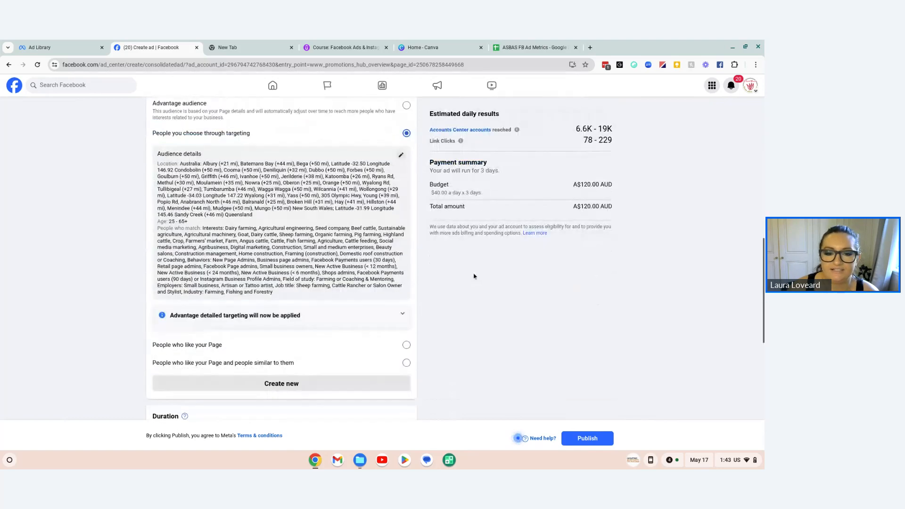
Step: Set the ad's end date to May 31, 2024
{"action": "scroll", "coordinate": [474, 276], "scroll_direction": "down", "scroll_amount": 5}
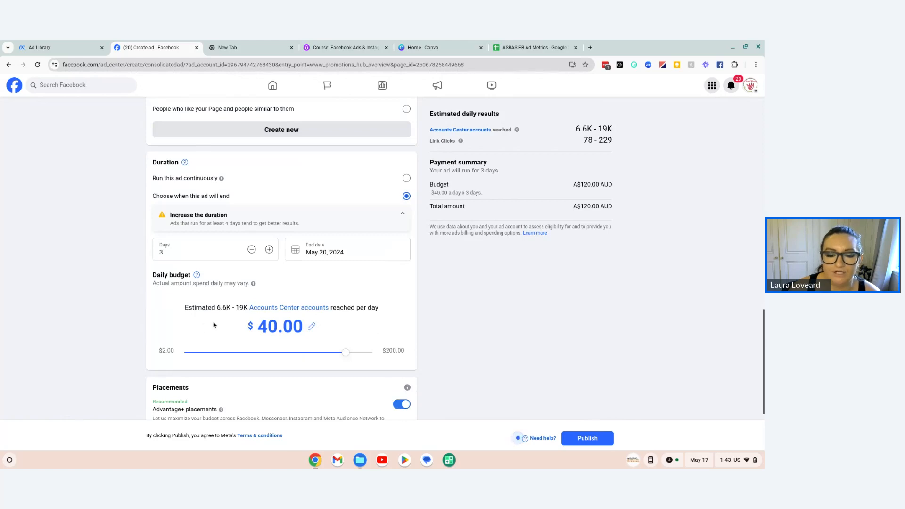
{"action": "left_click", "coordinate": [311, 253]}
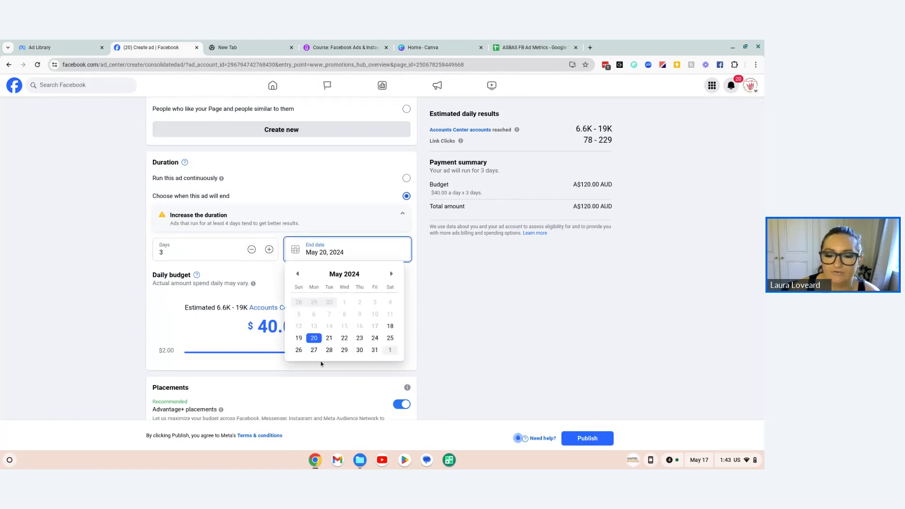
{"action": "scroll", "coordinate": [383, 342], "scroll_direction": "down", "scroll_amount": 1}
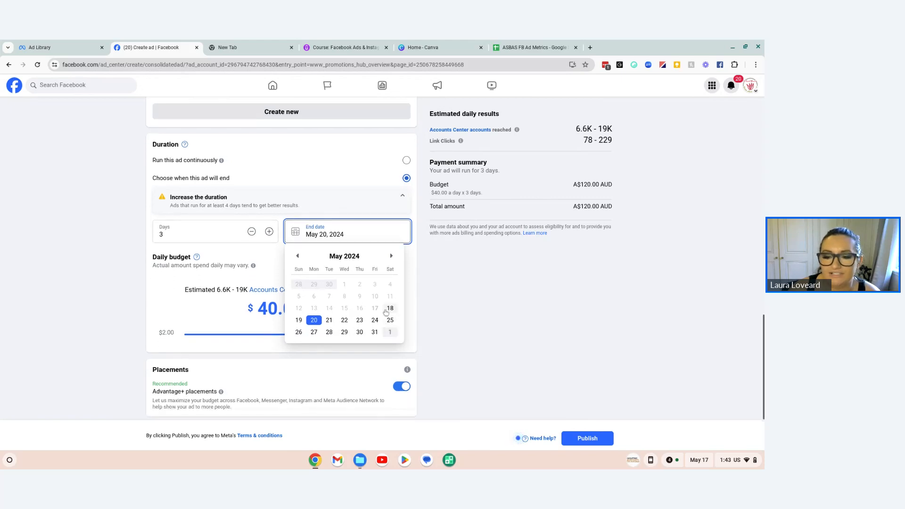
{"action": "left_click", "coordinate": [376, 332]}
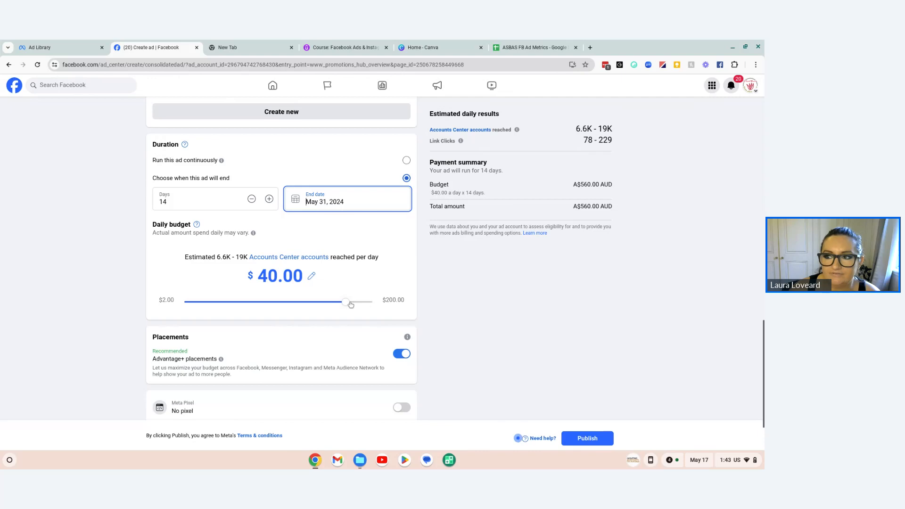
Step: Lower the ad's daily budget to $27.00
{"action": "left_click_drag", "start_coordinate": [350, 304], "coordinate": [343, 305]}
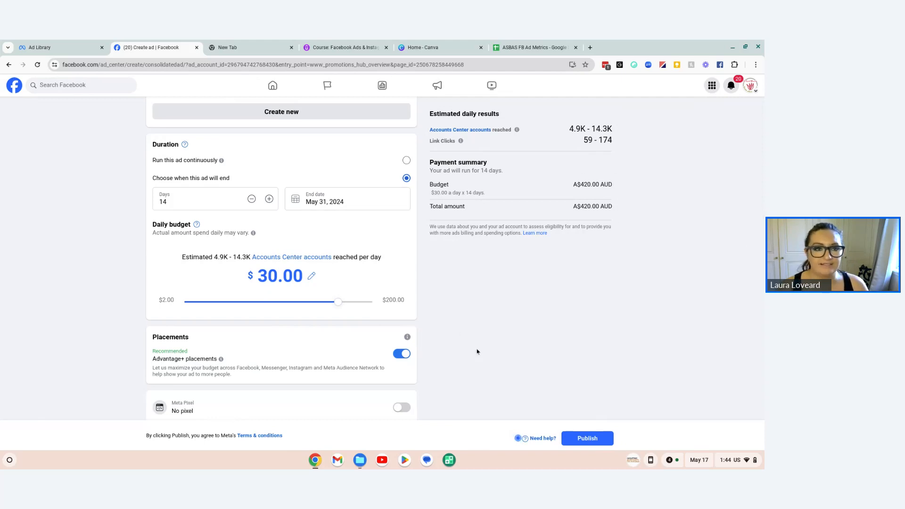
{"action": "scroll", "coordinate": [472, 357], "scroll_direction": "up", "scroll_amount": 1}
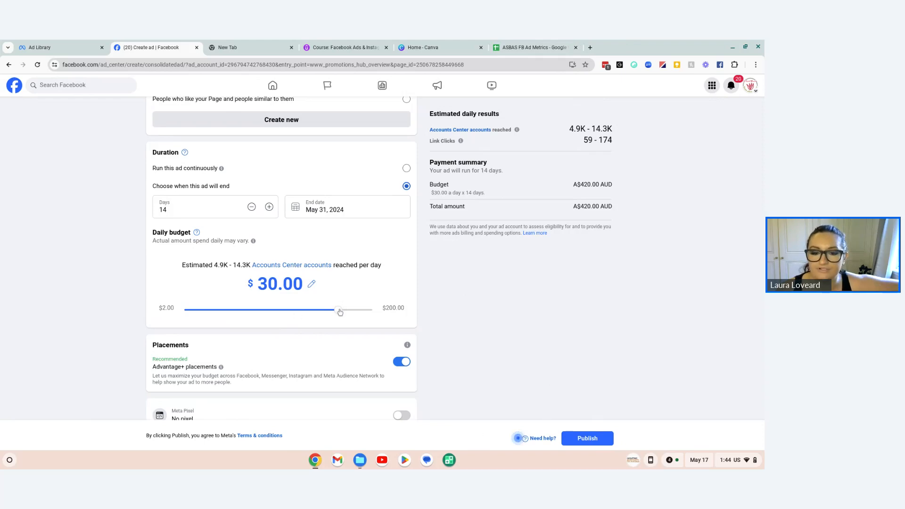
{"action": "left_click_drag", "start_coordinate": [340, 312], "coordinate": [343, 313]}
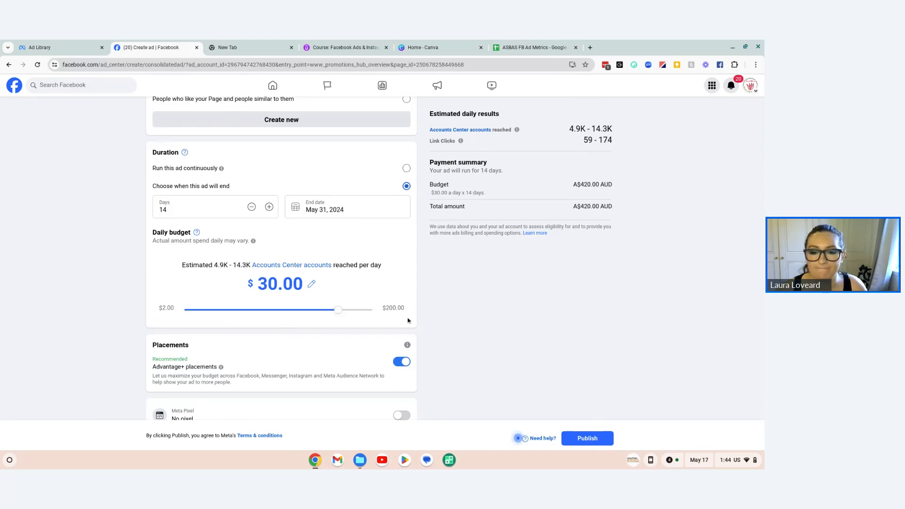
{"action": "left_click_drag", "start_coordinate": [338, 311], "coordinate": [334, 311]}
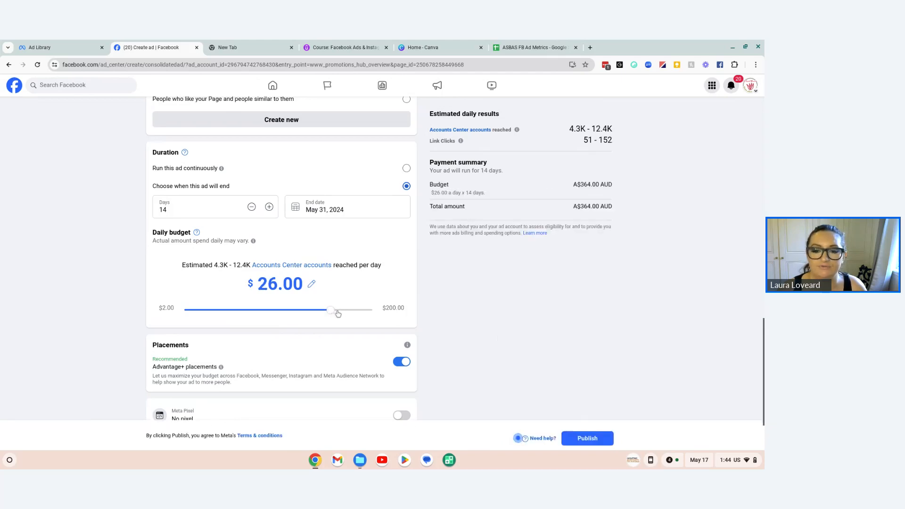
{"action": "left_click_drag", "start_coordinate": [336, 312], "coordinate": [335, 313]}
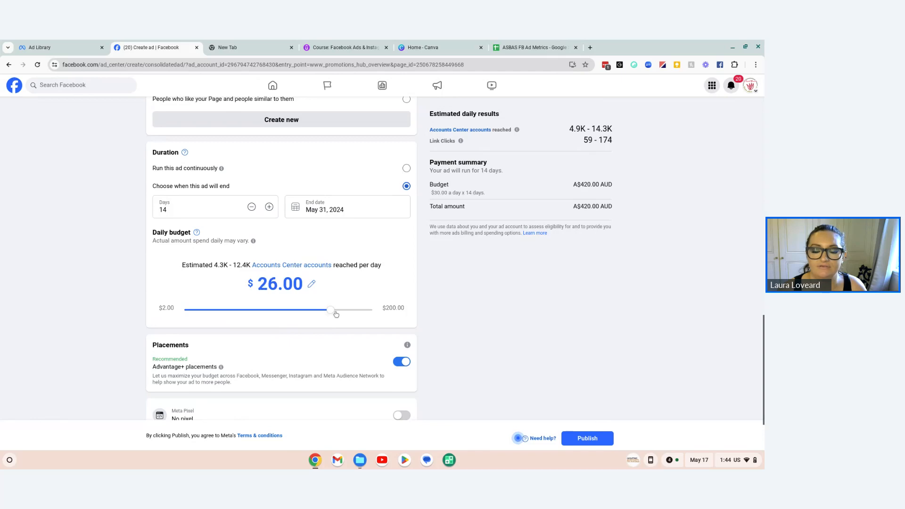
{"action": "left_click", "coordinate": [311, 284]}
{"action": "key", "text": "BackSpace"}
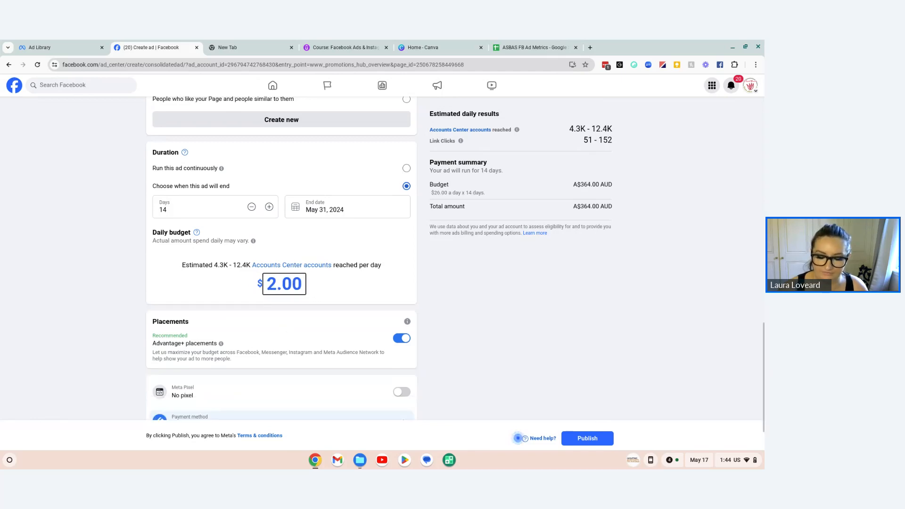
{"action": "type", "text": "7"}
{"action": "left_click", "coordinate": [359, 290]}
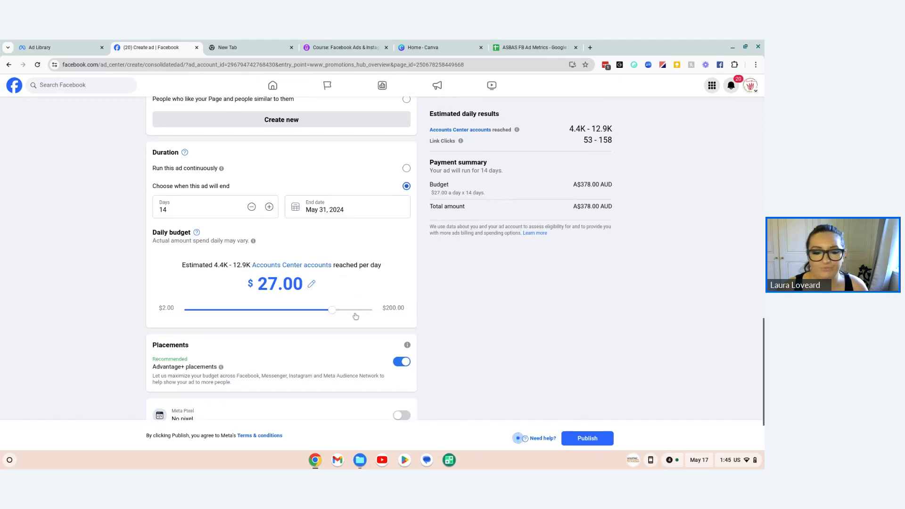
Step: Review the payment summary and the ad's placements, Meta Pixel and payment method settings
{"action": "scroll", "coordinate": [356, 321], "scroll_direction": "down", "scroll_amount": 1}
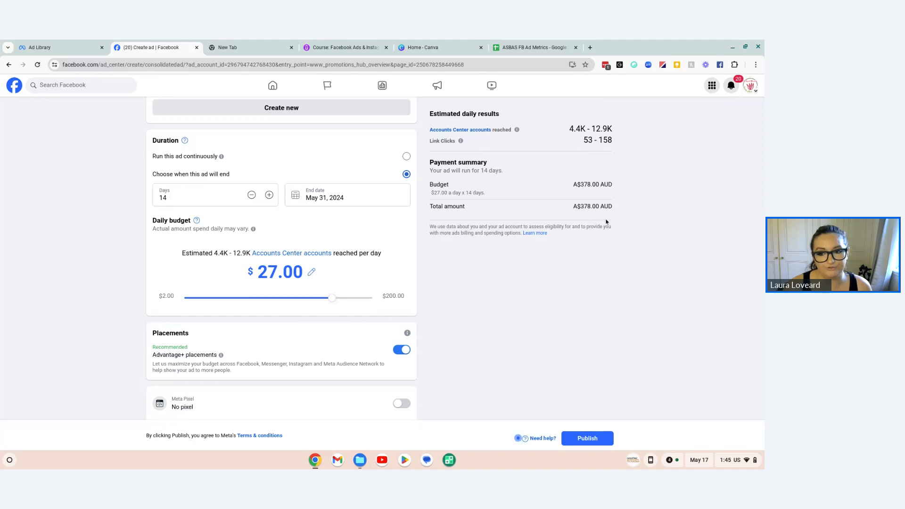
{"action": "scroll", "coordinate": [481, 268], "scroll_direction": "down", "scroll_amount": 1}
{"action": "scroll", "coordinate": [485, 269], "scroll_direction": "down", "scroll_amount": 1}
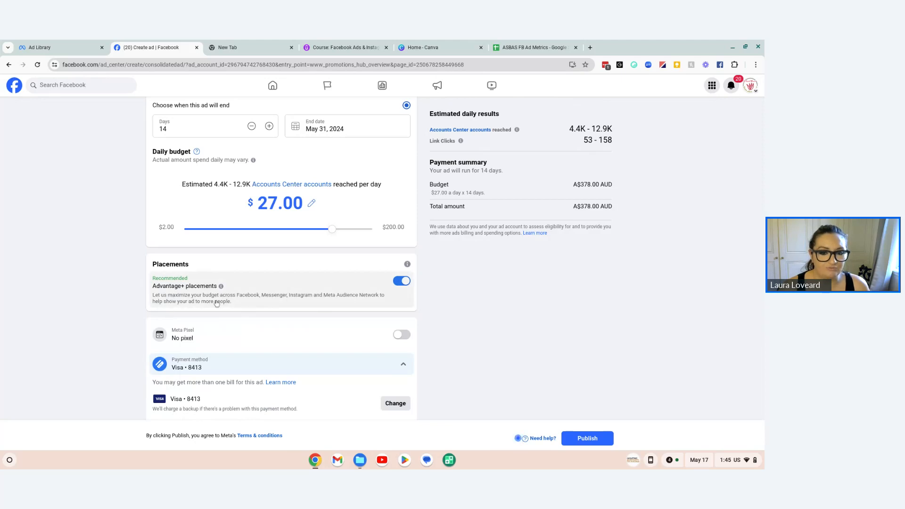
{"action": "scroll", "coordinate": [329, 309], "scroll_direction": "down", "scroll_amount": 1}
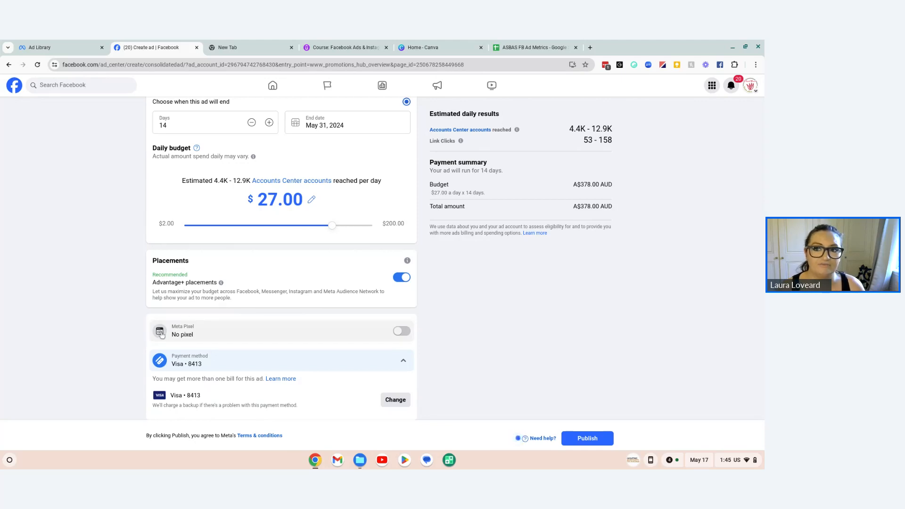
Step: Switch to the Udemy Facebook Ads course and look through its content list for the Meta Pixel section
{"action": "left_click", "coordinate": [357, 48]}
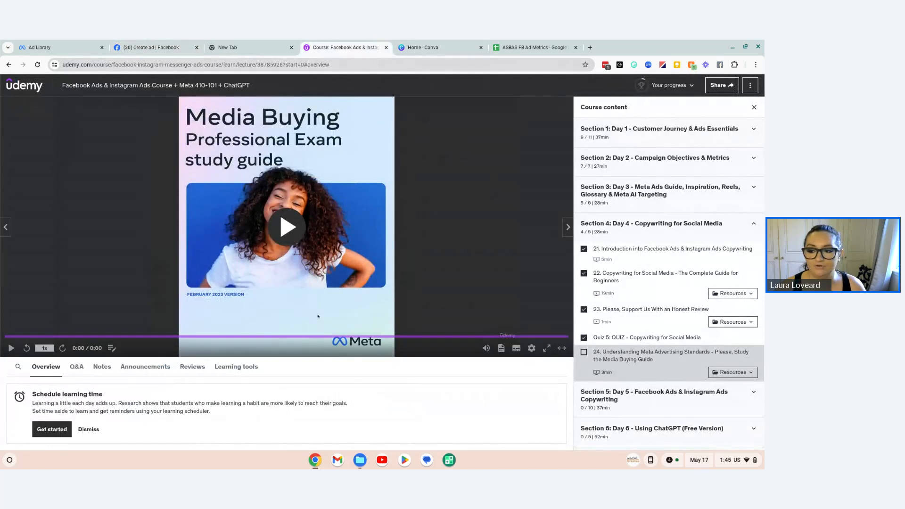
{"action": "scroll", "coordinate": [753, 304], "scroll_direction": "down", "scroll_amount": 1}
{"action": "scroll", "coordinate": [753, 305], "scroll_direction": "down", "scroll_amount": 10}
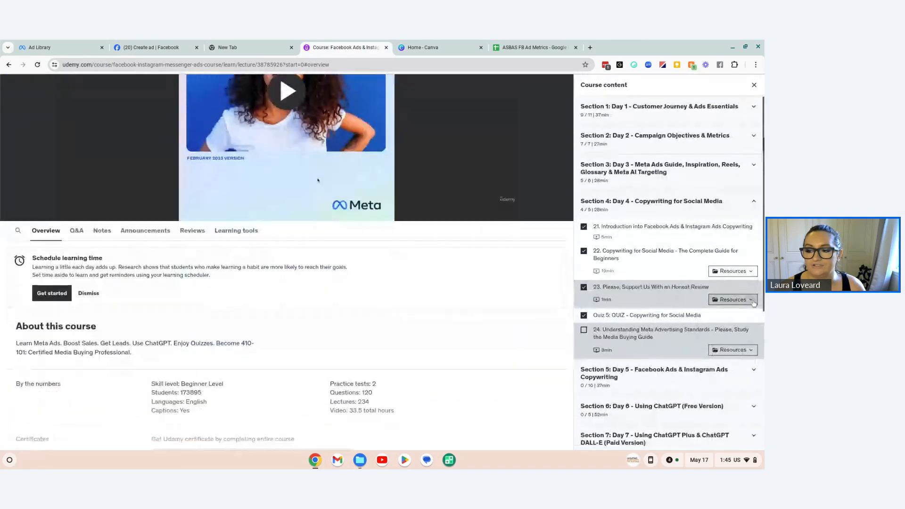
{"action": "scroll", "coordinate": [665, 388], "scroll_direction": "down", "scroll_amount": 3}
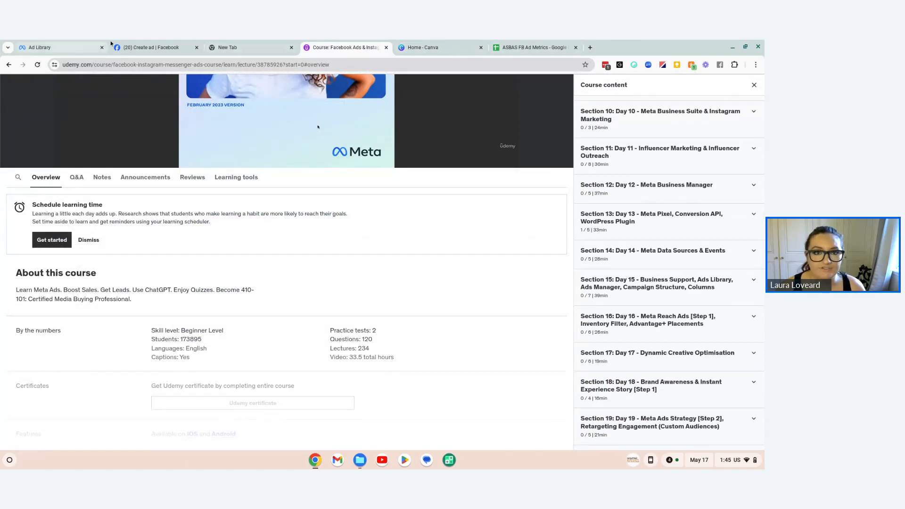
Step: Return to the Facebook ad and check its settings, description and carousel cards in the ad preview
{"action": "left_click", "coordinate": [144, 47]}
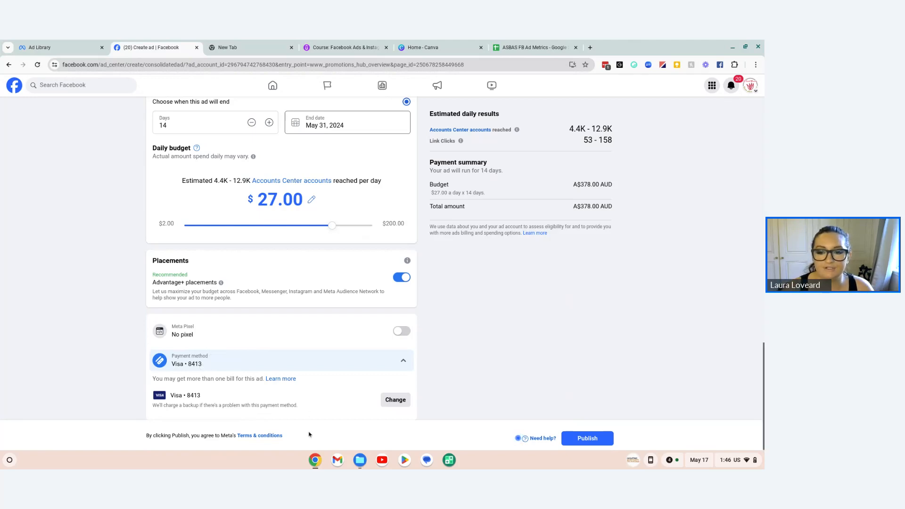
{"action": "scroll", "coordinate": [677, 302], "scroll_direction": "up", "scroll_amount": 7}
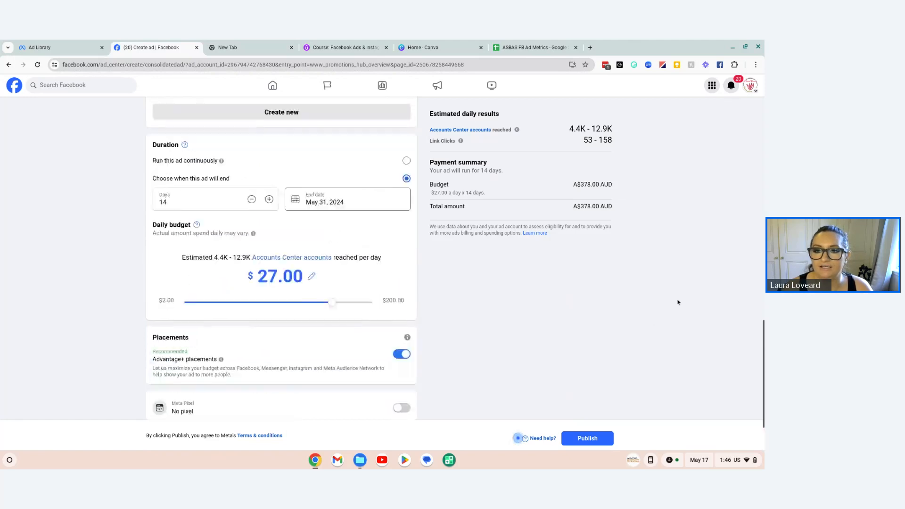
{"action": "scroll", "coordinate": [678, 303], "scroll_direction": "up", "scroll_amount": 10}
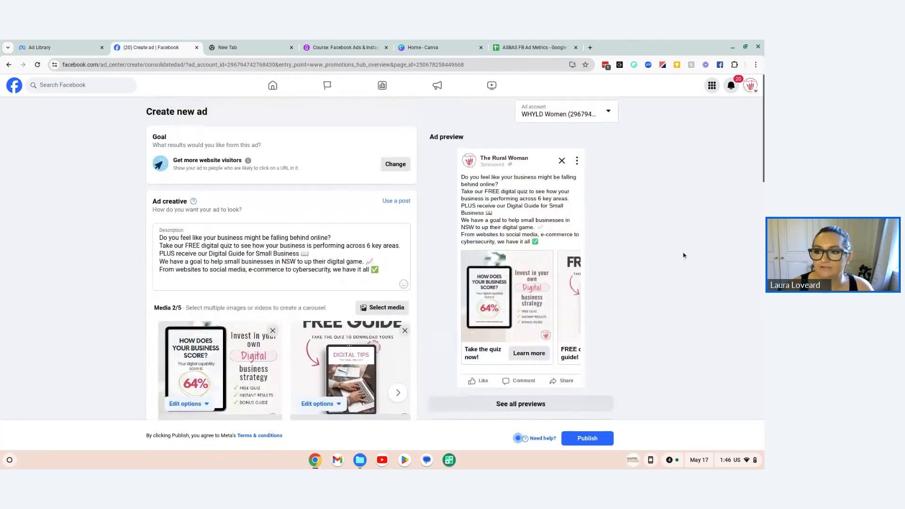
{"action": "scroll", "coordinate": [515, 206], "scroll_direction": "down", "scroll_amount": 1}
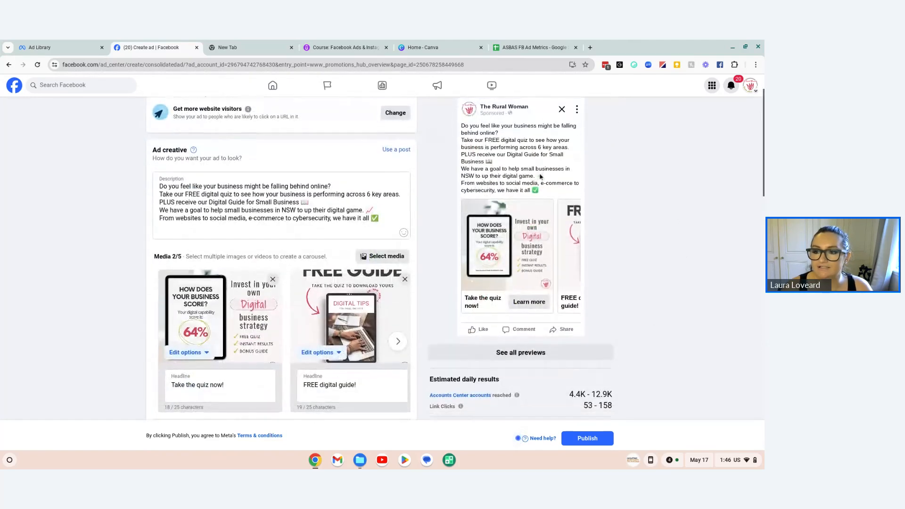
{"action": "scroll", "coordinate": [457, 209], "scroll_direction": "down", "scroll_amount": 1}
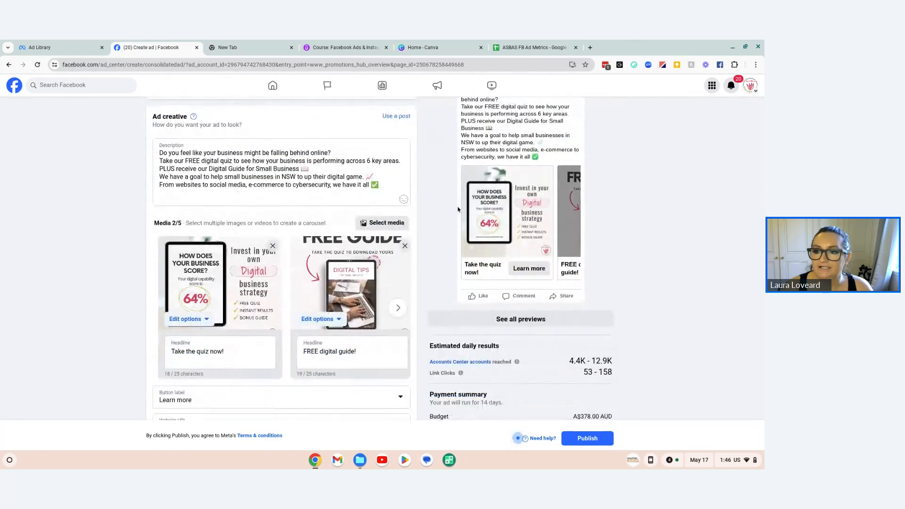
{"action": "scroll", "coordinate": [549, 245], "scroll_direction": "right", "scroll_amount": 3}
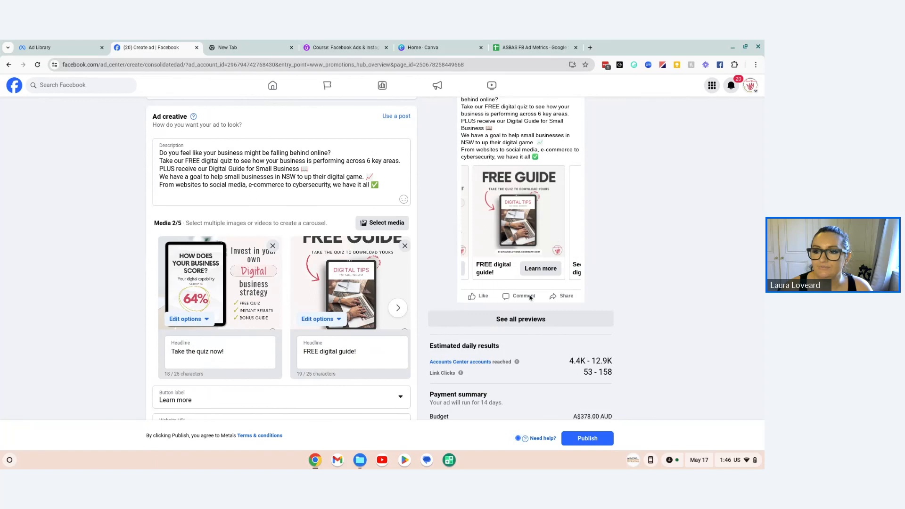
{"action": "left_click", "coordinate": [467, 217]}
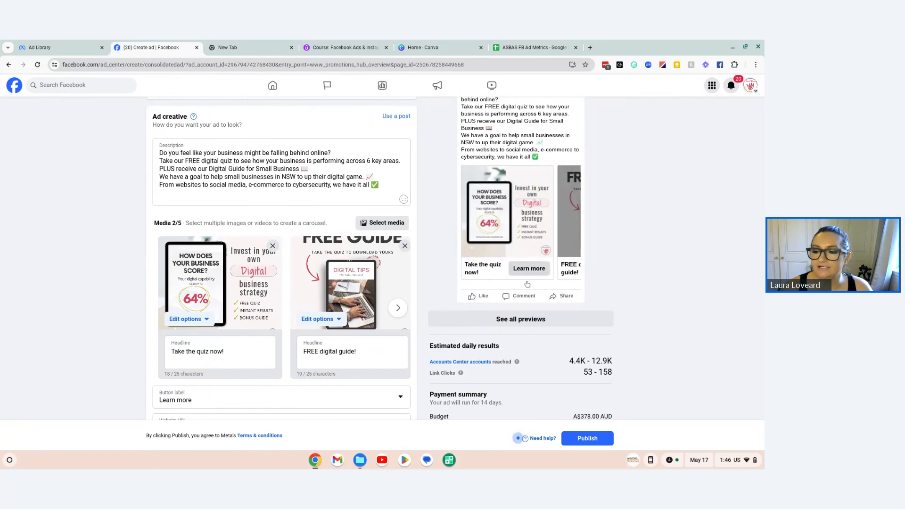
Step: Check the ad's creative and preview, estimated daily results and payment summary
{"action": "scroll", "coordinate": [653, 260], "scroll_direction": "up", "scroll_amount": 1}
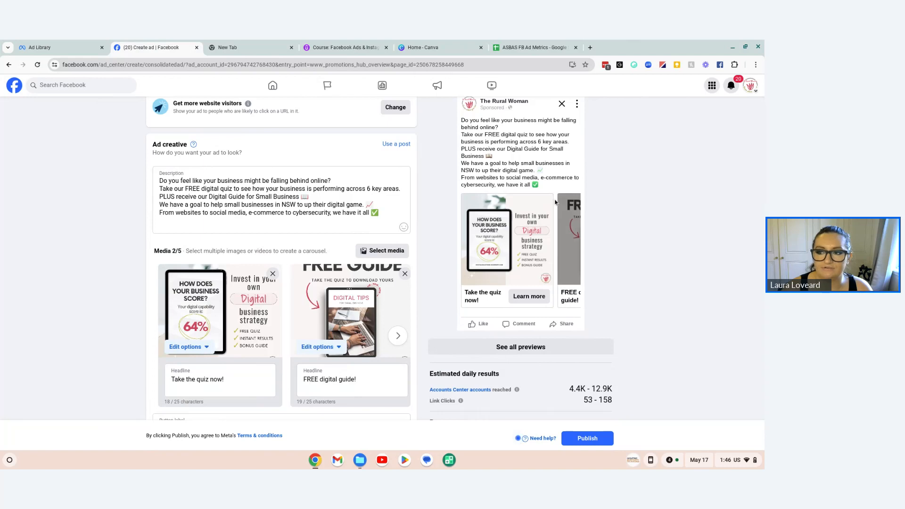
{"action": "scroll", "coordinate": [551, 206], "scroll_direction": "down", "scroll_amount": 2}
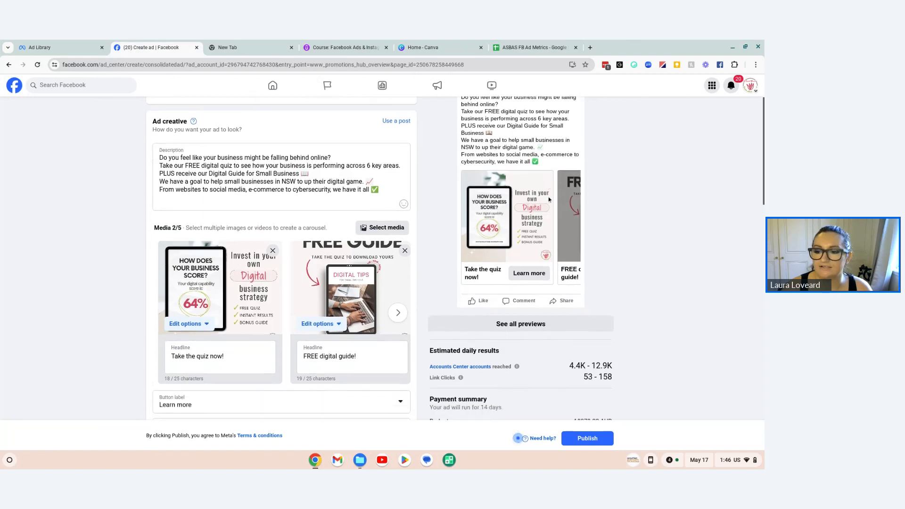
{"action": "scroll", "coordinate": [549, 209], "scroll_direction": "down", "scroll_amount": 5}
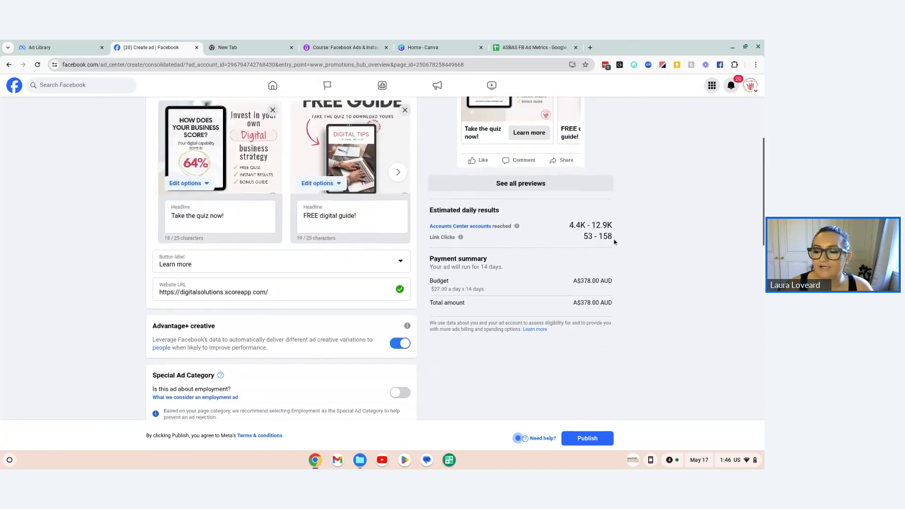
{"action": "left_click_drag", "start_coordinate": [567, 227], "coordinate": [619, 240]}
{"action": "left_click", "coordinate": [621, 243]}
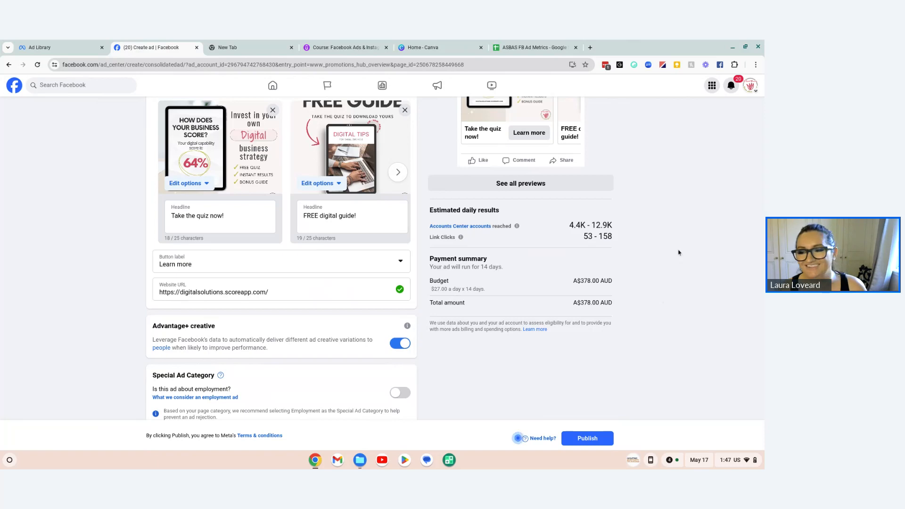
Step: Publish the ad and look through the recent ads in the Ad Center
{"action": "left_click", "coordinate": [593, 439]}
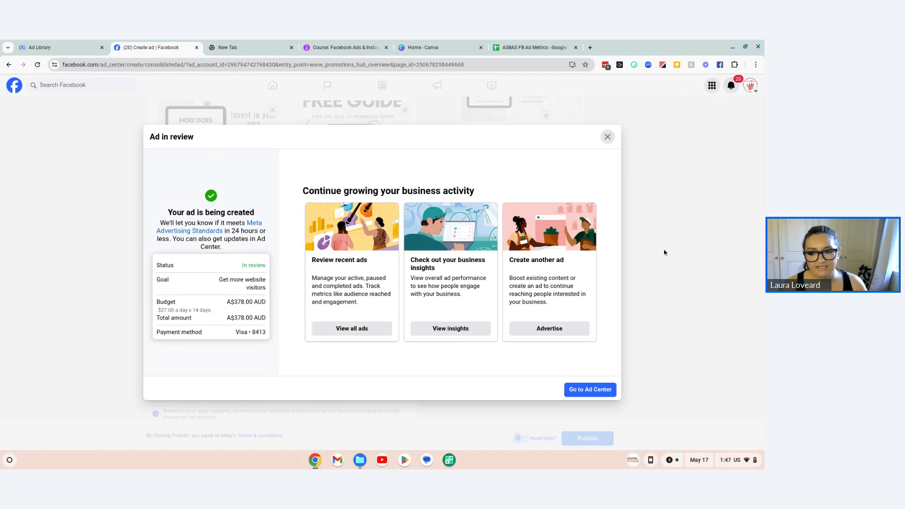
{"action": "left_click", "coordinate": [598, 389]}
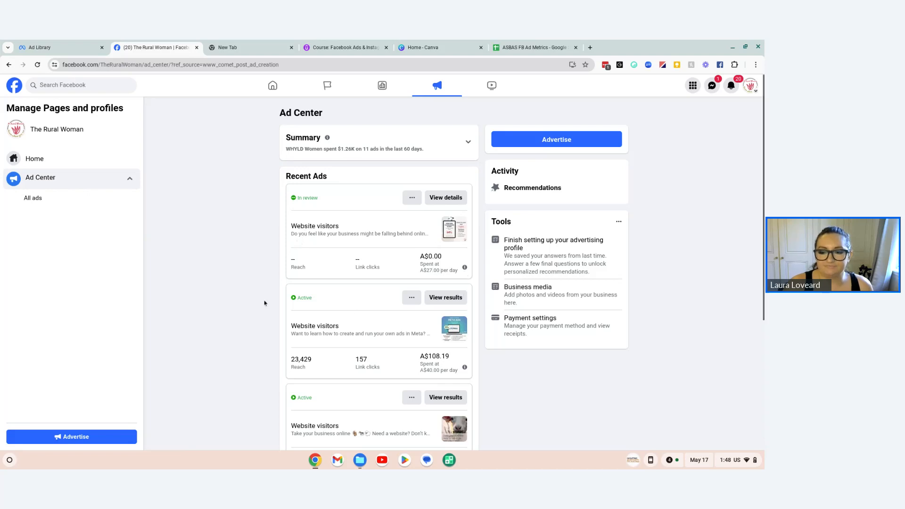
{"action": "scroll", "coordinate": [265, 304], "scroll_direction": "down", "scroll_amount": 2}
{"action": "scroll", "coordinate": [249, 294], "scroll_direction": "down", "scroll_amount": 2}
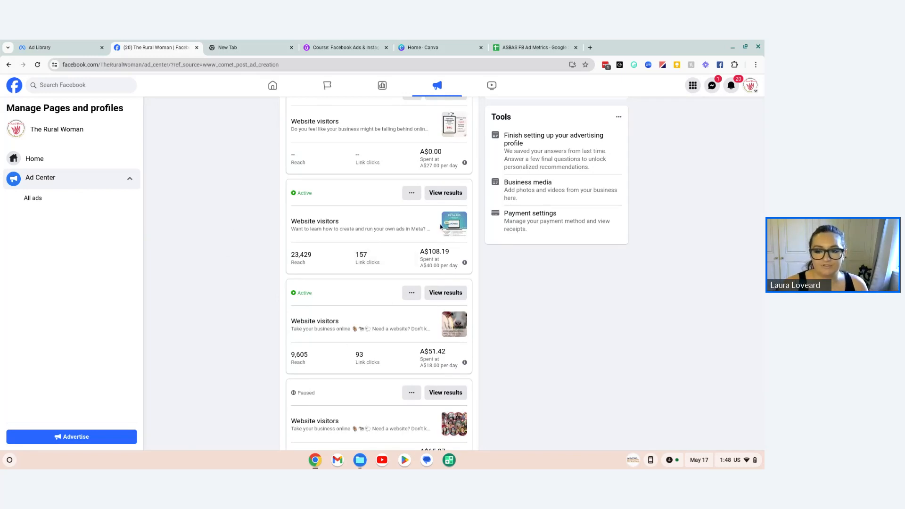
{"action": "scroll", "coordinate": [532, 325], "scroll_direction": "down", "scroll_amount": 1}
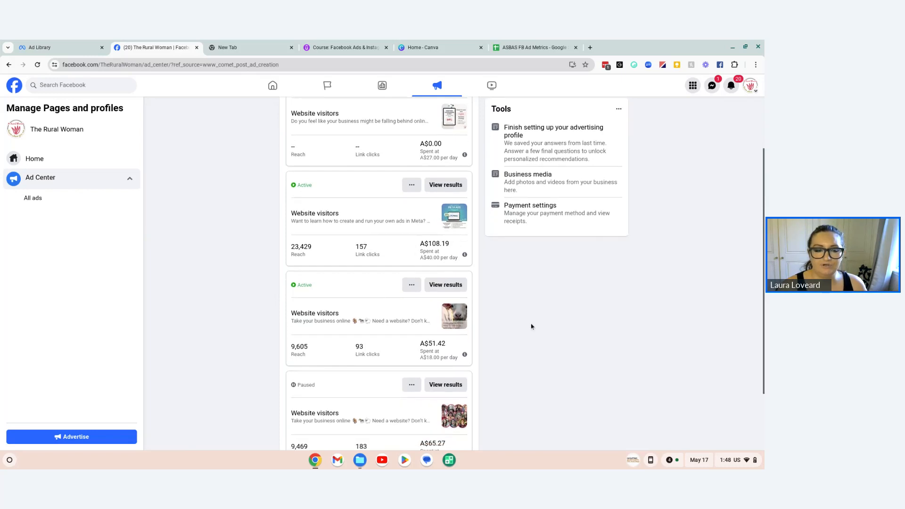
Step: Open the Meta Ads Manager campaign list in a new browser tab
{"action": "left_click", "coordinate": [591, 47]}
{"action": "type", "text": "a"}
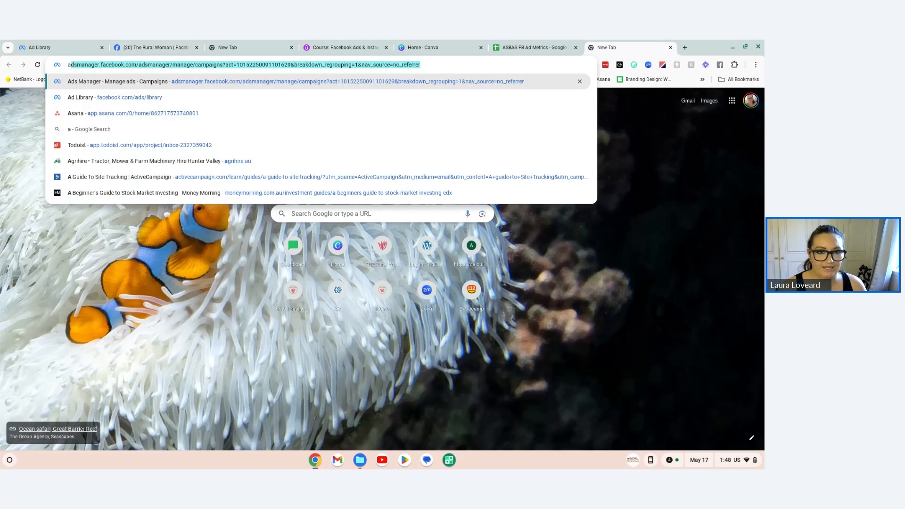
{"action": "type", "text": "d"}
{"action": "key", "text": "Return"}
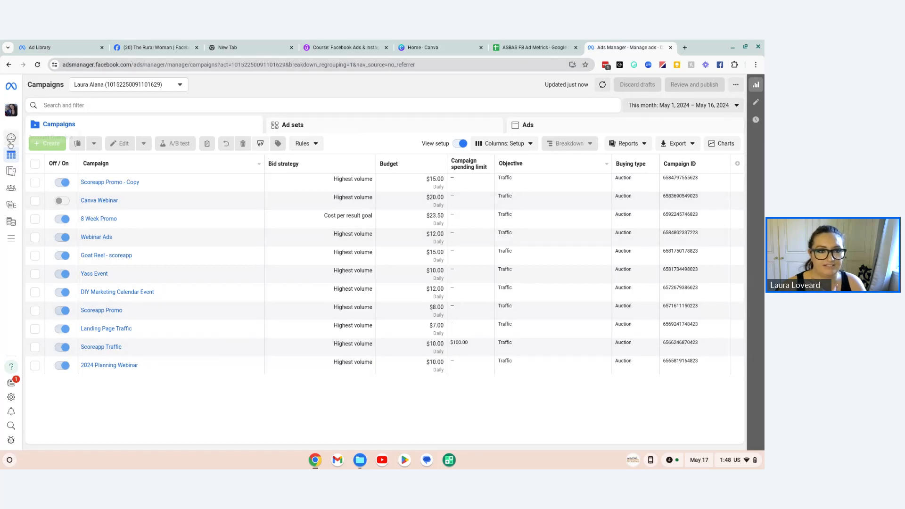
Step: View the performance of the Goat Reel - scoreapp campaign and return to the campaign list
{"action": "mouse_move", "coordinate": [11, 150]}
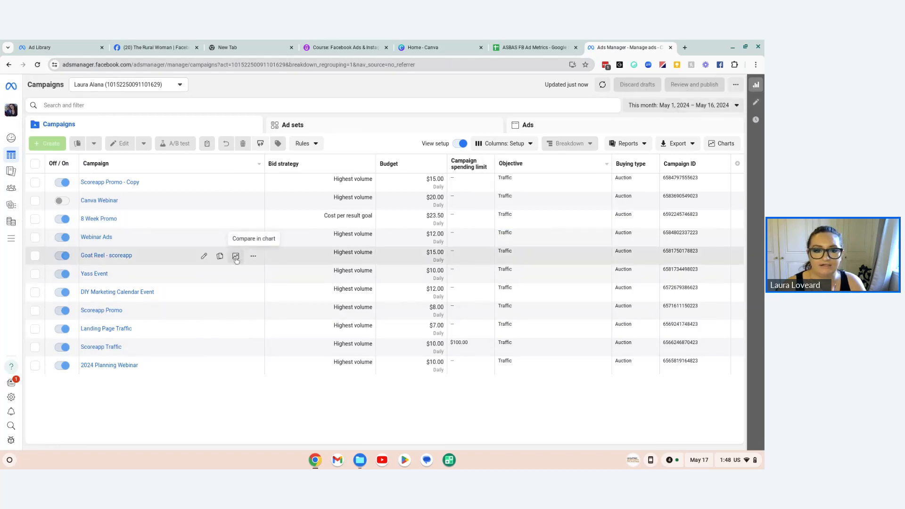
{"action": "left_click", "coordinate": [254, 258]}
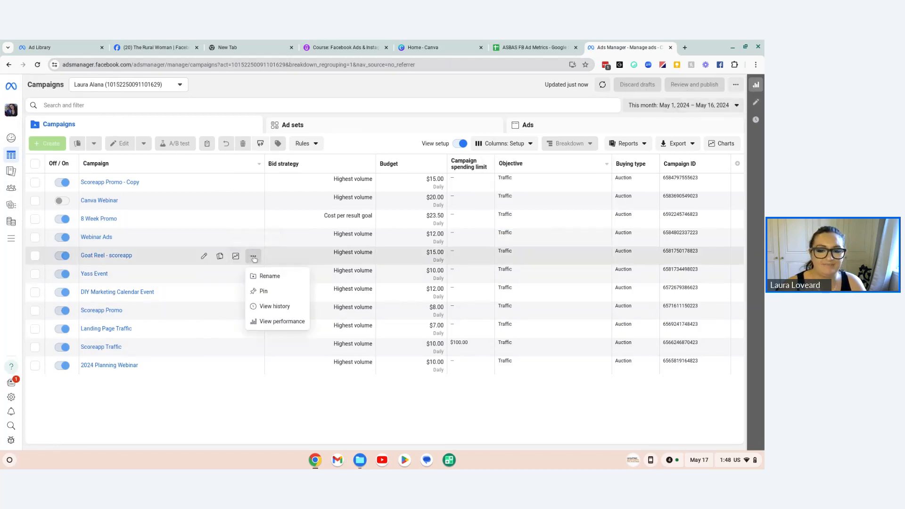
{"action": "left_click", "coordinate": [262, 322]}
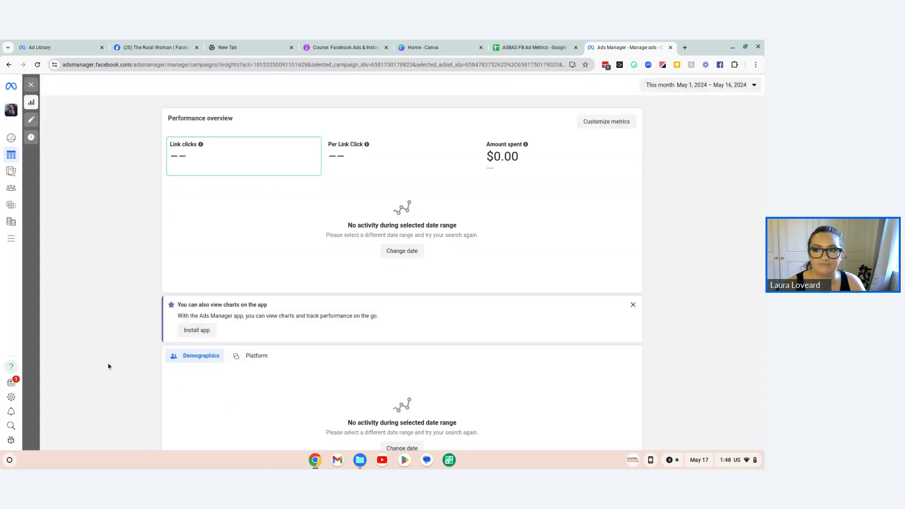
{"action": "left_click", "coordinate": [9, 64]}
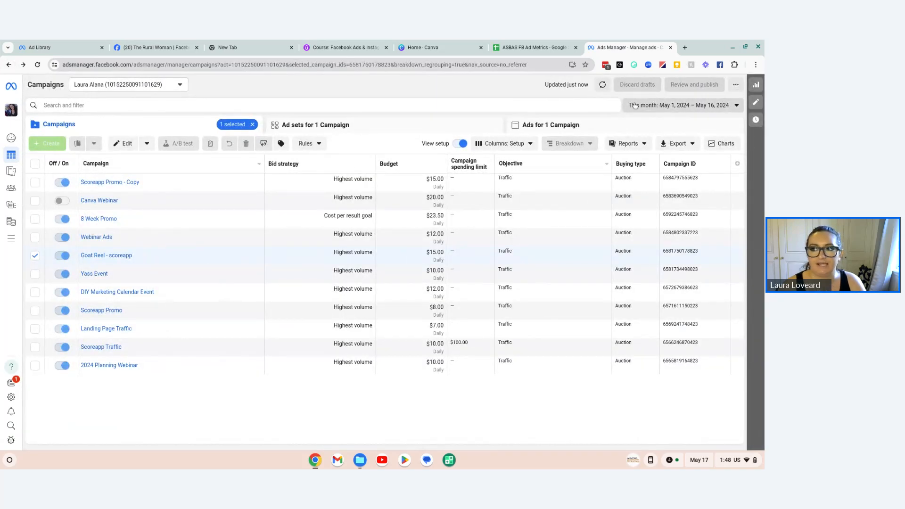
Step: Set the campaign list's date range to the Maximum preset
{"action": "left_click", "coordinate": [640, 106]}
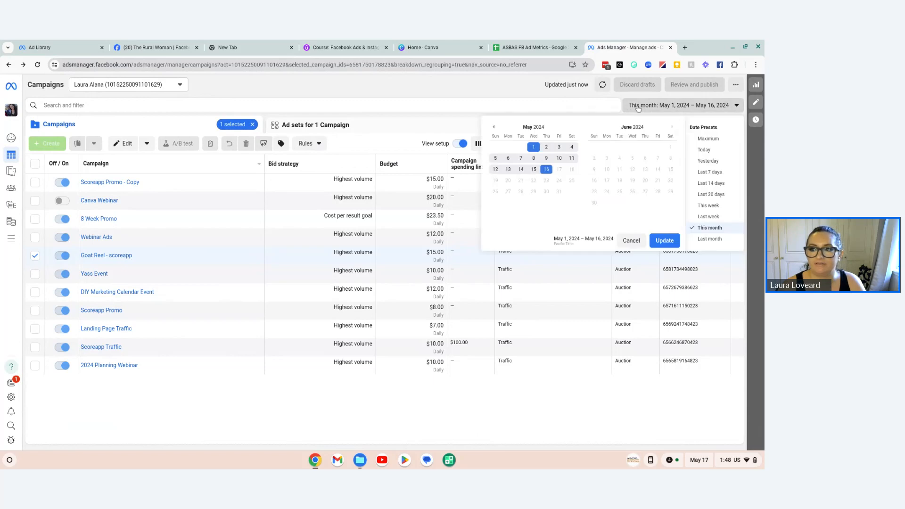
{"action": "left_click", "coordinate": [494, 138]}
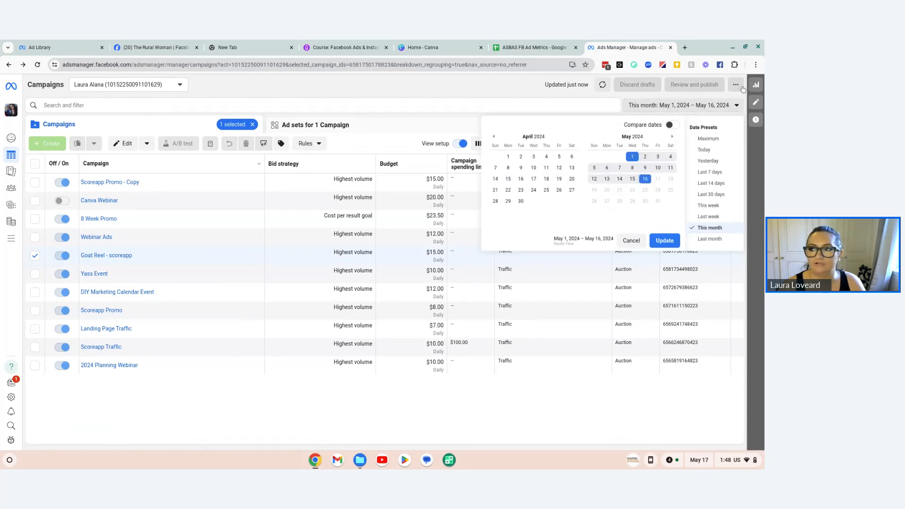
{"action": "left_click", "coordinate": [735, 105]}
{"action": "left_click", "coordinate": [734, 104]}
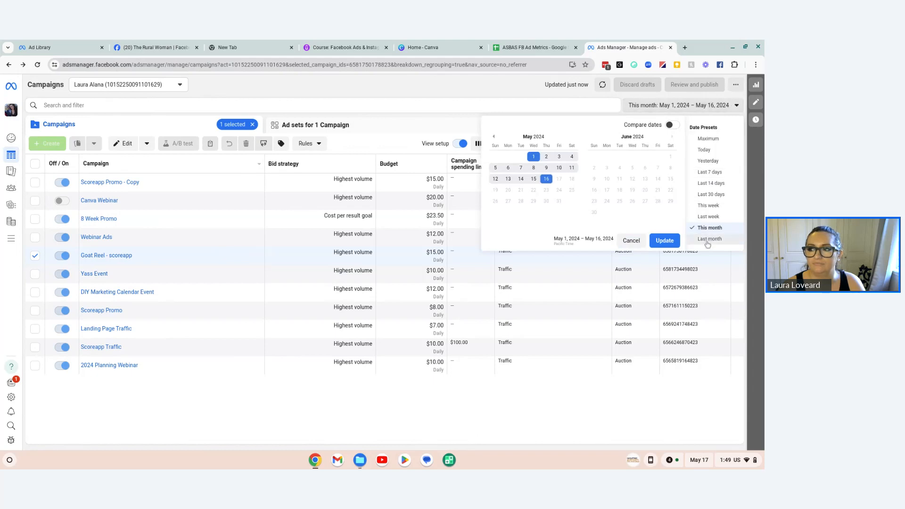
{"action": "left_click", "coordinate": [709, 139]}
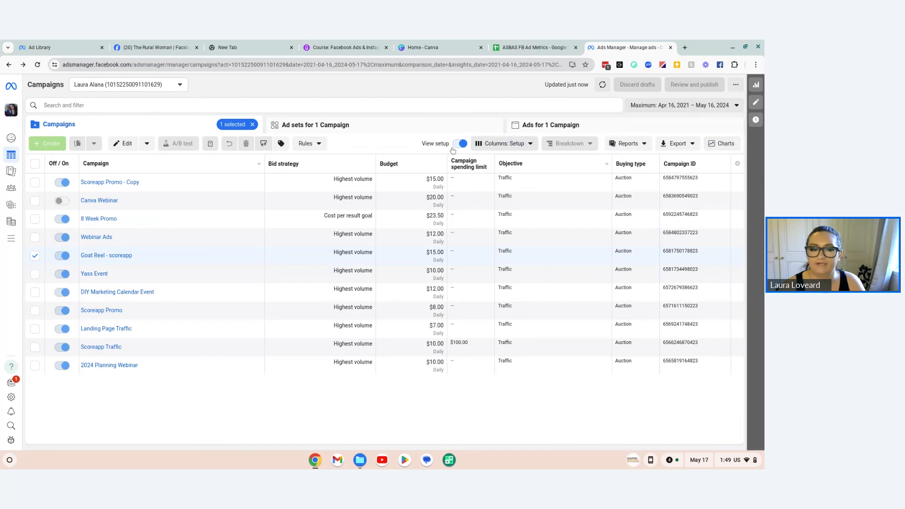
Step: Examine the Goat Reel - scoreapp campaign's link clicks, amount spent and age and gender distribution over the maximum date range
{"action": "mouse_move", "coordinate": [98, 257]}
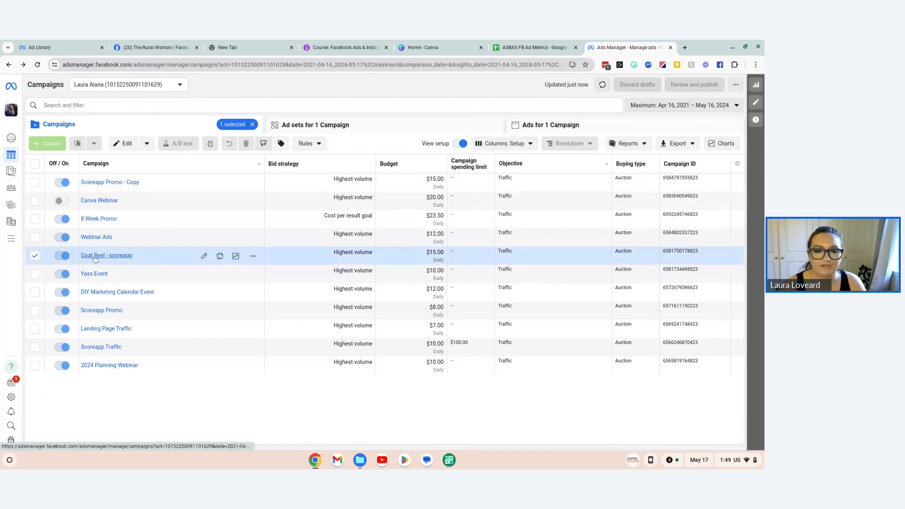
{"action": "left_click", "coordinate": [254, 256]}
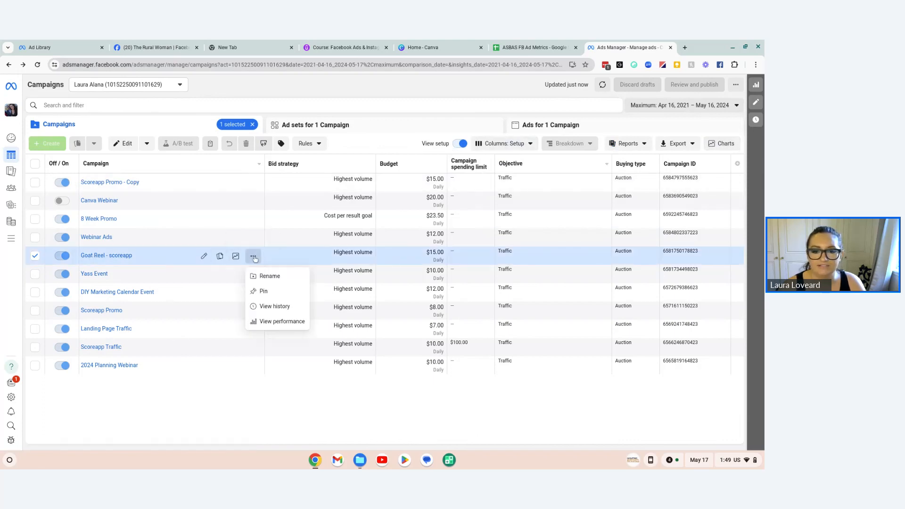
{"action": "left_click", "coordinate": [261, 321]}
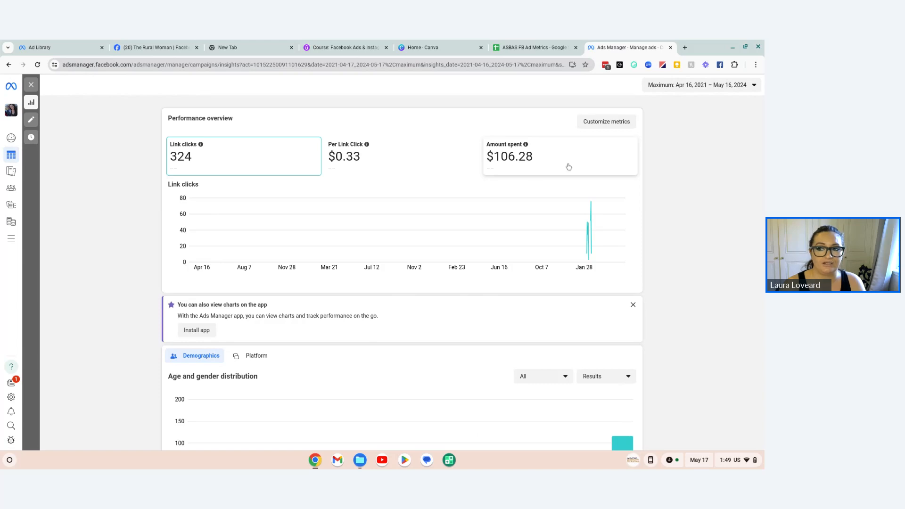
{"action": "scroll", "coordinate": [584, 168], "scroll_direction": "down", "scroll_amount": 3}
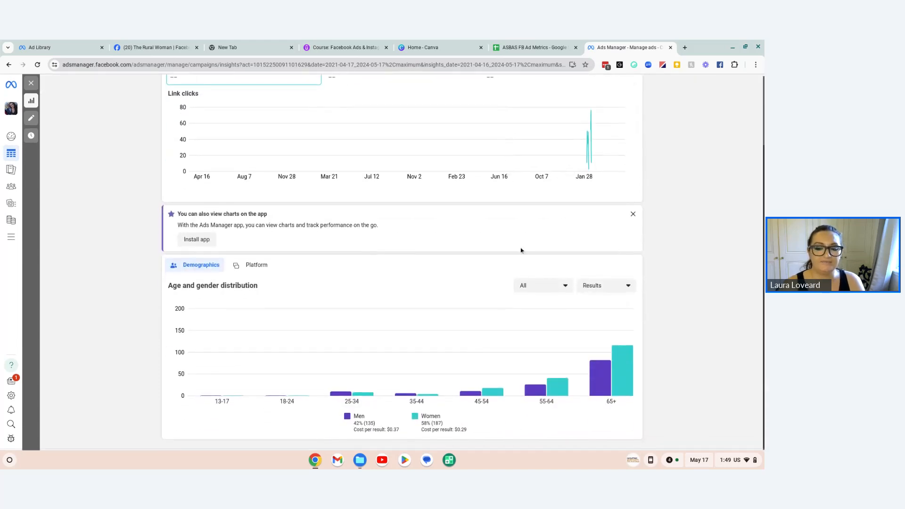
{"action": "scroll", "coordinate": [521, 250], "scroll_direction": "up", "scroll_amount": 3}
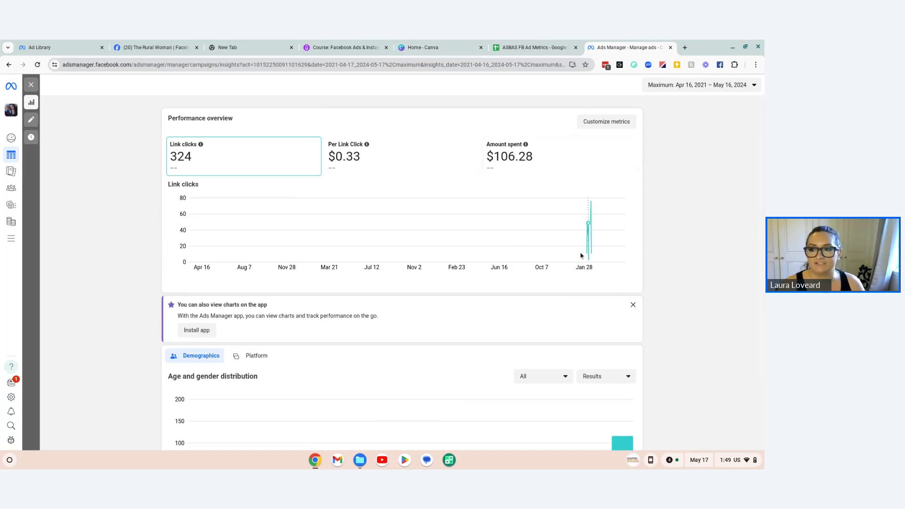
Step: Look over the earliest ads in the ASBAS FB Ad Metrics sheet and return to the campaign list in Ads Manager
{"action": "left_click", "coordinate": [511, 46]}
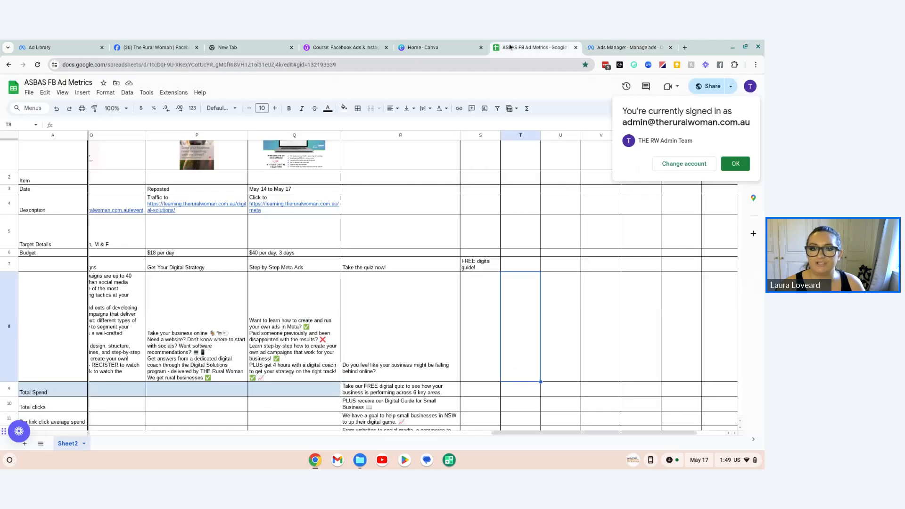
{"action": "left_click_drag", "start_coordinate": [504, 432], "coordinate": [111, 417]}
{"action": "scroll", "coordinate": [376, 333], "scroll_direction": "up", "scroll_amount": 2}
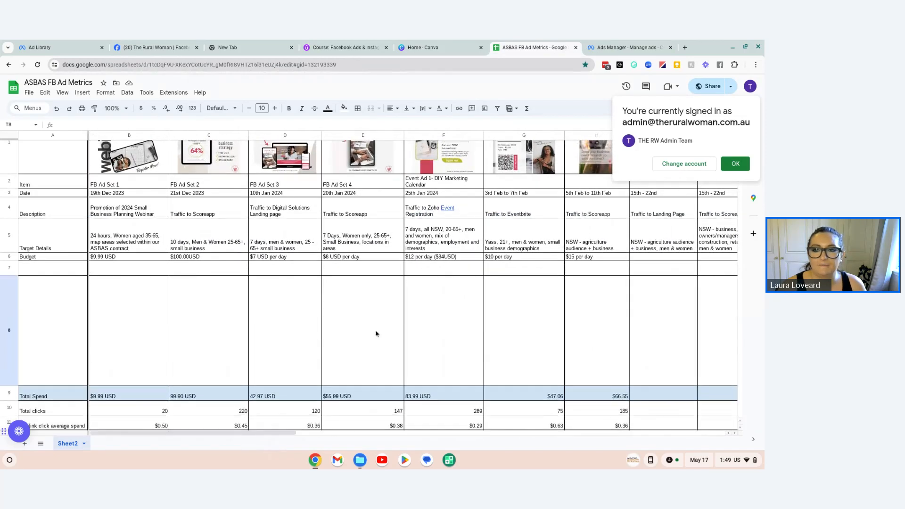
{"action": "left_click", "coordinate": [613, 43]}
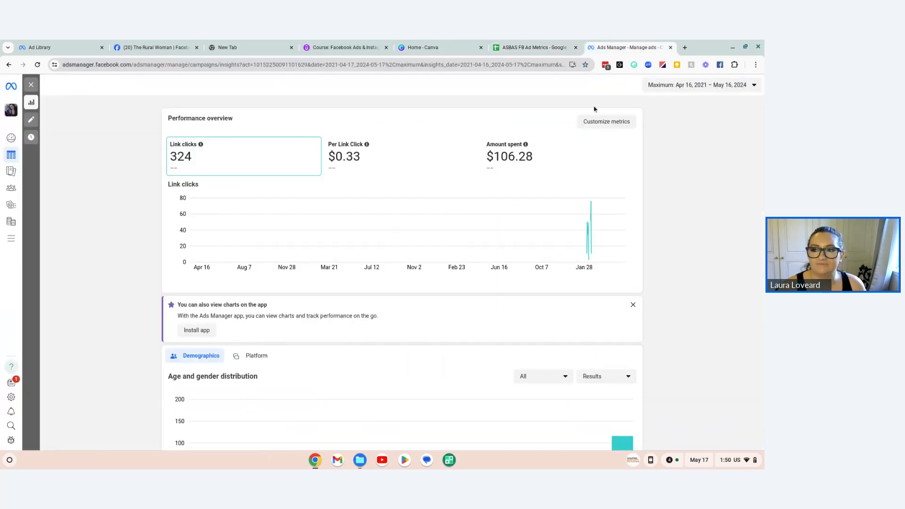
{"action": "left_click", "coordinate": [8, 65]}
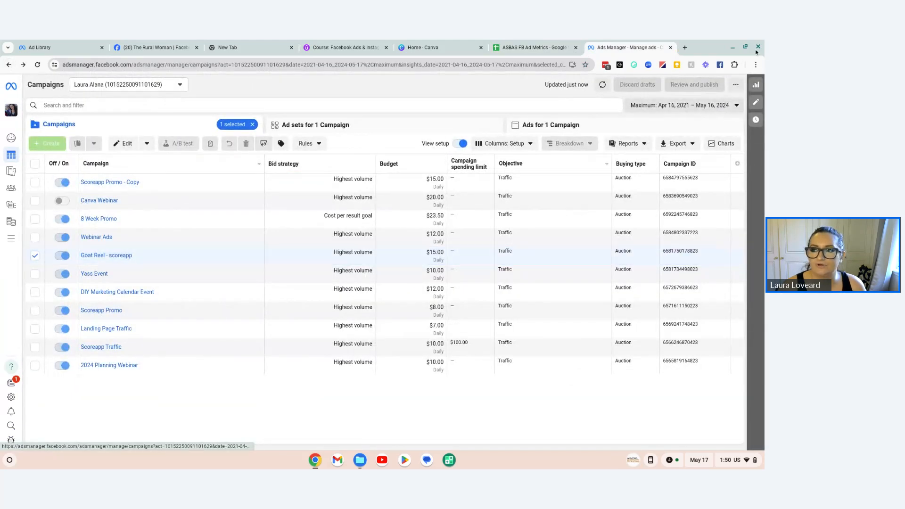
Step: Switch to the ad metrics sheet and examine the goat ad's column H entries and the neighbouring ads' details
{"action": "left_click", "coordinate": [535, 47]}
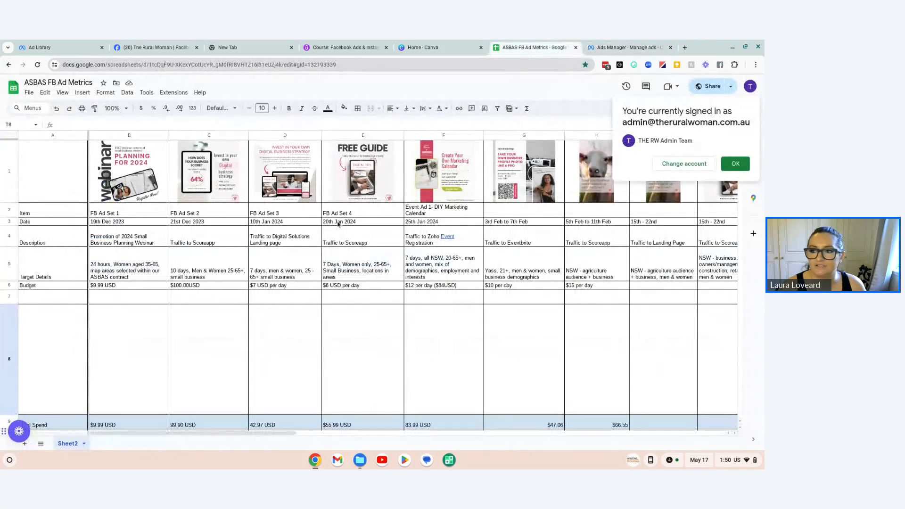
{"action": "left_click_drag", "start_coordinate": [596, 175], "coordinate": [594, 250]}
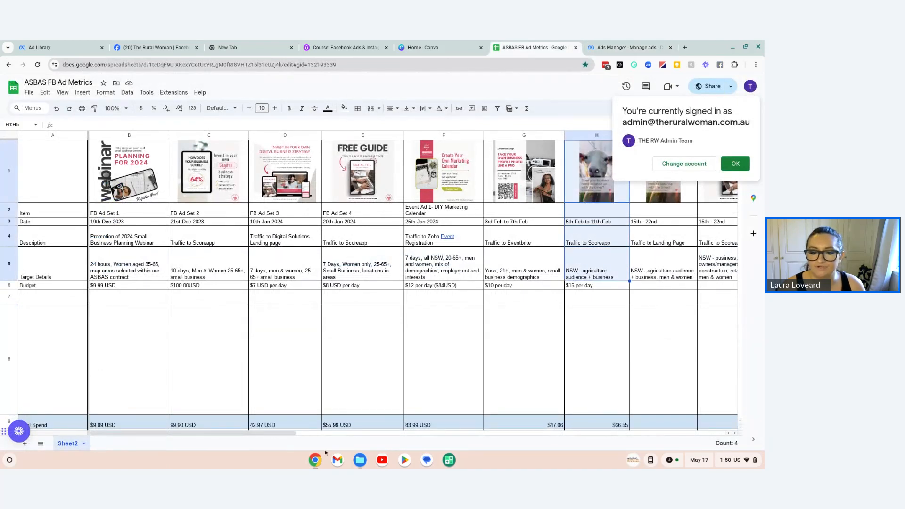
{"action": "scroll", "coordinate": [303, 388], "scroll_direction": "right", "scroll_amount": 5}
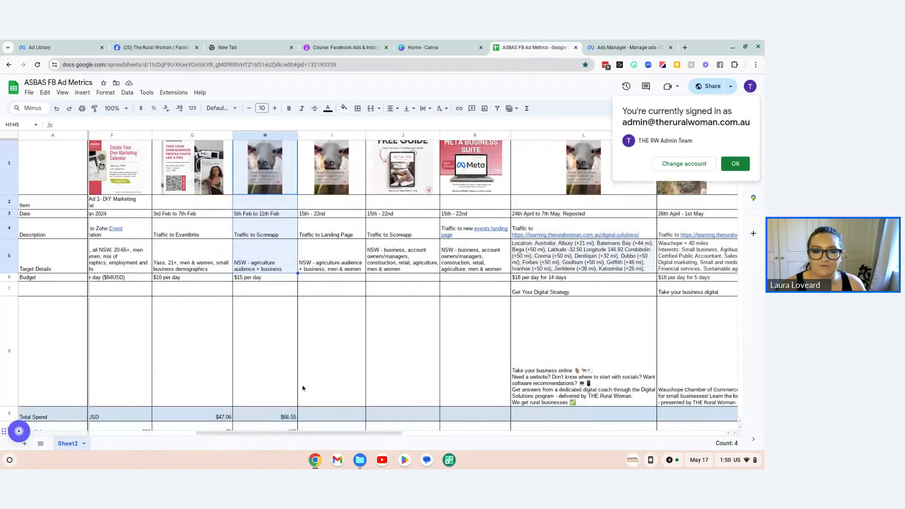
{"action": "scroll", "coordinate": [303, 388], "scroll_direction": "down", "scroll_amount": 3}
Step: Reopen the Goat Reel - scoreapp campaign's performance in Ads Manager and examine its demographics chart
{"action": "left_click", "coordinate": [619, 47]}
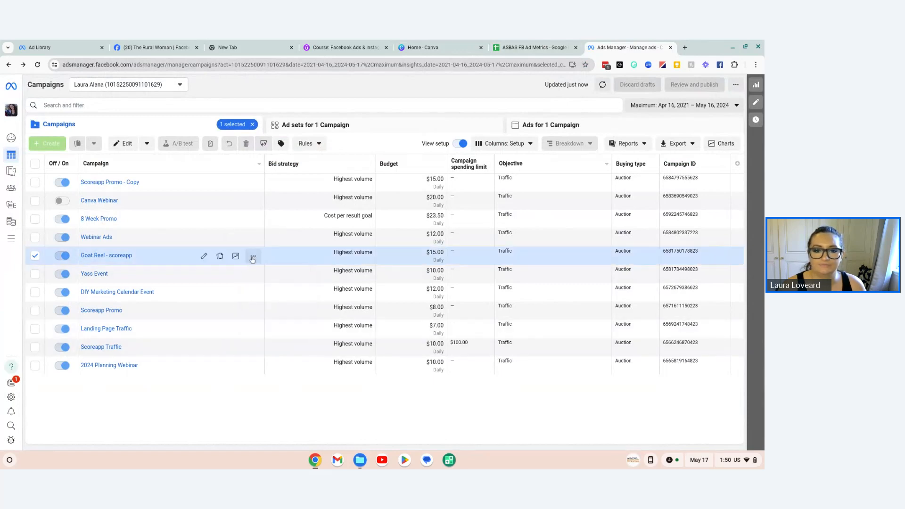
{"action": "left_click", "coordinate": [253, 256]}
{"action": "left_click", "coordinate": [278, 323]}
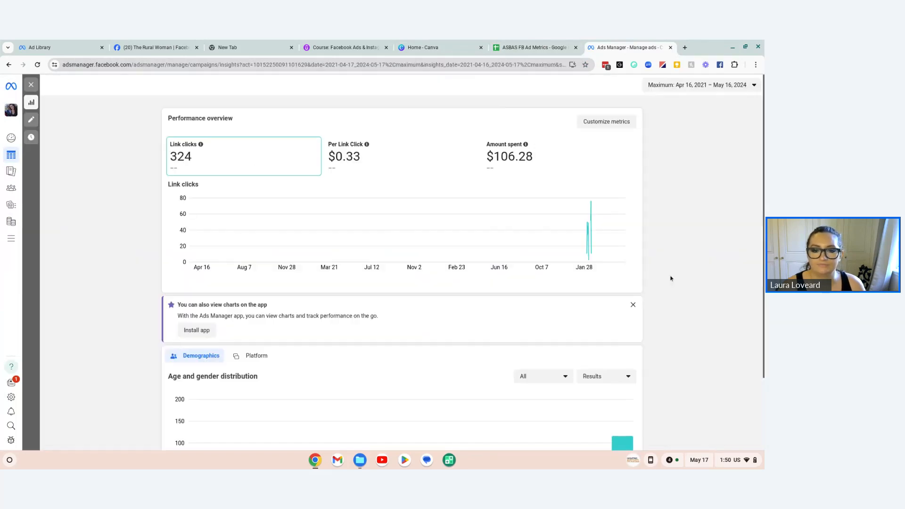
{"action": "scroll", "coordinate": [673, 276], "scroll_direction": "down", "scroll_amount": 2}
{"action": "scroll", "coordinate": [673, 276], "scroll_direction": "down", "scroll_amount": 2}
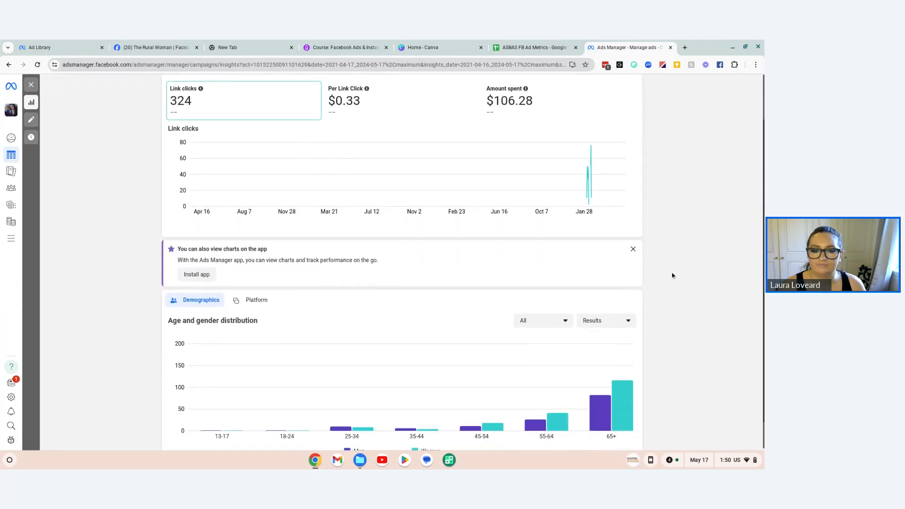
{"action": "mouse_move", "coordinate": [604, 398]}
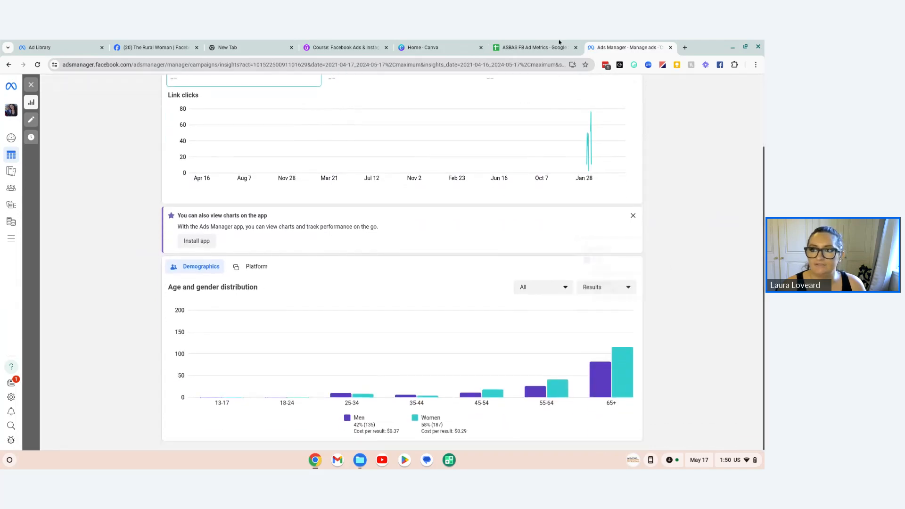
Step: Compare the goat ad's spend, clicks and cost entries in the metrics sheet with the campaign's performance in Ads Manager
{"action": "left_click", "coordinate": [533, 47]}
{"action": "scroll", "coordinate": [386, 331], "scroll_direction": "down", "scroll_amount": 2}
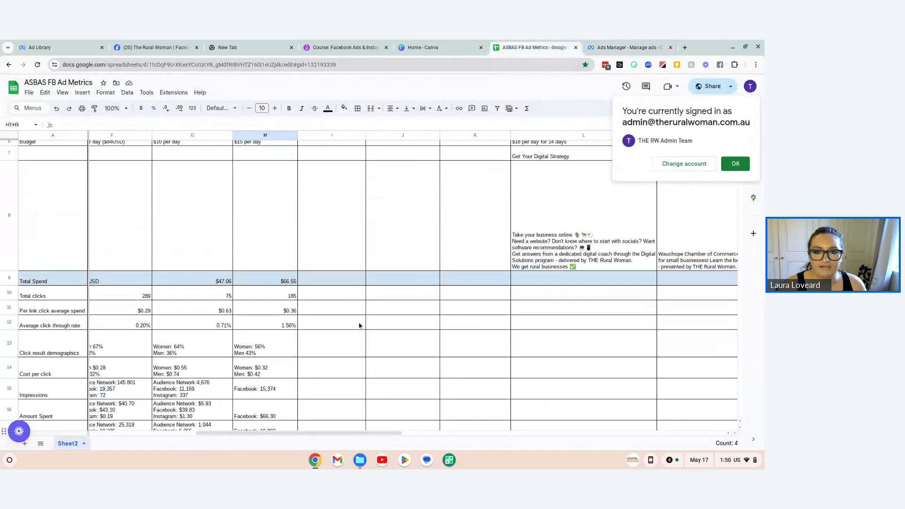
{"action": "scroll", "coordinate": [259, 320], "scroll_direction": "down", "scroll_amount": 3}
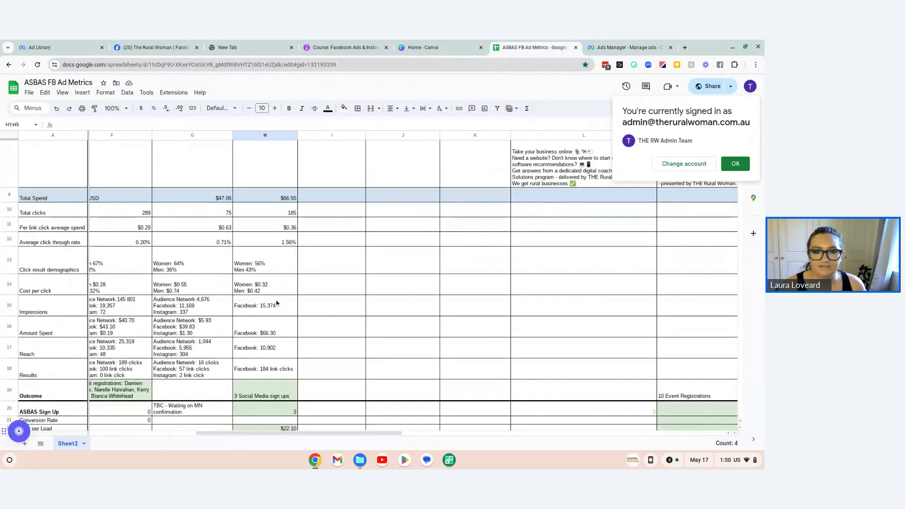
{"action": "left_click", "coordinate": [630, 47]}
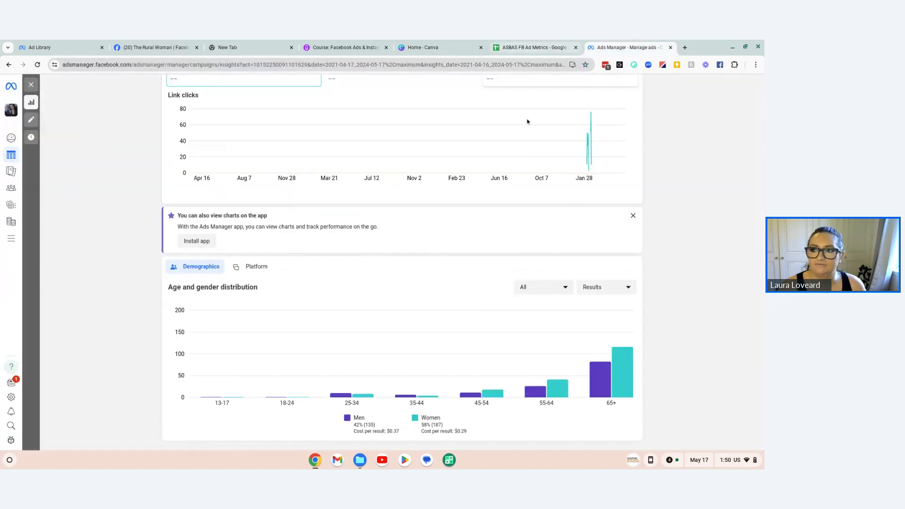
{"action": "scroll", "coordinate": [554, 241], "scroll_direction": "up", "scroll_amount": 2}
Step: Switch to the ad metrics sheet and compare the goat ad's total clicks, per link click average spend and average click through rate with earlier ads
{"action": "left_click", "coordinate": [531, 47]}
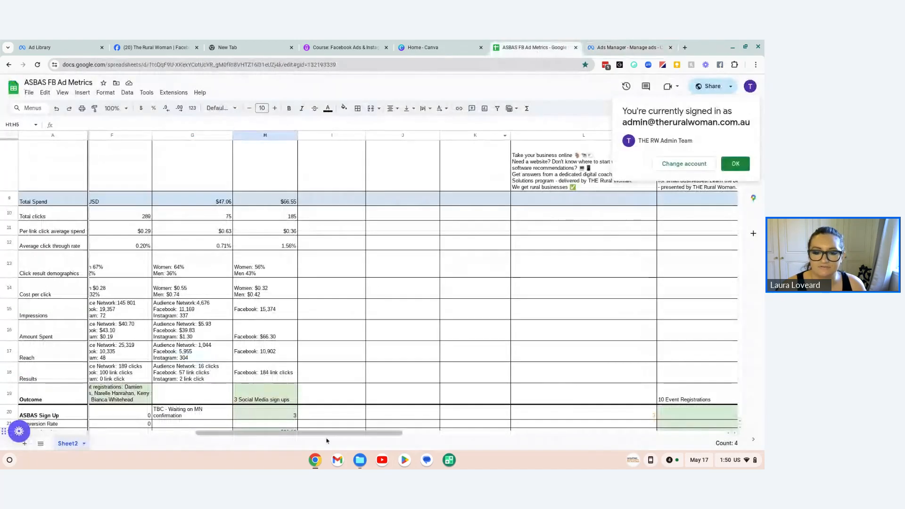
{"action": "left_click_drag", "start_coordinate": [333, 432], "coordinate": [210, 426]}
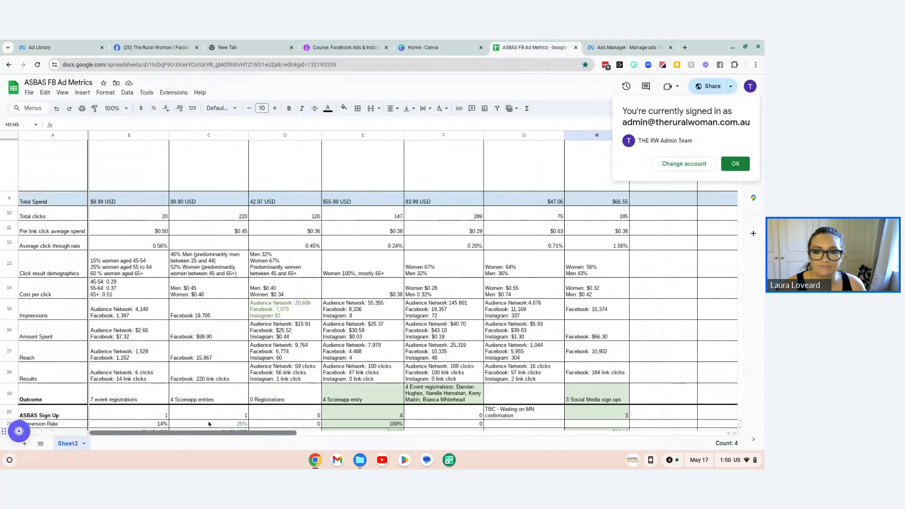
{"action": "scroll", "coordinate": [217, 424], "scroll_direction": "right", "scroll_amount": 5}
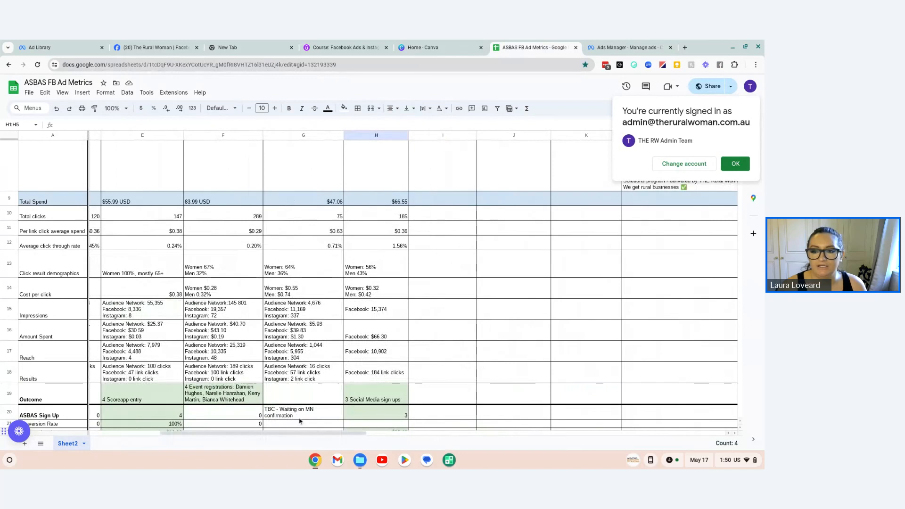
{"action": "left_click", "coordinate": [389, 214]}
{"action": "left_click", "coordinate": [390, 234]}
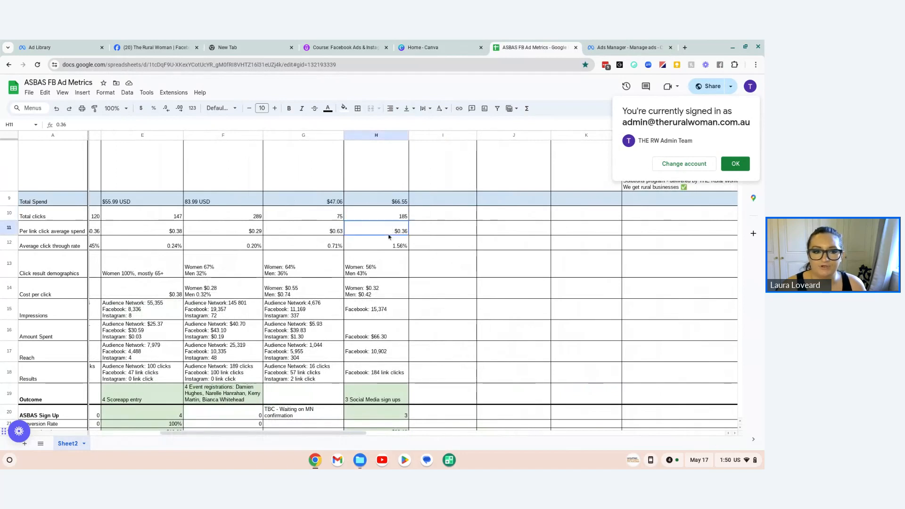
{"action": "left_click", "coordinate": [387, 246]}
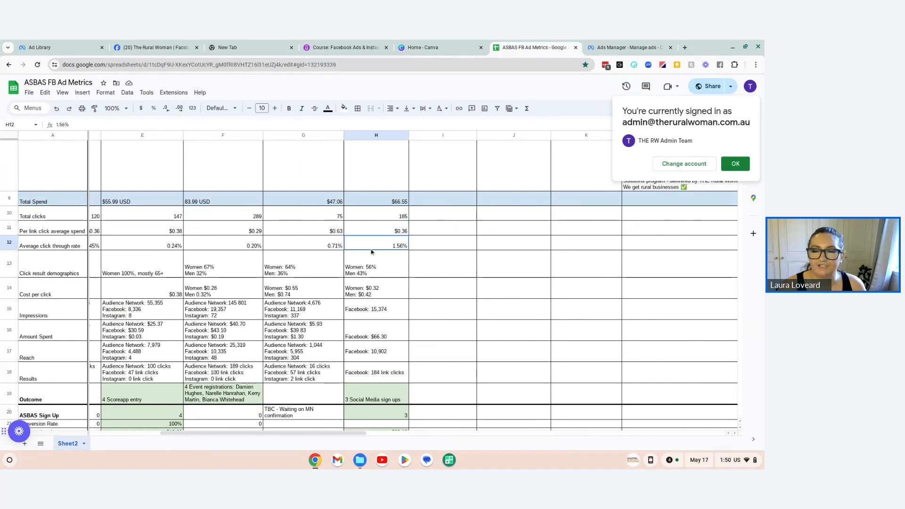
Step: Return to Ads Manager and check which metrics the campaign's performance overview can be customized to show
{"action": "left_click", "coordinate": [627, 47]}
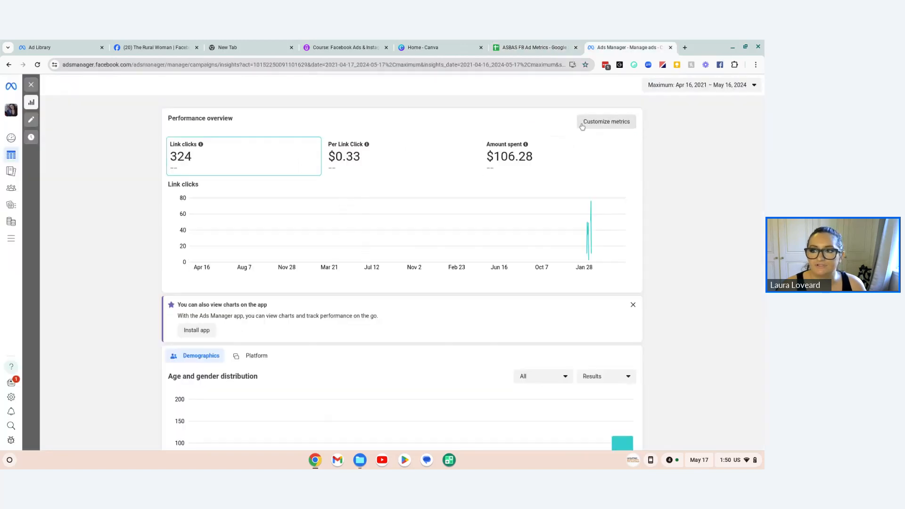
{"action": "left_click", "coordinate": [599, 124]}
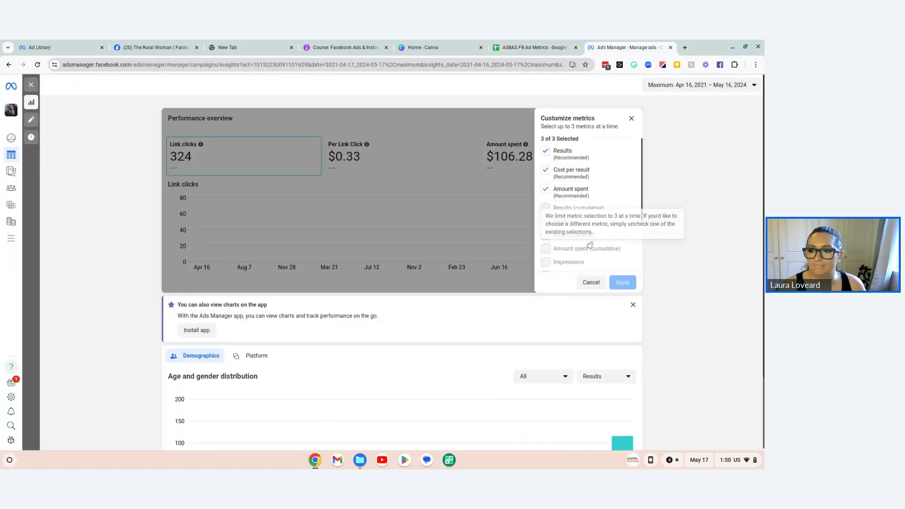
{"action": "left_click", "coordinate": [592, 282]}
Step: Switch the age and gender distribution chart to Amount spent and examine the spend per age group
{"action": "scroll", "coordinate": [686, 313], "scroll_direction": "down", "scroll_amount": 2}
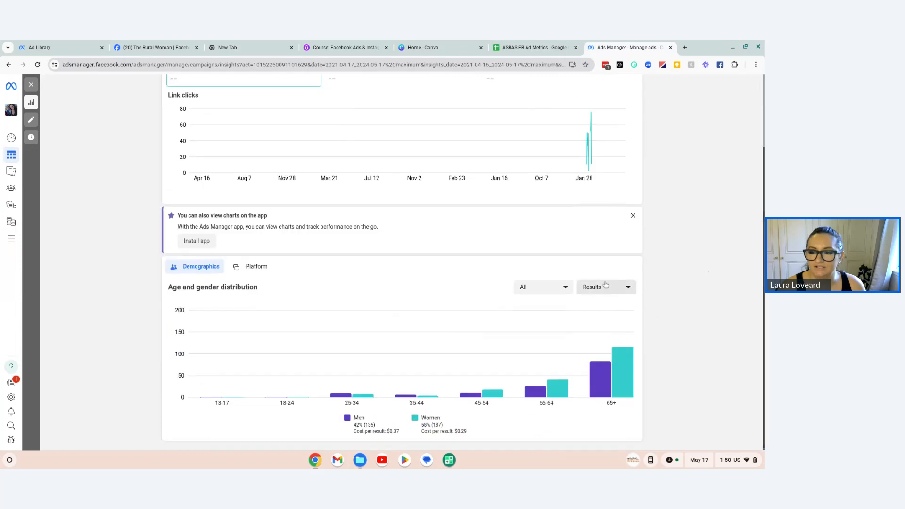
{"action": "left_click", "coordinate": [522, 291]}
{"action": "left_click", "coordinate": [528, 297]}
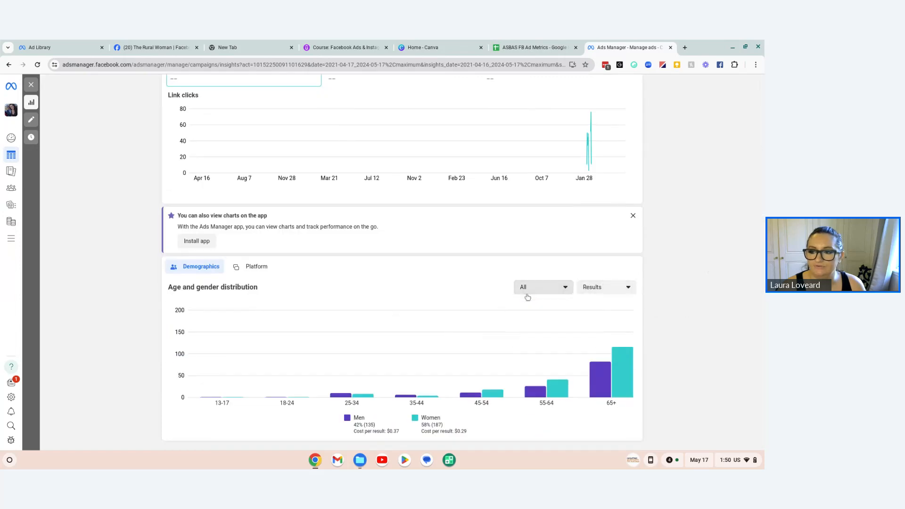
{"action": "left_click", "coordinate": [602, 294]}
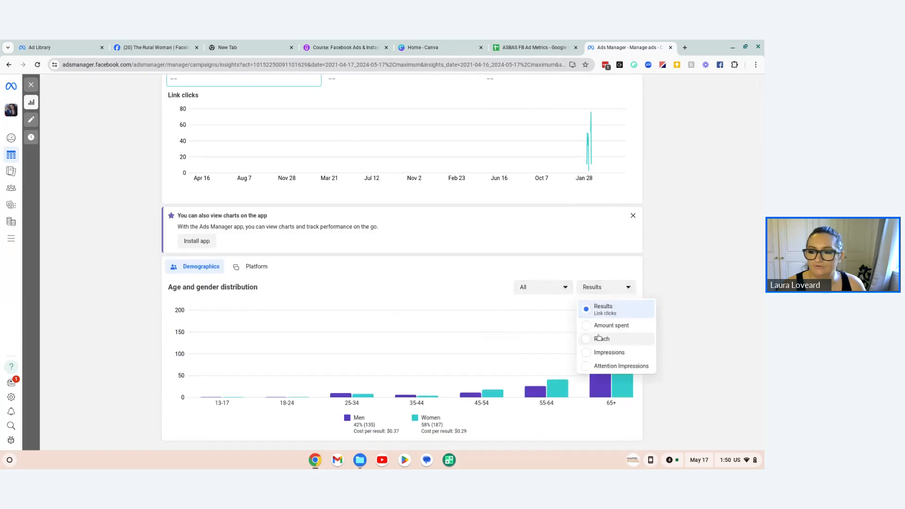
{"action": "left_click", "coordinate": [612, 326]}
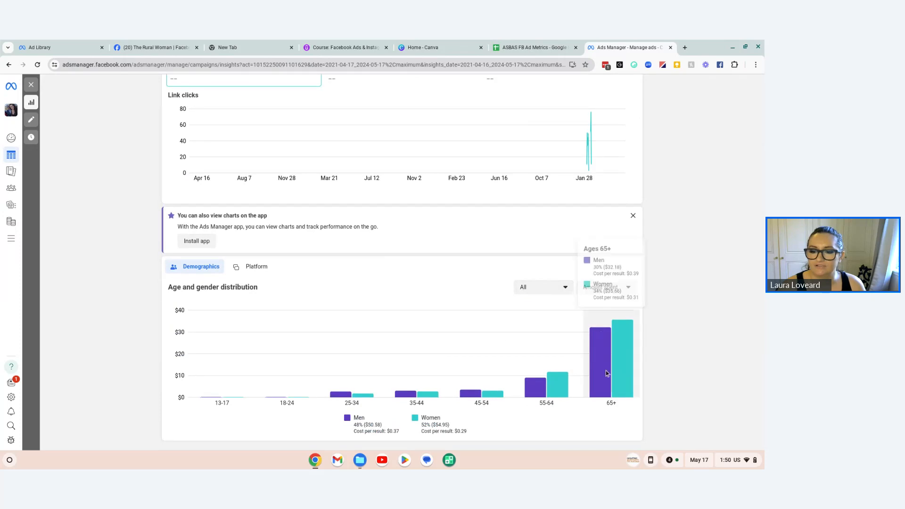
{"action": "scroll", "coordinate": [606, 371], "scroll_direction": "down", "scroll_amount": 1}
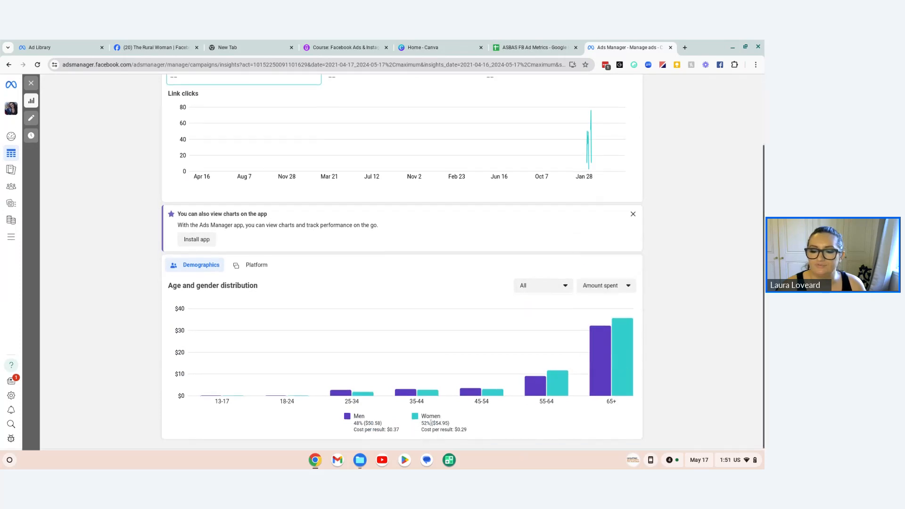
Step: Switch to the ad metrics sheet and compare the click result demographics in columns H and F
{"action": "left_click", "coordinate": [537, 47]}
{"action": "scroll", "coordinate": [438, 420], "scroll_direction": "down", "scroll_amount": 2}
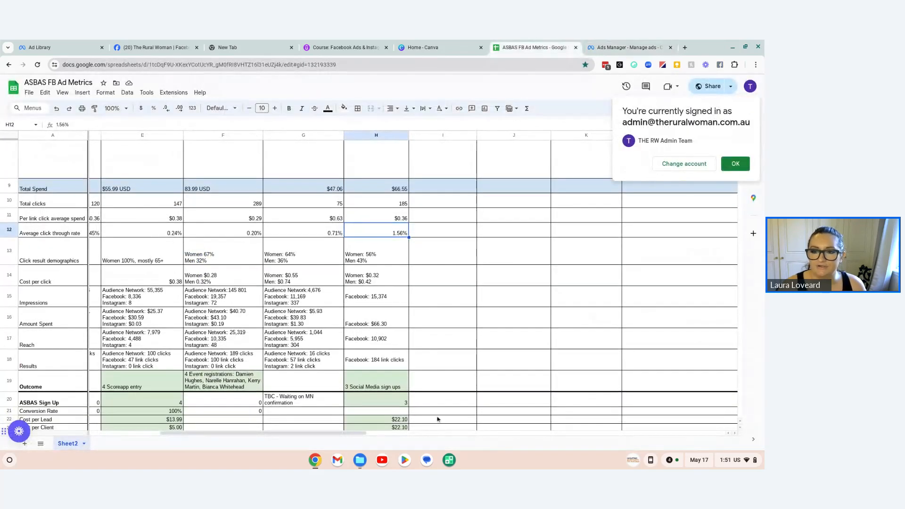
{"action": "scroll", "coordinate": [438, 419], "scroll_direction": "down", "scroll_amount": 2}
{"action": "left_click", "coordinate": [358, 210]}
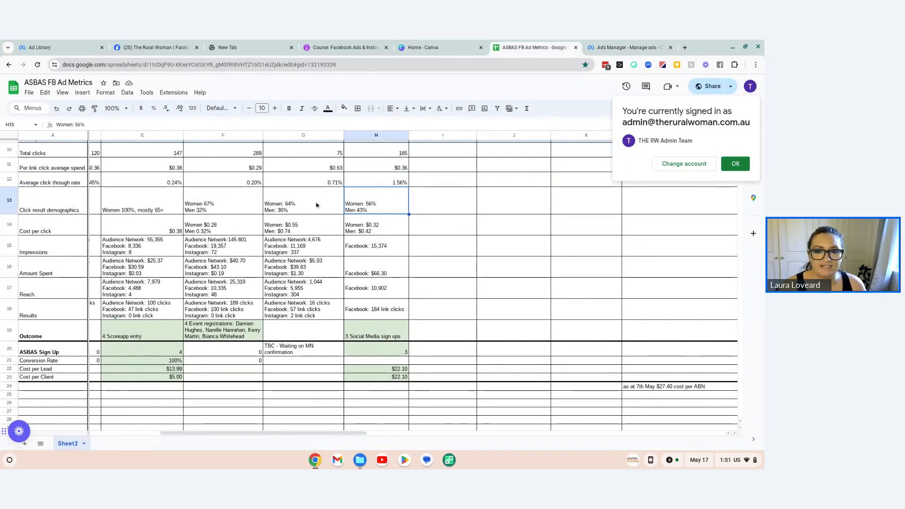
{"action": "left_click", "coordinate": [213, 210]}
Step: Examine the DIY Marketing Calendar event ad's target details, click demographics, cost per click and impressions by platform in column F
{"action": "scroll", "coordinate": [213, 213], "scroll_direction": "up", "scroll_amount": 3}
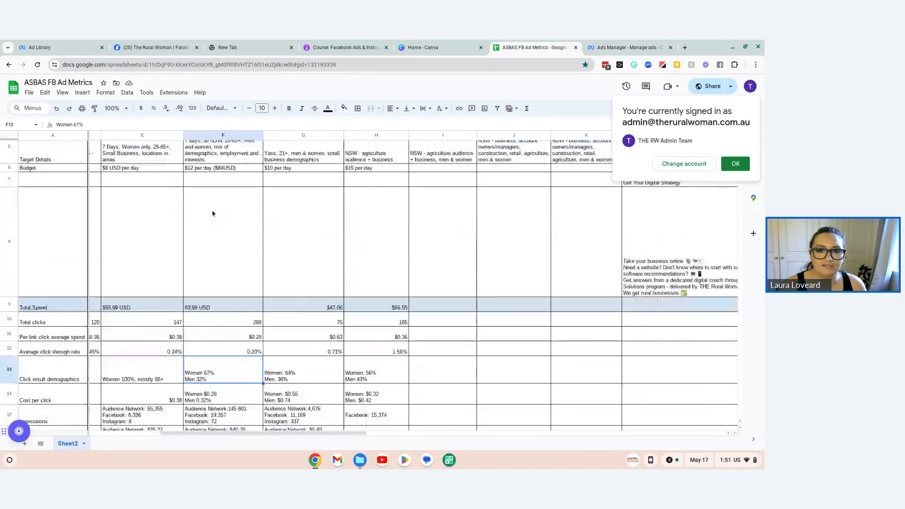
{"action": "scroll", "coordinate": [212, 213], "scroll_direction": "up", "scroll_amount": 3}
{"action": "scroll", "coordinate": [207, 278], "scroll_direction": "down", "scroll_amount": 5}
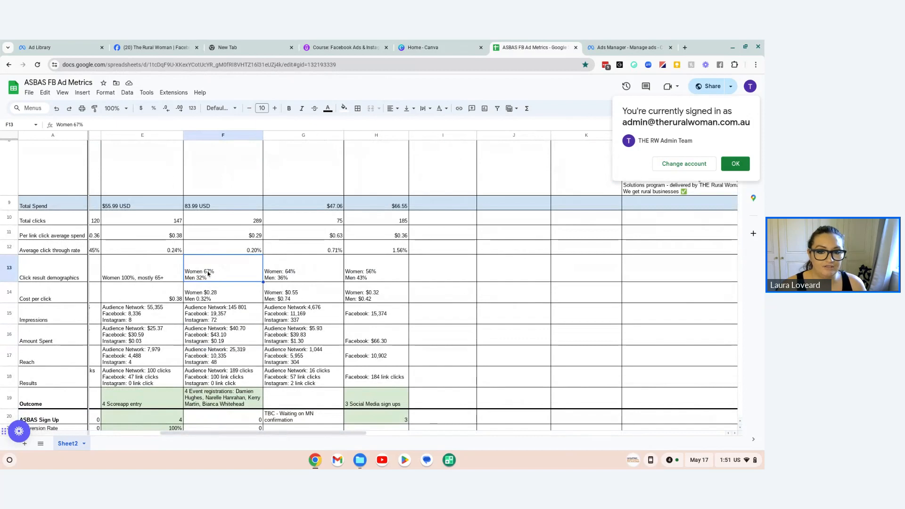
{"action": "scroll", "coordinate": [194, 285], "scroll_direction": "up", "scroll_amount": 5}
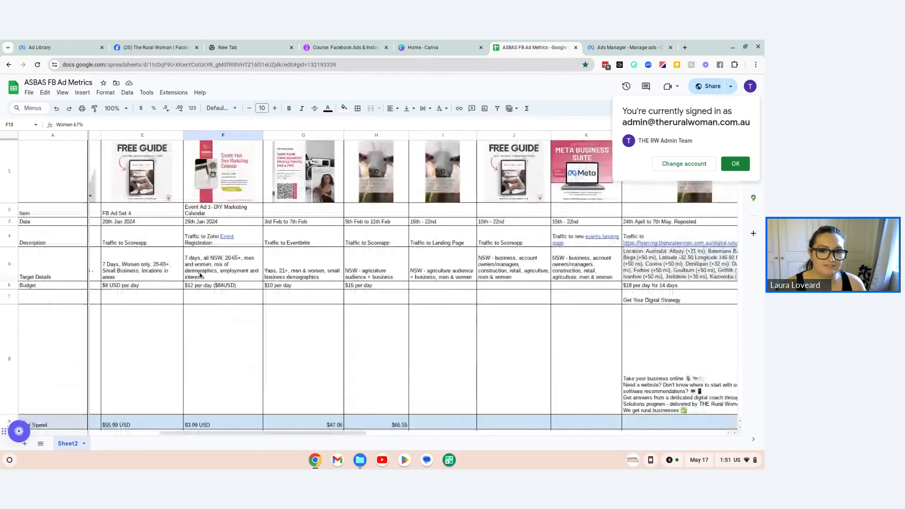
{"action": "scroll", "coordinate": [233, 257], "scroll_direction": "down", "scroll_amount": 5}
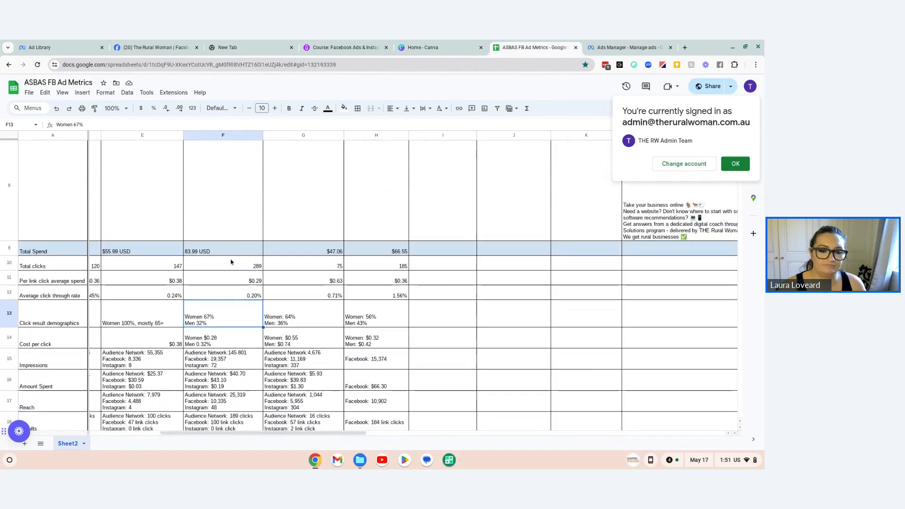
{"action": "scroll", "coordinate": [230, 255], "scroll_direction": "down", "scroll_amount": 1}
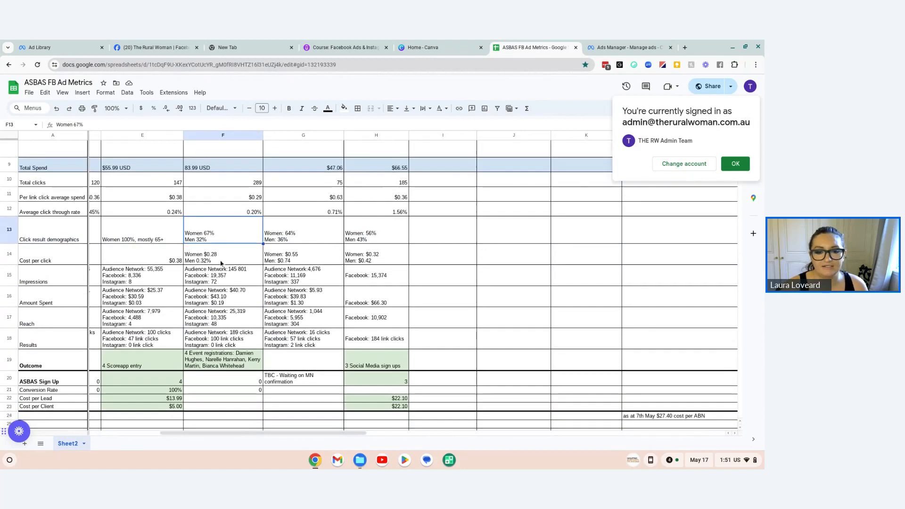
{"action": "left_click", "coordinate": [217, 268]}
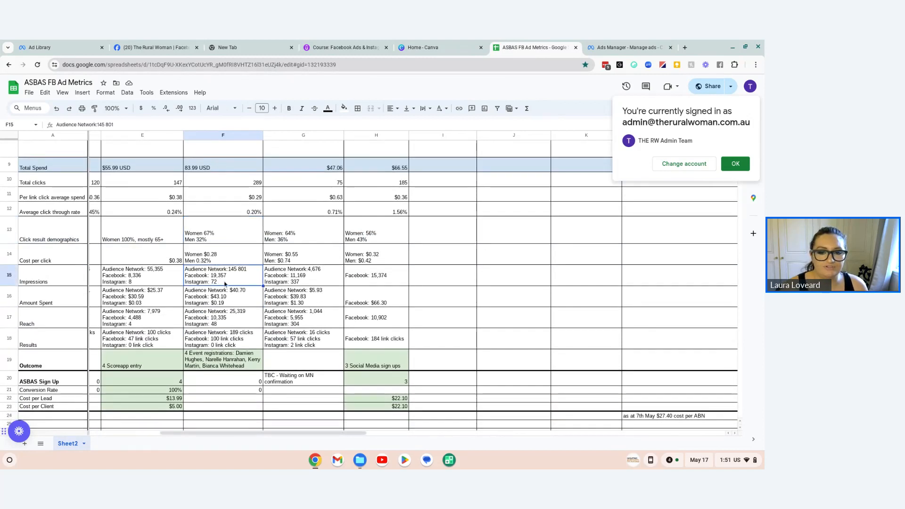
{"action": "scroll", "coordinate": [232, 301], "scroll_direction": "down", "scroll_amount": 3}
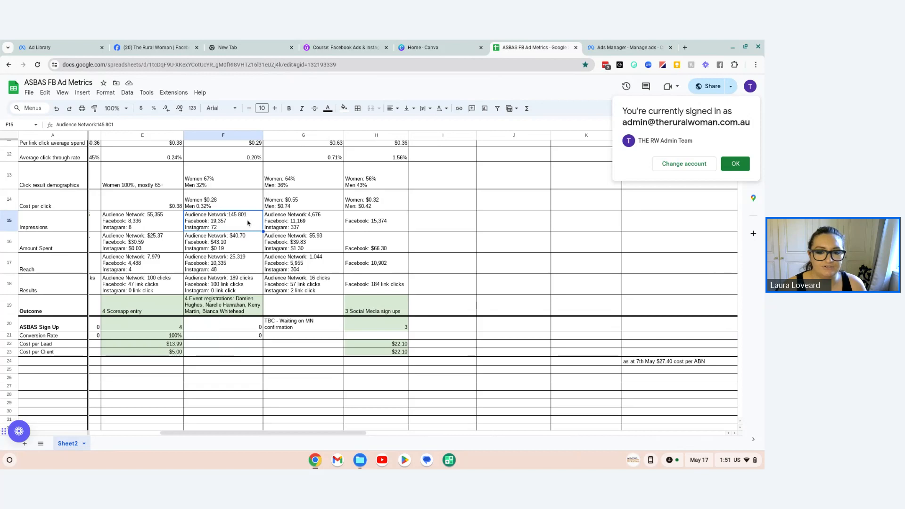
Step: Return to the Goat Reel - scoreapp campaign in Ads Manager and examine its performance overview and the amount spent on the 65+ age group
{"action": "left_click", "coordinate": [627, 47]}
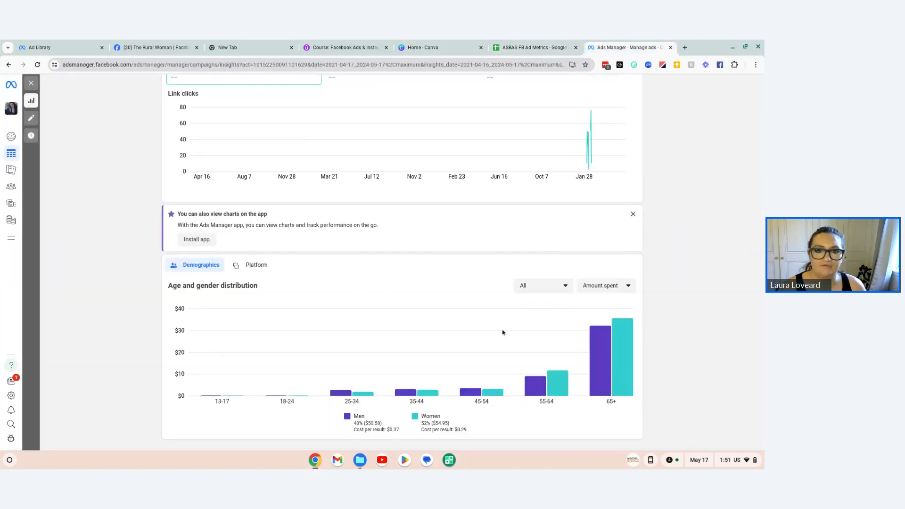
{"action": "scroll", "coordinate": [503, 329], "scroll_direction": "up", "scroll_amount": 2}
{"action": "scroll", "coordinate": [503, 324], "scroll_direction": "up", "scroll_amount": 1}
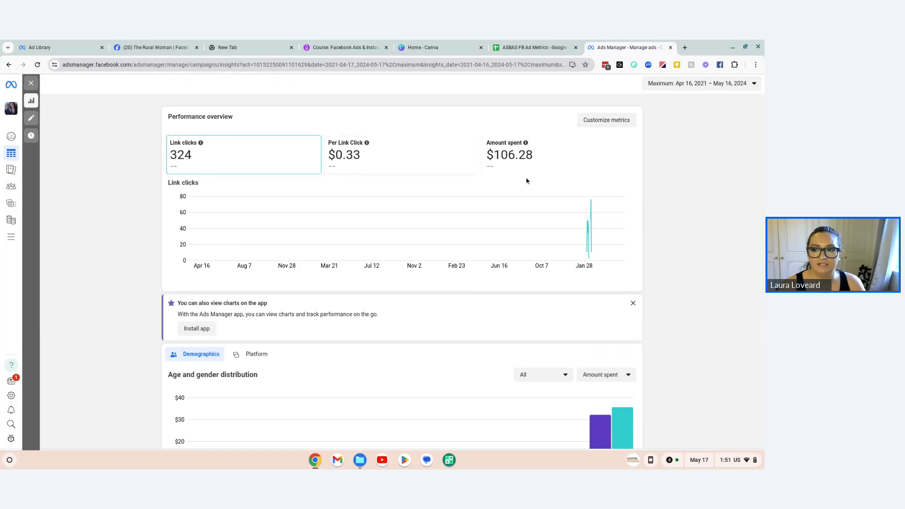
{"action": "scroll", "coordinate": [523, 154], "scroll_direction": "down", "scroll_amount": 2}
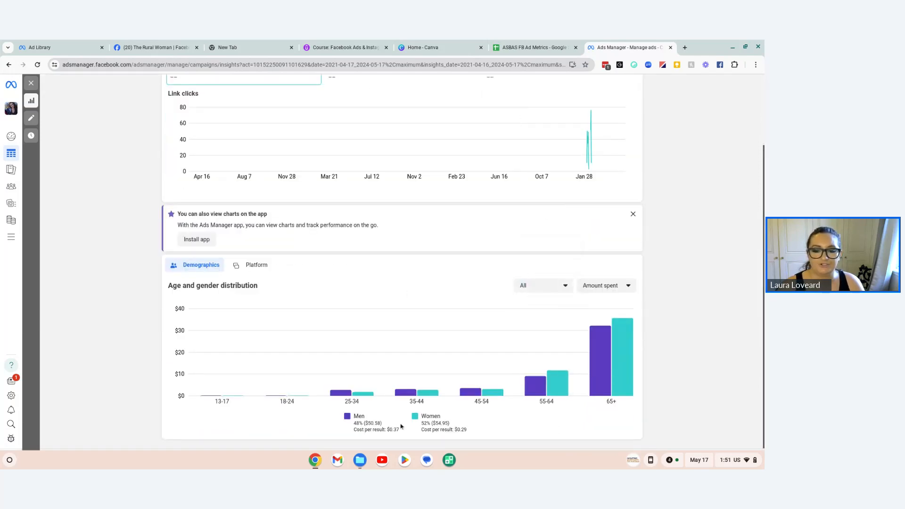
{"action": "mouse_move", "coordinate": [603, 336]}
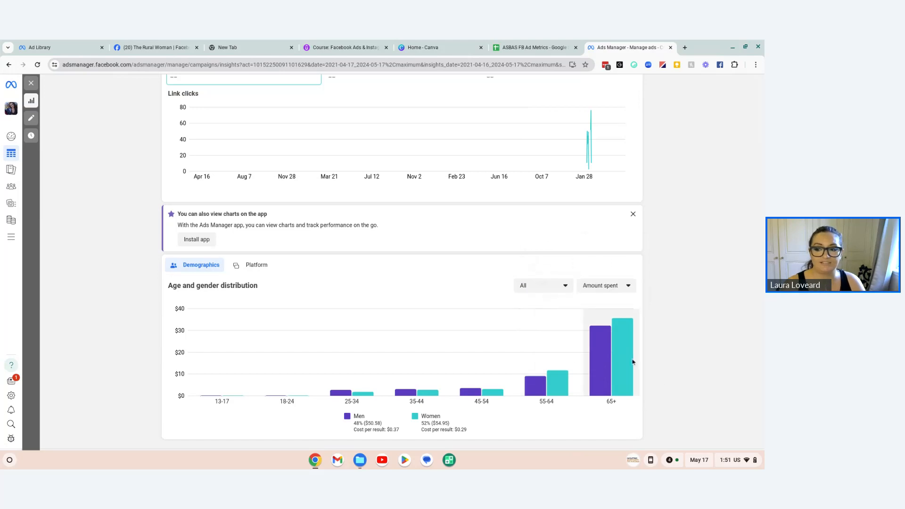
{"action": "scroll", "coordinate": [501, 252], "scroll_direction": "up", "scroll_amount": 2}
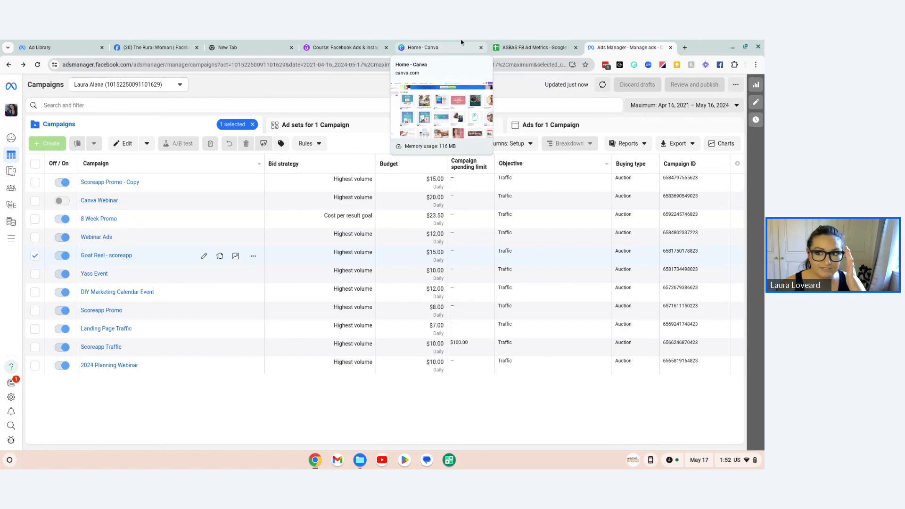
Step: Switch to The Rural Woman's Facebook Ad Center, open the full list of ads and look over their statuses, reach, link clicks and spend
{"action": "left_click", "coordinate": [154, 47]}
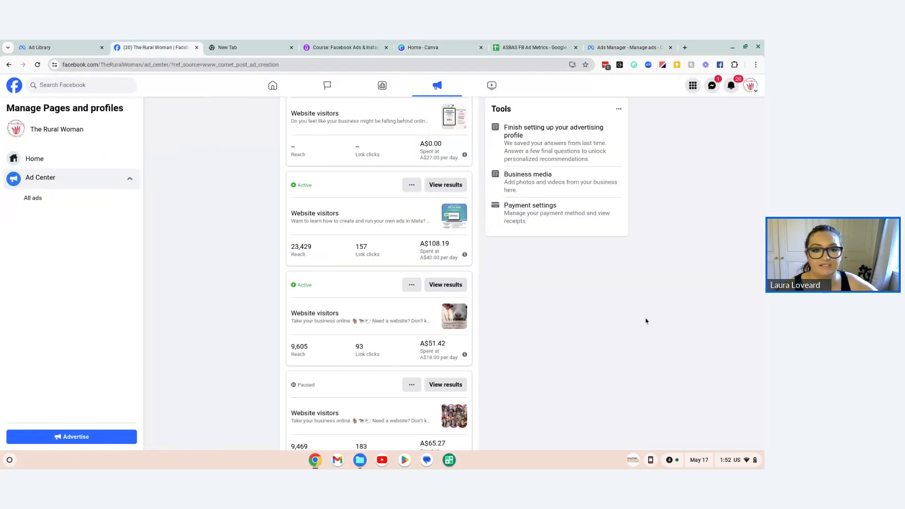
{"action": "scroll", "coordinate": [556, 282], "scroll_direction": "up", "scroll_amount": 3}
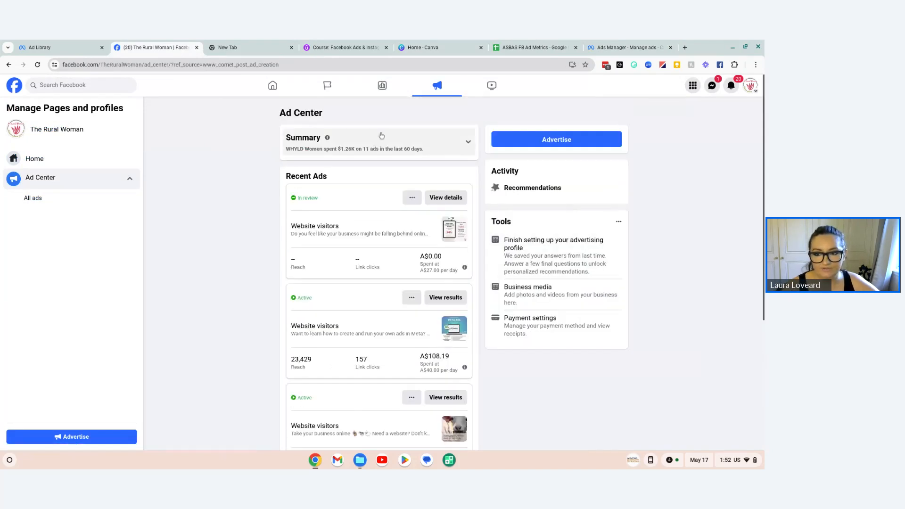
{"action": "scroll", "coordinate": [390, 257], "scroll_direction": "down", "scroll_amount": 3}
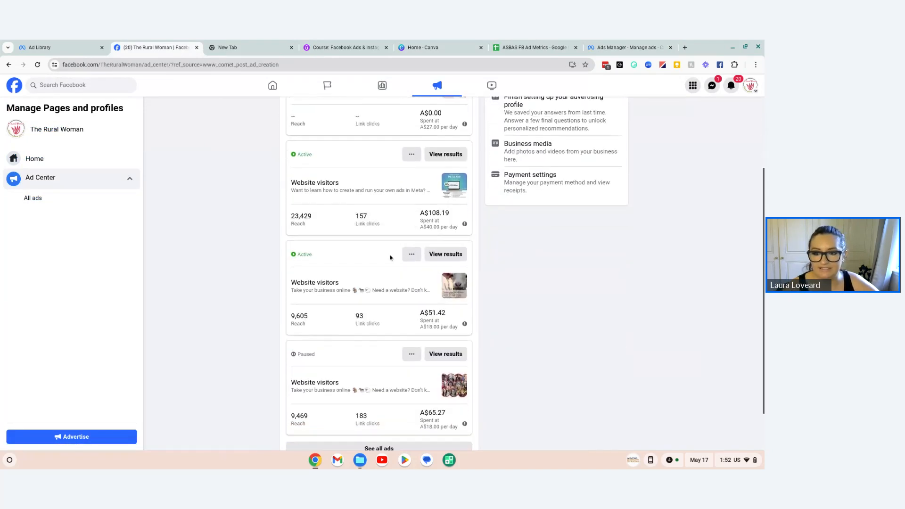
{"action": "scroll", "coordinate": [390, 257], "scroll_direction": "down", "scroll_amount": 2}
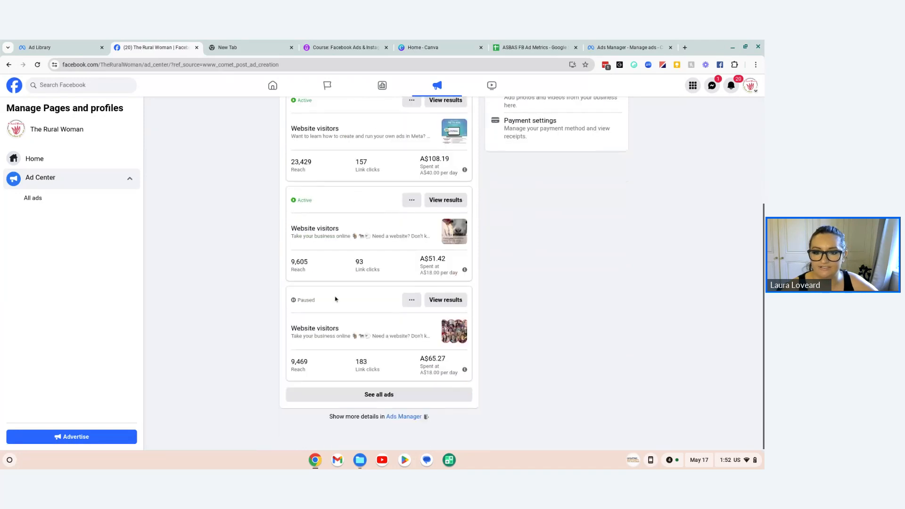
{"action": "left_click", "coordinate": [373, 394]}
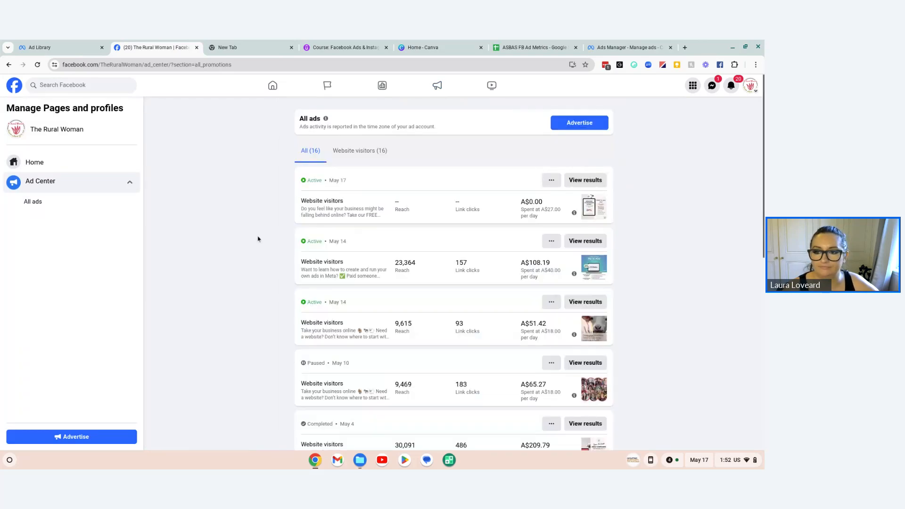
{"action": "scroll", "coordinate": [372, 212], "scroll_direction": "down", "scroll_amount": 2}
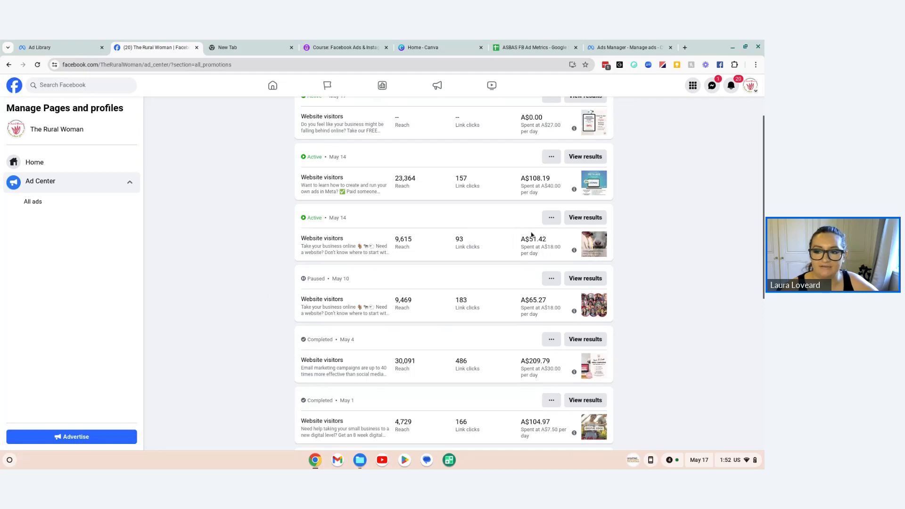
Step: Look over the completed May and April ads in Ad Center and examine the outcome and cost rows from column K onward in the metrics sheet
{"action": "scroll", "coordinate": [527, 243], "scroll_direction": "down", "scroll_amount": 2}
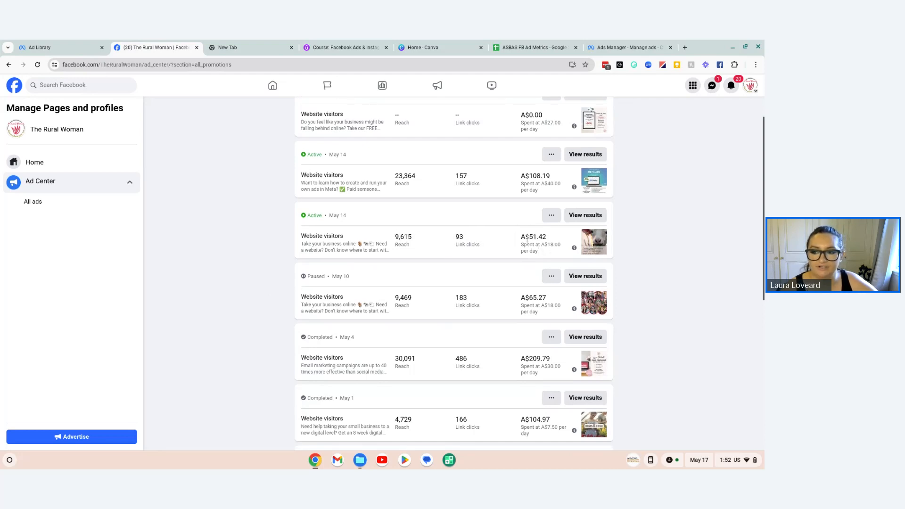
{"action": "scroll", "coordinate": [525, 245], "scroll_direction": "down", "scroll_amount": 1}
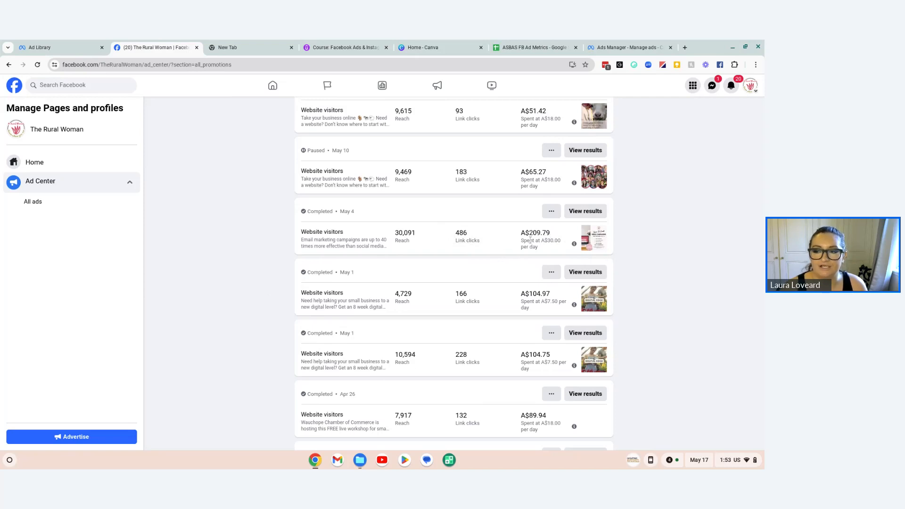
{"action": "left_click", "coordinate": [536, 48]}
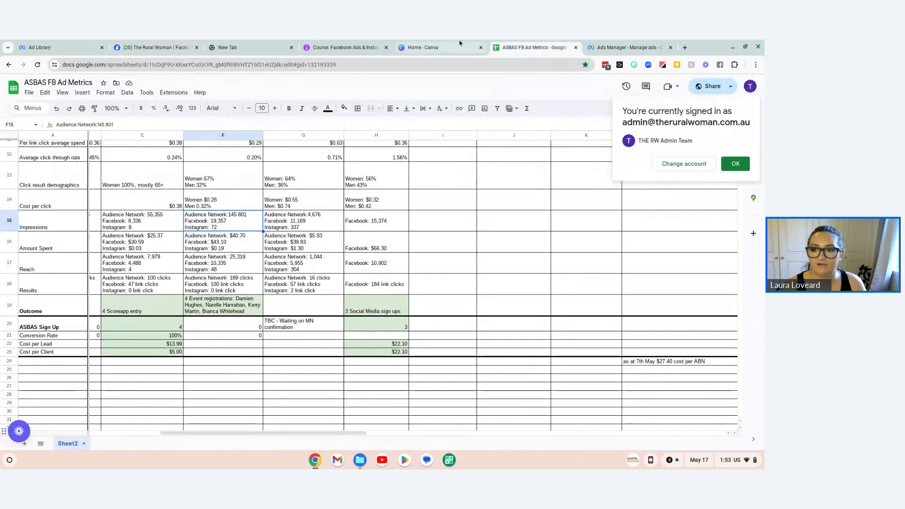
{"action": "scroll", "coordinate": [572, 378], "scroll_direction": "up", "scroll_amount": 5}
{"action": "scroll", "coordinate": [511, 428], "scroll_direction": "down", "scroll_amount": 4}
{"action": "left_click_drag", "start_coordinate": [334, 429], "coordinate": [508, 437]}
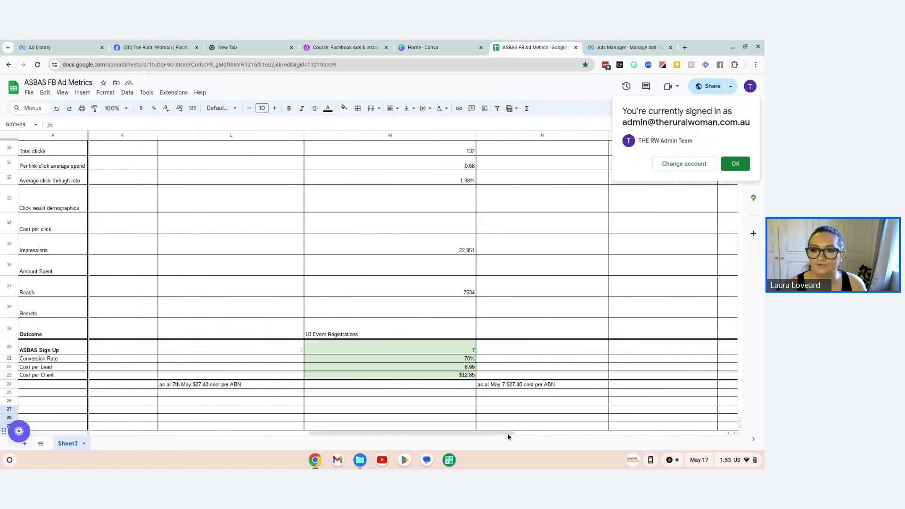
{"action": "scroll", "coordinate": [508, 437], "scroll_direction": "up", "scroll_amount": 5}
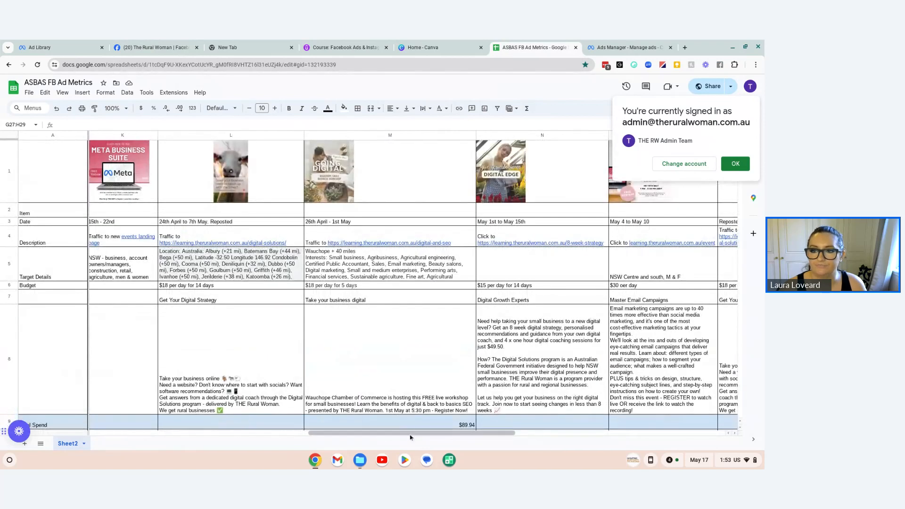
{"action": "scroll", "coordinate": [320, 347], "scroll_direction": "right", "scroll_amount": 5}
{"action": "scroll", "coordinate": [321, 346], "scroll_direction": "down", "scroll_amount": 5}
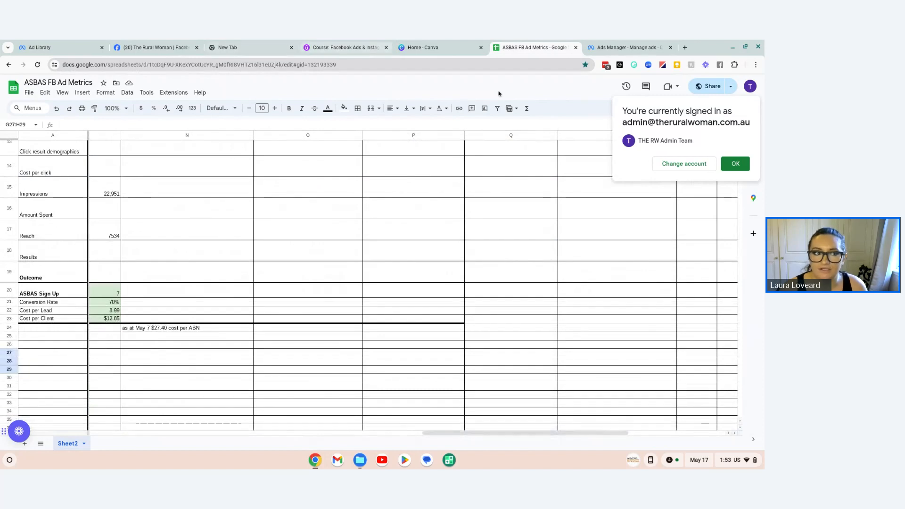
Step: Switch to Zoho Meeting, open the past webinar "Create Email Campaigns That Deliver Results" and check its source tracking for the Meta Ad
{"action": "left_click_drag", "start_coordinate": [36, 42], "coordinate": [679, 43]}
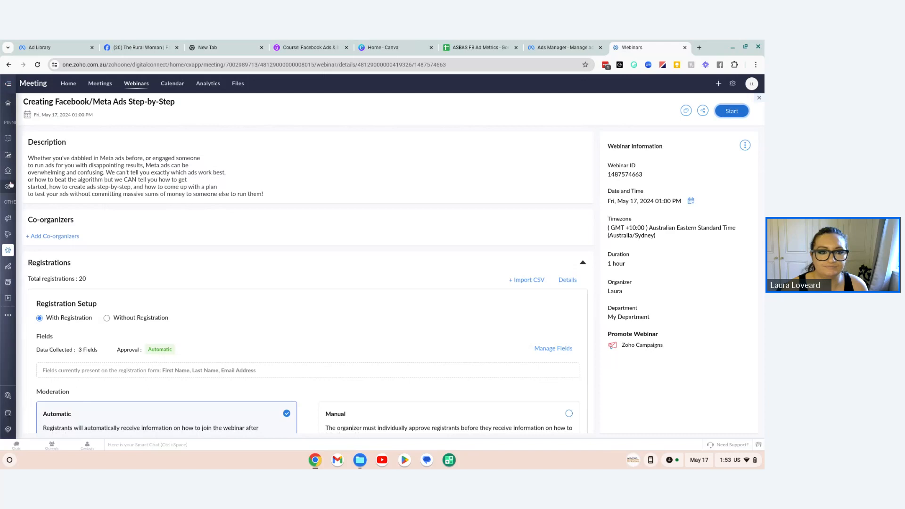
{"action": "mouse_move", "coordinate": [14, 172]}
{"action": "left_click", "coordinate": [22, 250]}
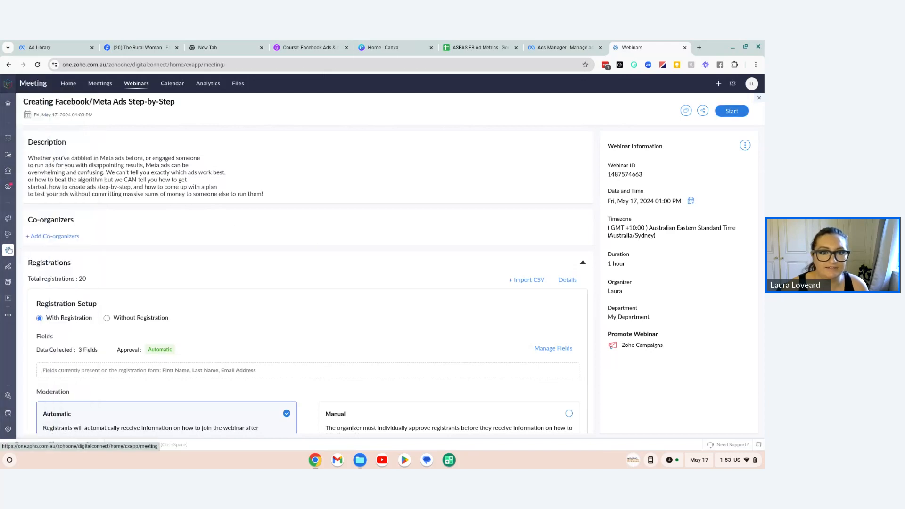
{"action": "left_click", "coordinate": [137, 84]}
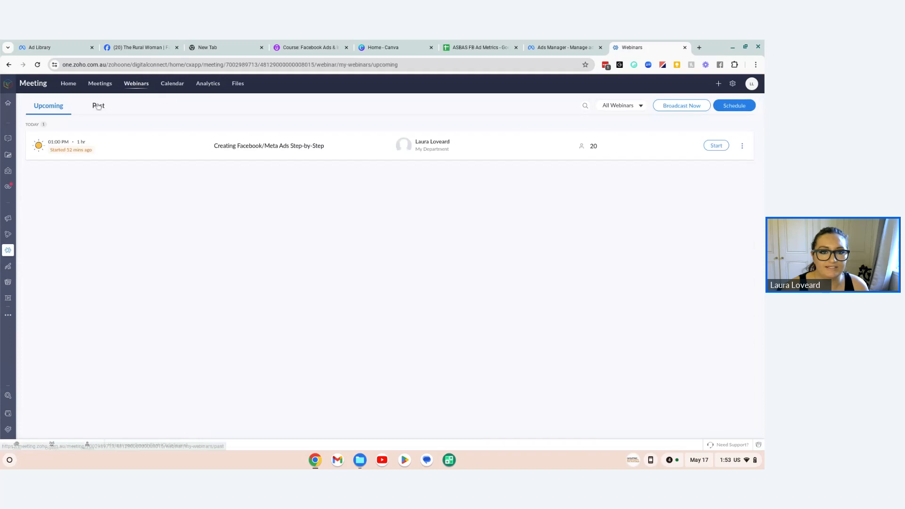
{"action": "left_click", "coordinate": [98, 105]}
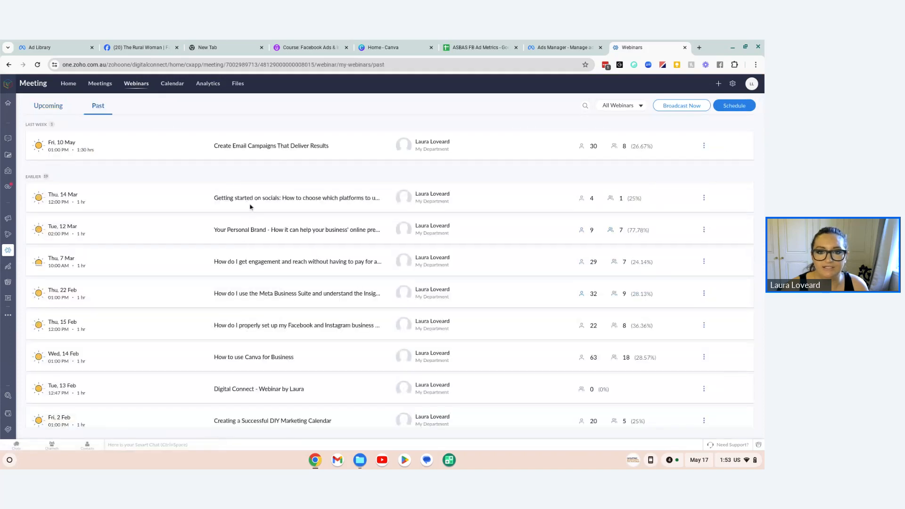
{"action": "left_click", "coordinate": [228, 150]}
{"action": "scroll", "coordinate": [257, 329], "scroll_direction": "down", "scroll_amount": 10}
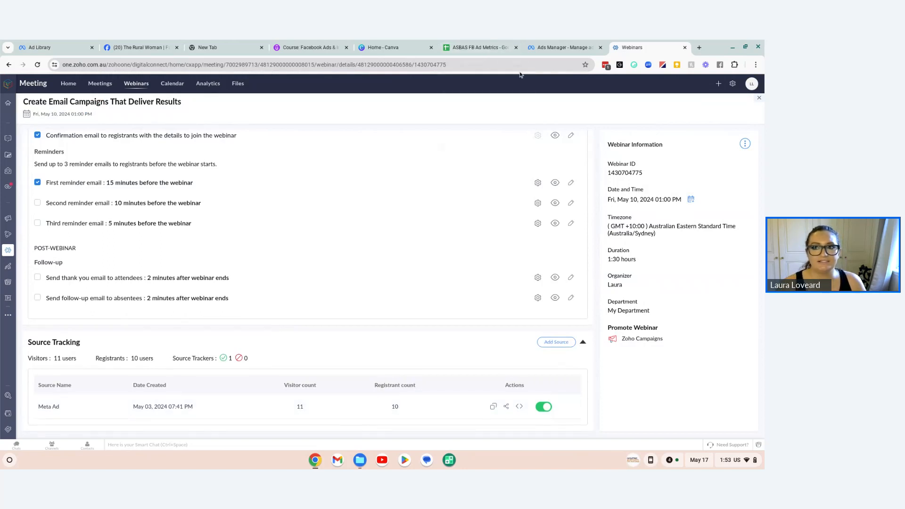
Step: Close the Ads Manager browser tab and switch to The Rural Woman's ads in the Meta Ad Library
{"action": "left_click", "coordinate": [548, 45]}
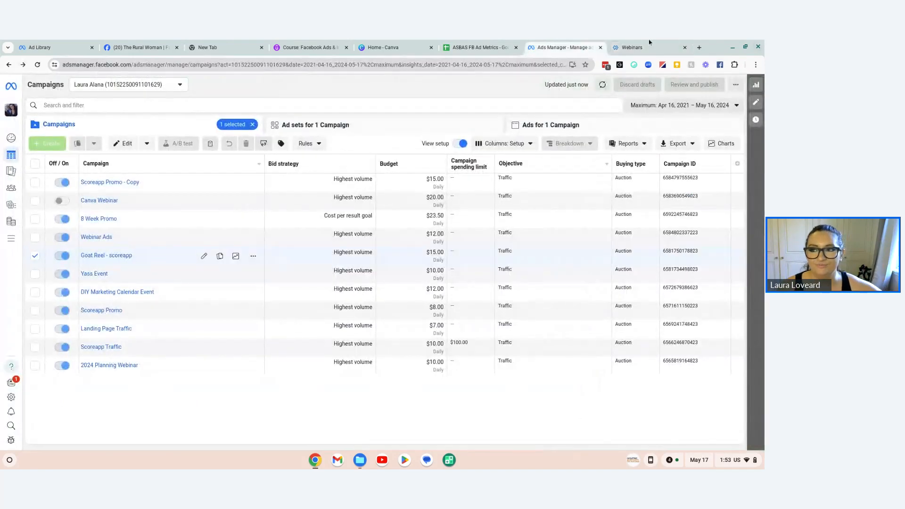
{"action": "left_click", "coordinate": [600, 47]}
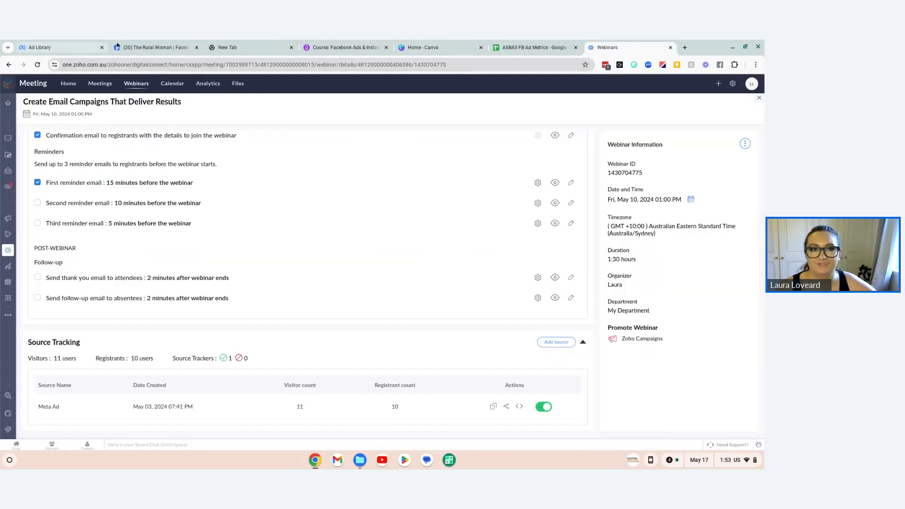
{"action": "left_click", "coordinate": [77, 42]}
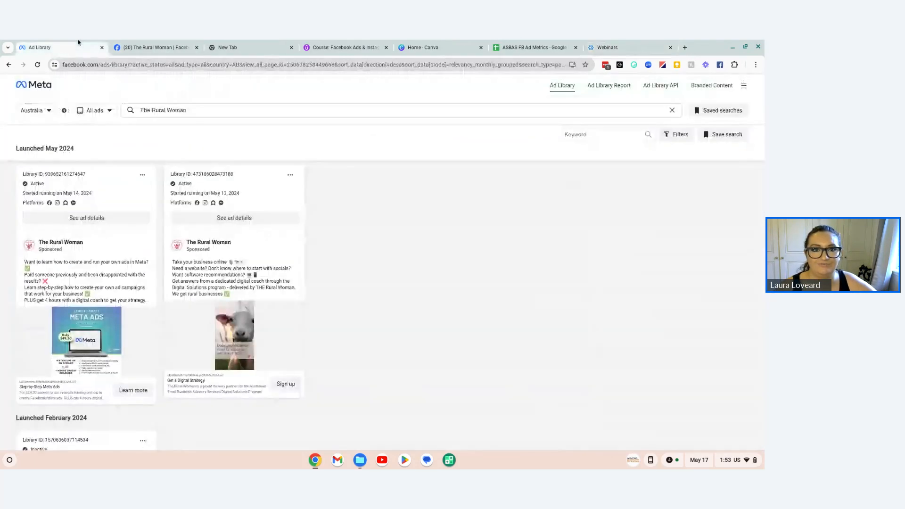
Step: Return to the full ad list in Facebook Ad Center and compare reach, link clicks and spend of the April and May ads
{"action": "left_click", "coordinate": [152, 46]}
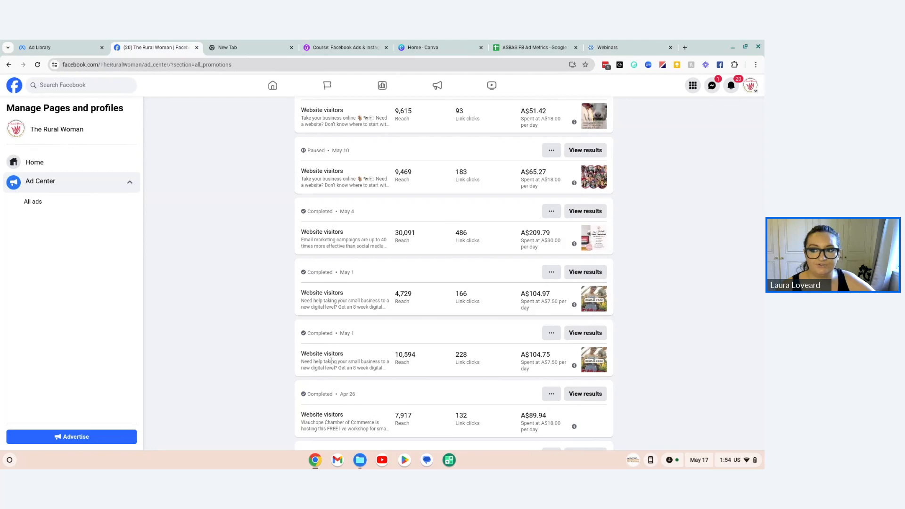
{"action": "scroll", "coordinate": [333, 363], "scroll_direction": "down", "scroll_amount": 1}
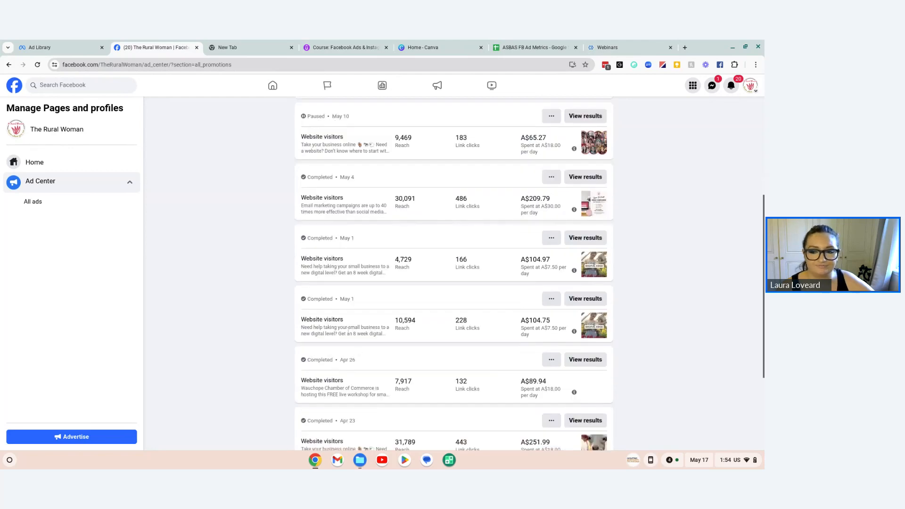
{"action": "scroll", "coordinate": [376, 312], "scroll_direction": "down", "scroll_amount": 2}
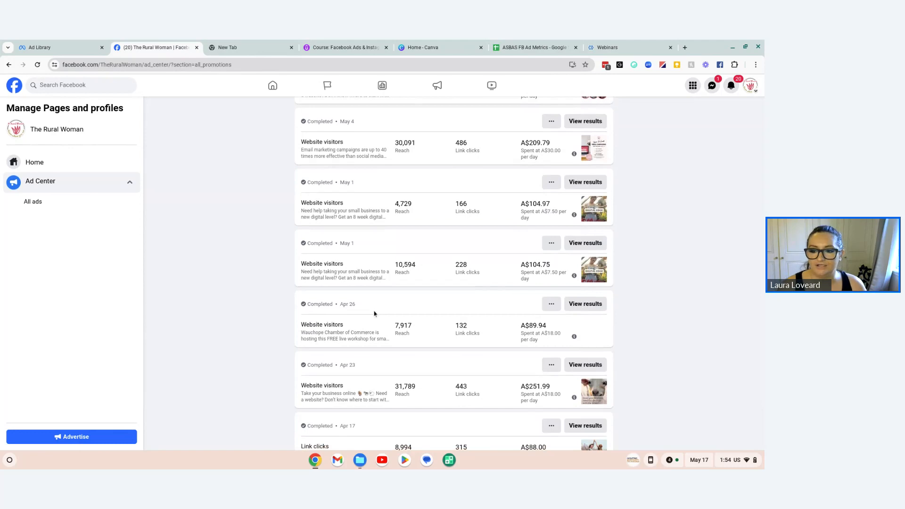
{"action": "scroll", "coordinate": [383, 355], "scroll_direction": "down", "scroll_amount": 2}
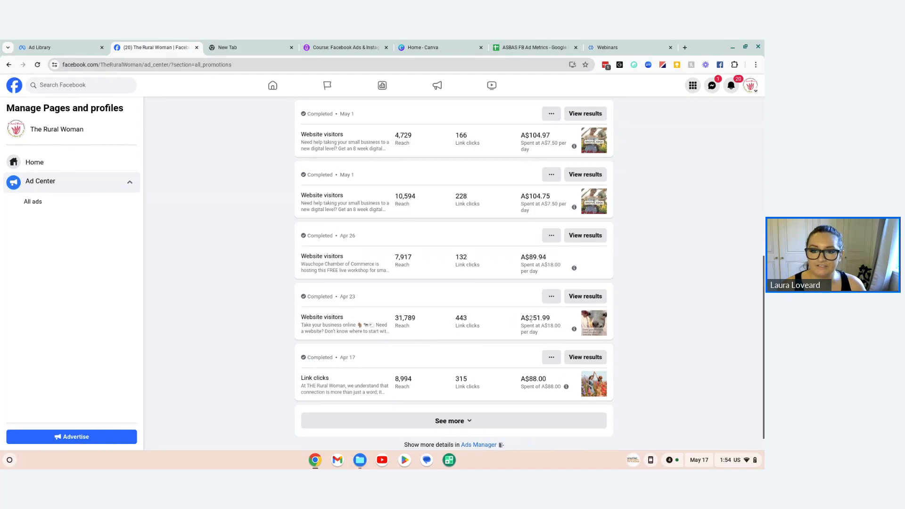
{"action": "scroll", "coordinate": [509, 318], "scroll_direction": "up", "scroll_amount": 1}
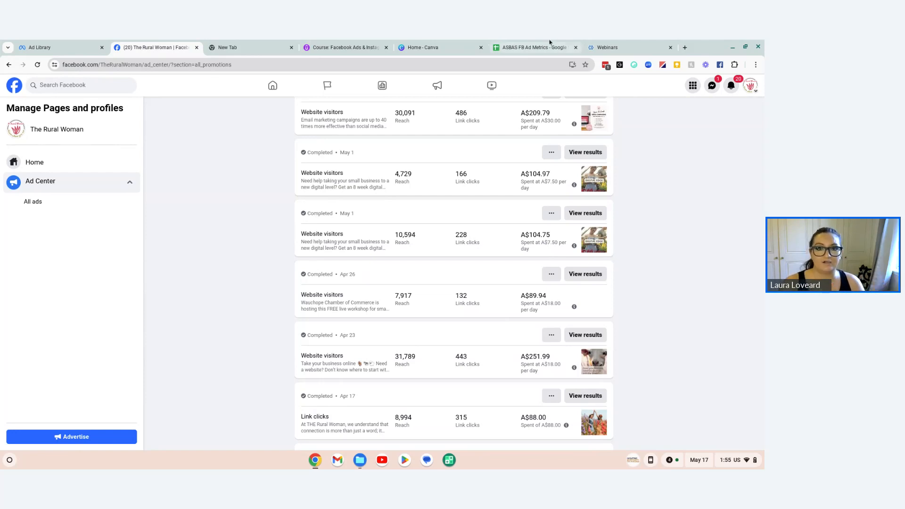
{"action": "scroll", "coordinate": [310, 204], "scroll_direction": "up", "scroll_amount": 7}
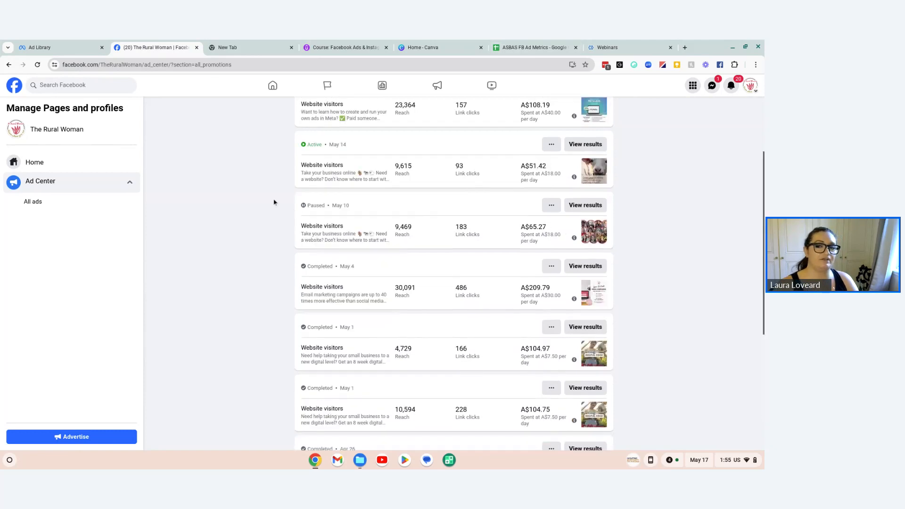